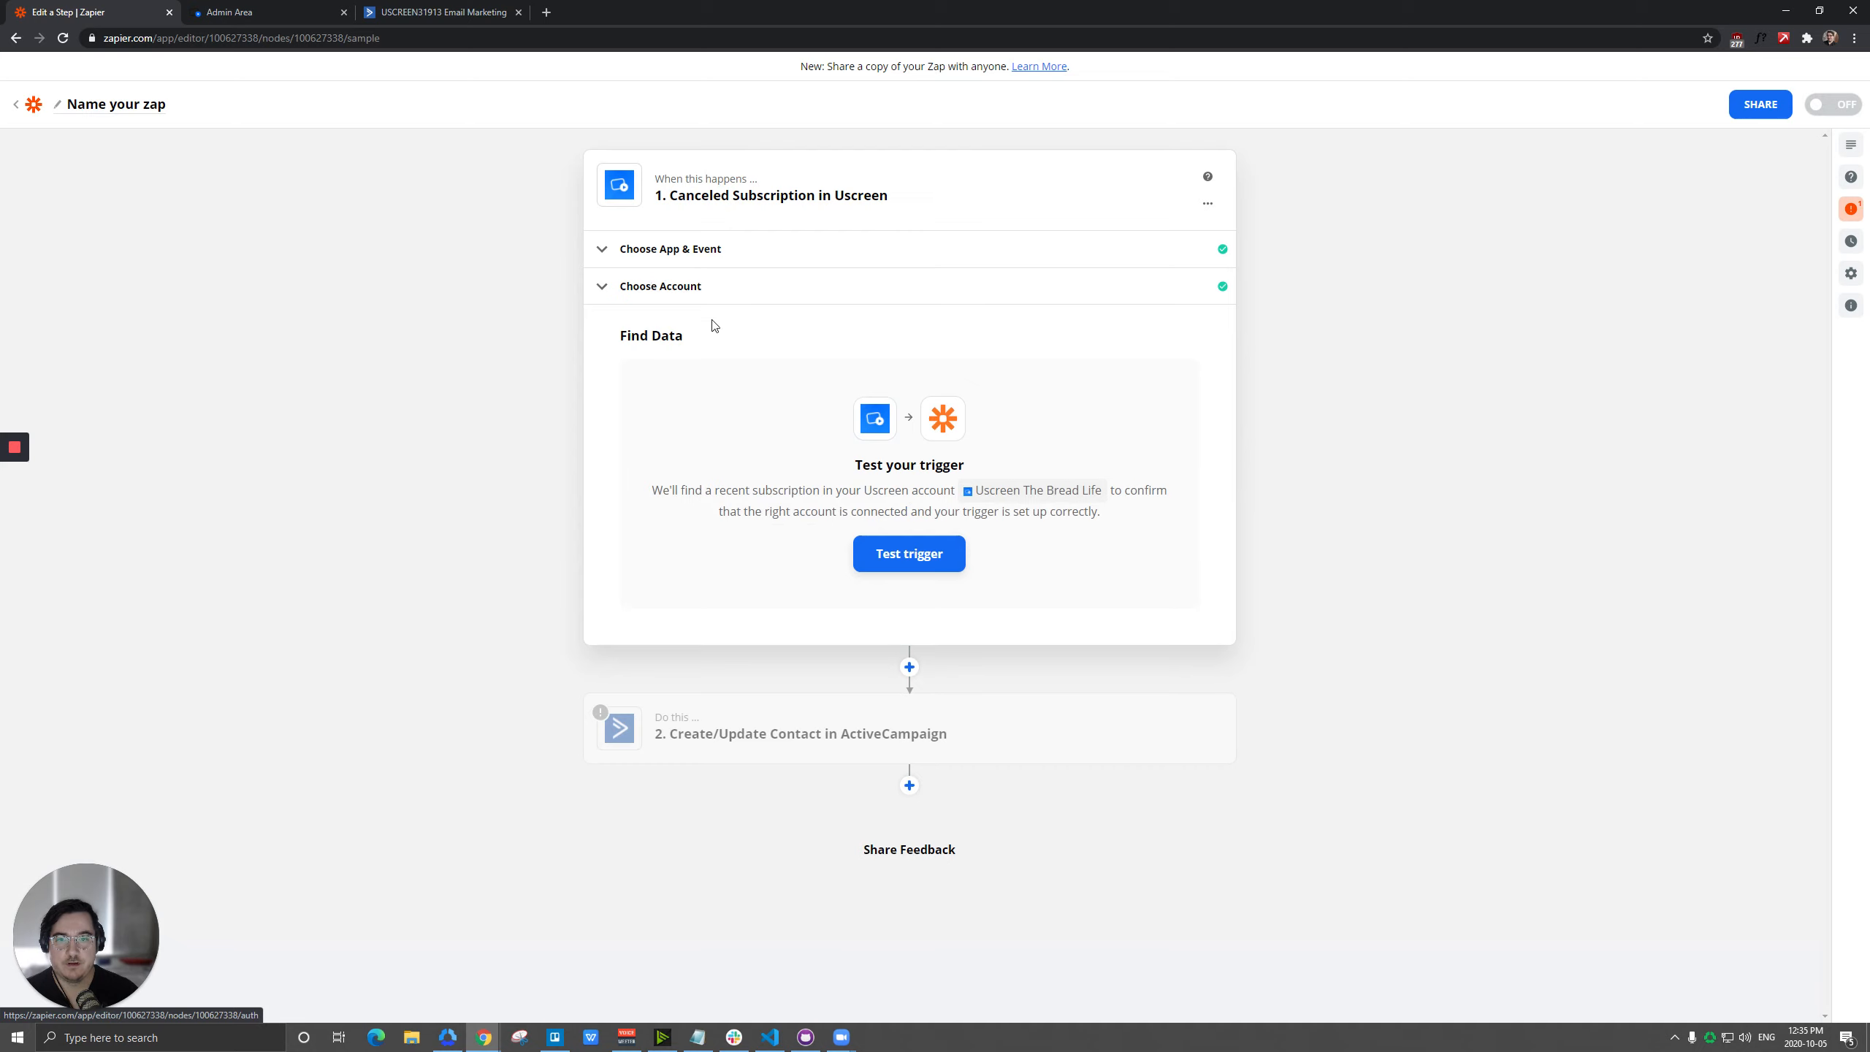
# Choose Create/Update Contact as the ActiveCampaign action's event and proceed with the ActiveCampaign #3 account to the contact fields.
pyautogui.click(736, 733)
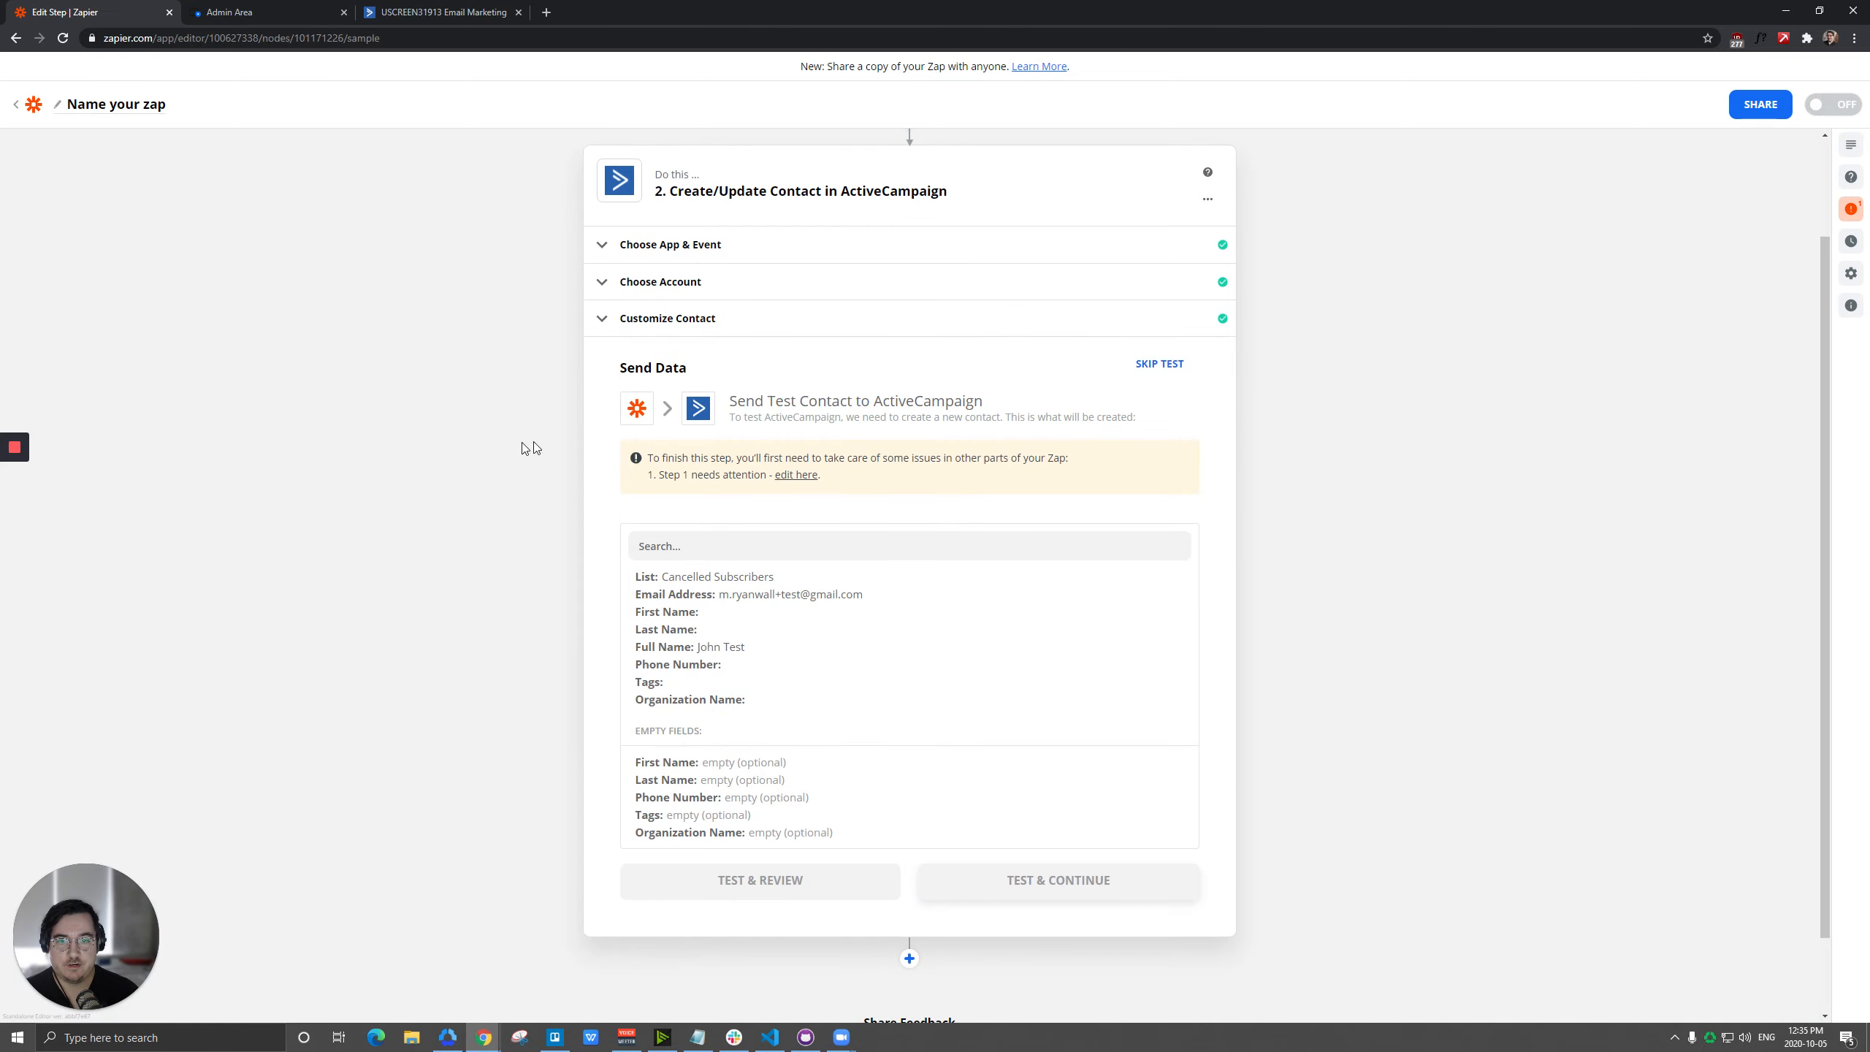
pyautogui.click(692, 249)
pyautogui.click(701, 477)
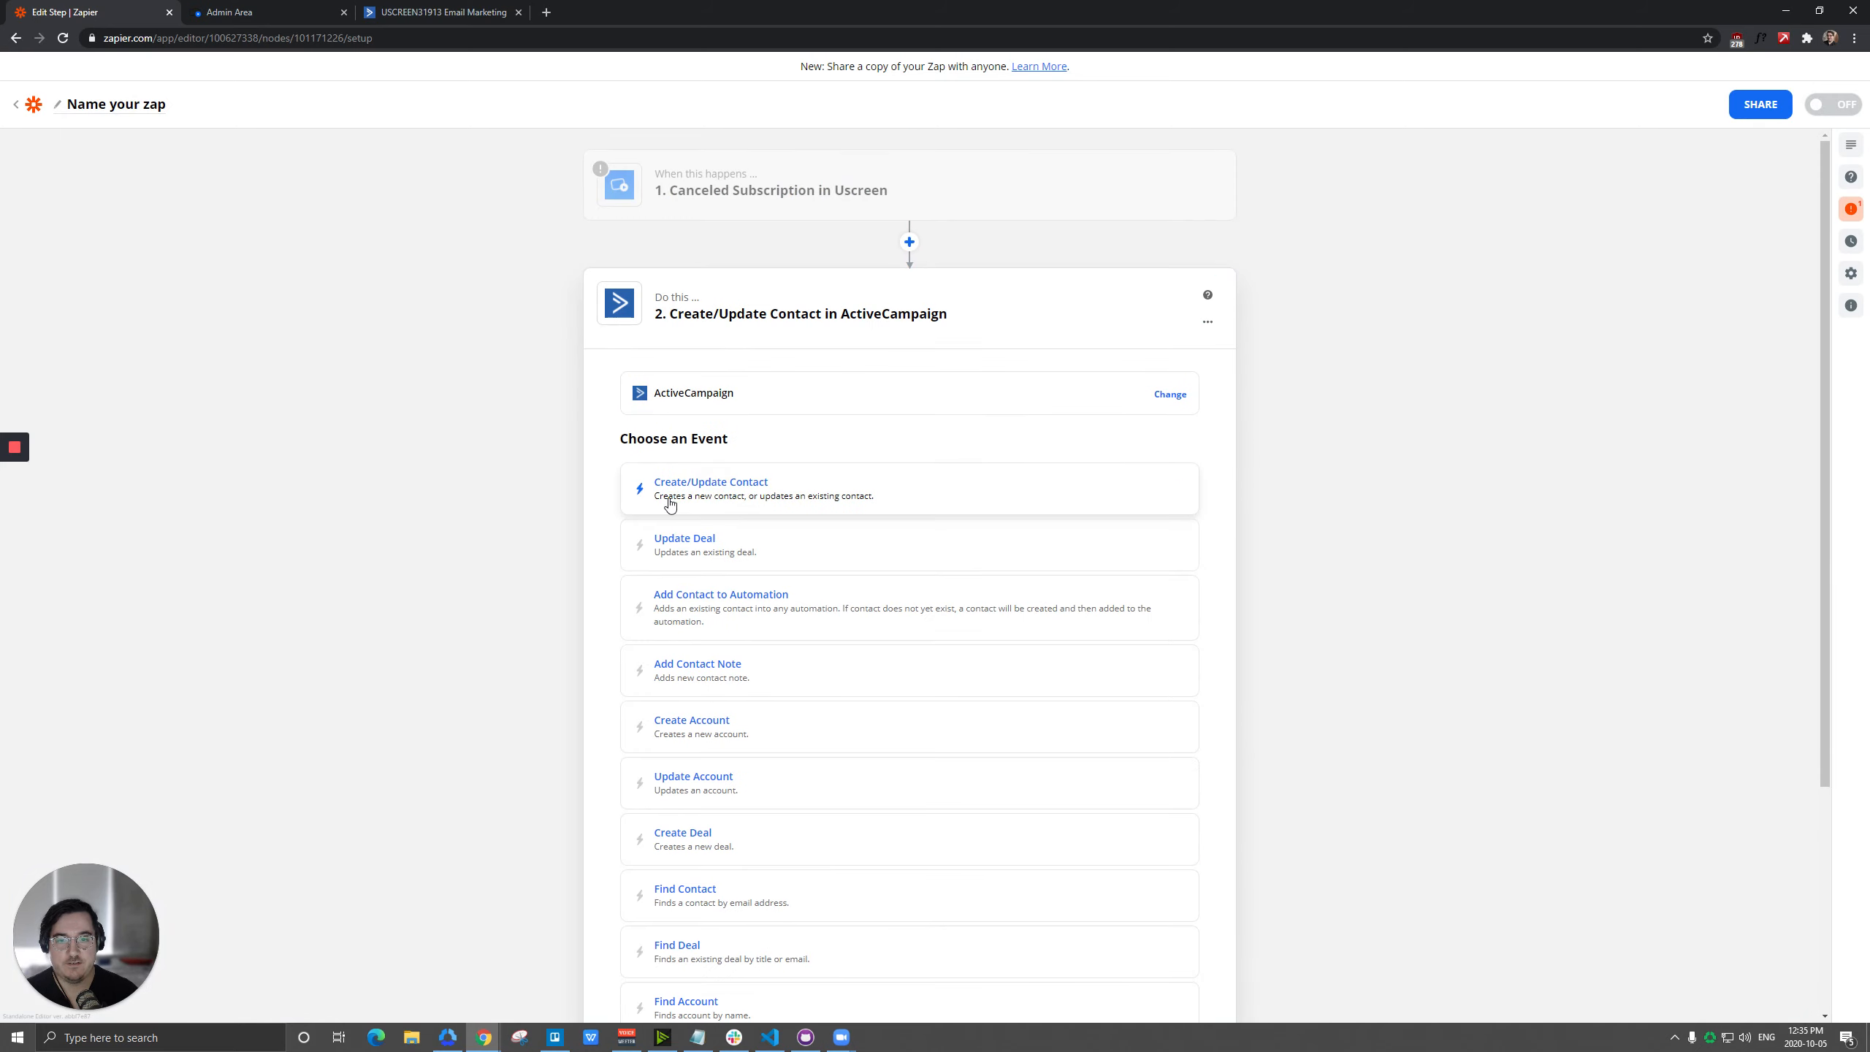
pyautogui.click(716, 501)
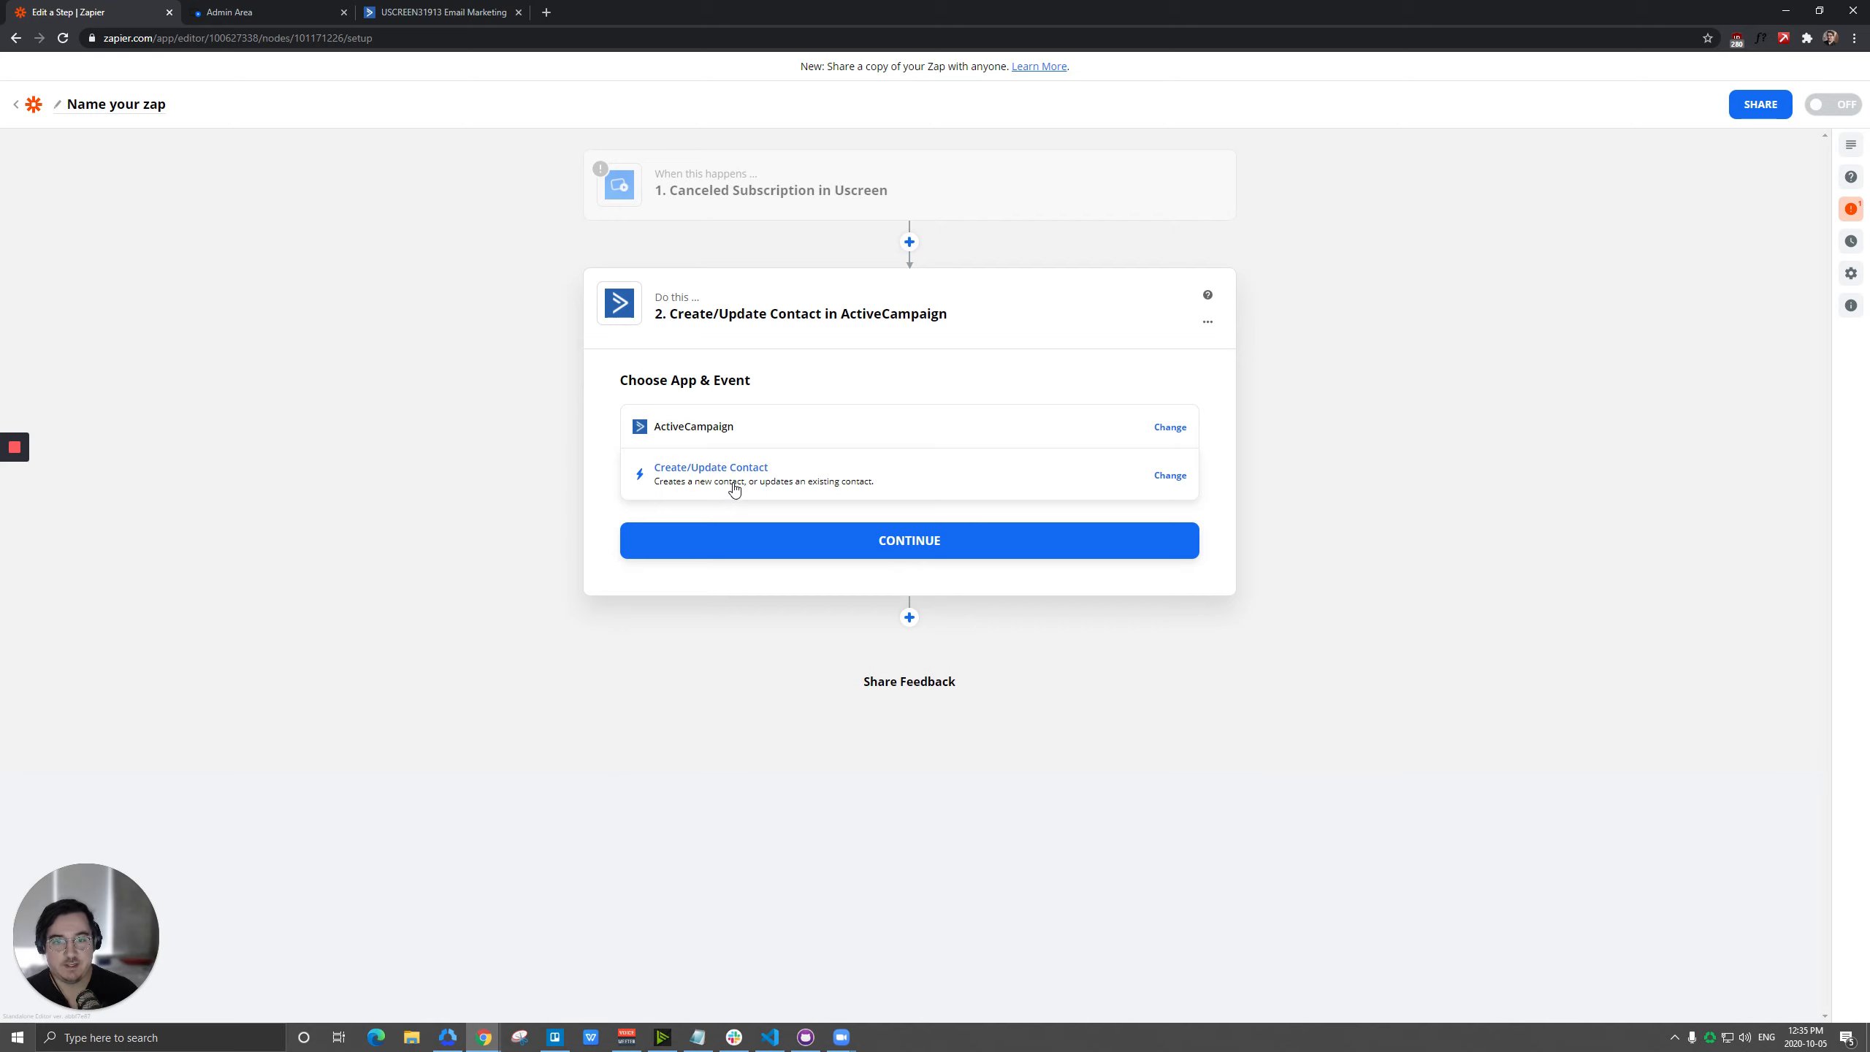
pyautogui.click(735, 491)
pyautogui.click(711, 504)
pyautogui.click(821, 541)
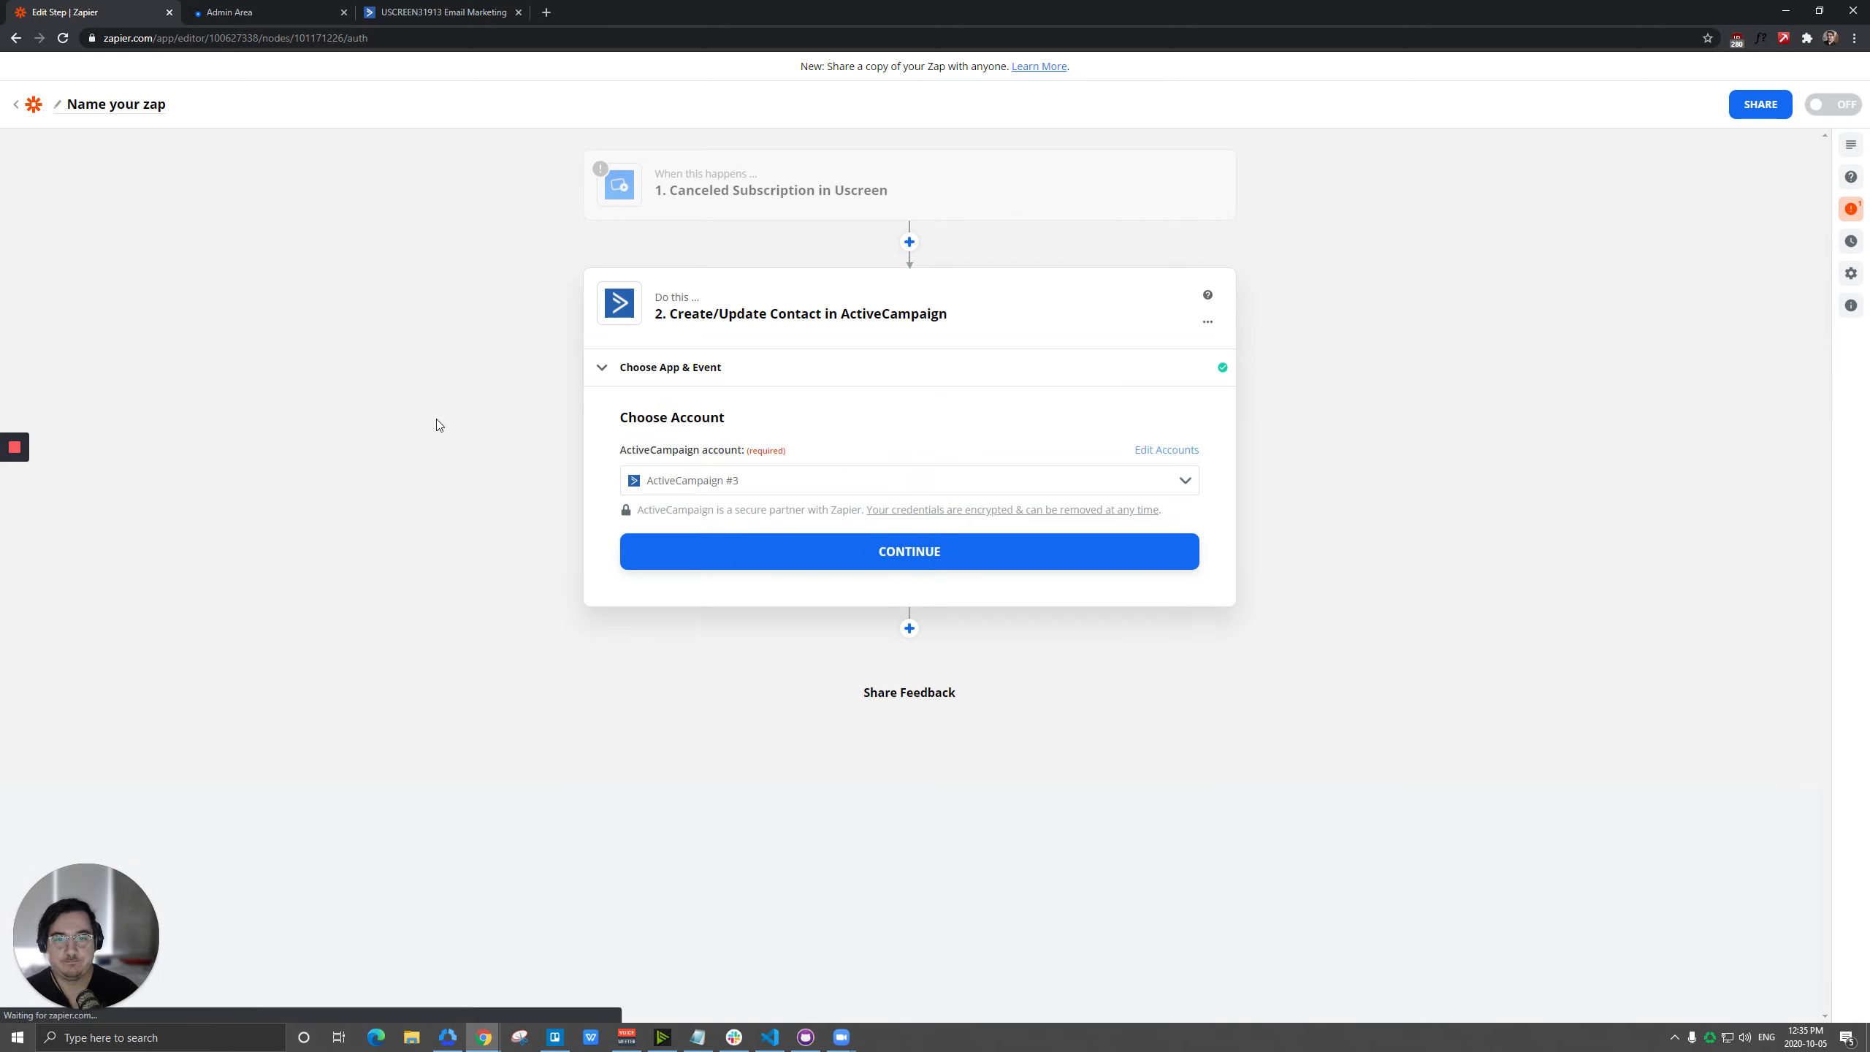
pyautogui.click(807, 563)
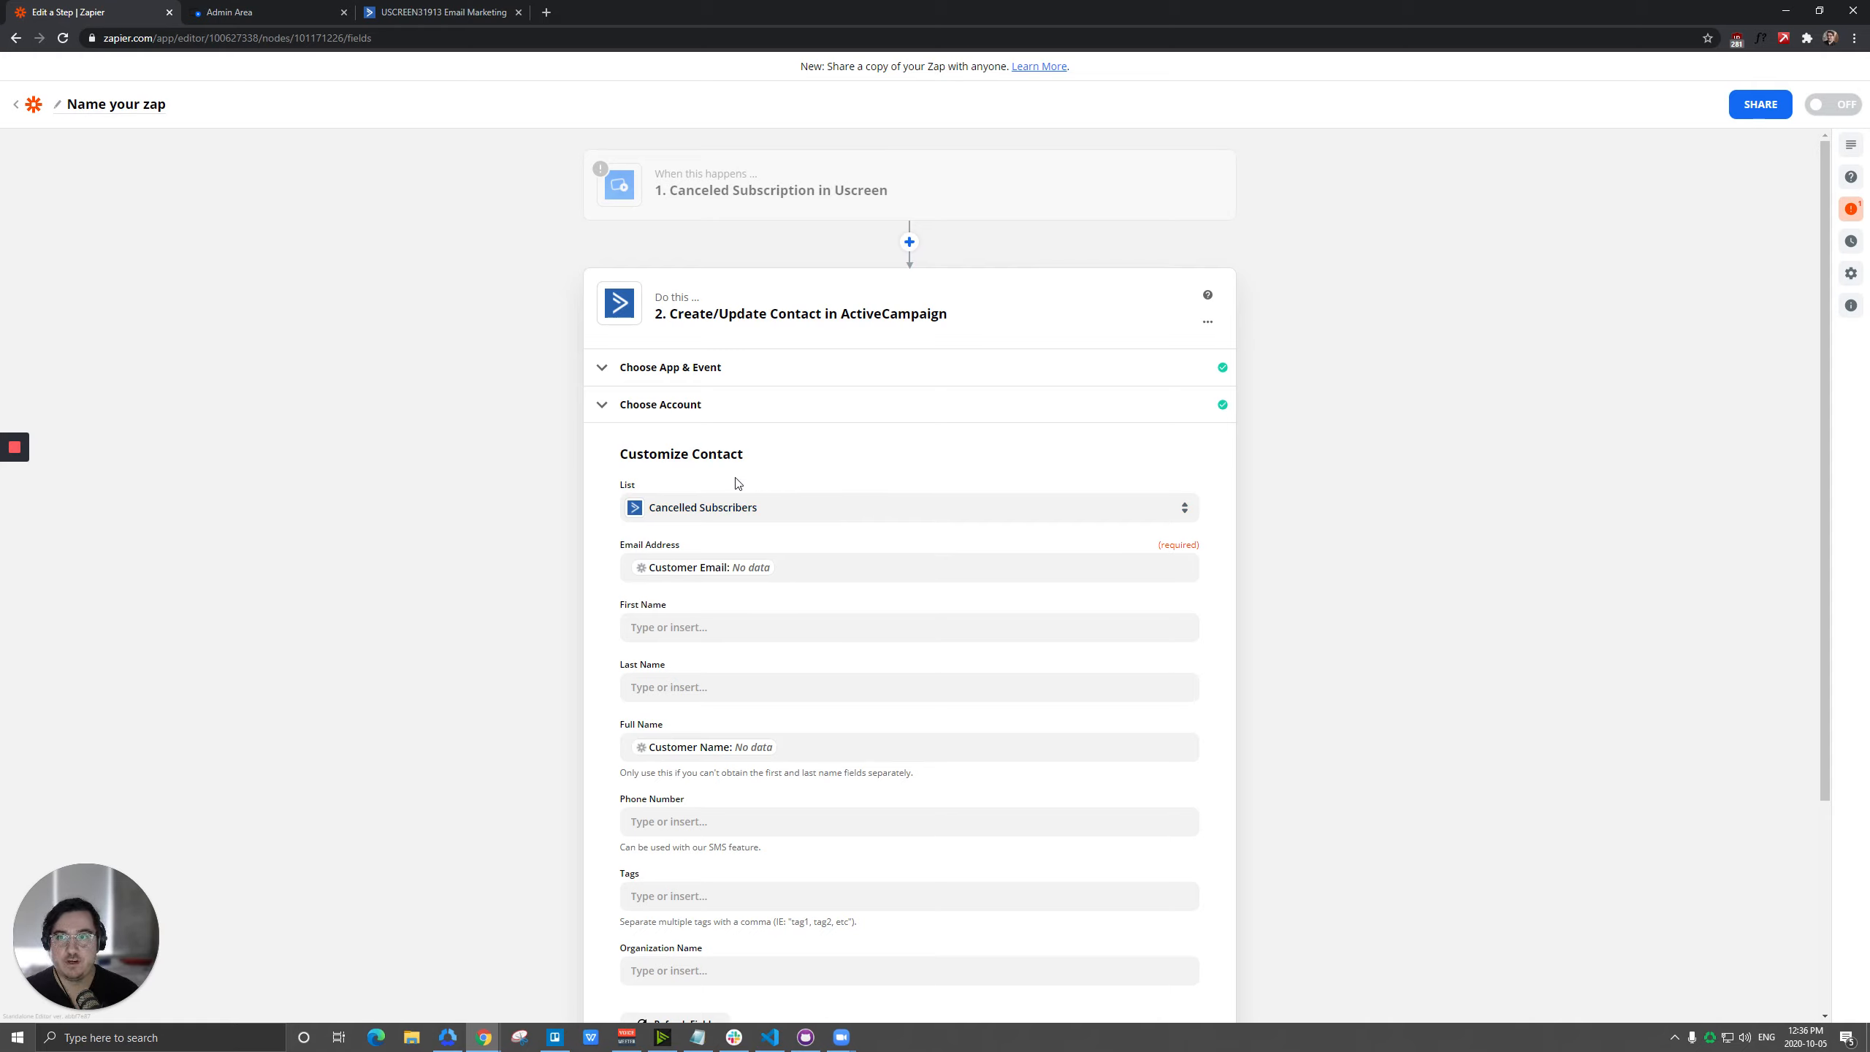
# Switch to Uscreen and view its integrations page and the segment options for filtering people.
pyautogui.click(266, 12)
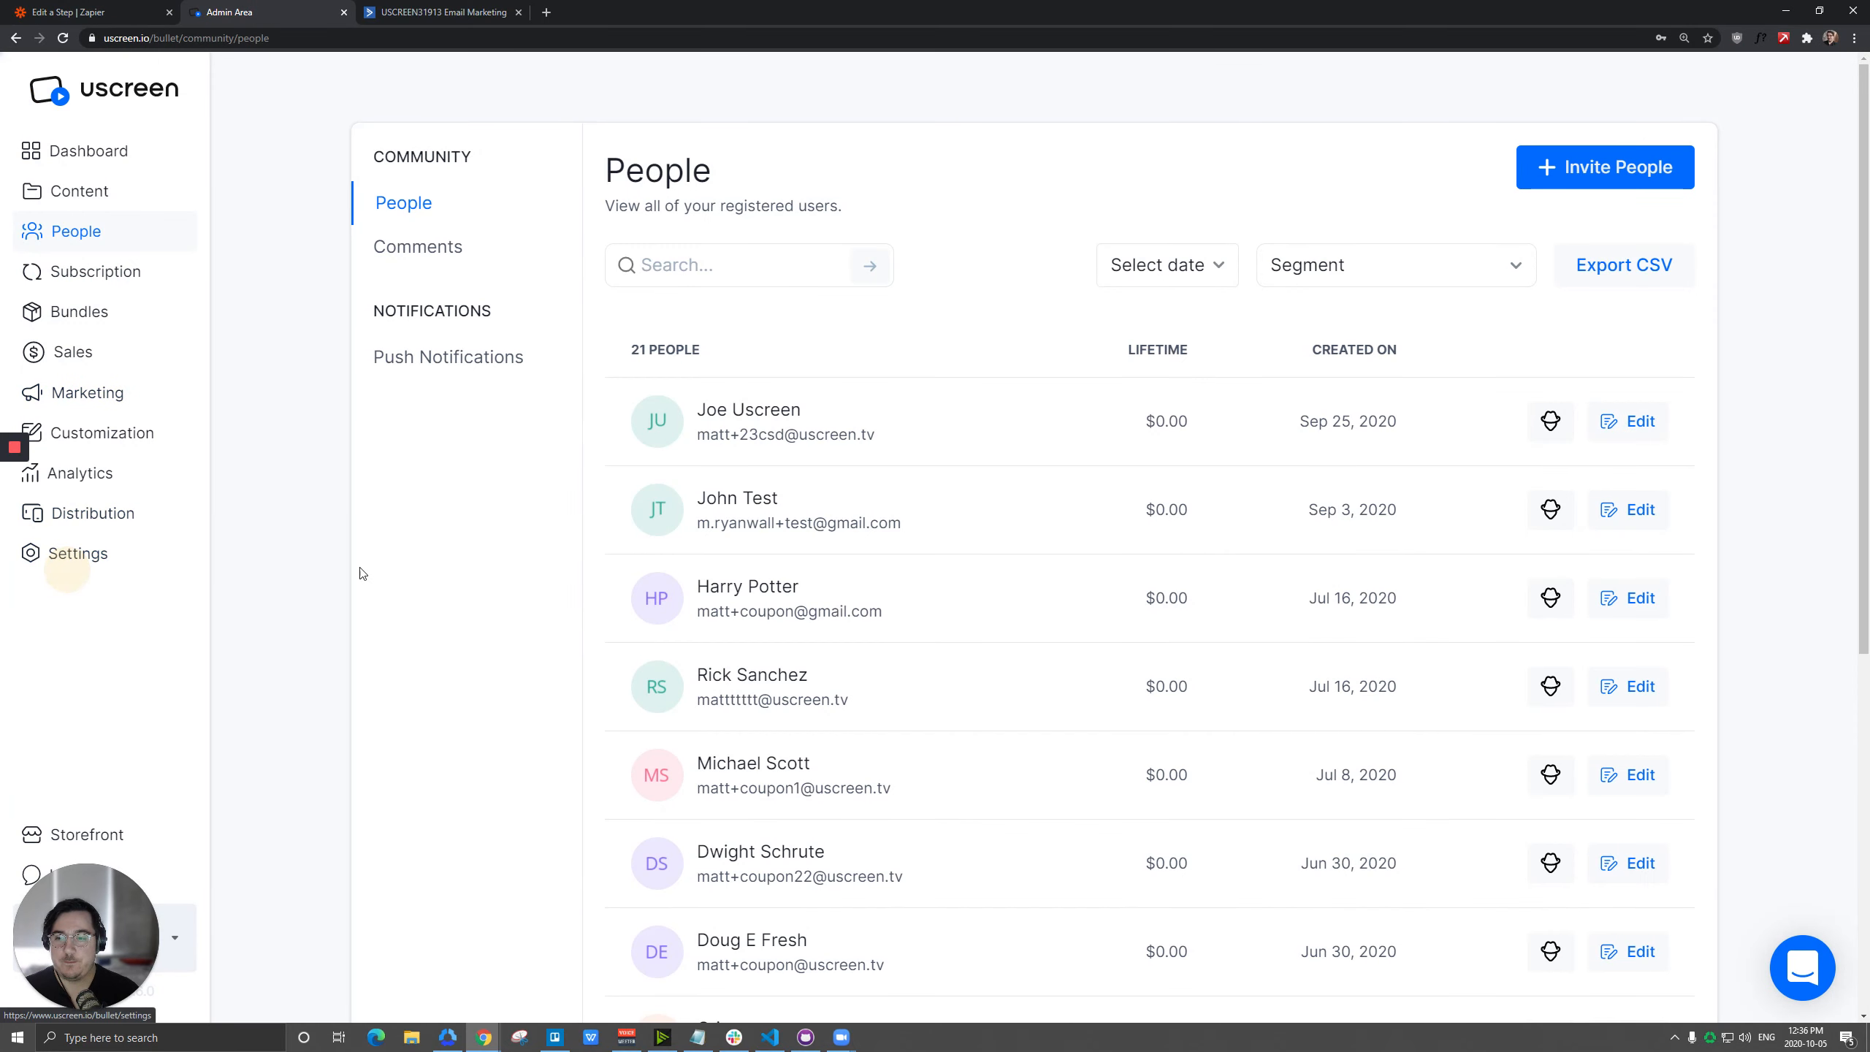
pyautogui.click(618, 530)
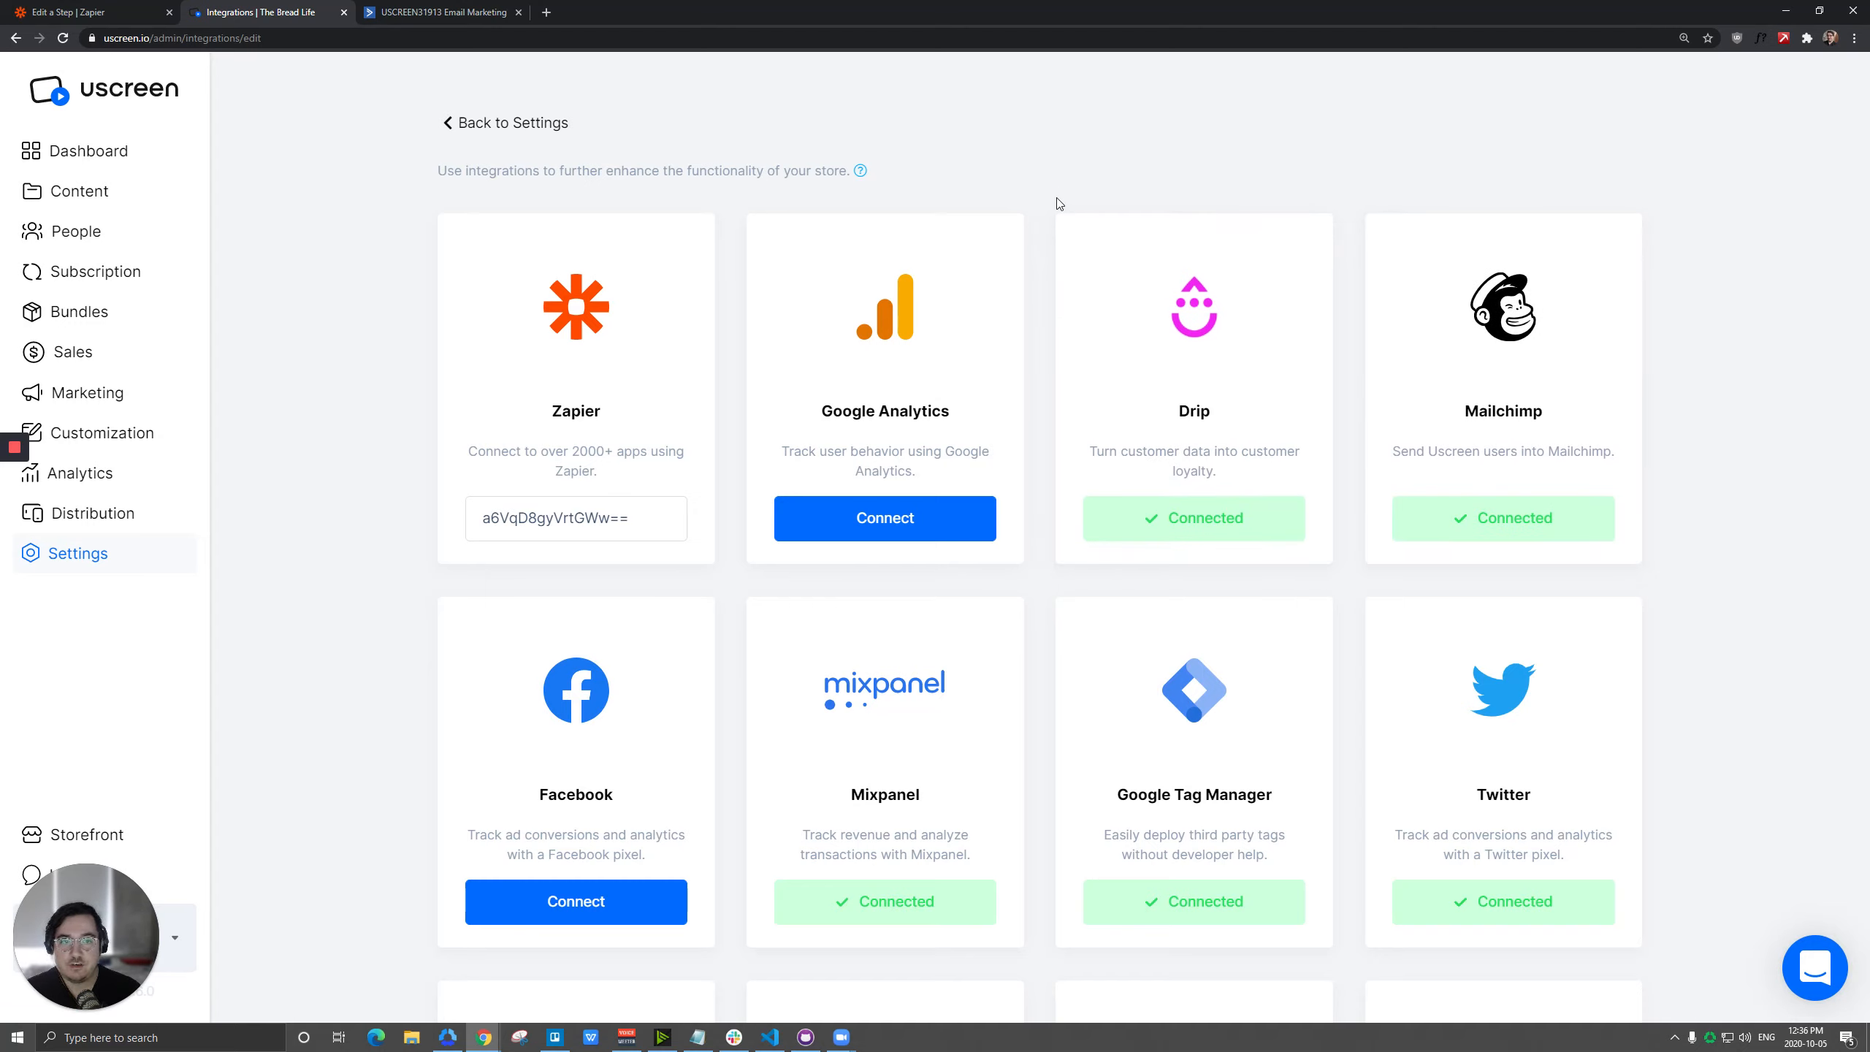
pyautogui.click(76, 231)
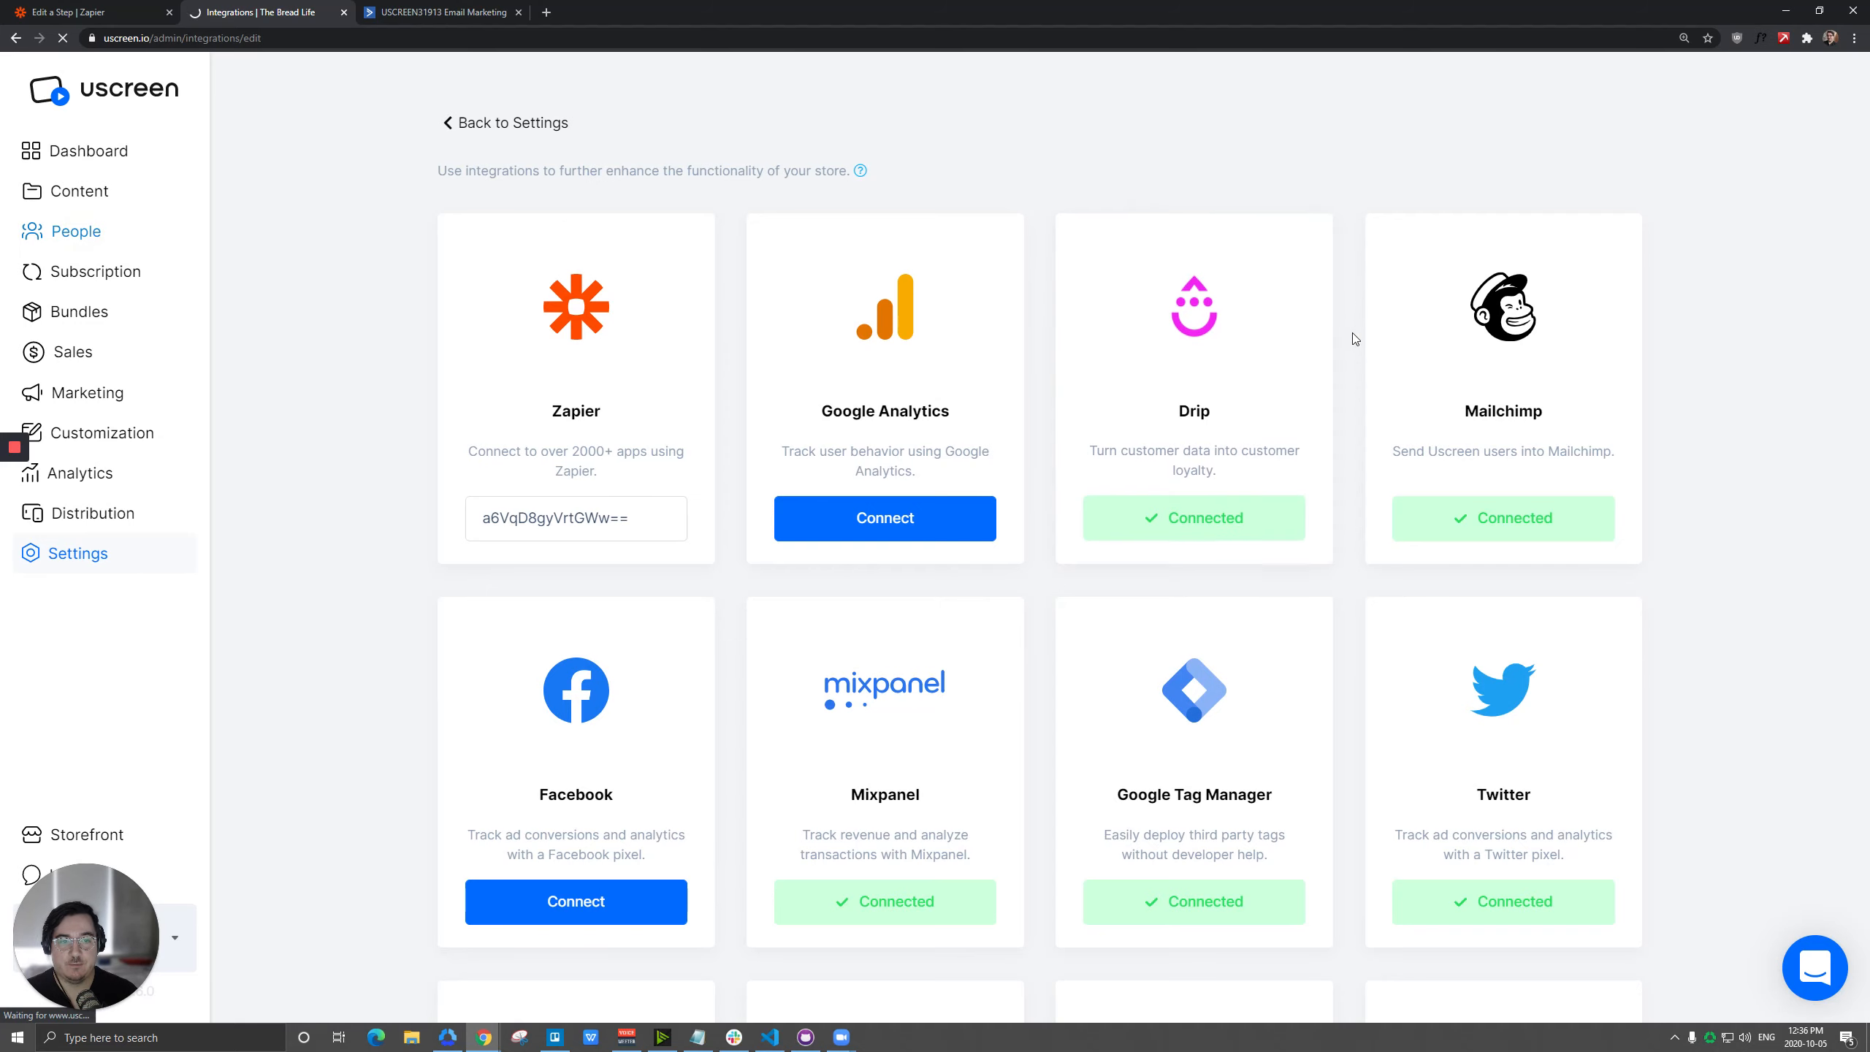
pyautogui.click(1400, 262)
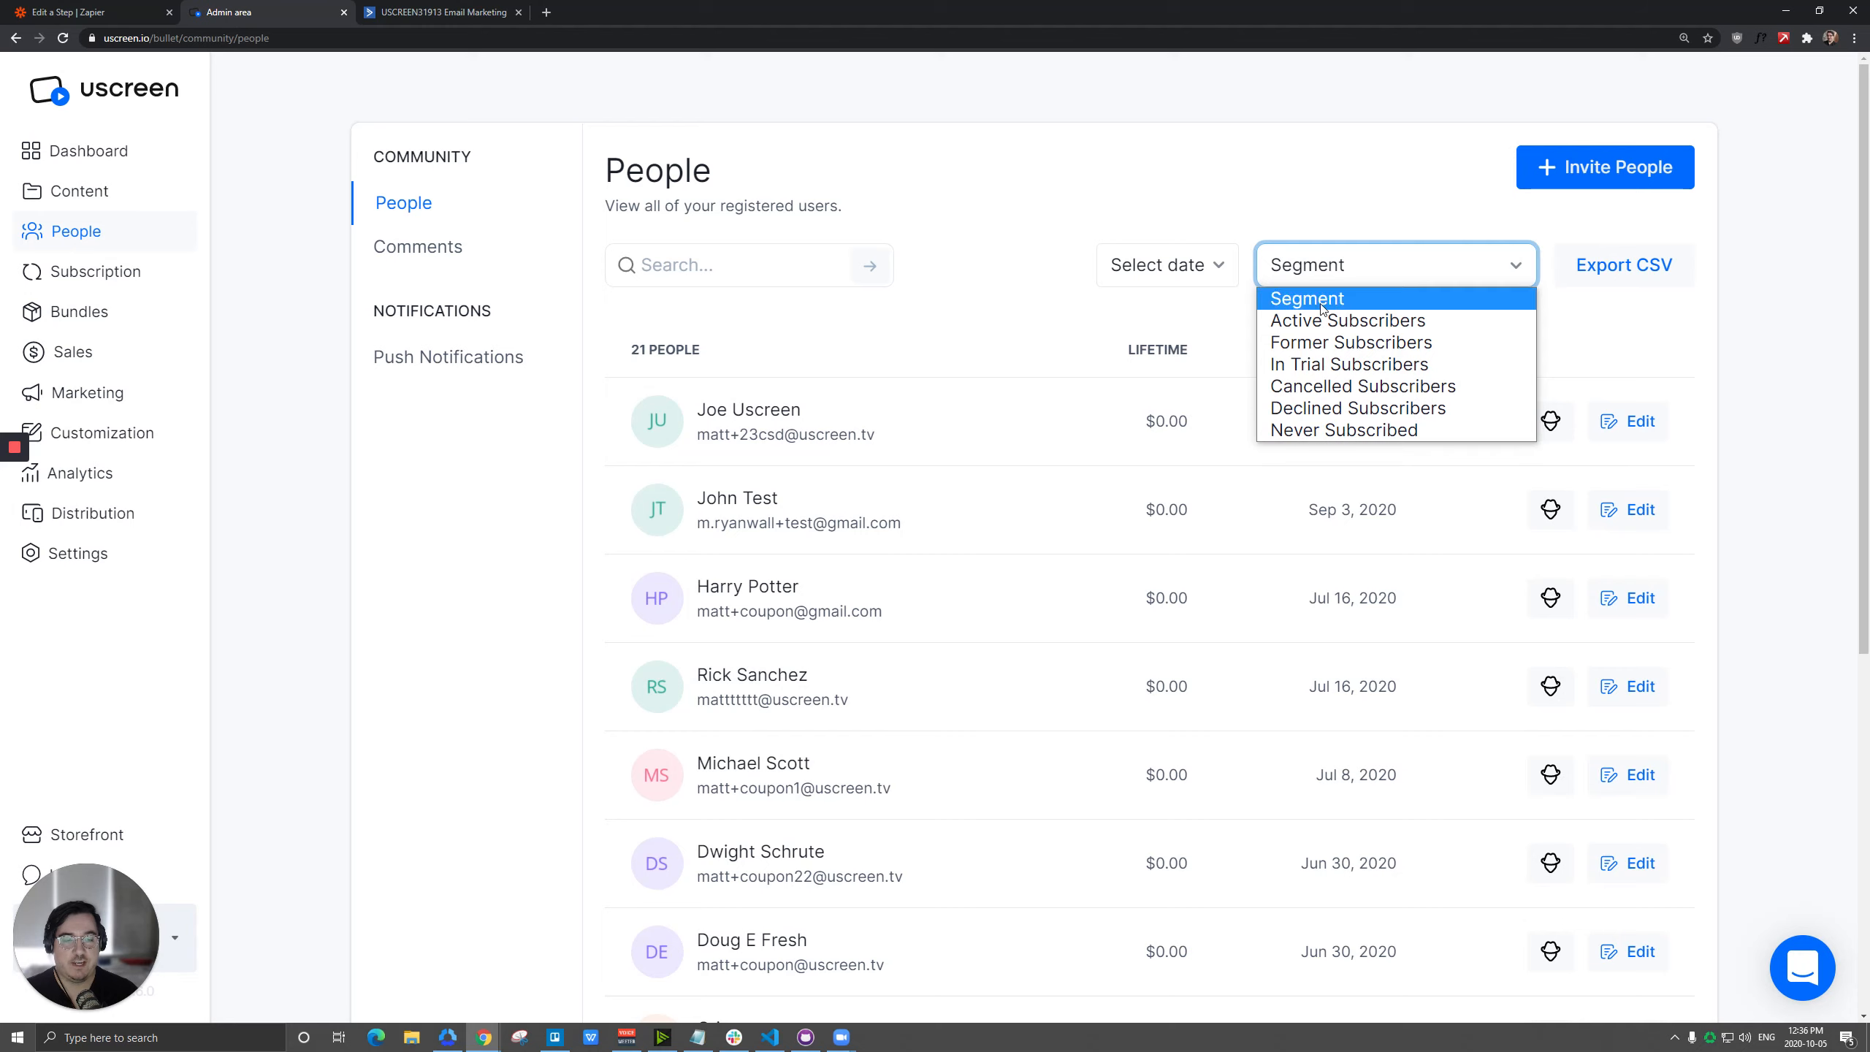
# Switch to ActiveCampaign and view its contact lists.
pyautogui.click(74, 12)
pyautogui.click(431, 10)
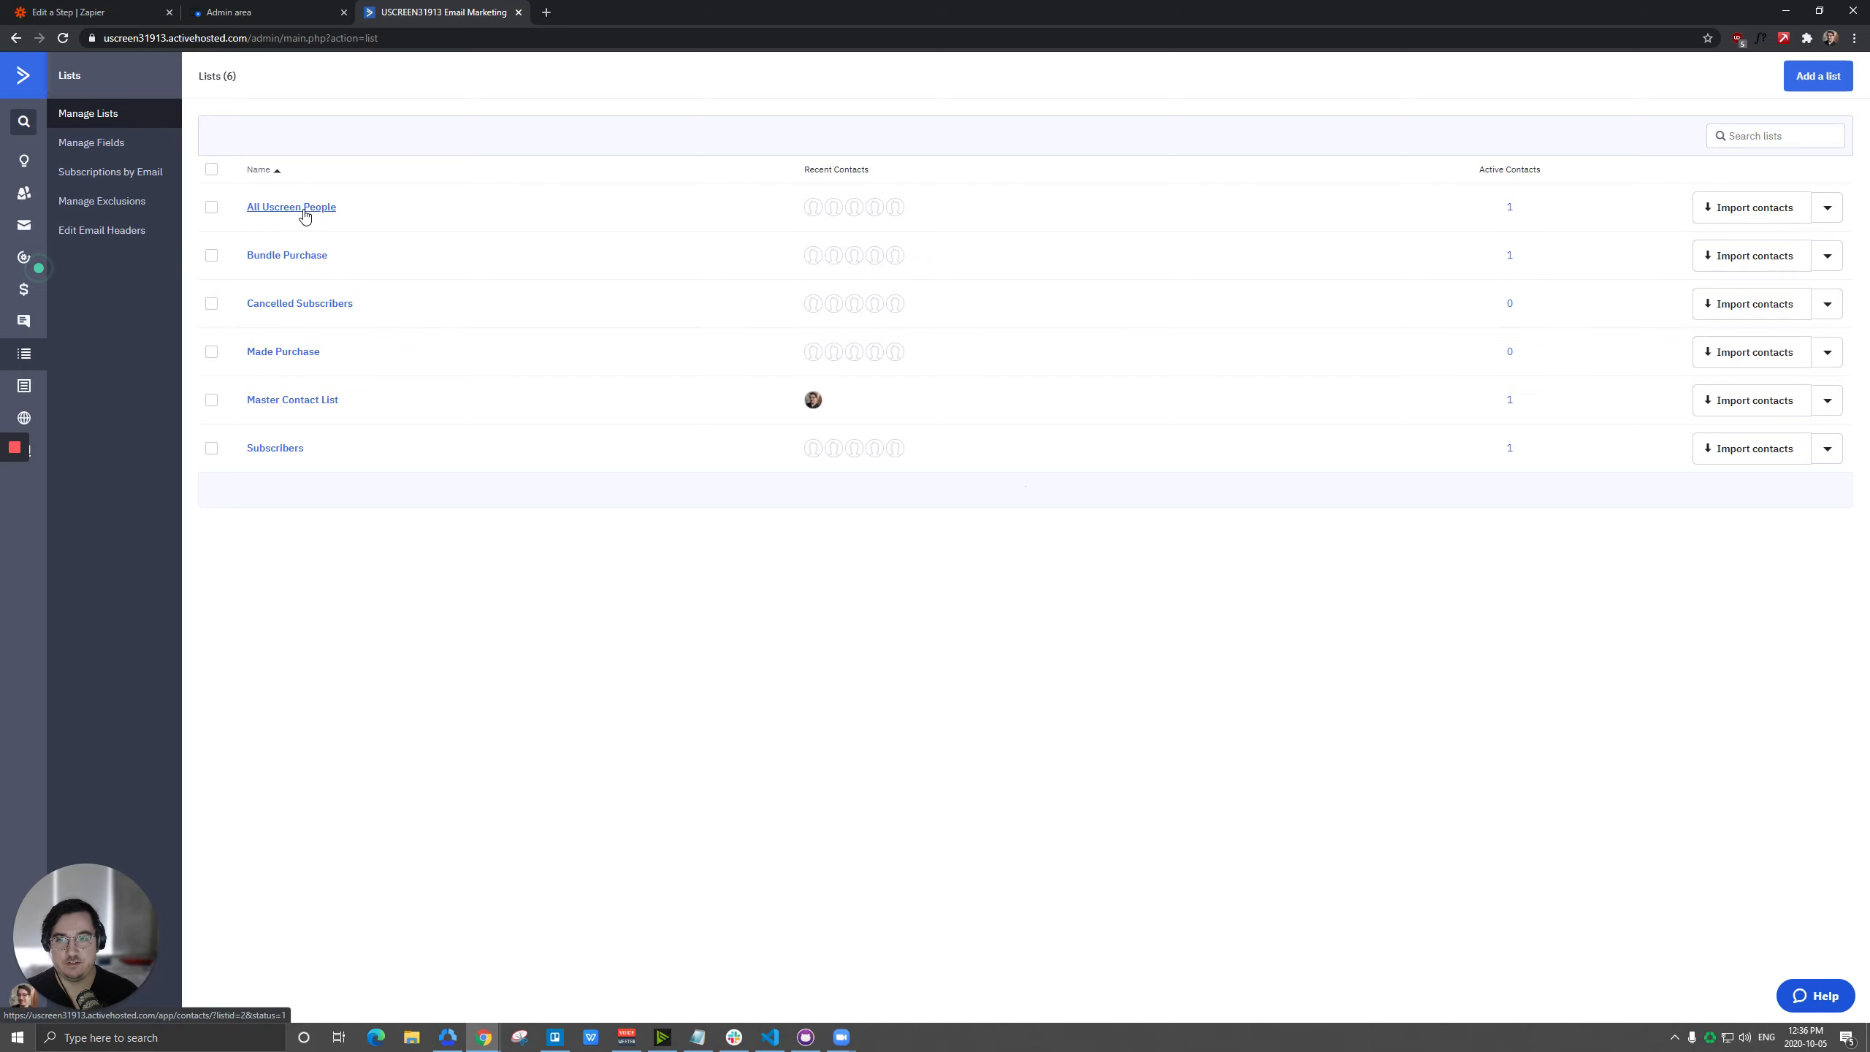
# Return to Zapier and change the Uscreen trigger's event to New Customer.
pyautogui.click(88, 12)
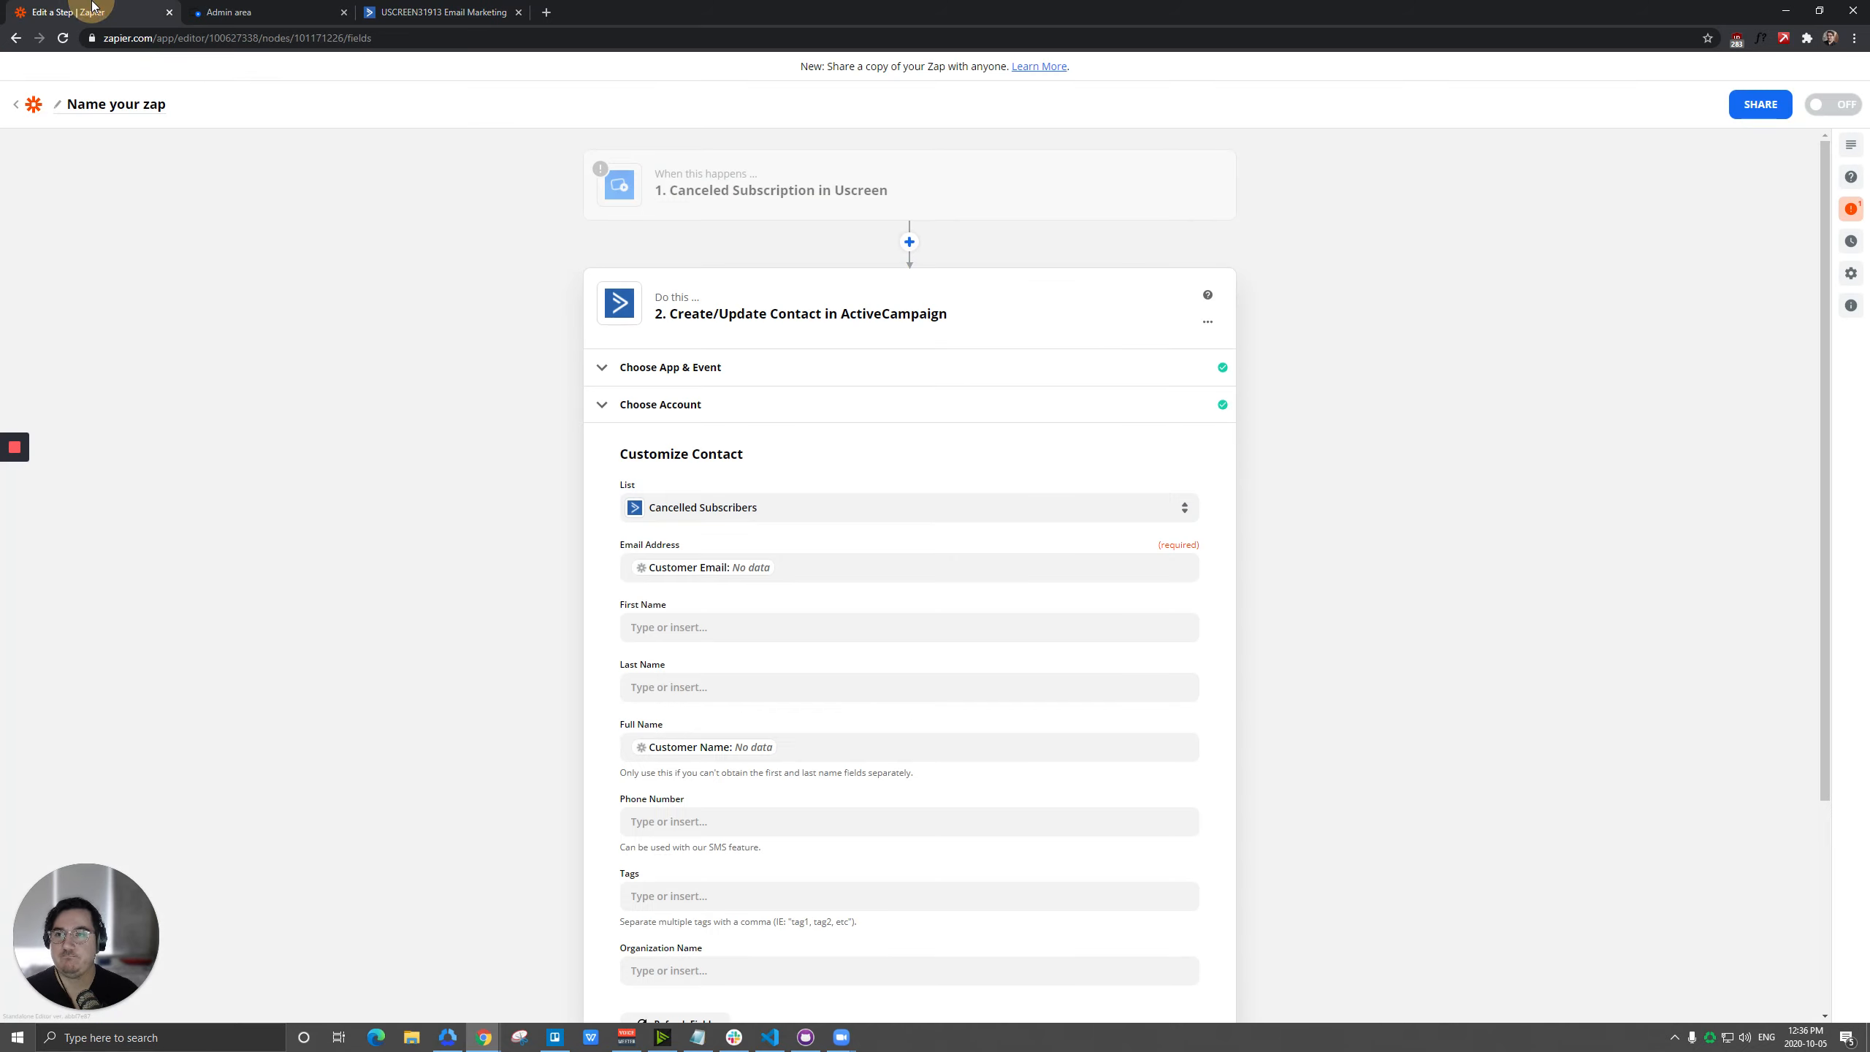
pyautogui.click(697, 182)
pyautogui.click(668, 248)
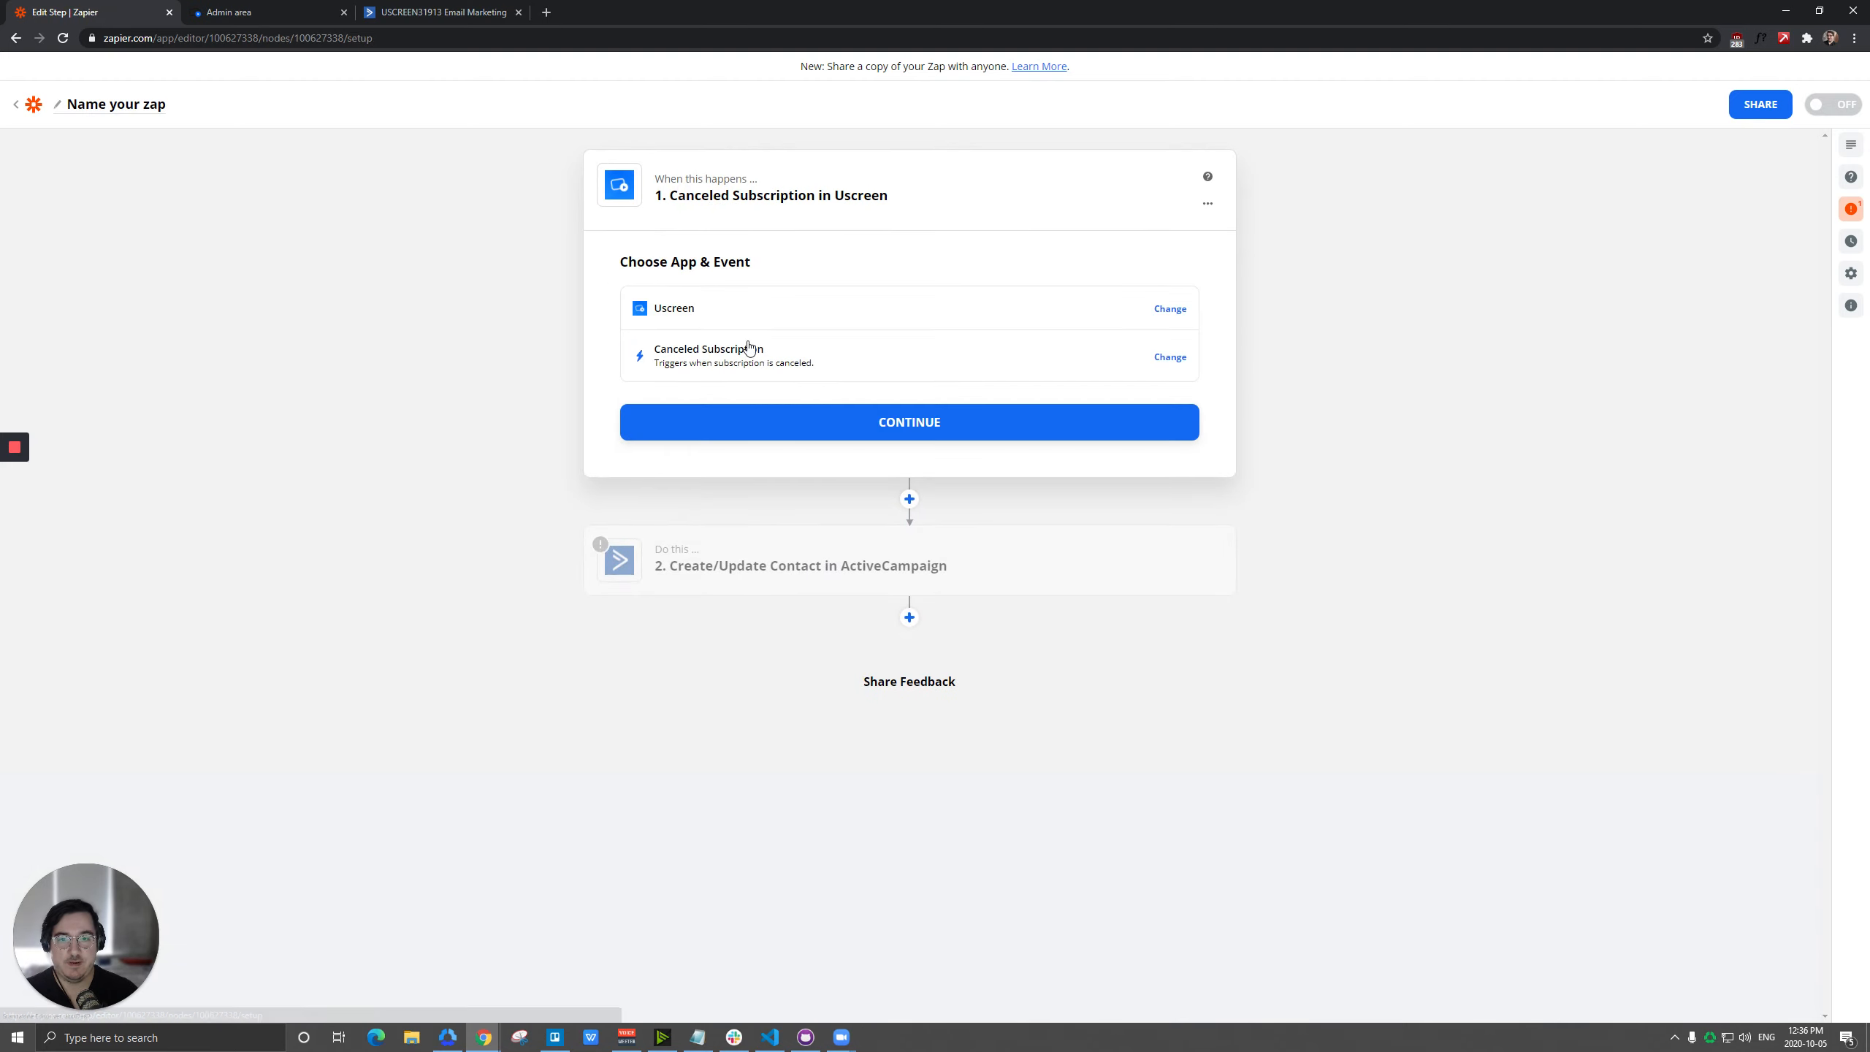
pyautogui.click(703, 364)
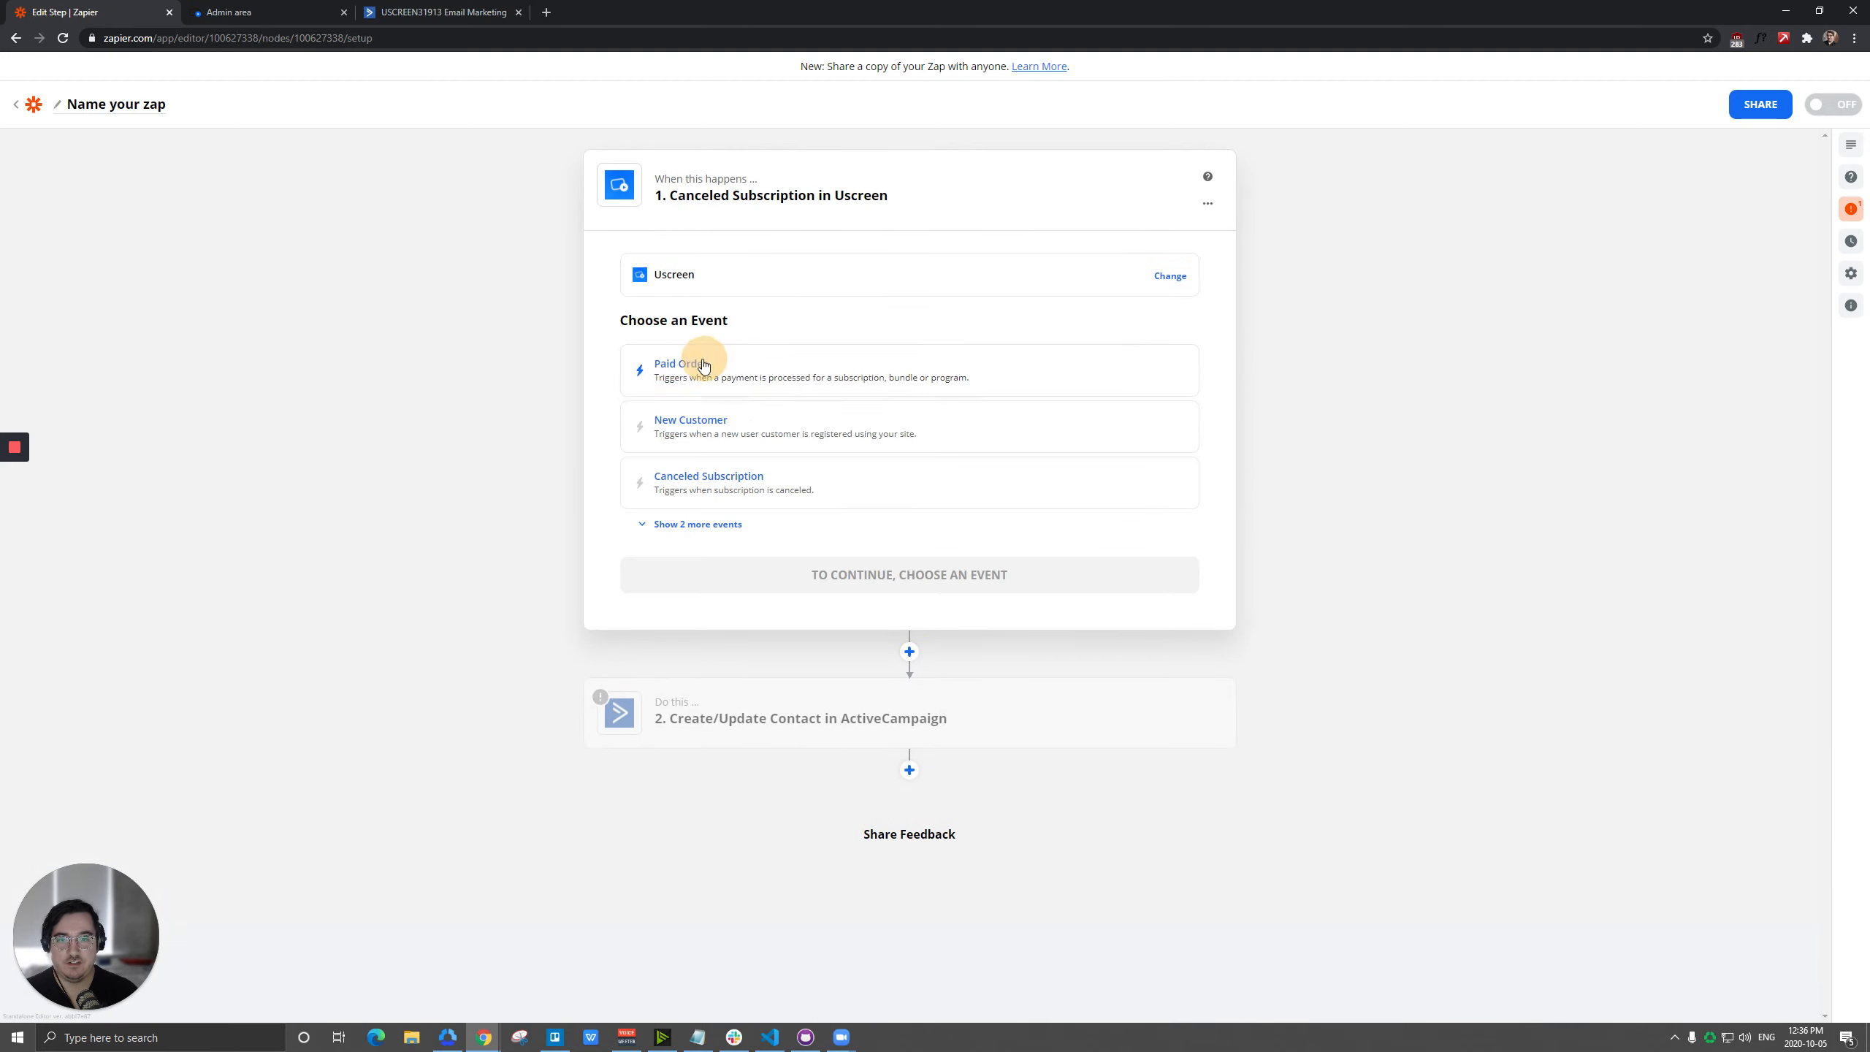
pyautogui.click(697, 424)
pyautogui.click(890, 424)
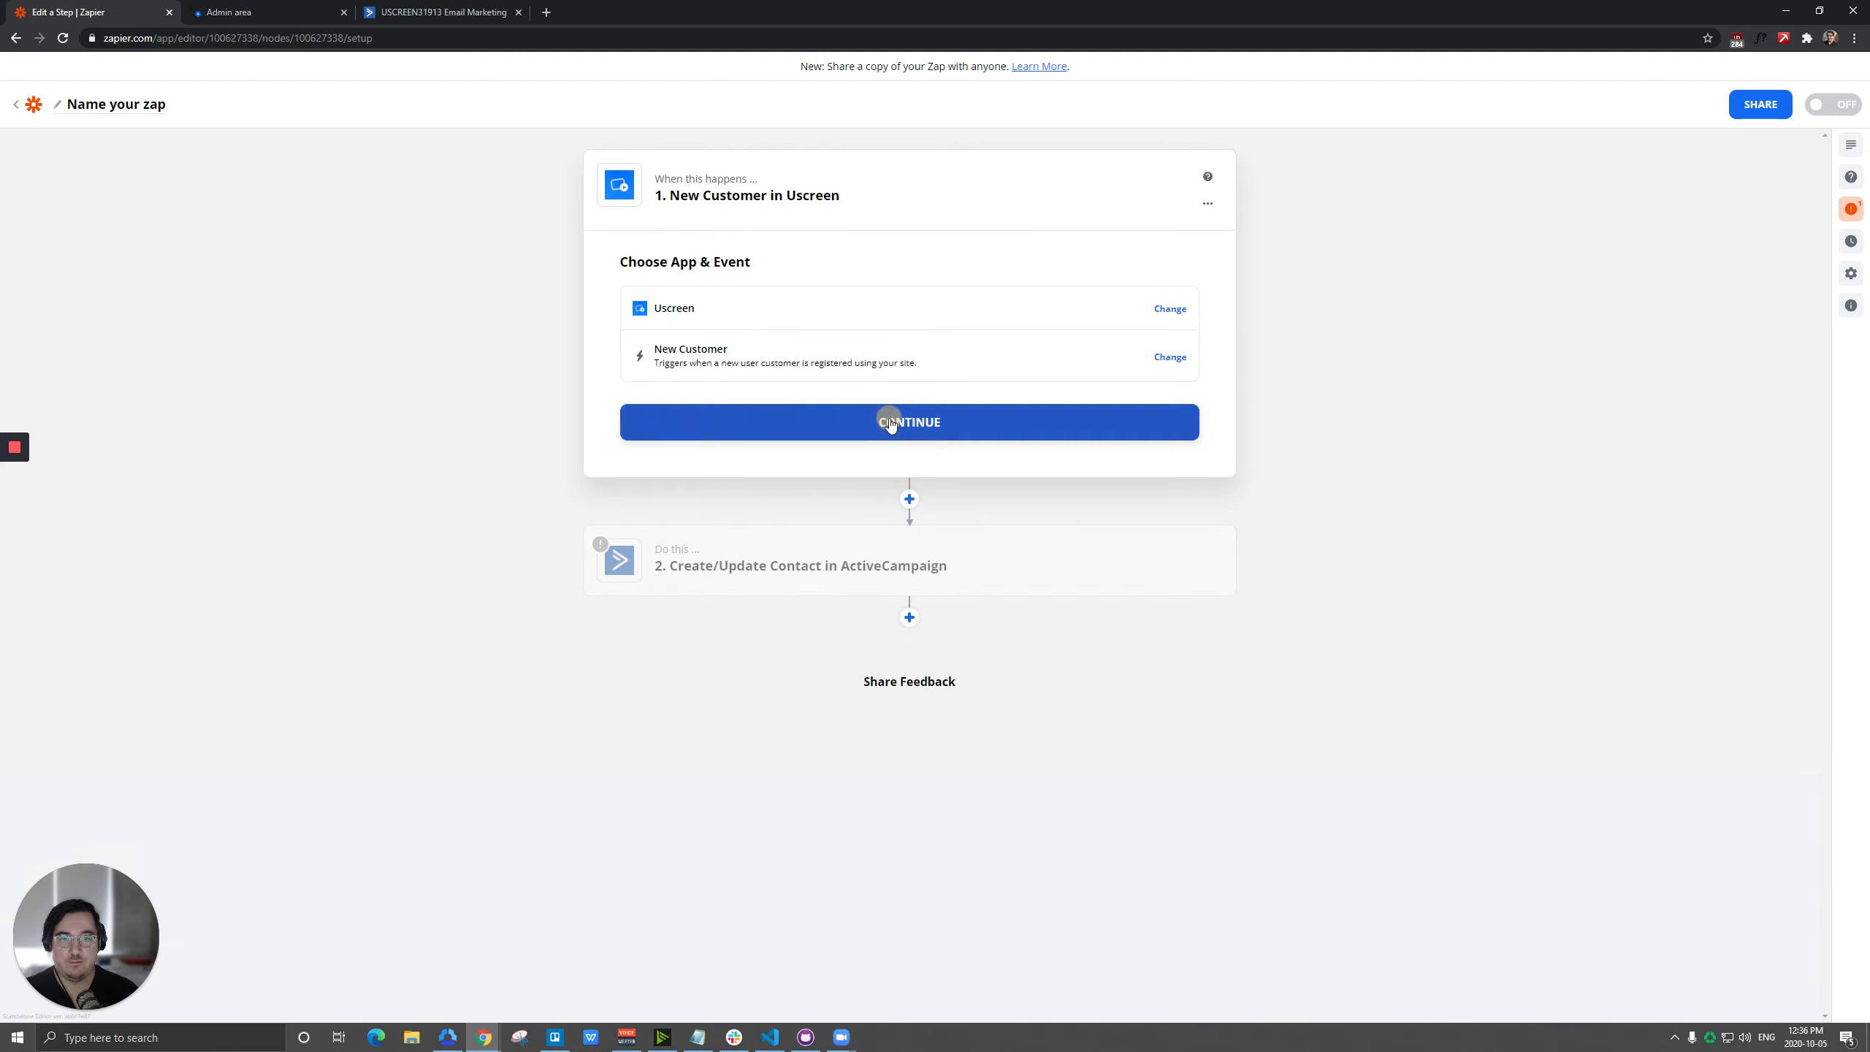
# Confirm the Uscreen The Bread Life account for the trigger and test it for customer data.
pyautogui.click(236, 12)
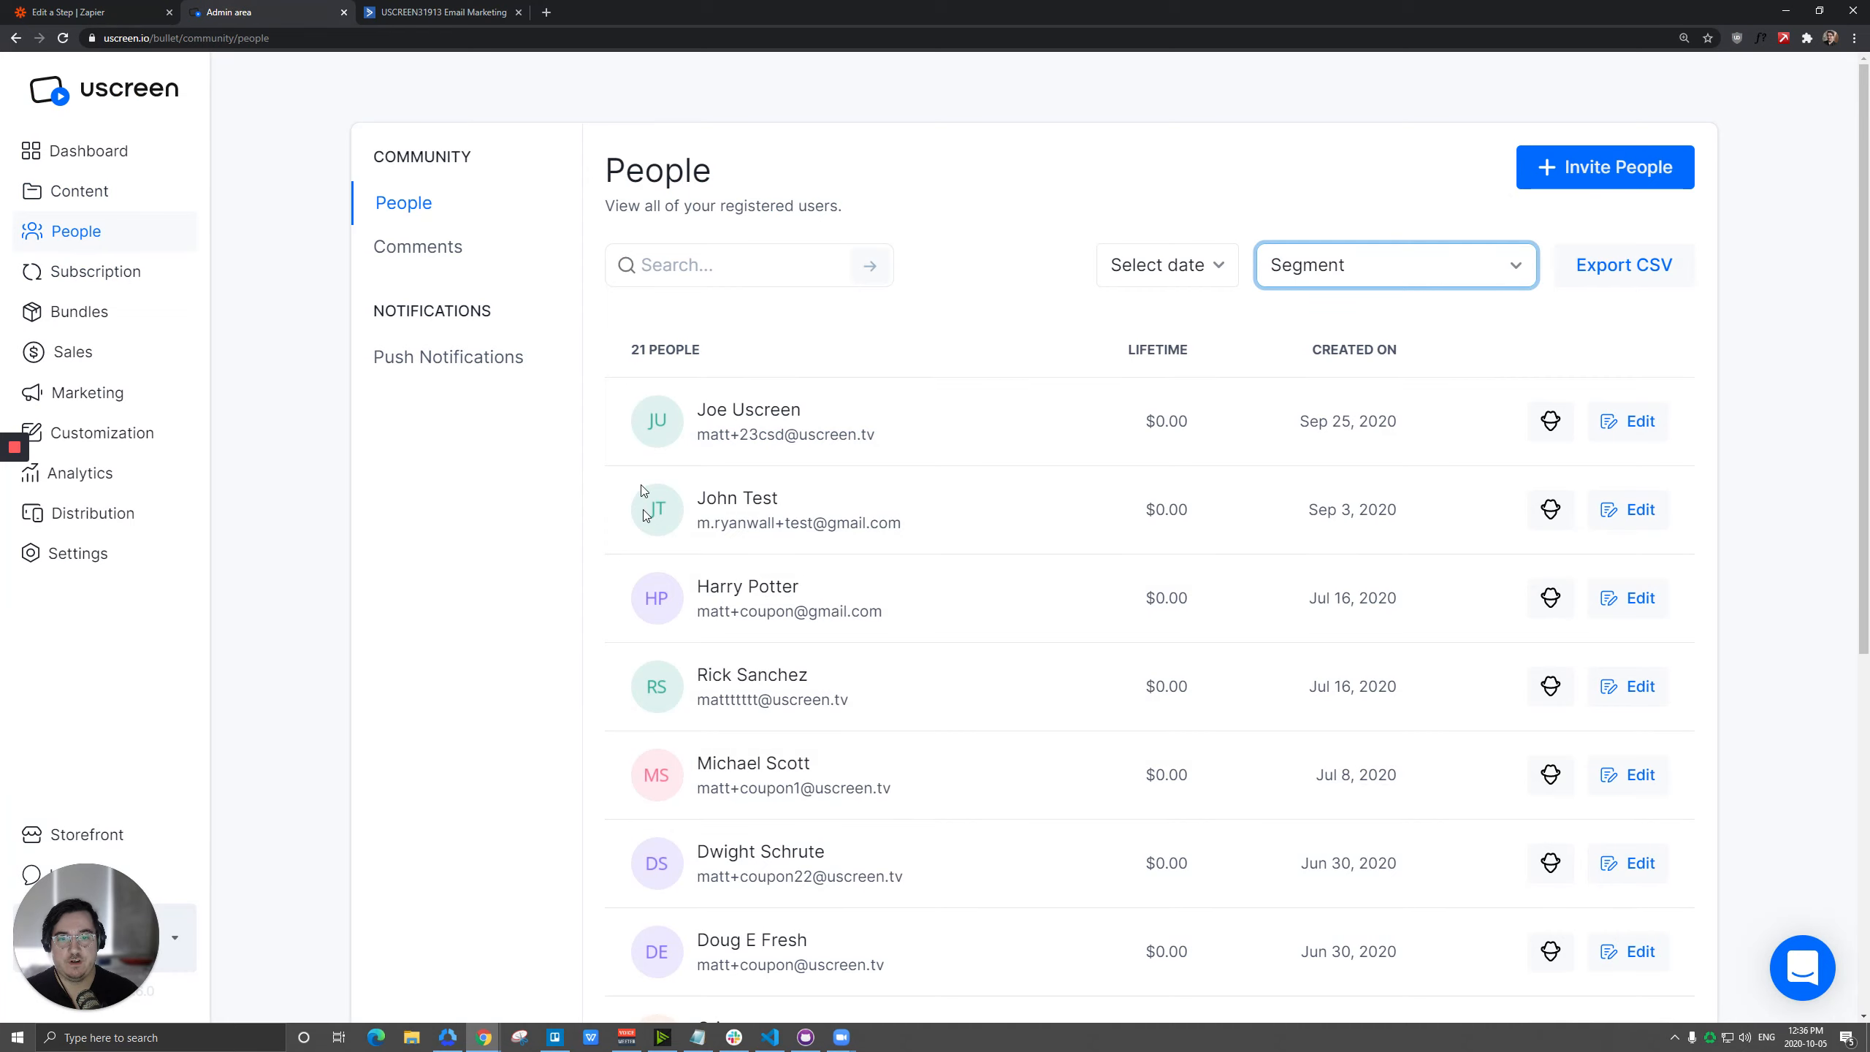
pyautogui.hotkey('ctrl', '1')
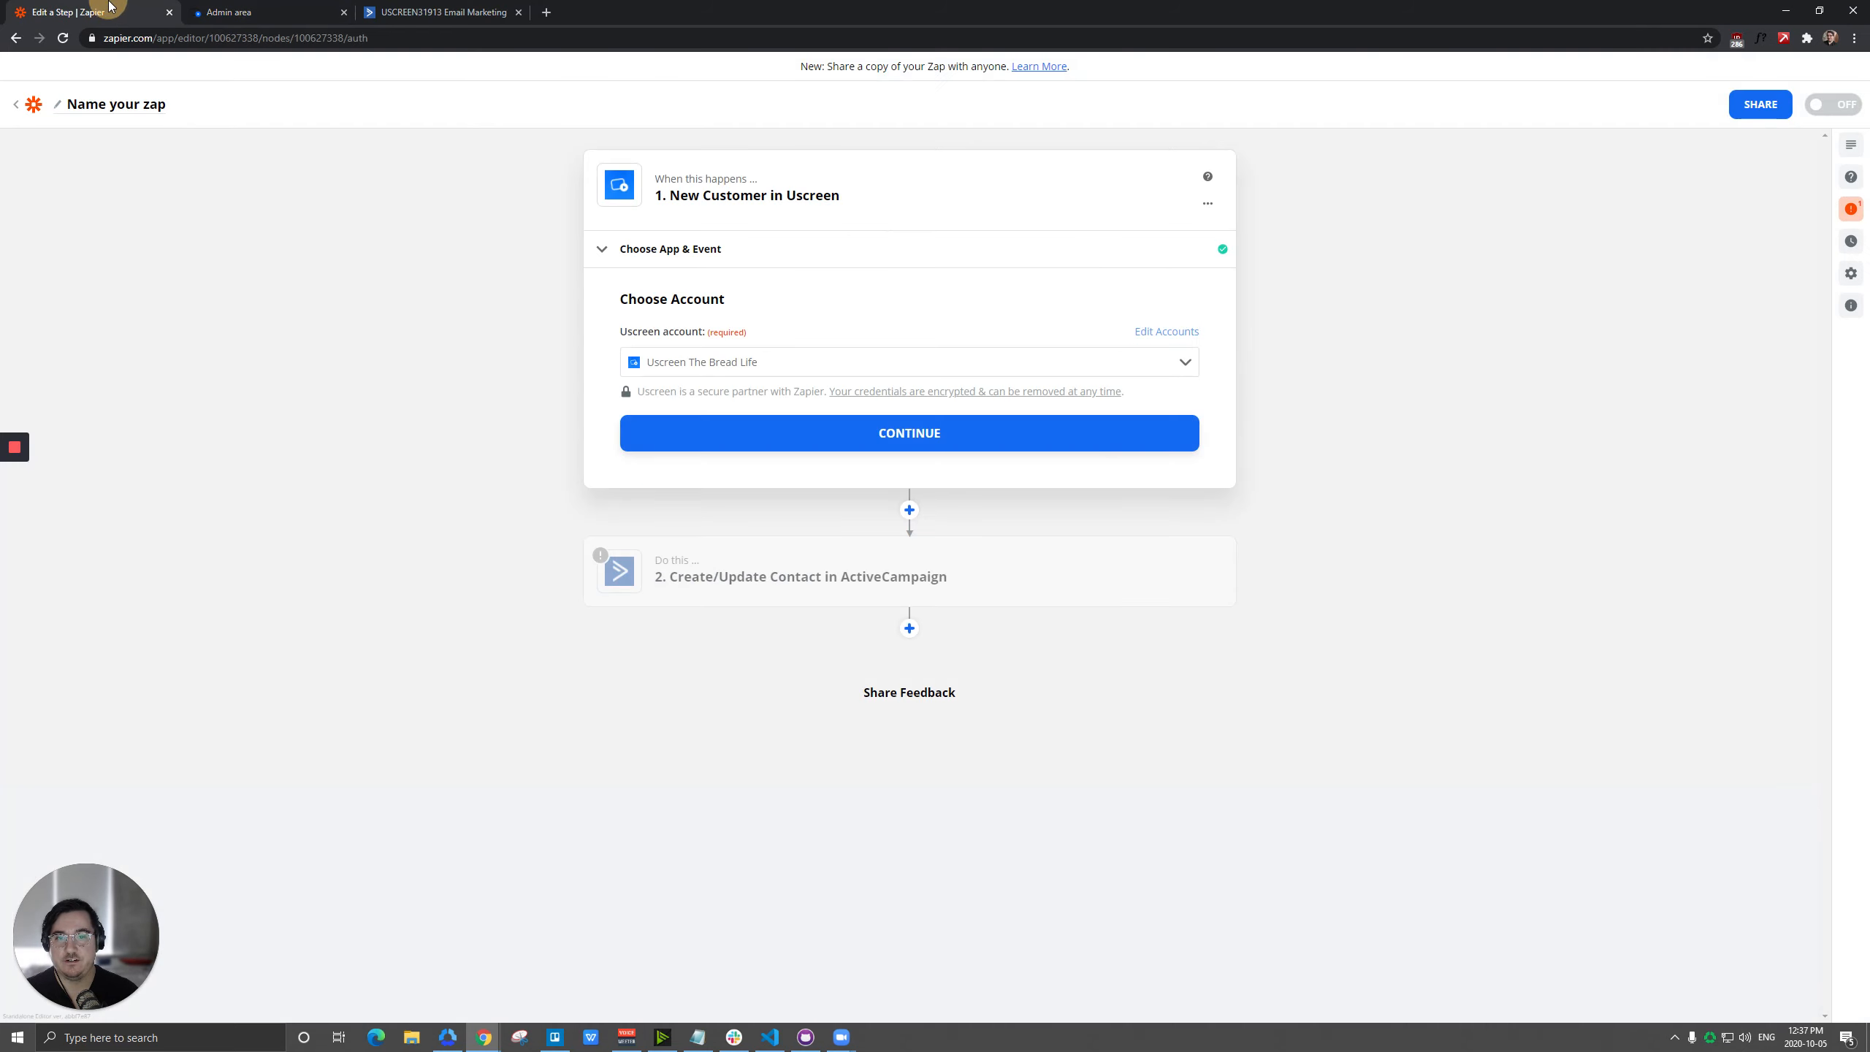
pyautogui.click(840, 431)
pyautogui.click(903, 551)
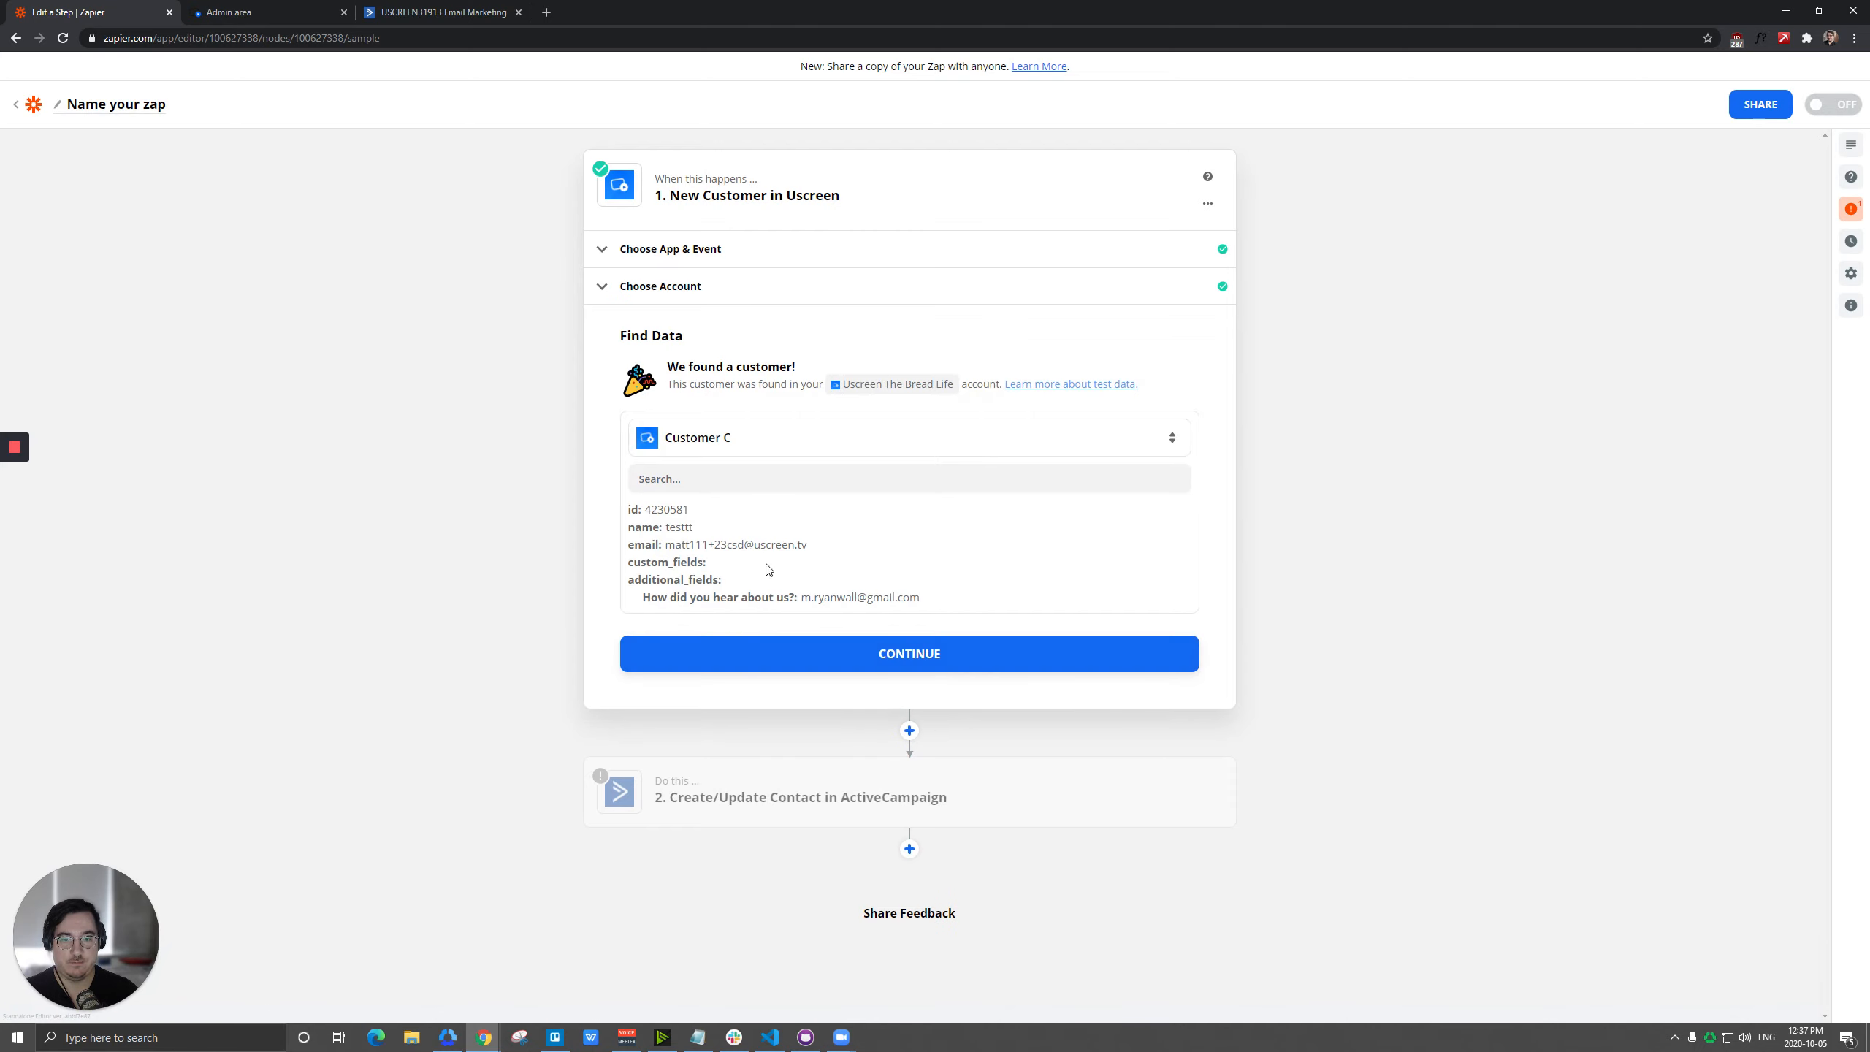
# Set the contact list in the ActiveCampaign action to All Uscreen People.
pyautogui.click(810, 799)
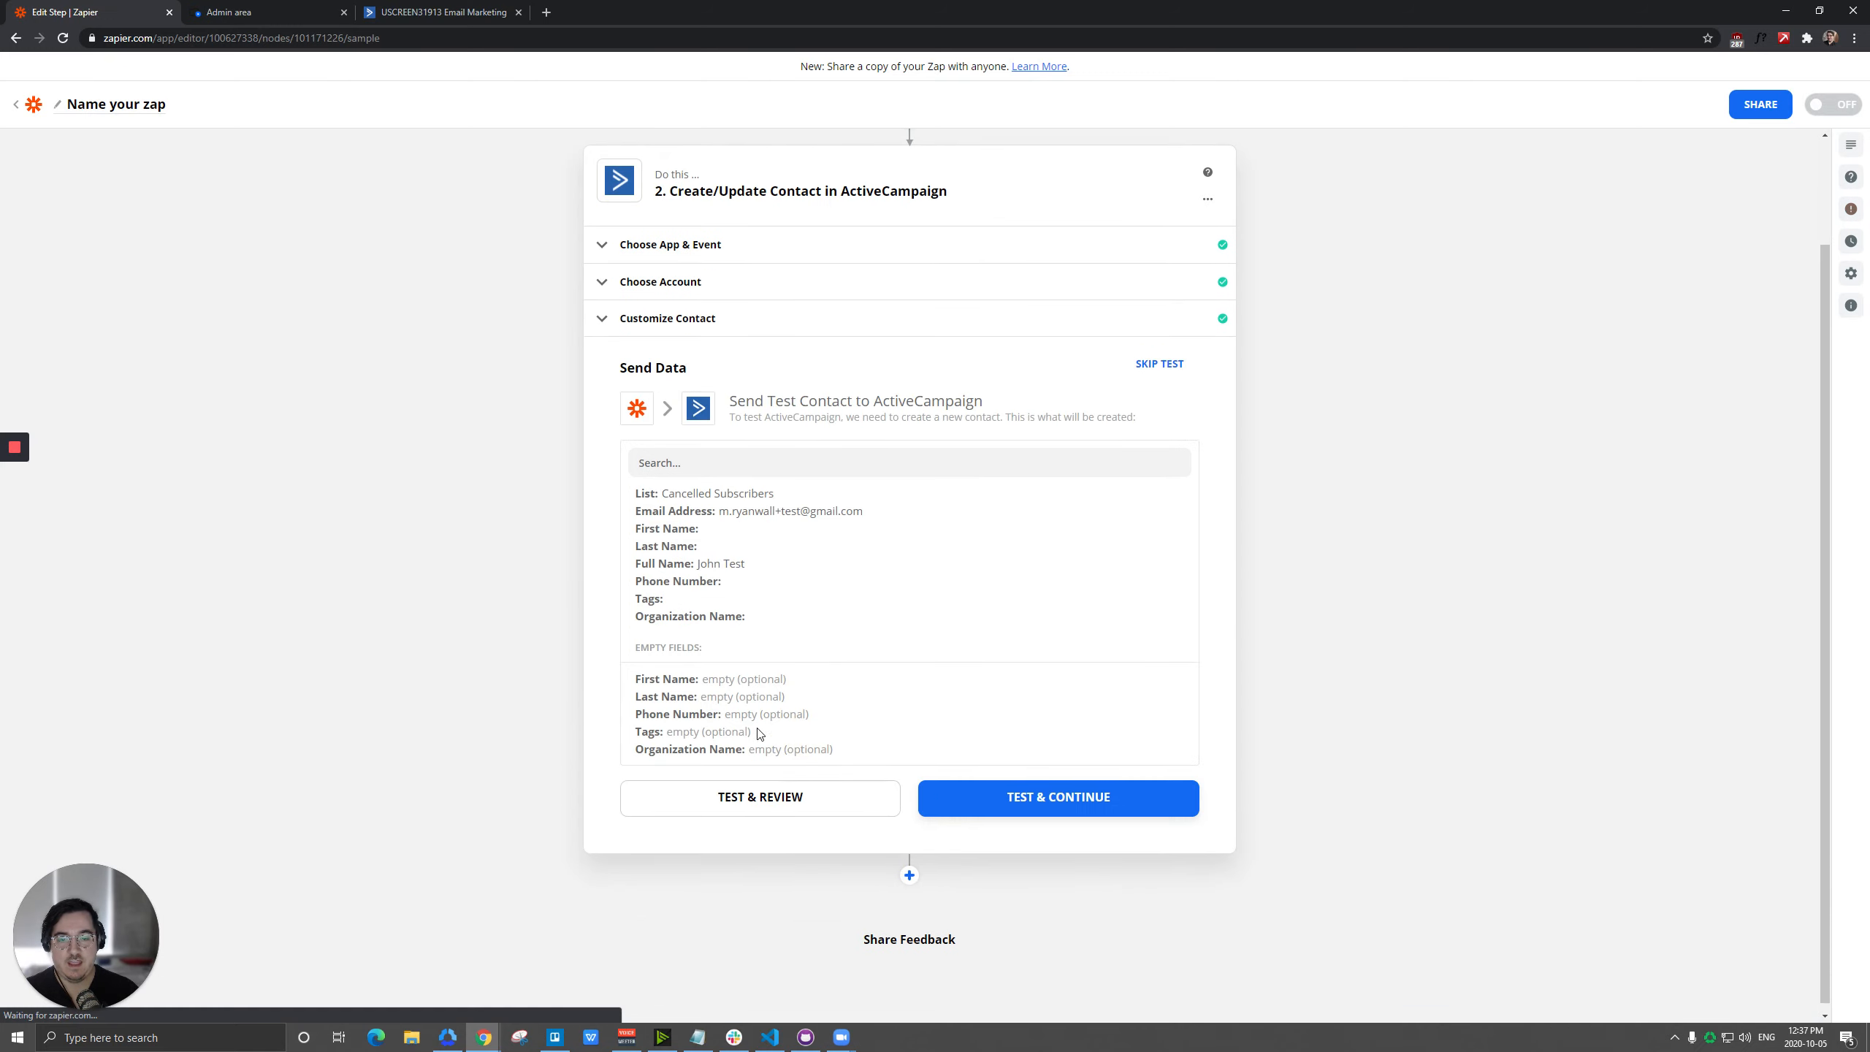
pyautogui.click(670, 245)
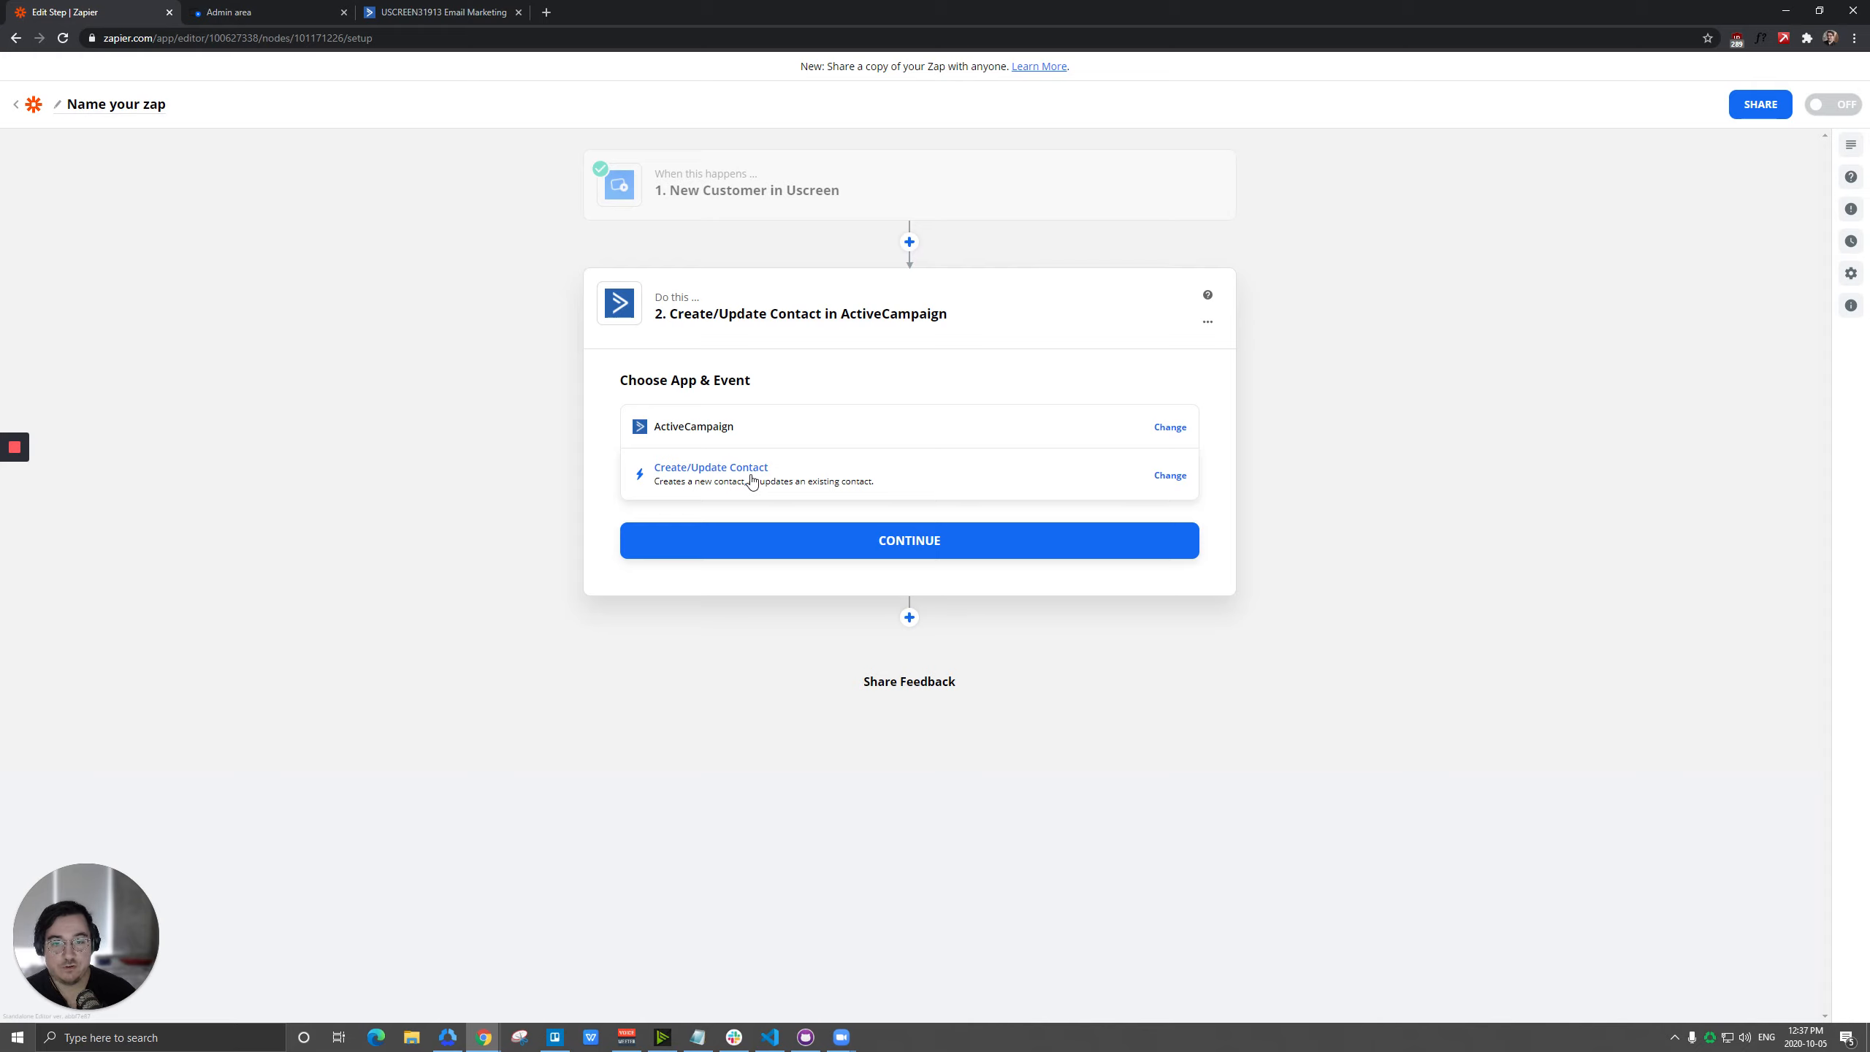
pyautogui.click(919, 541)
pyautogui.click(841, 545)
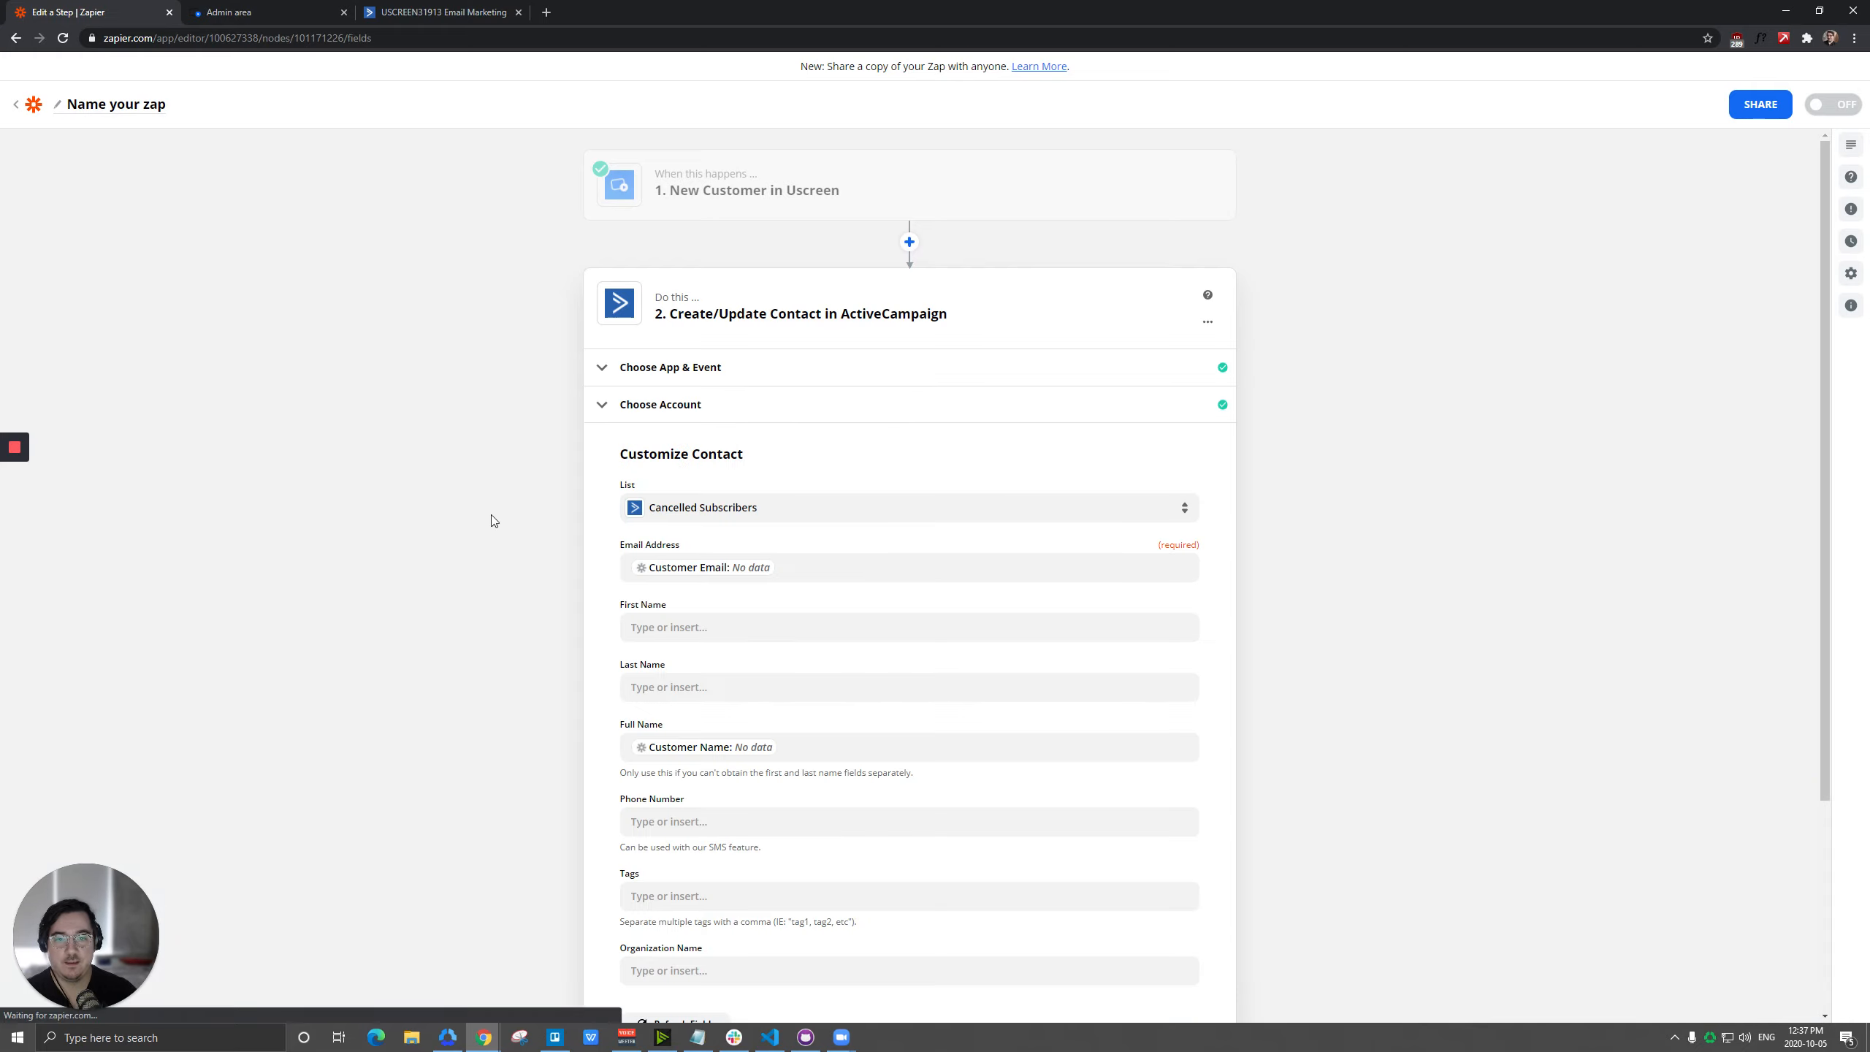
pyautogui.click(729, 507)
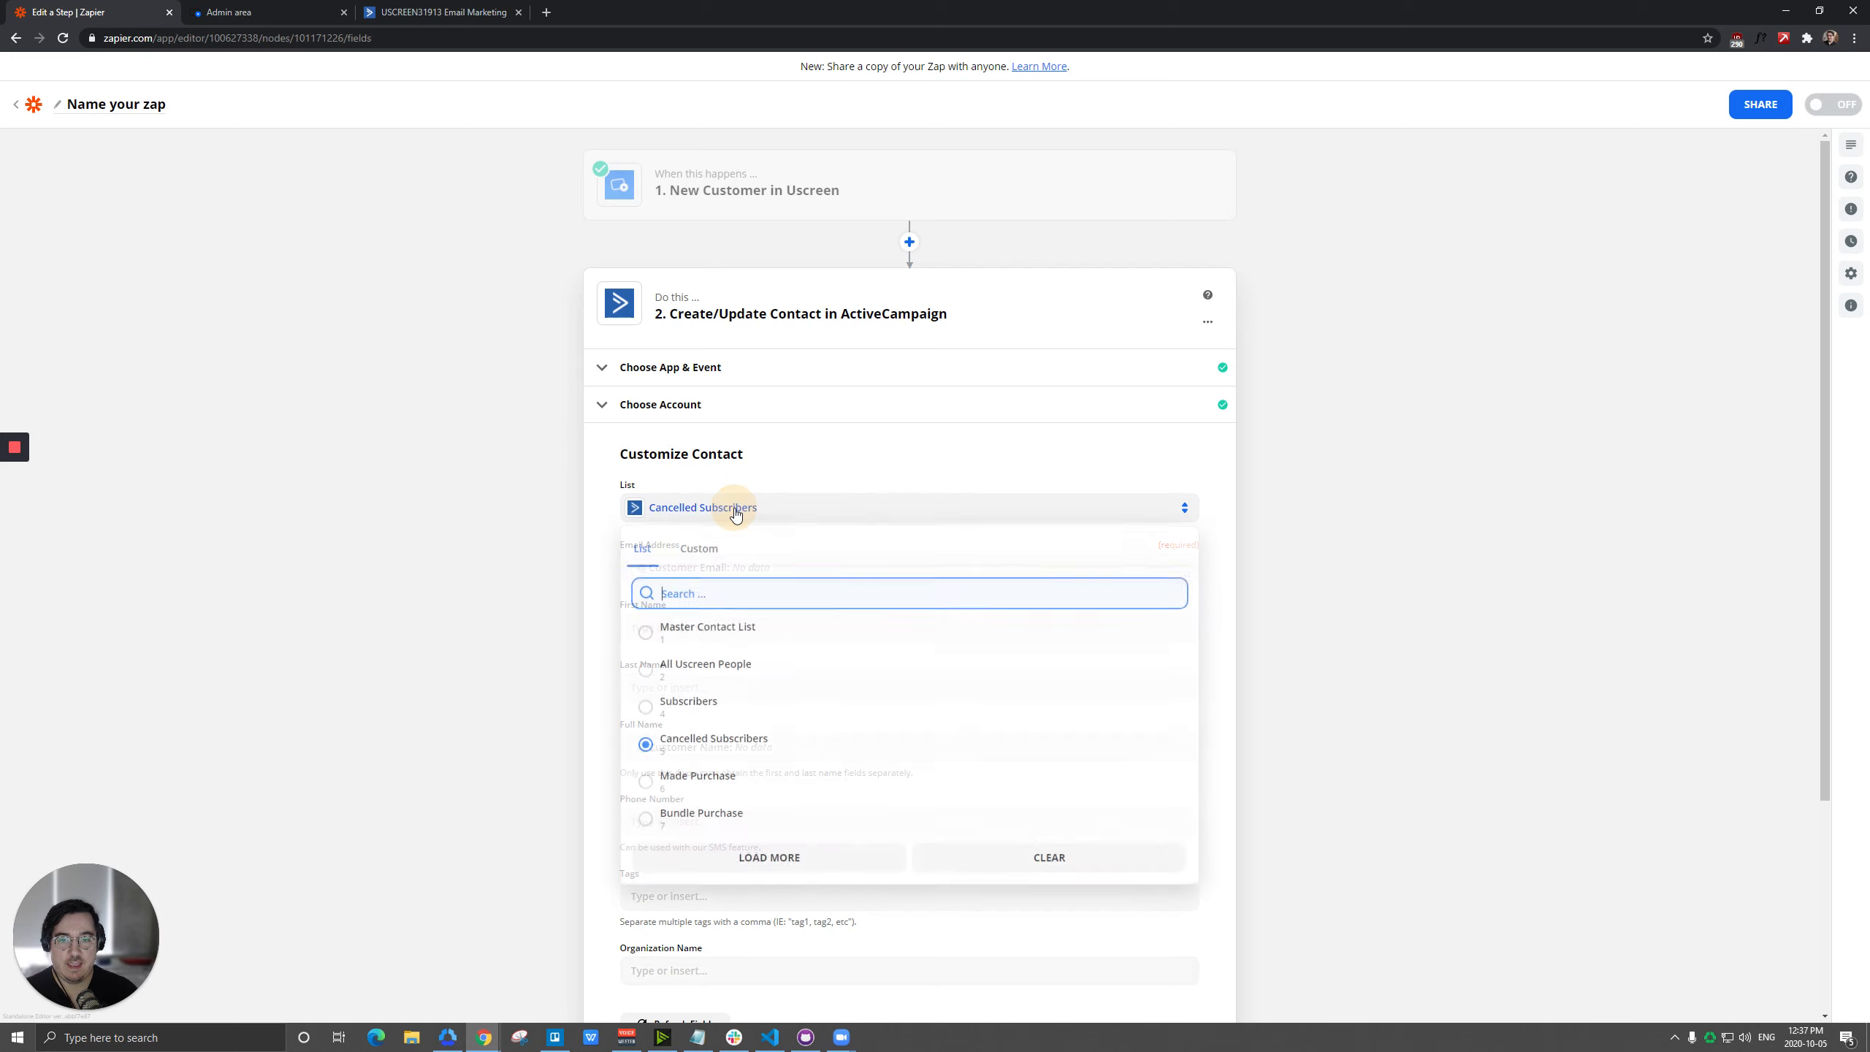
pyautogui.click(710, 677)
# Replace the Email Address mapping with the Email value from the New Customer trigger.
pyautogui.click(911, 573)
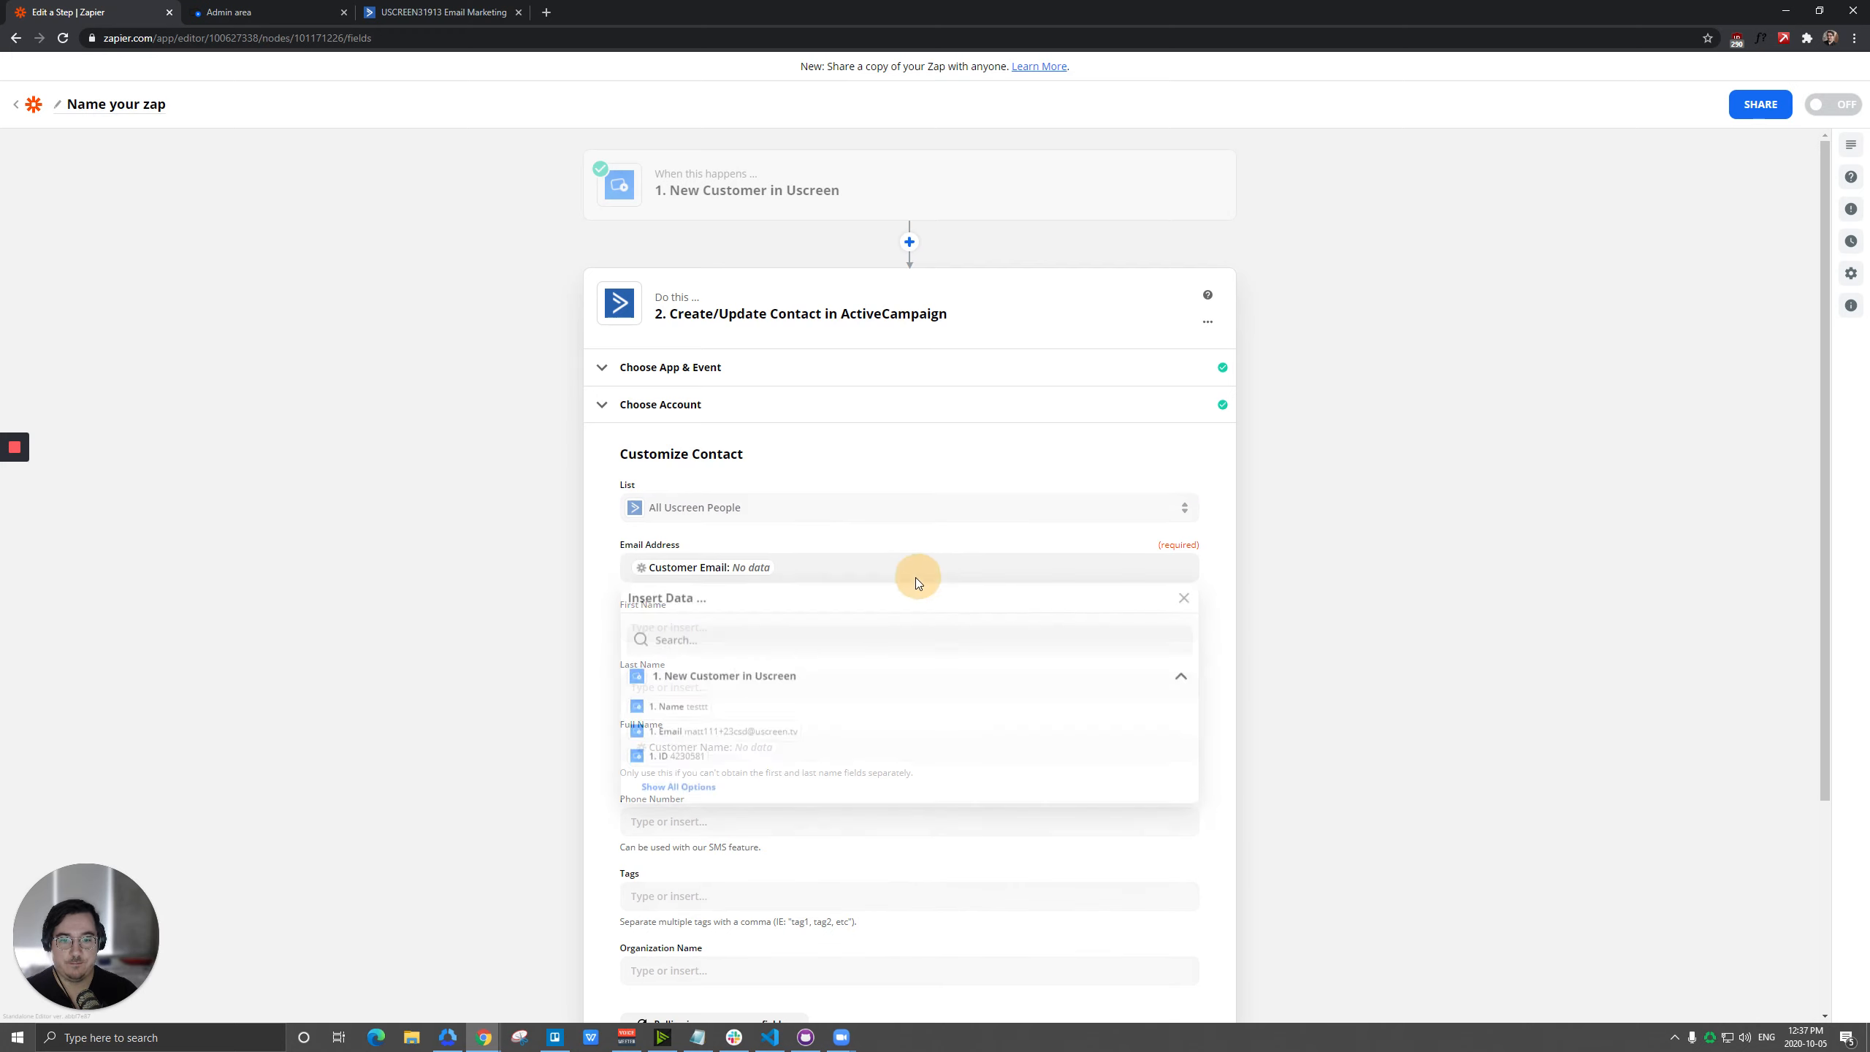
pyautogui.click(810, 568)
pyautogui.press('BackSpace')
pyautogui.click(708, 735)
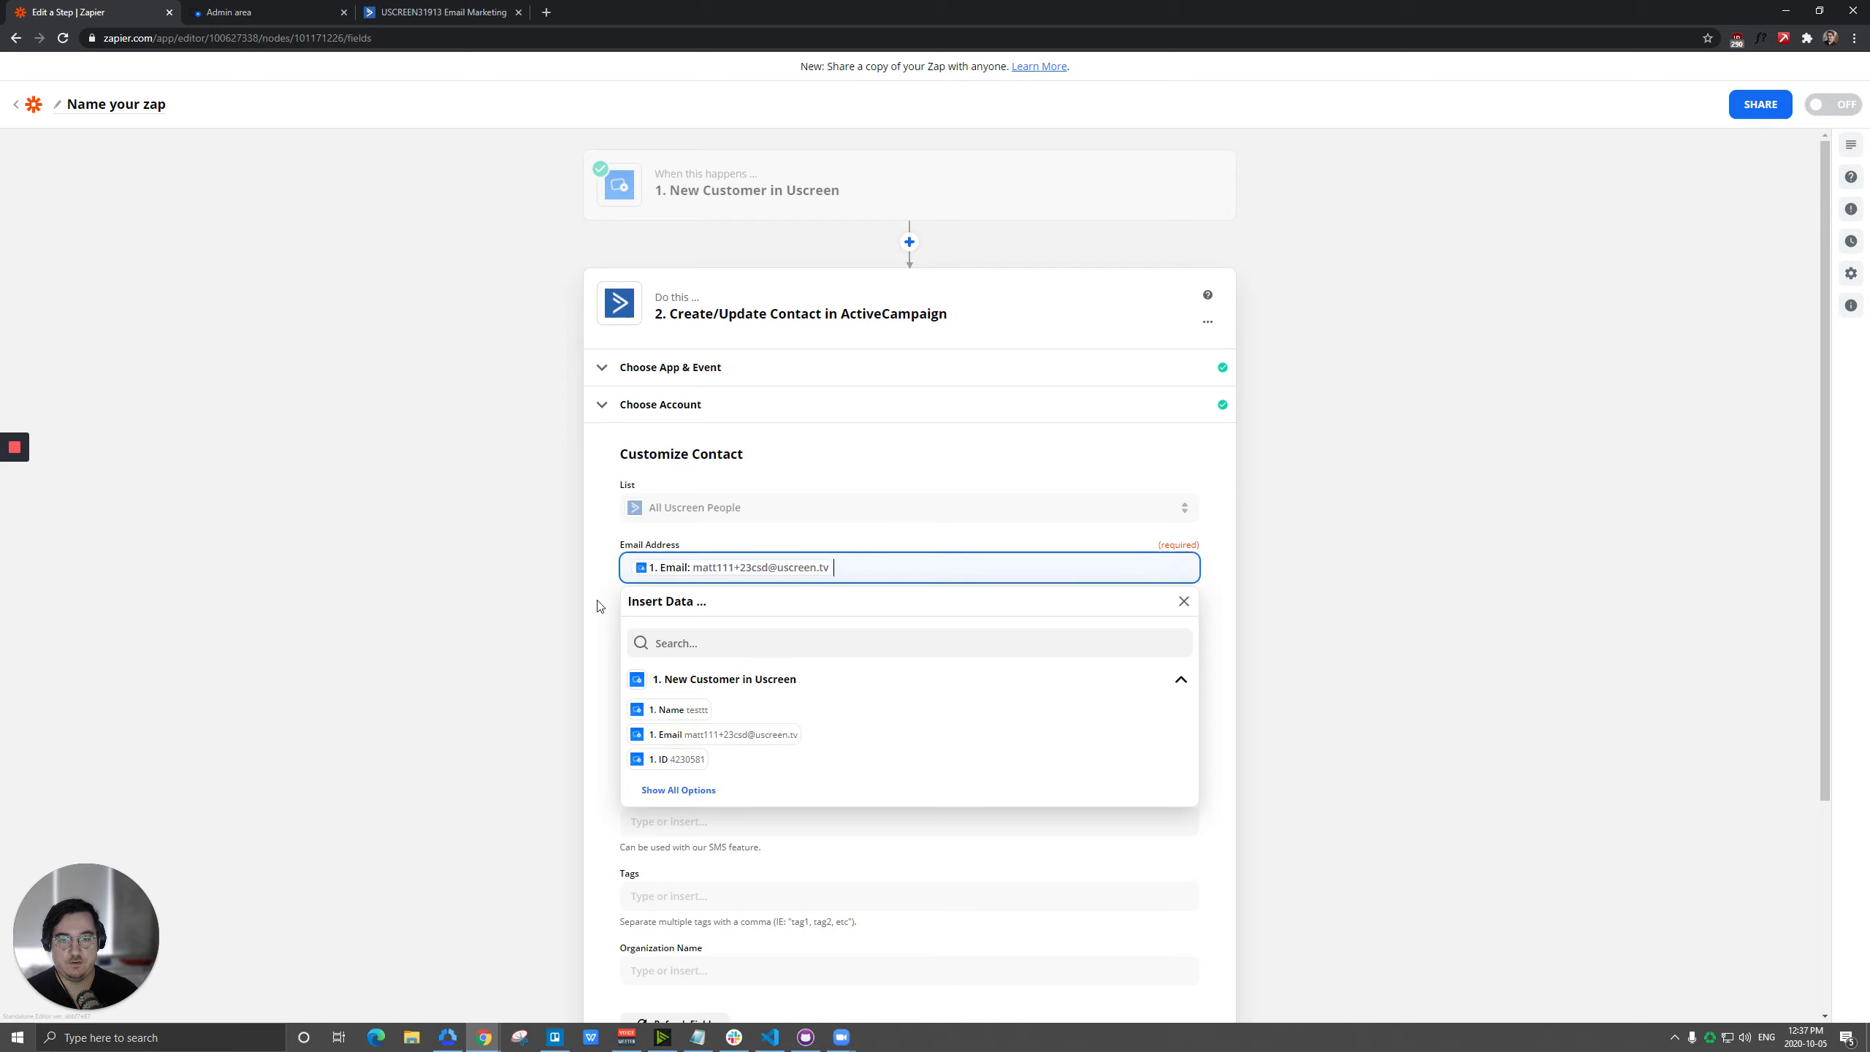
pyautogui.click(615, 594)
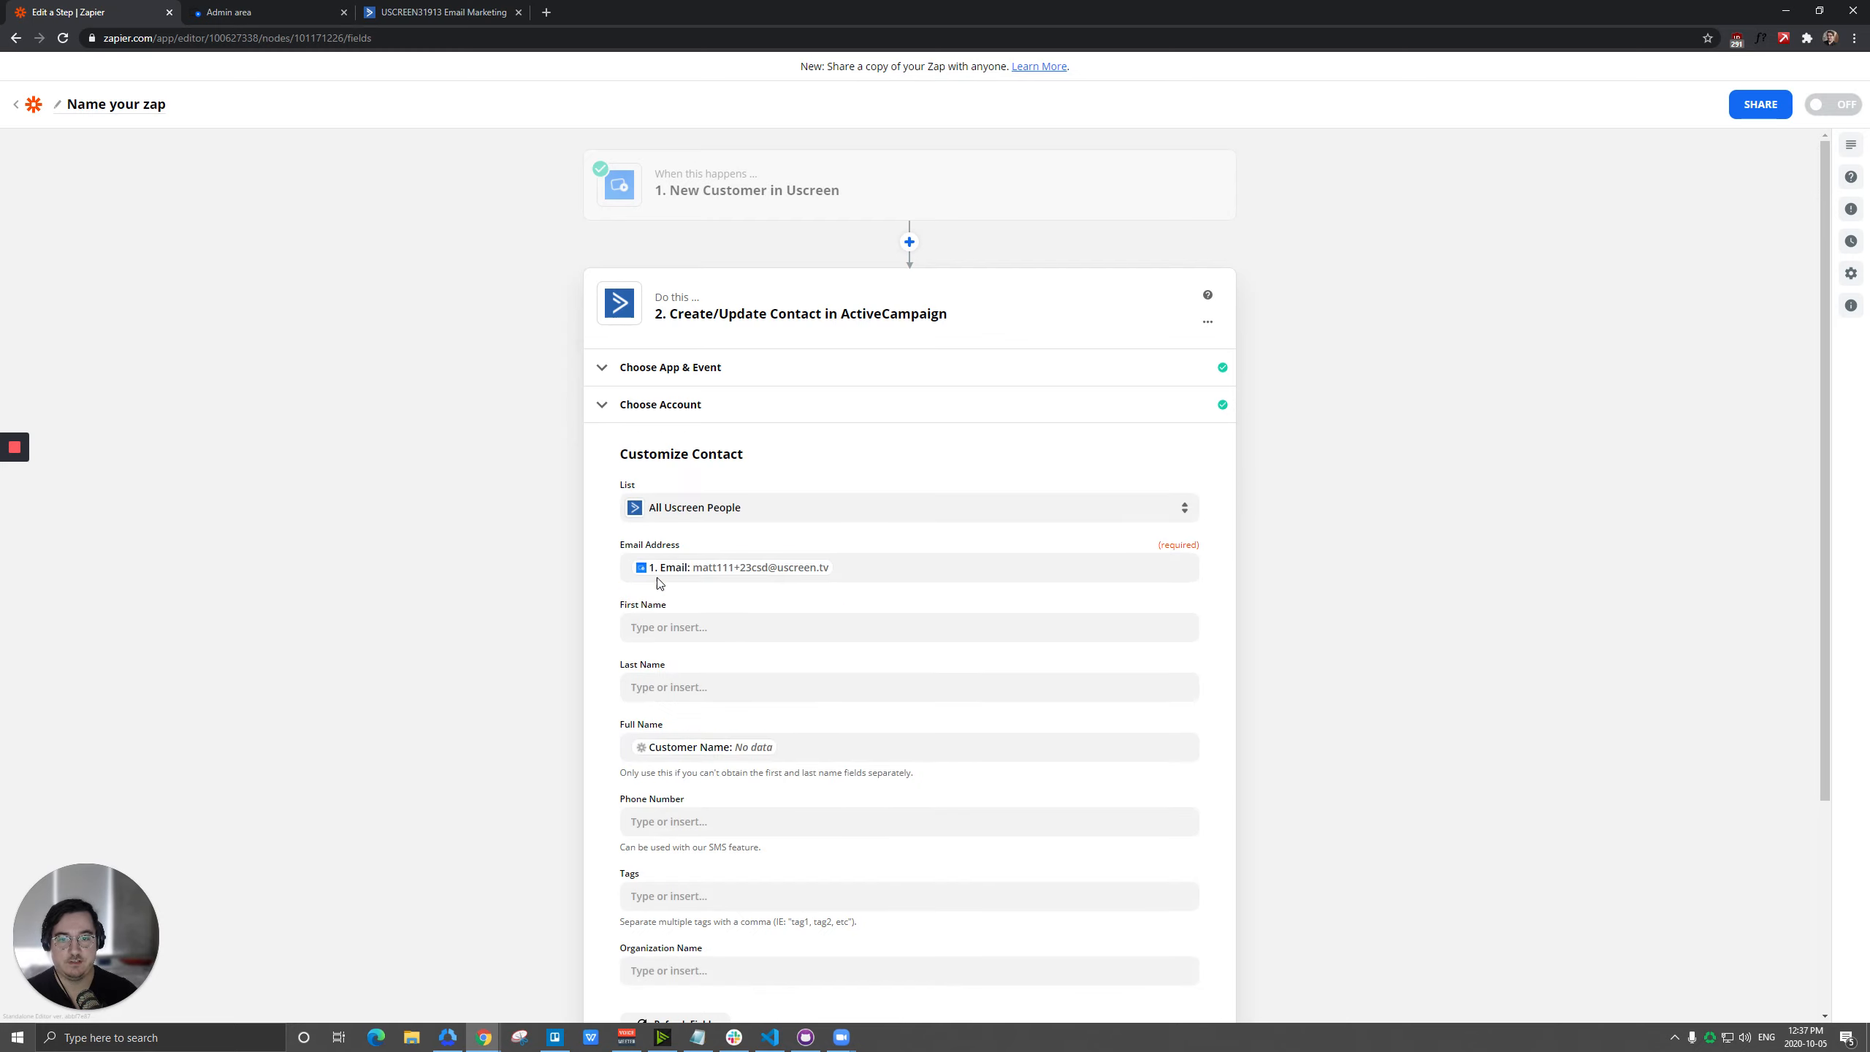
# Replace the Full Name mapping with the Name value from the New Customer trigger.
pyautogui.click(814, 746)
pyautogui.press('BackSpace')
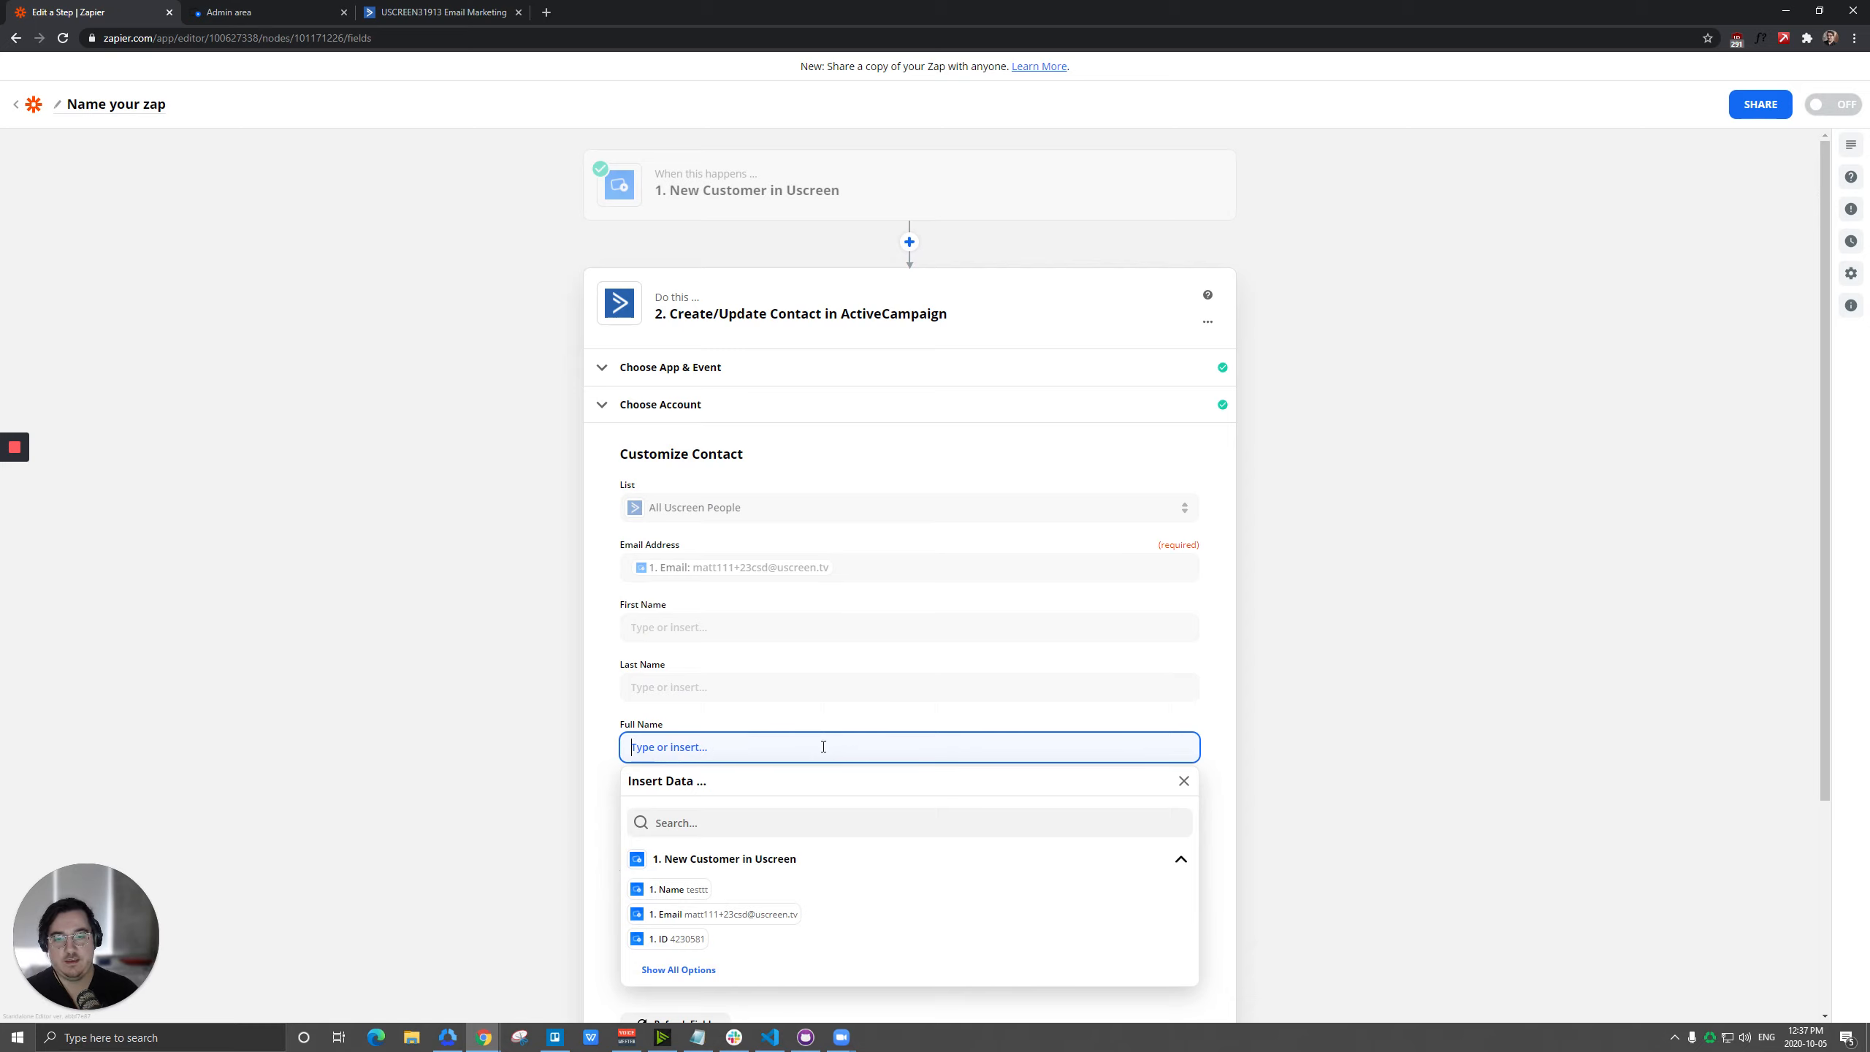
pyautogui.click(670, 889)
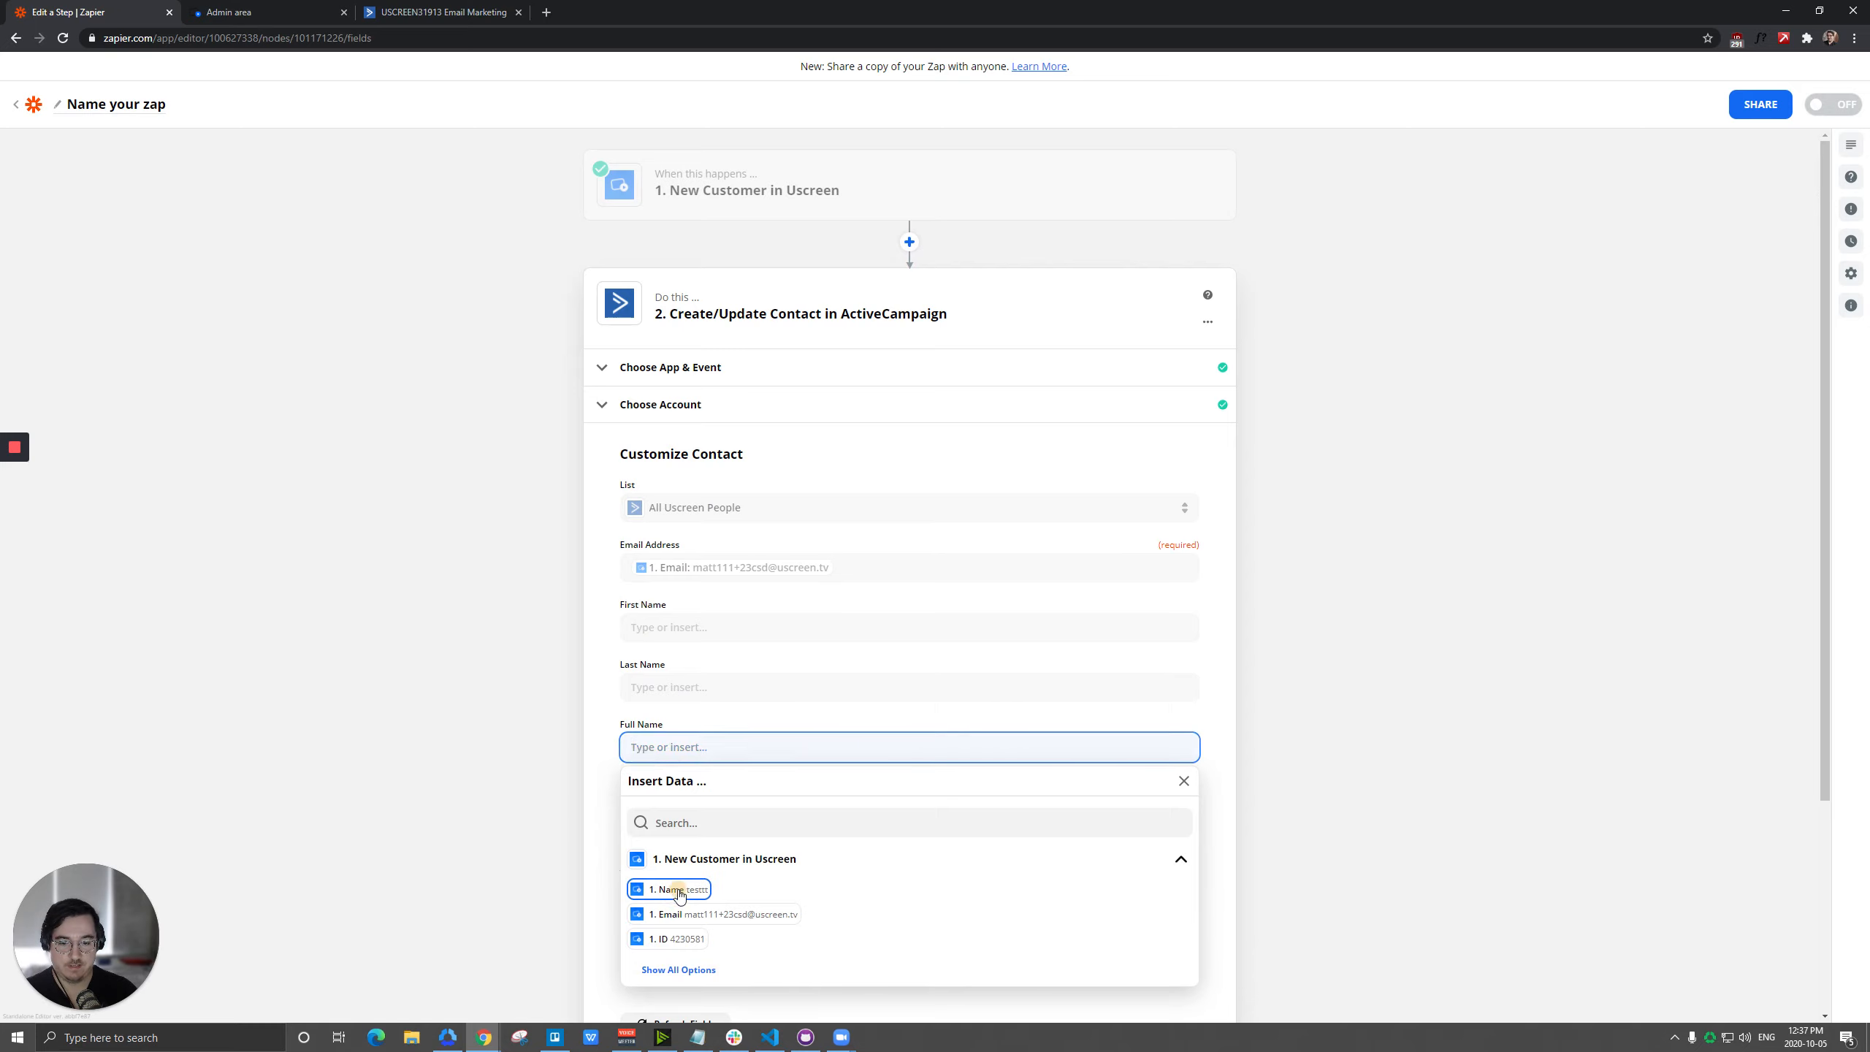
pyautogui.click(605, 770)
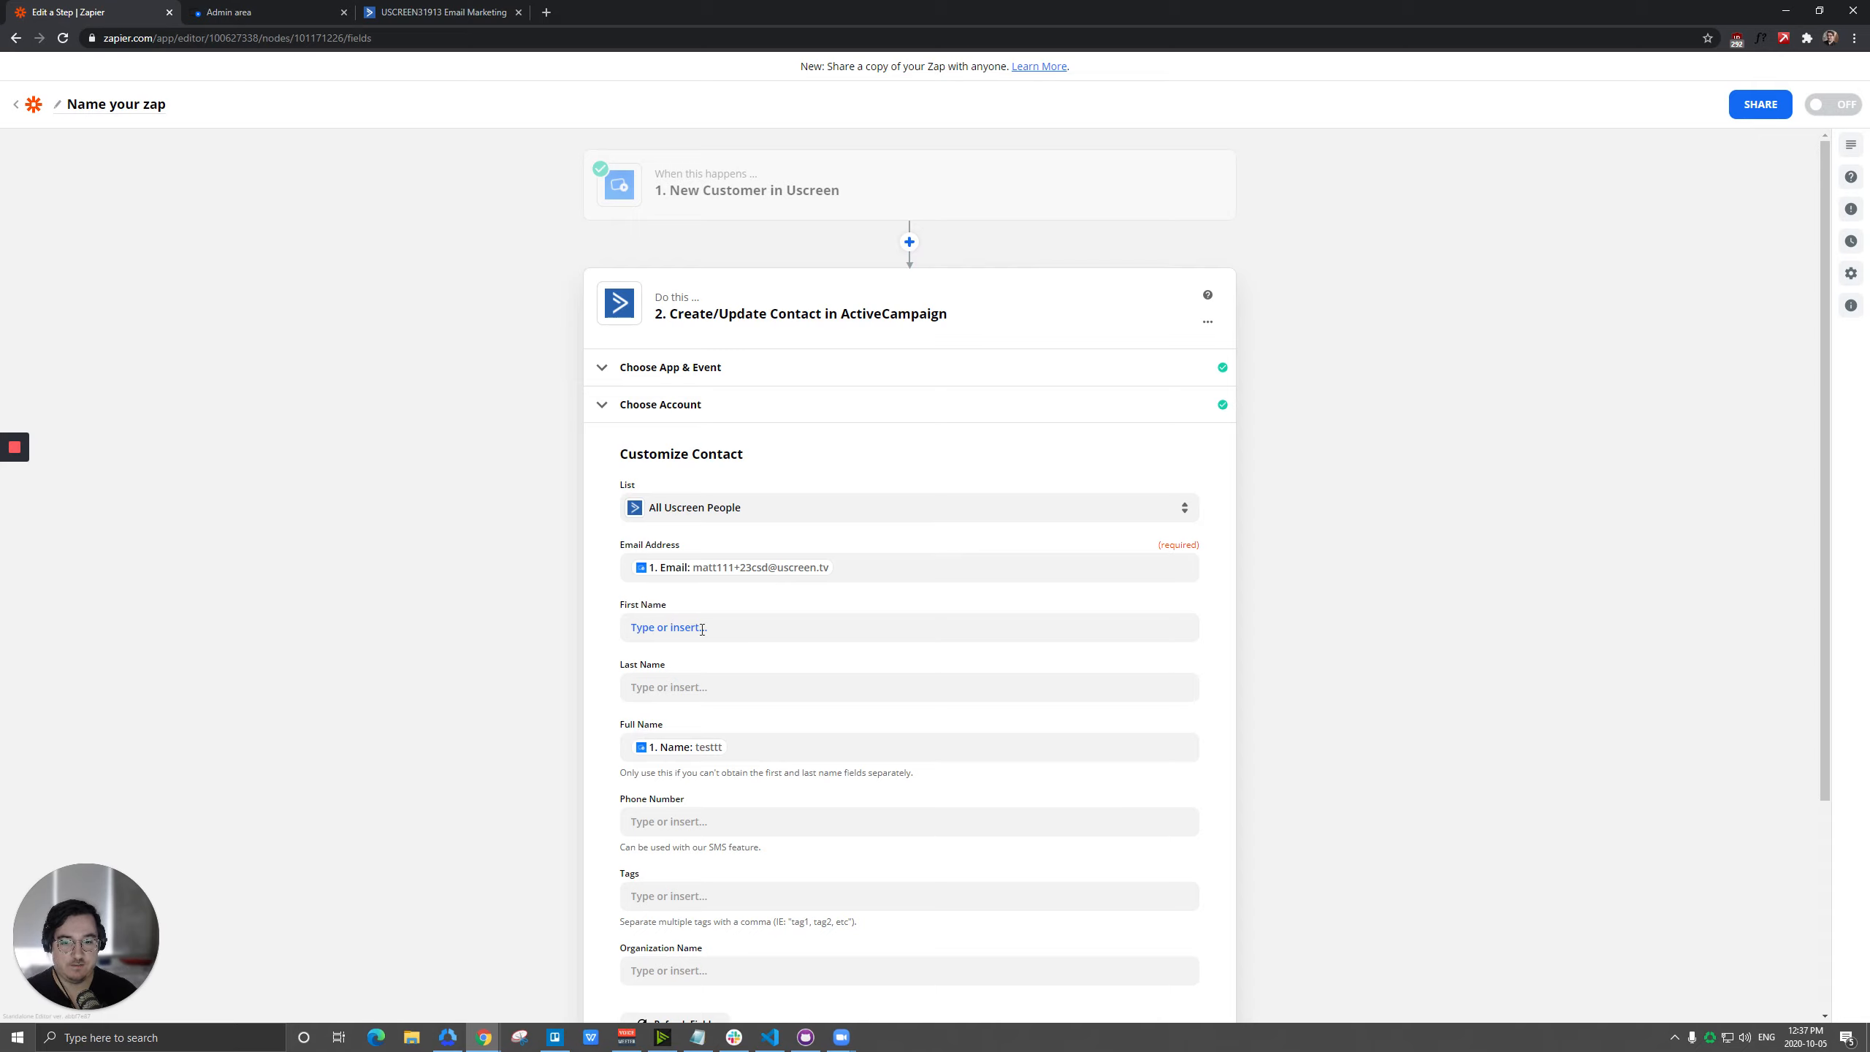
# Accept the contact field setup and send a test contact to ActiveCampaign.
pyautogui.scroll(-3, 580, 551)
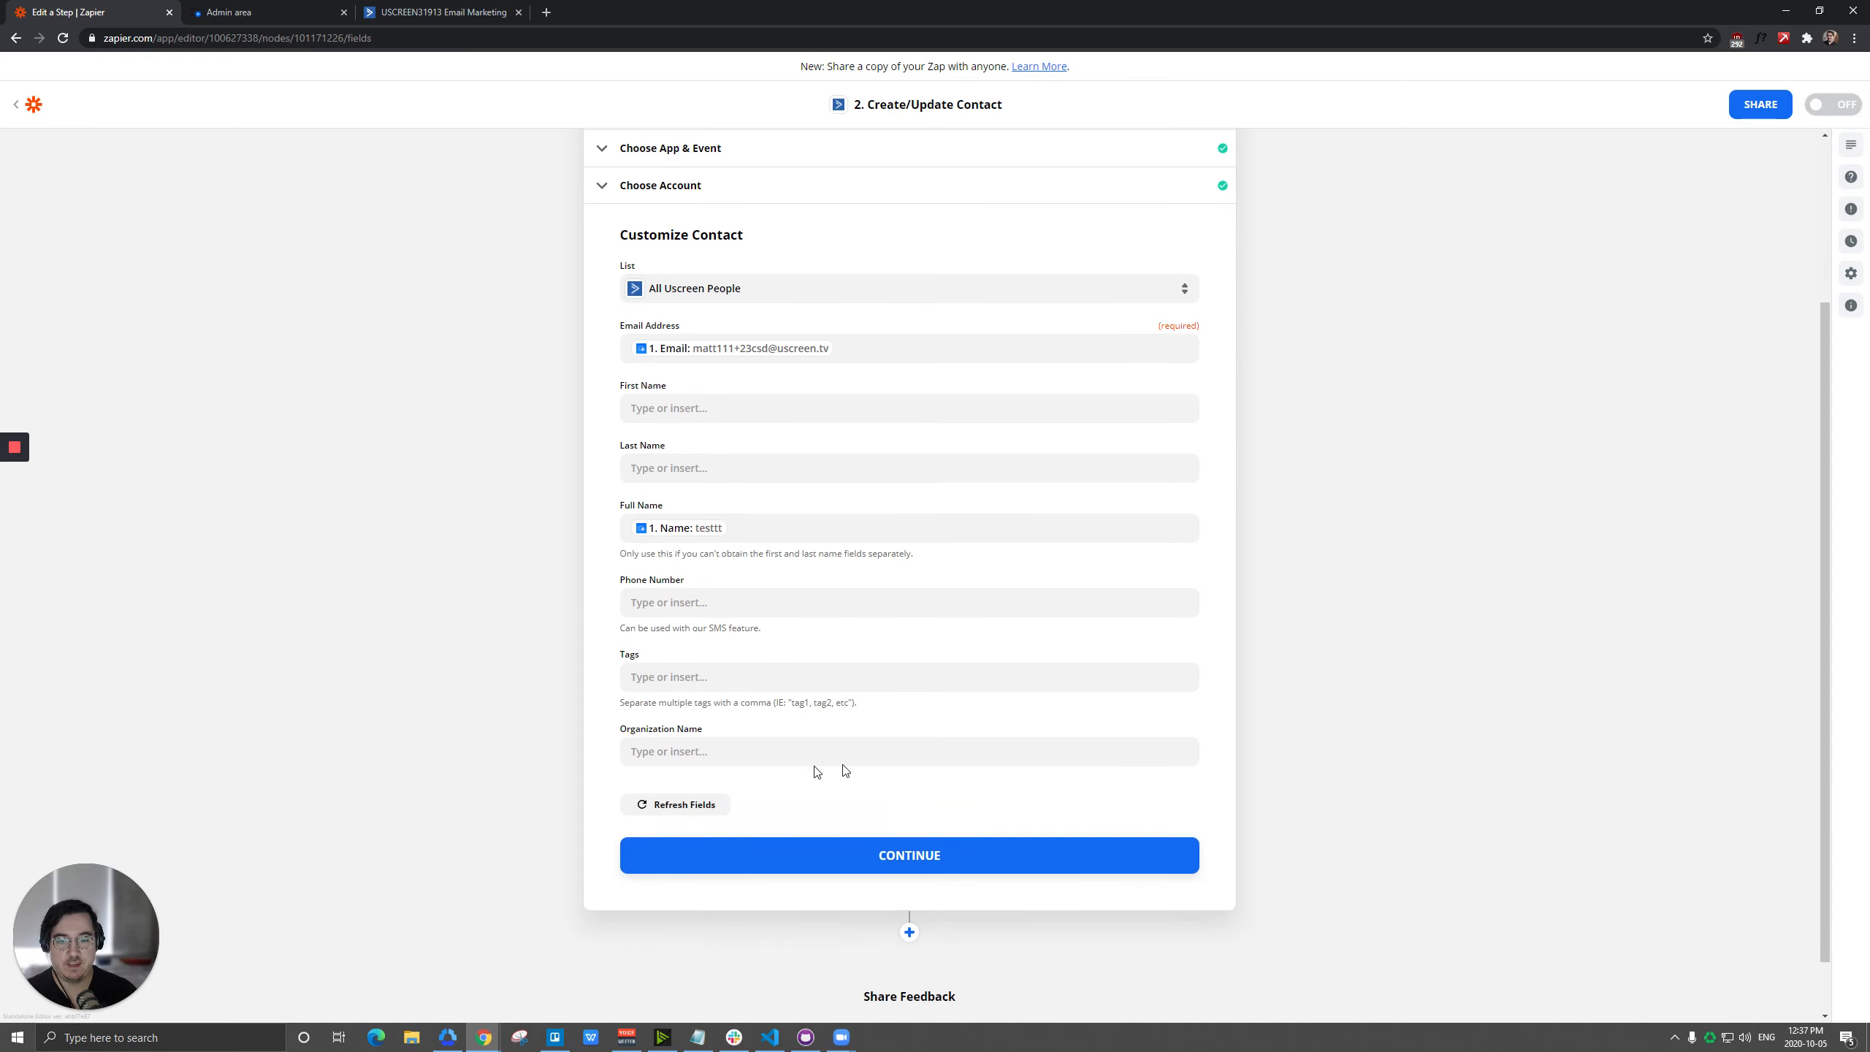
pyautogui.click(910, 853)
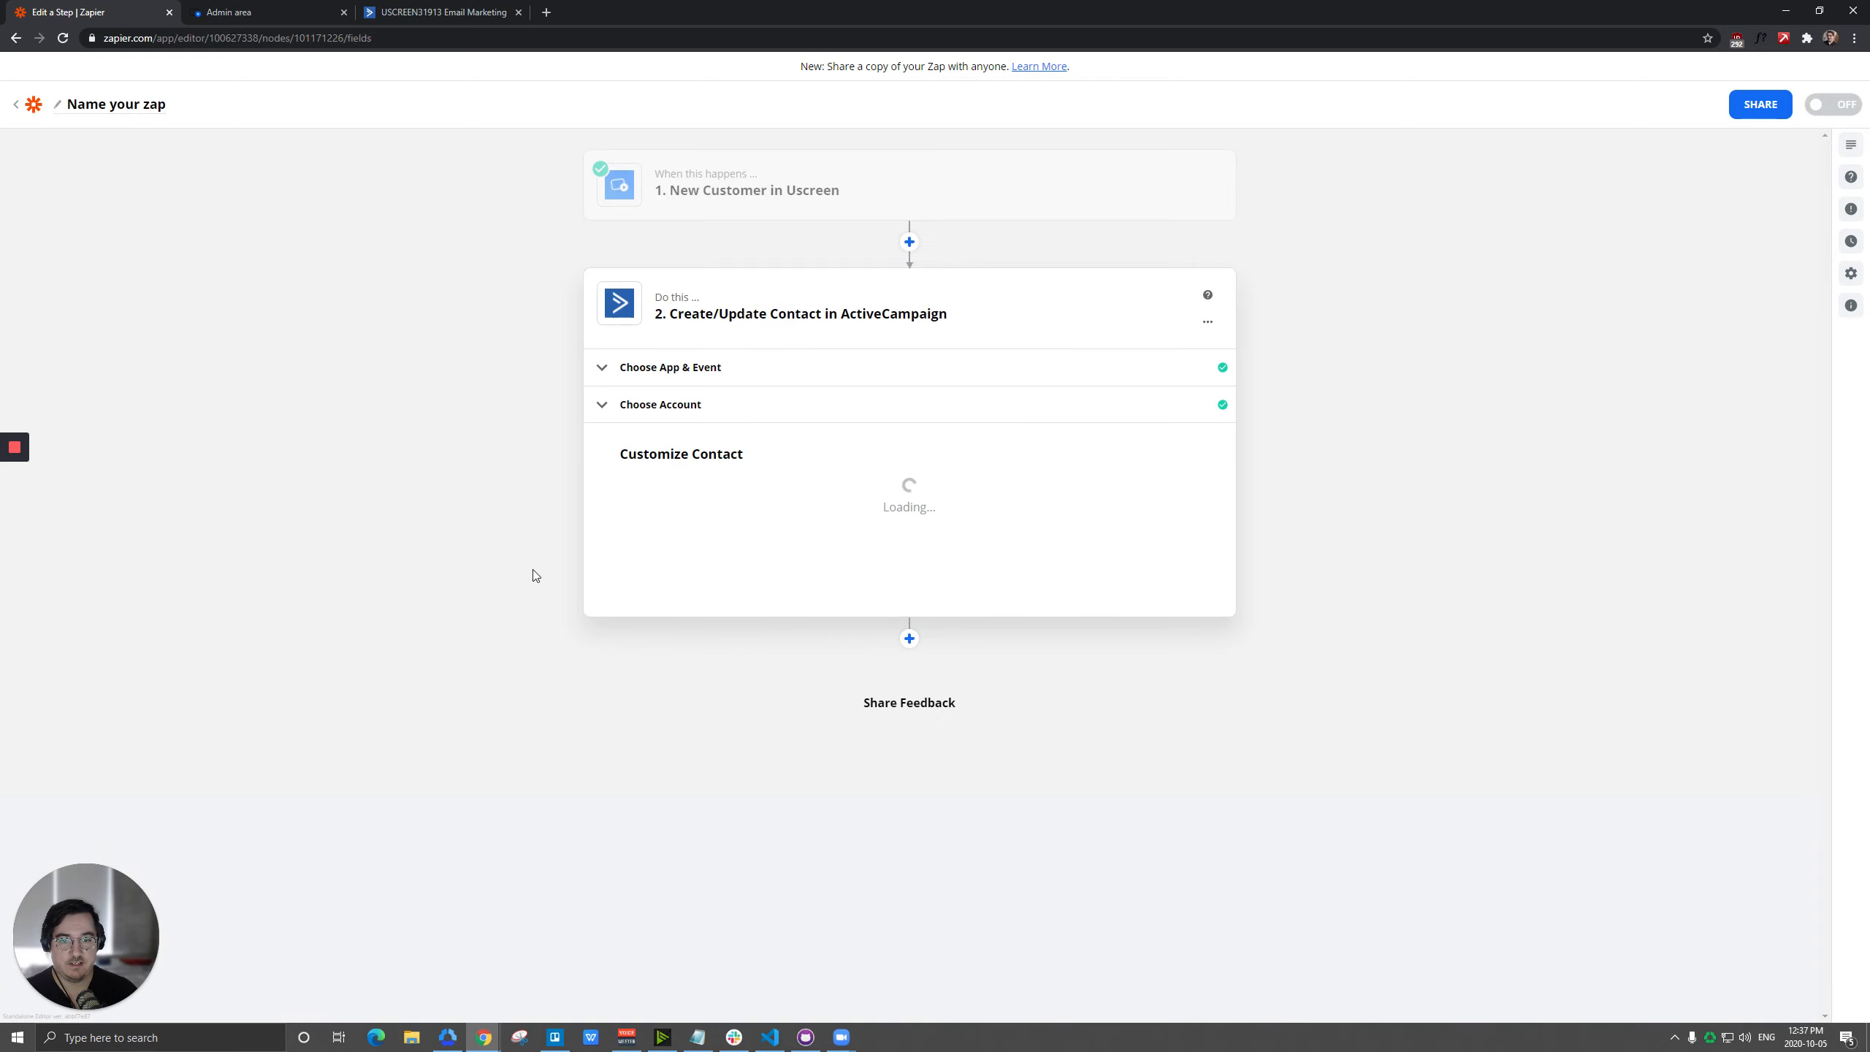
pyautogui.click(797, 922)
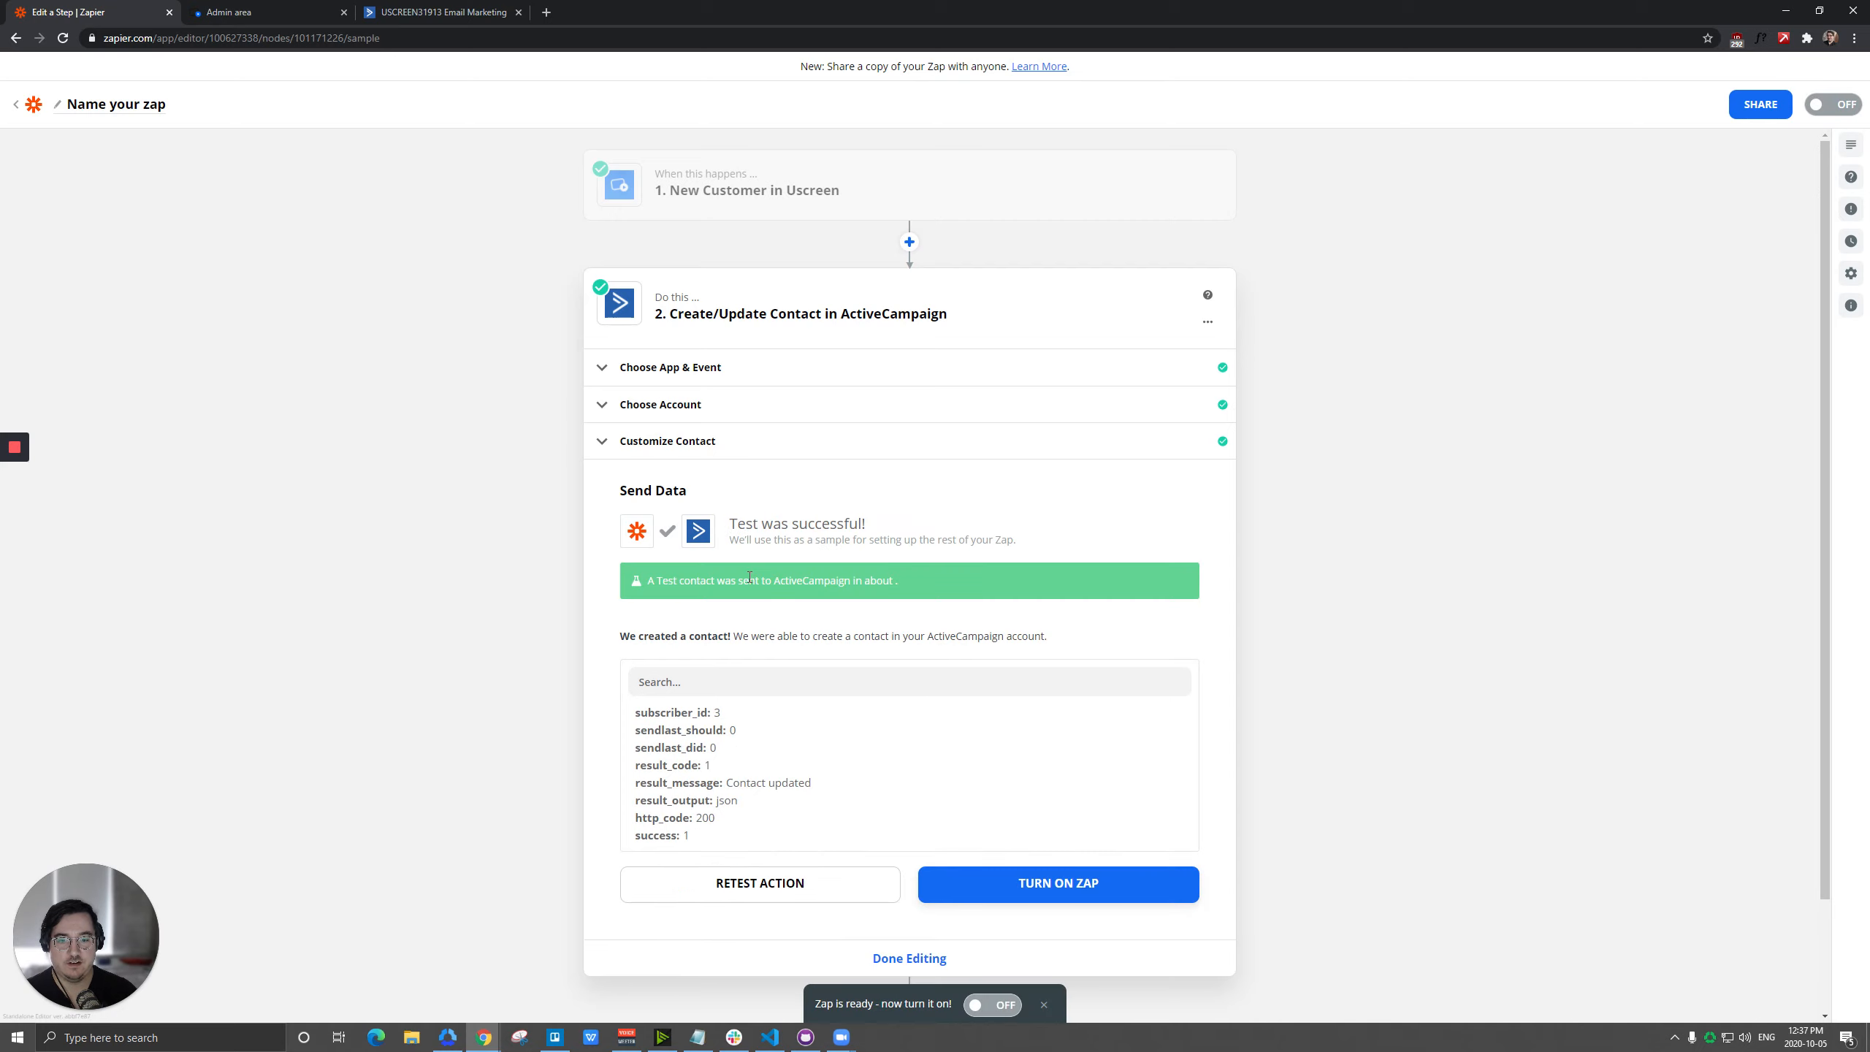
# Switch to ActiveCampaign, check the contacts in the All Uscreen People list, and go back to the overview of all lists.
pyautogui.click(441, 11)
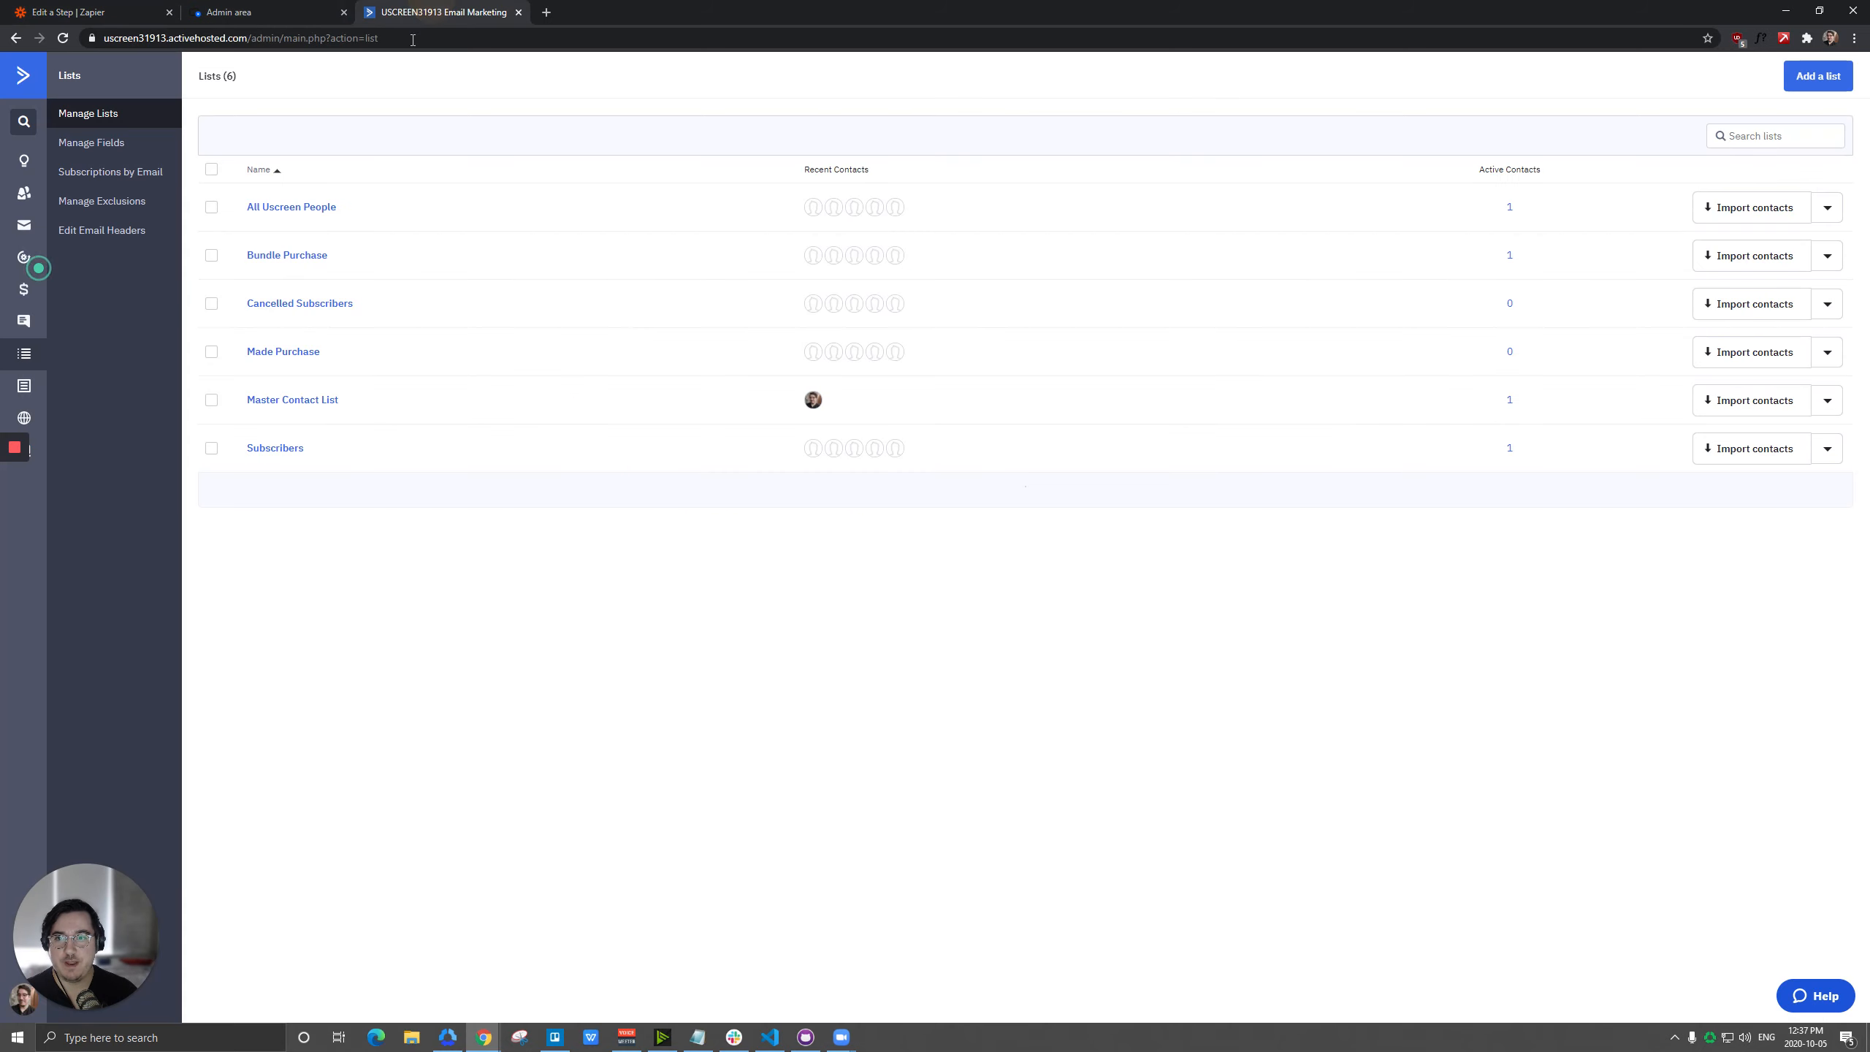
pyautogui.click(302, 207)
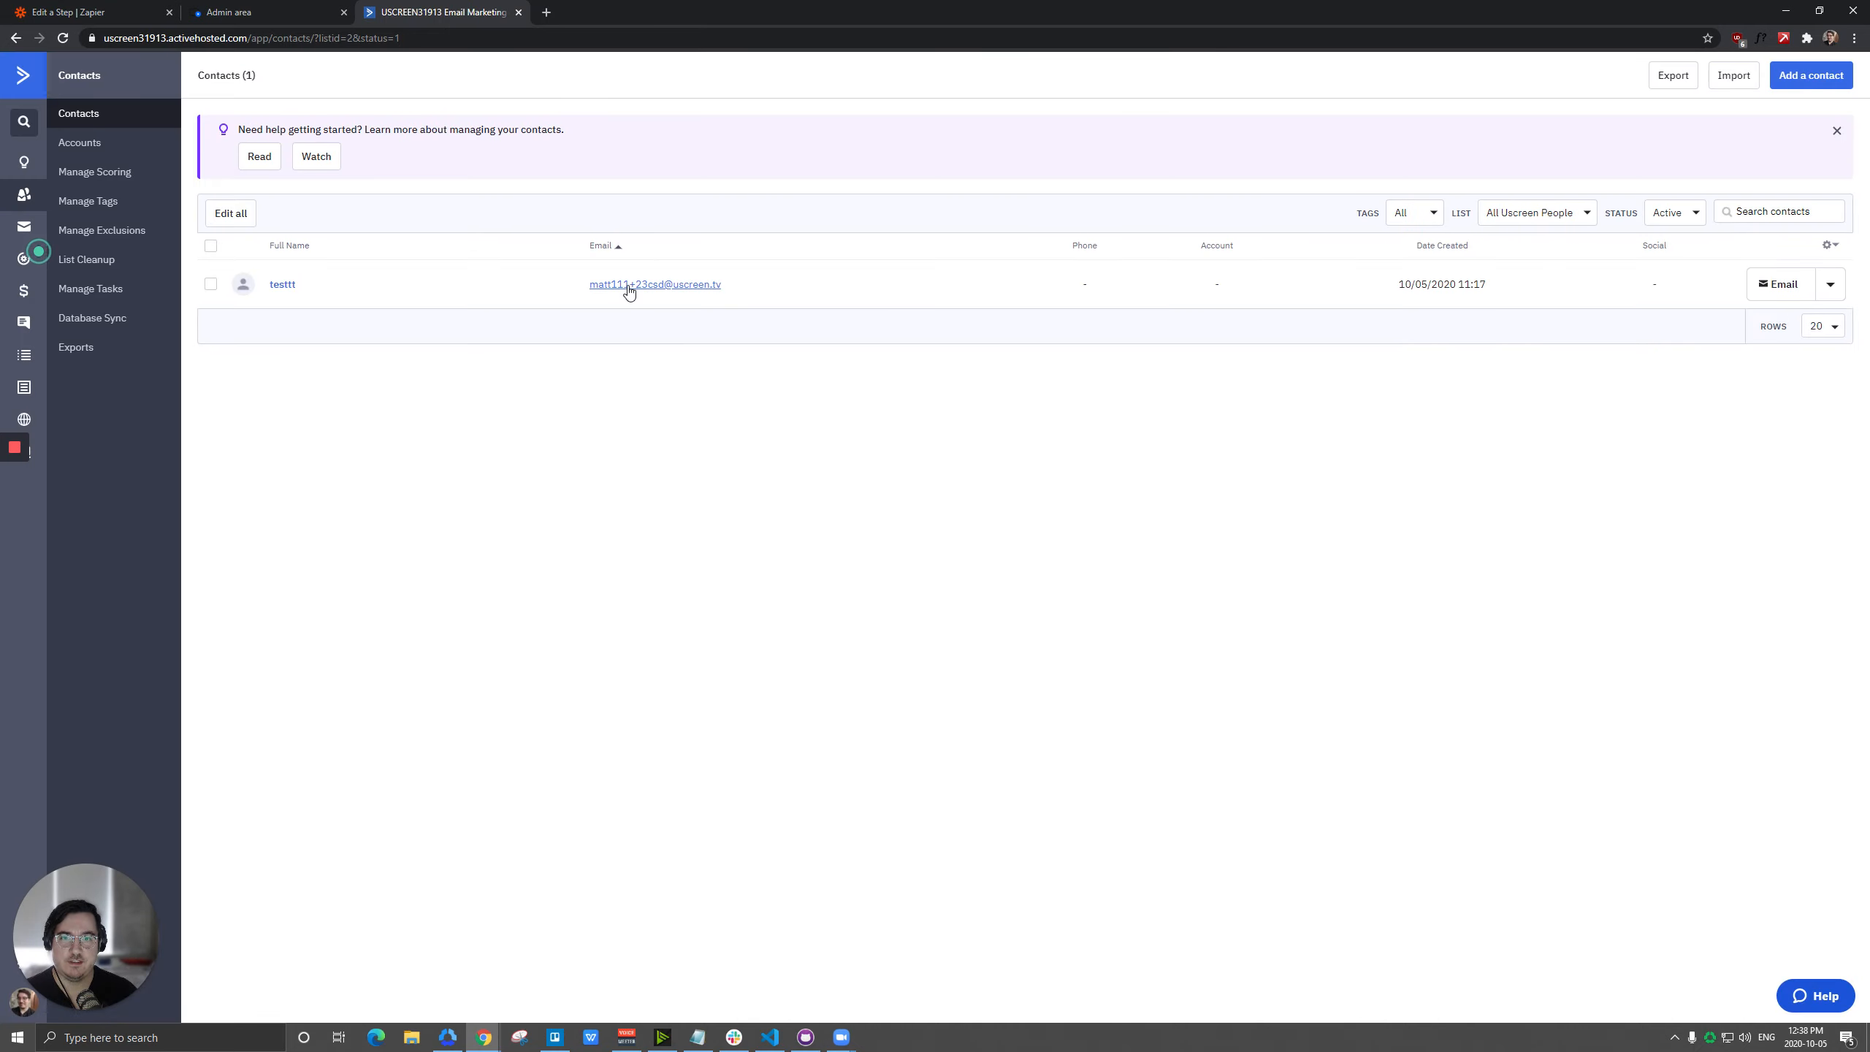
pyautogui.click(121, 10)
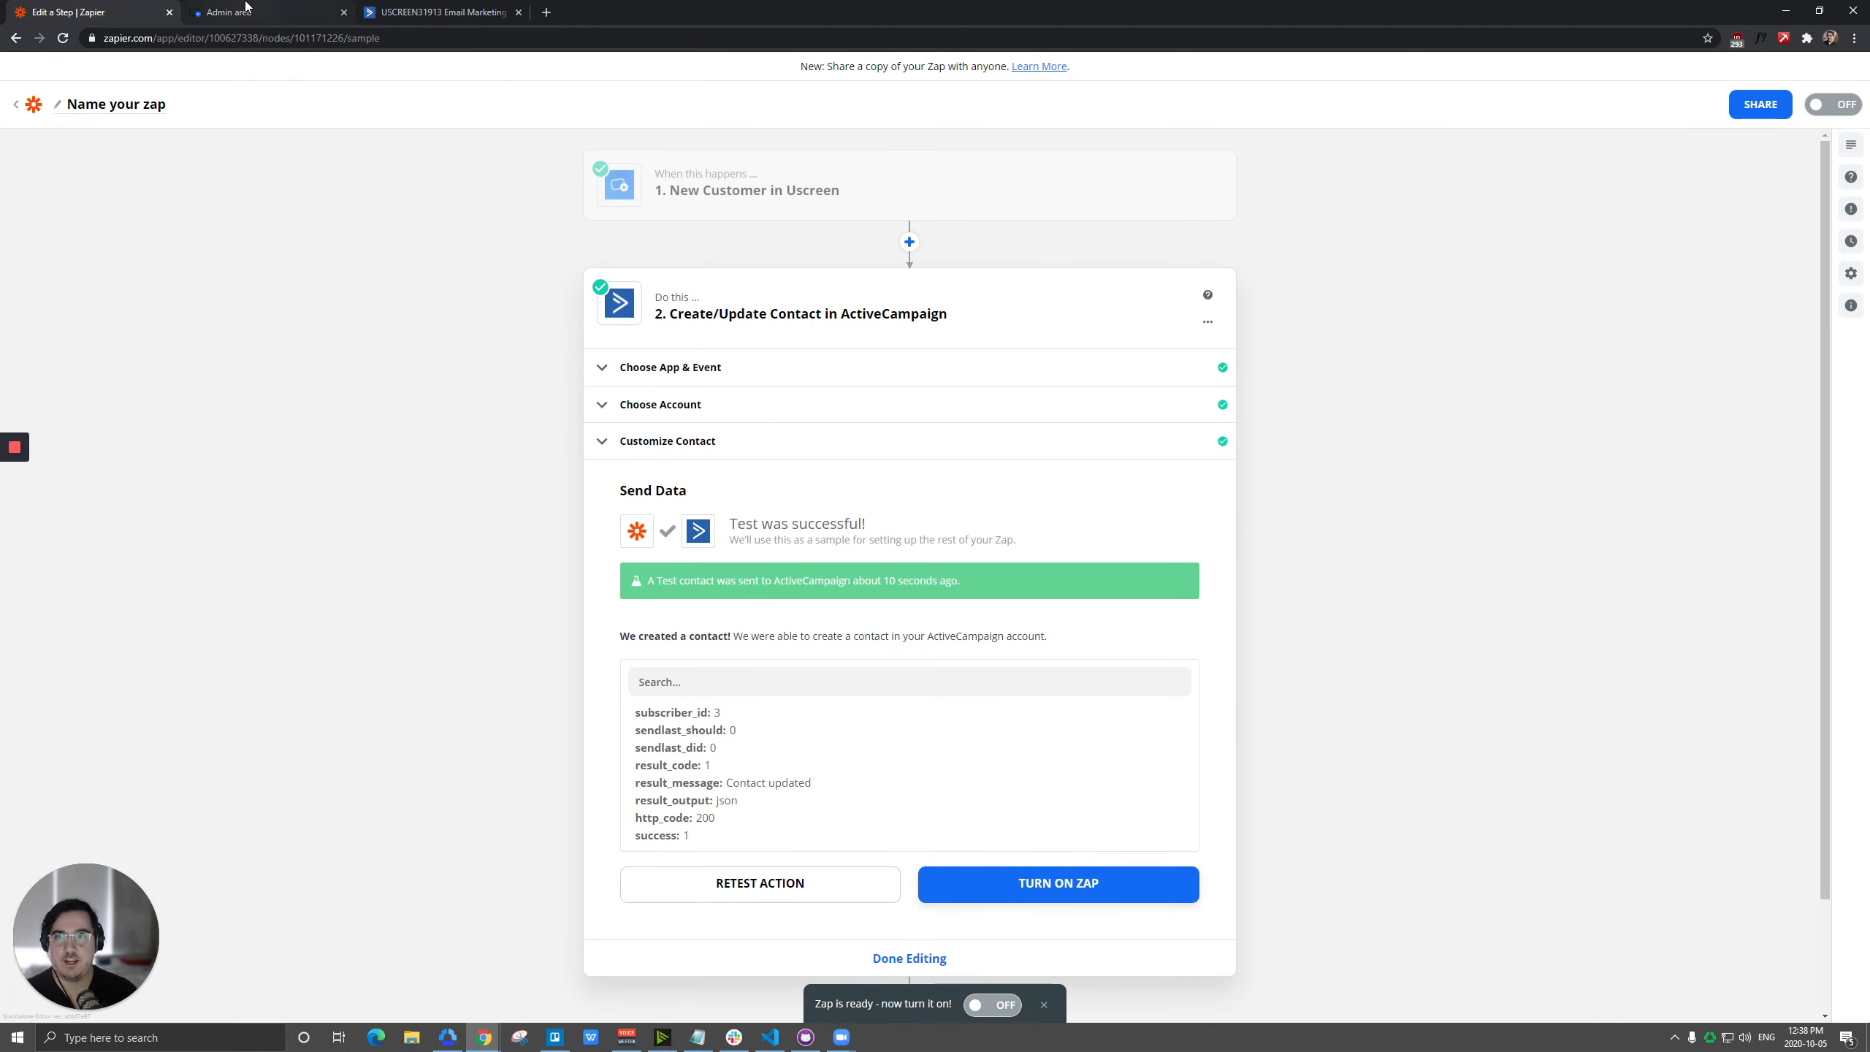
pyautogui.click(442, 12)
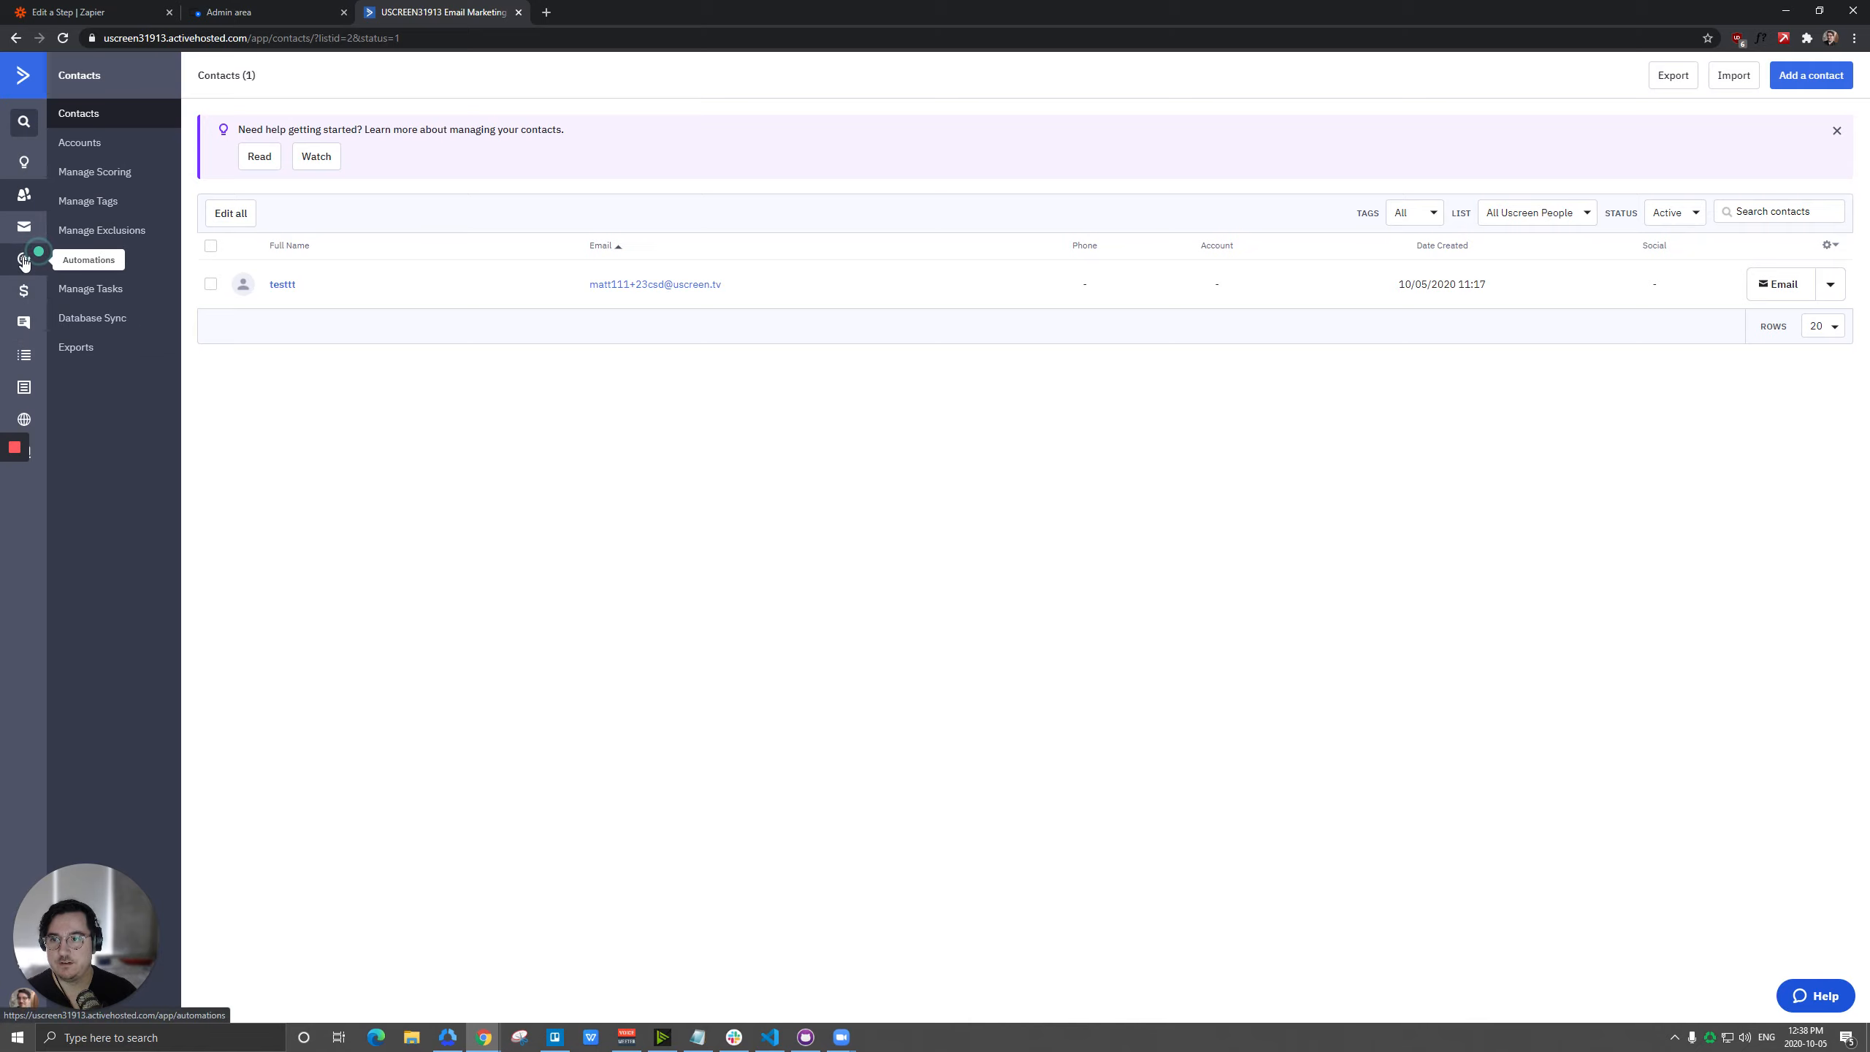
pyautogui.click(24, 355)
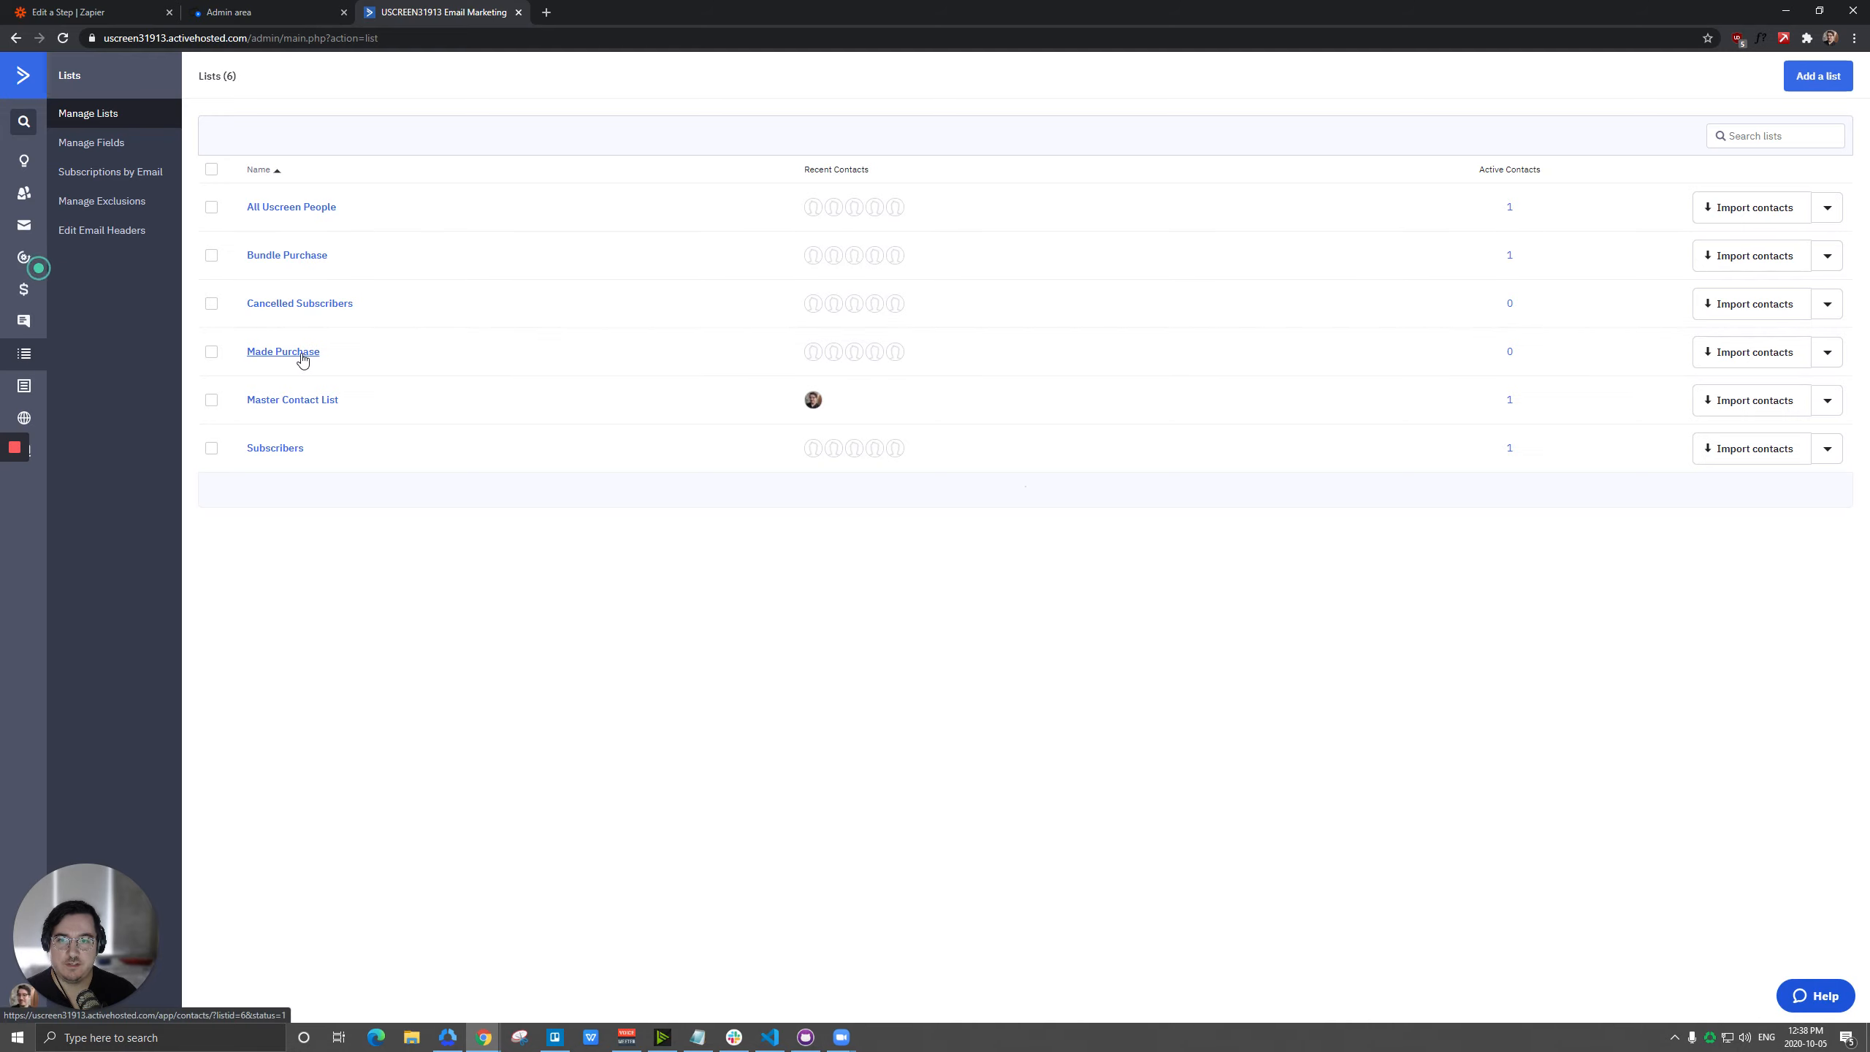
# Switch to Zapier, change the Uscreen trigger event from New Customer to Paid Order, and accept the trigger's event and account.
pyautogui.click(89, 12)
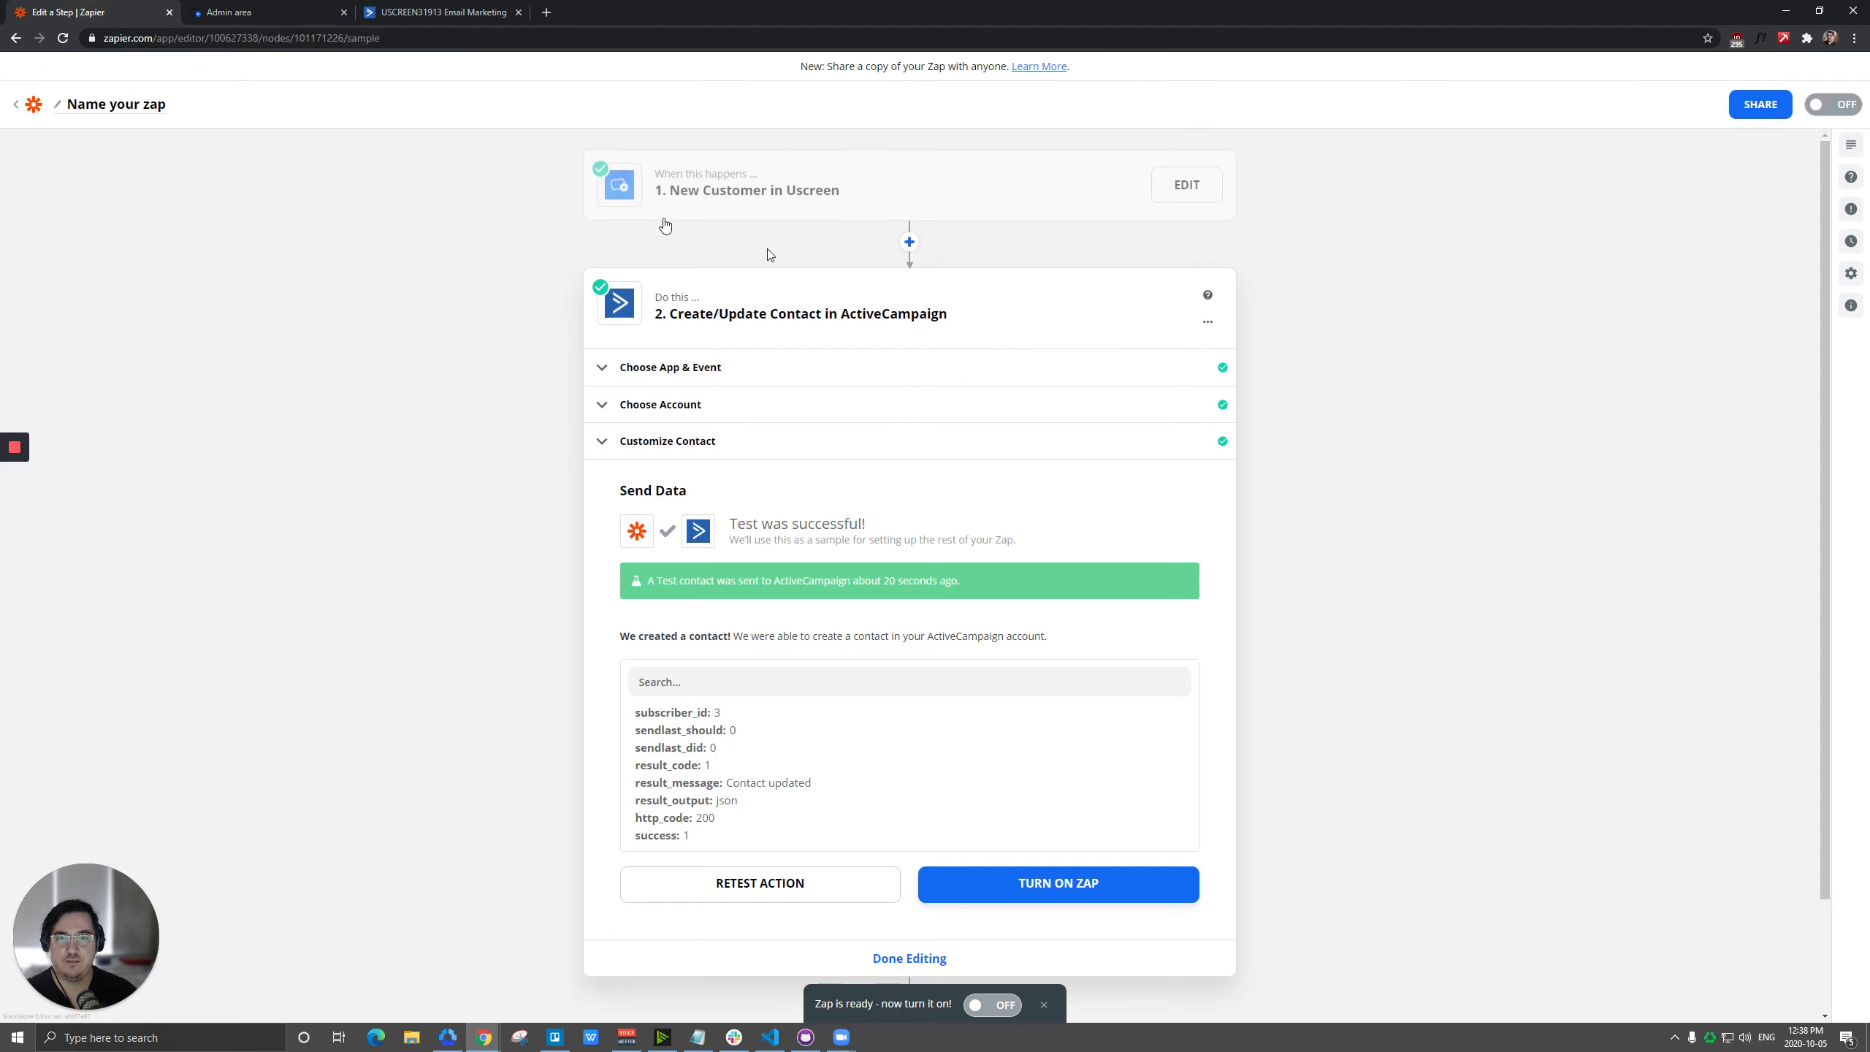
pyautogui.click(747, 209)
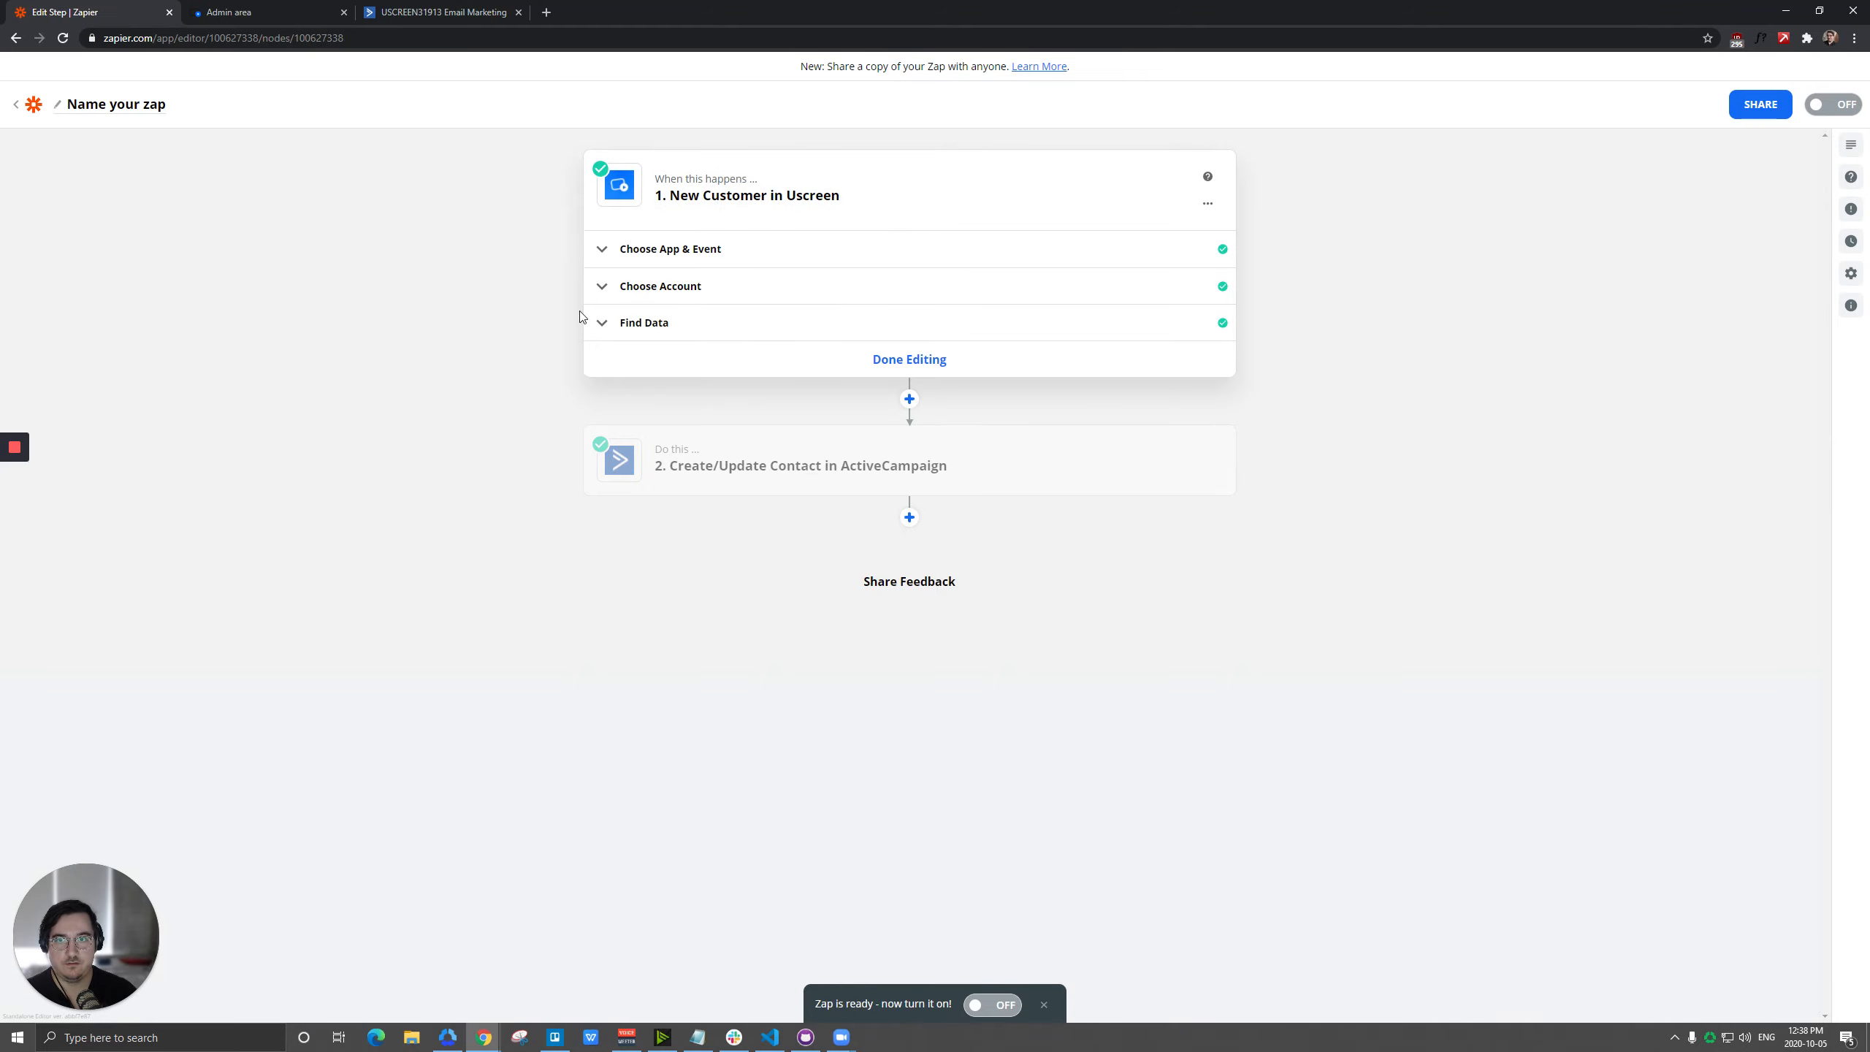
pyautogui.click(652, 253)
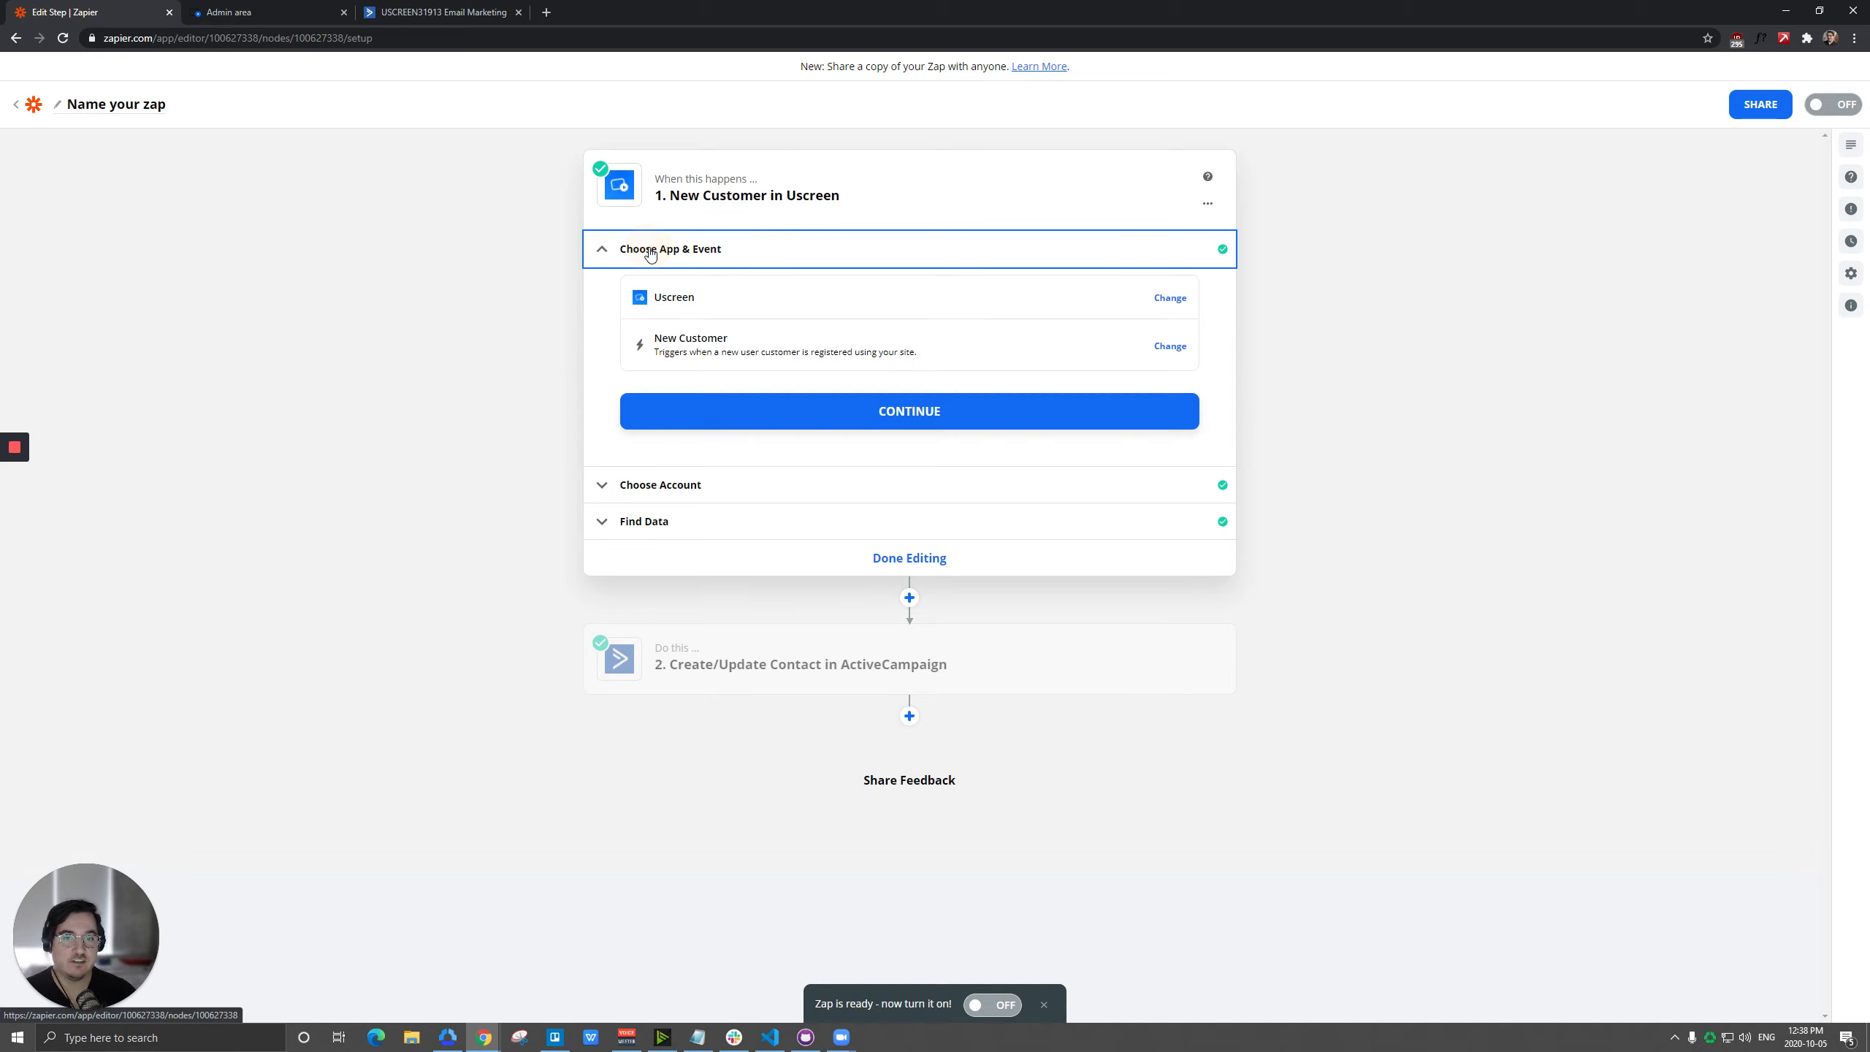
pyautogui.click(728, 347)
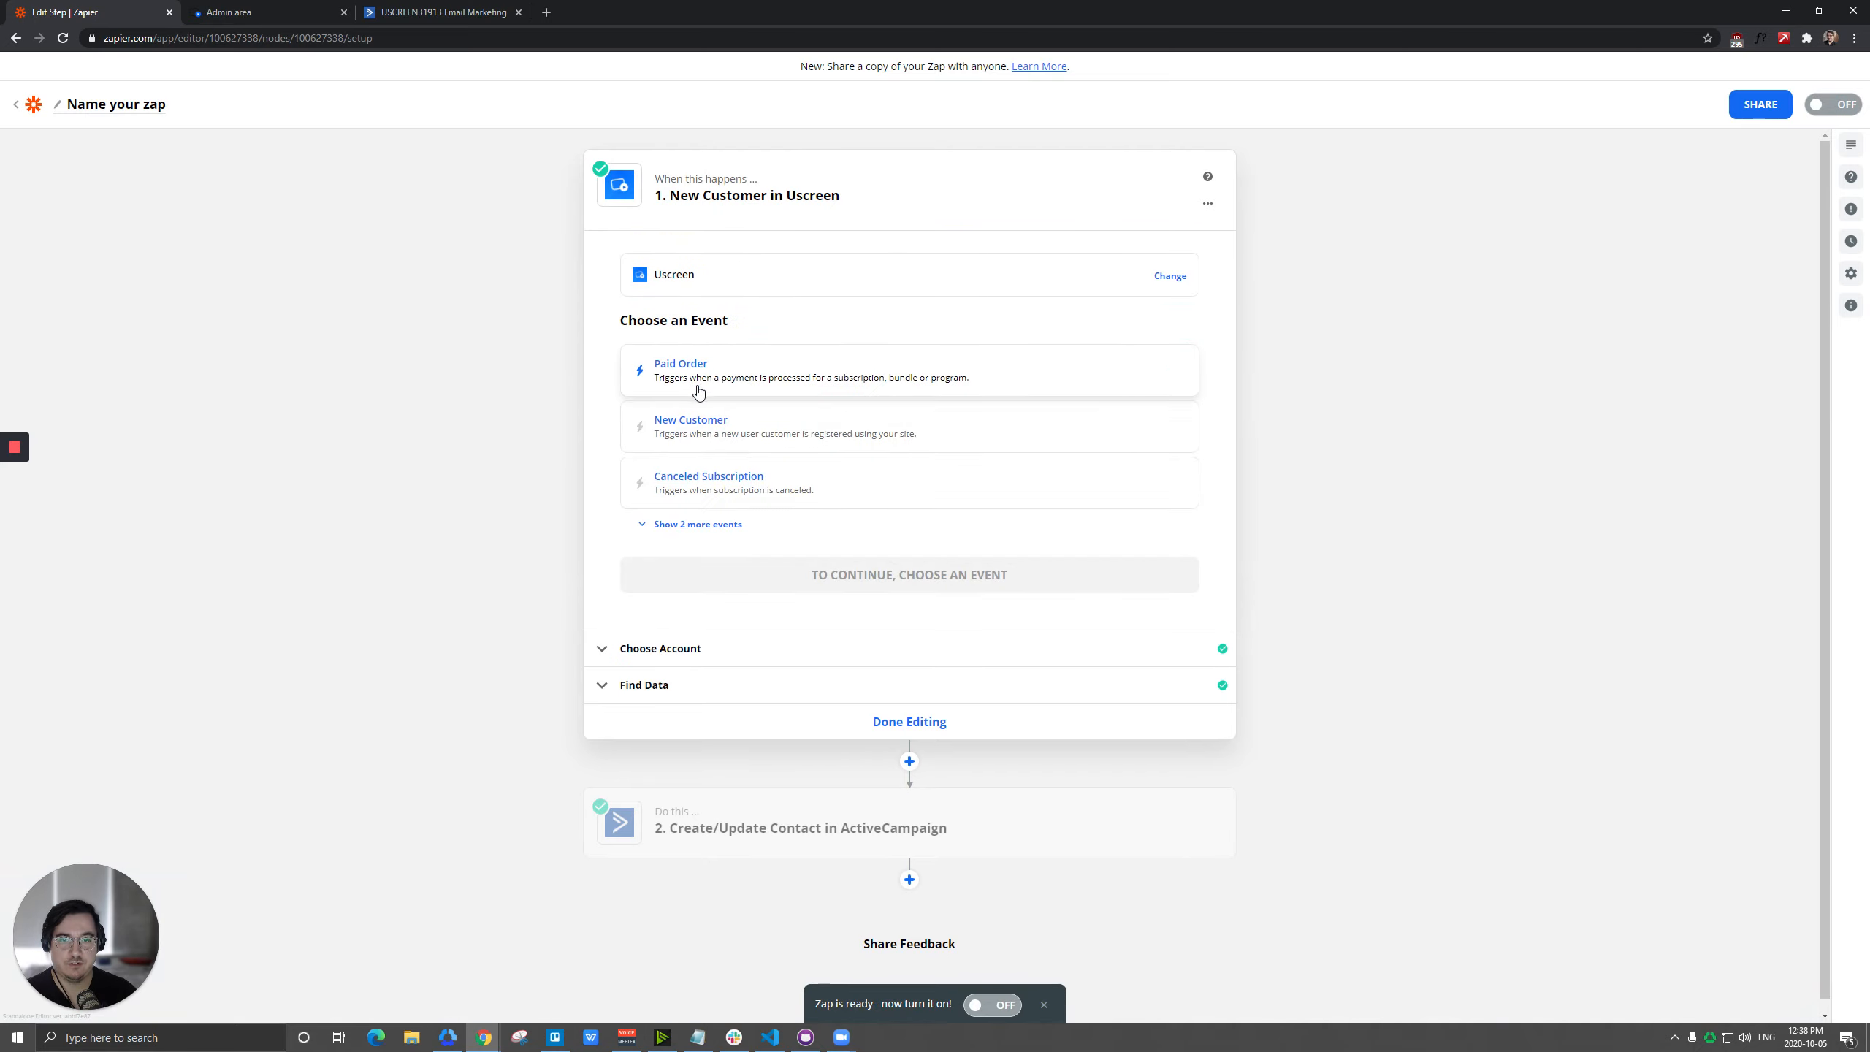
pyautogui.click(700, 377)
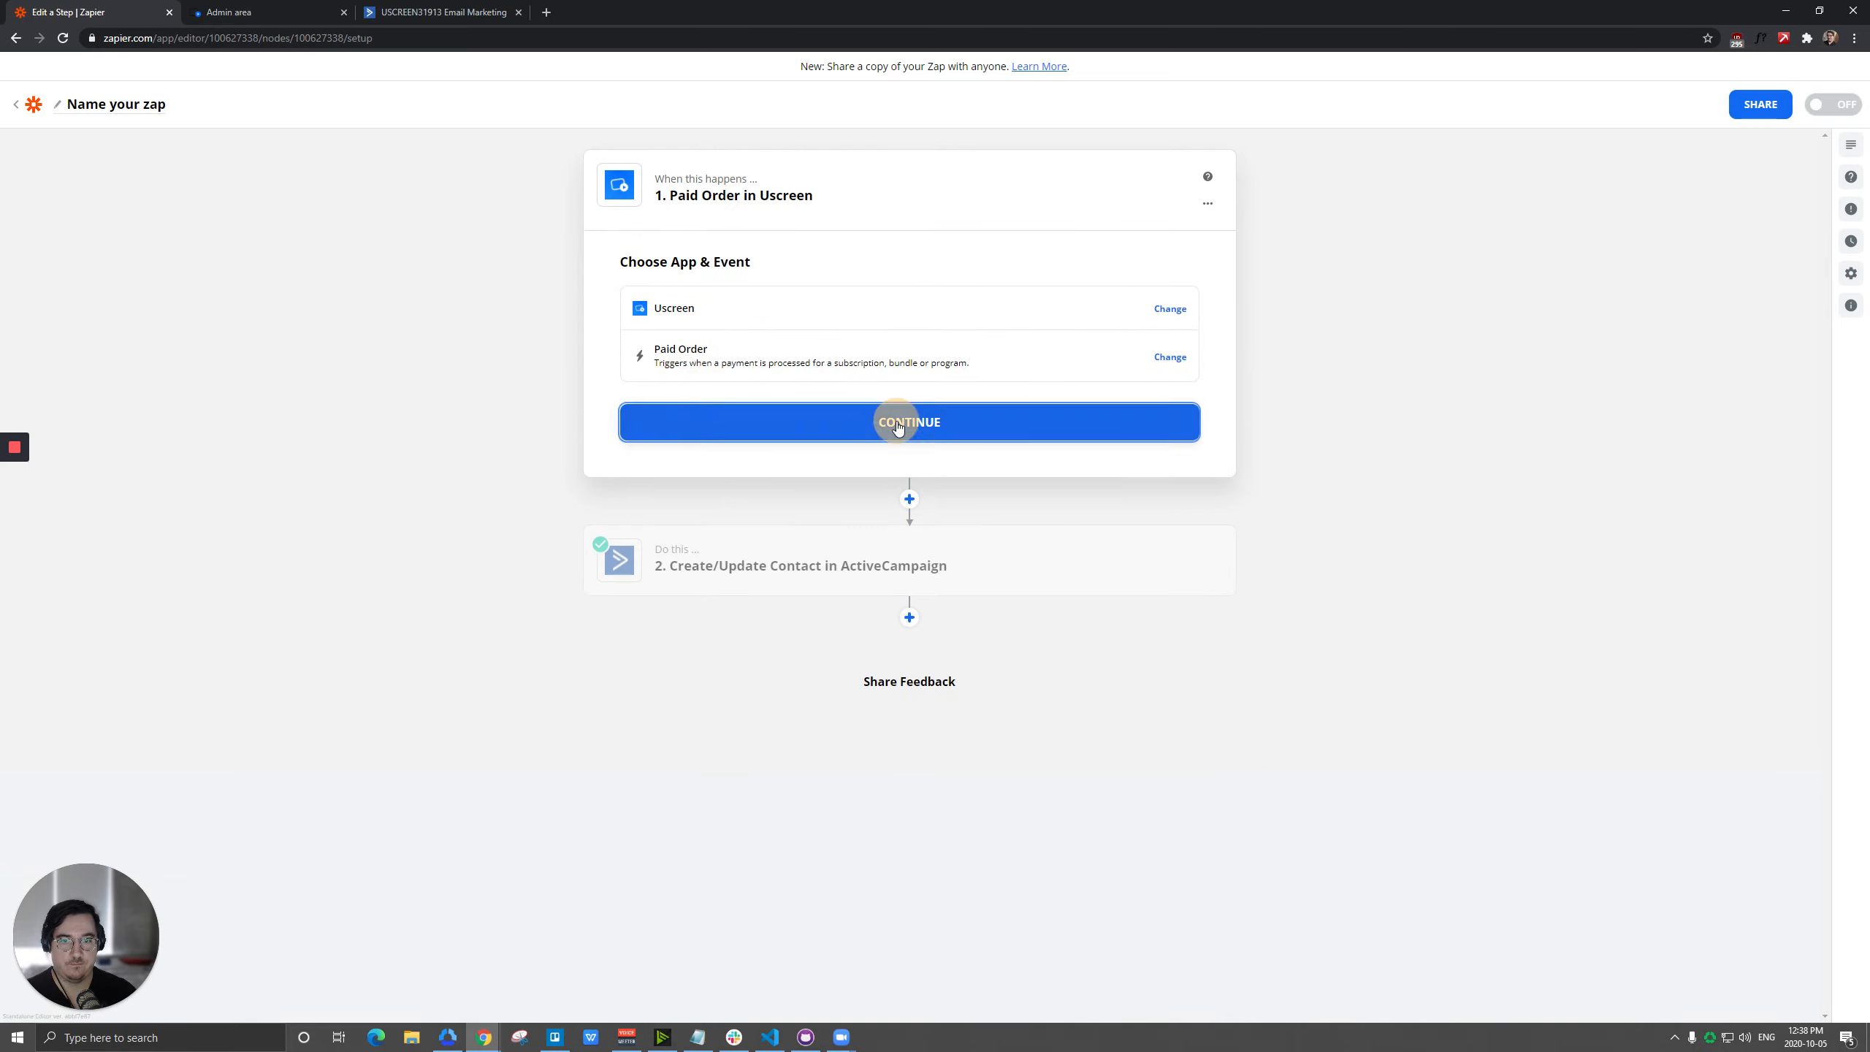
pyautogui.click(894, 421)
pyautogui.click(910, 435)
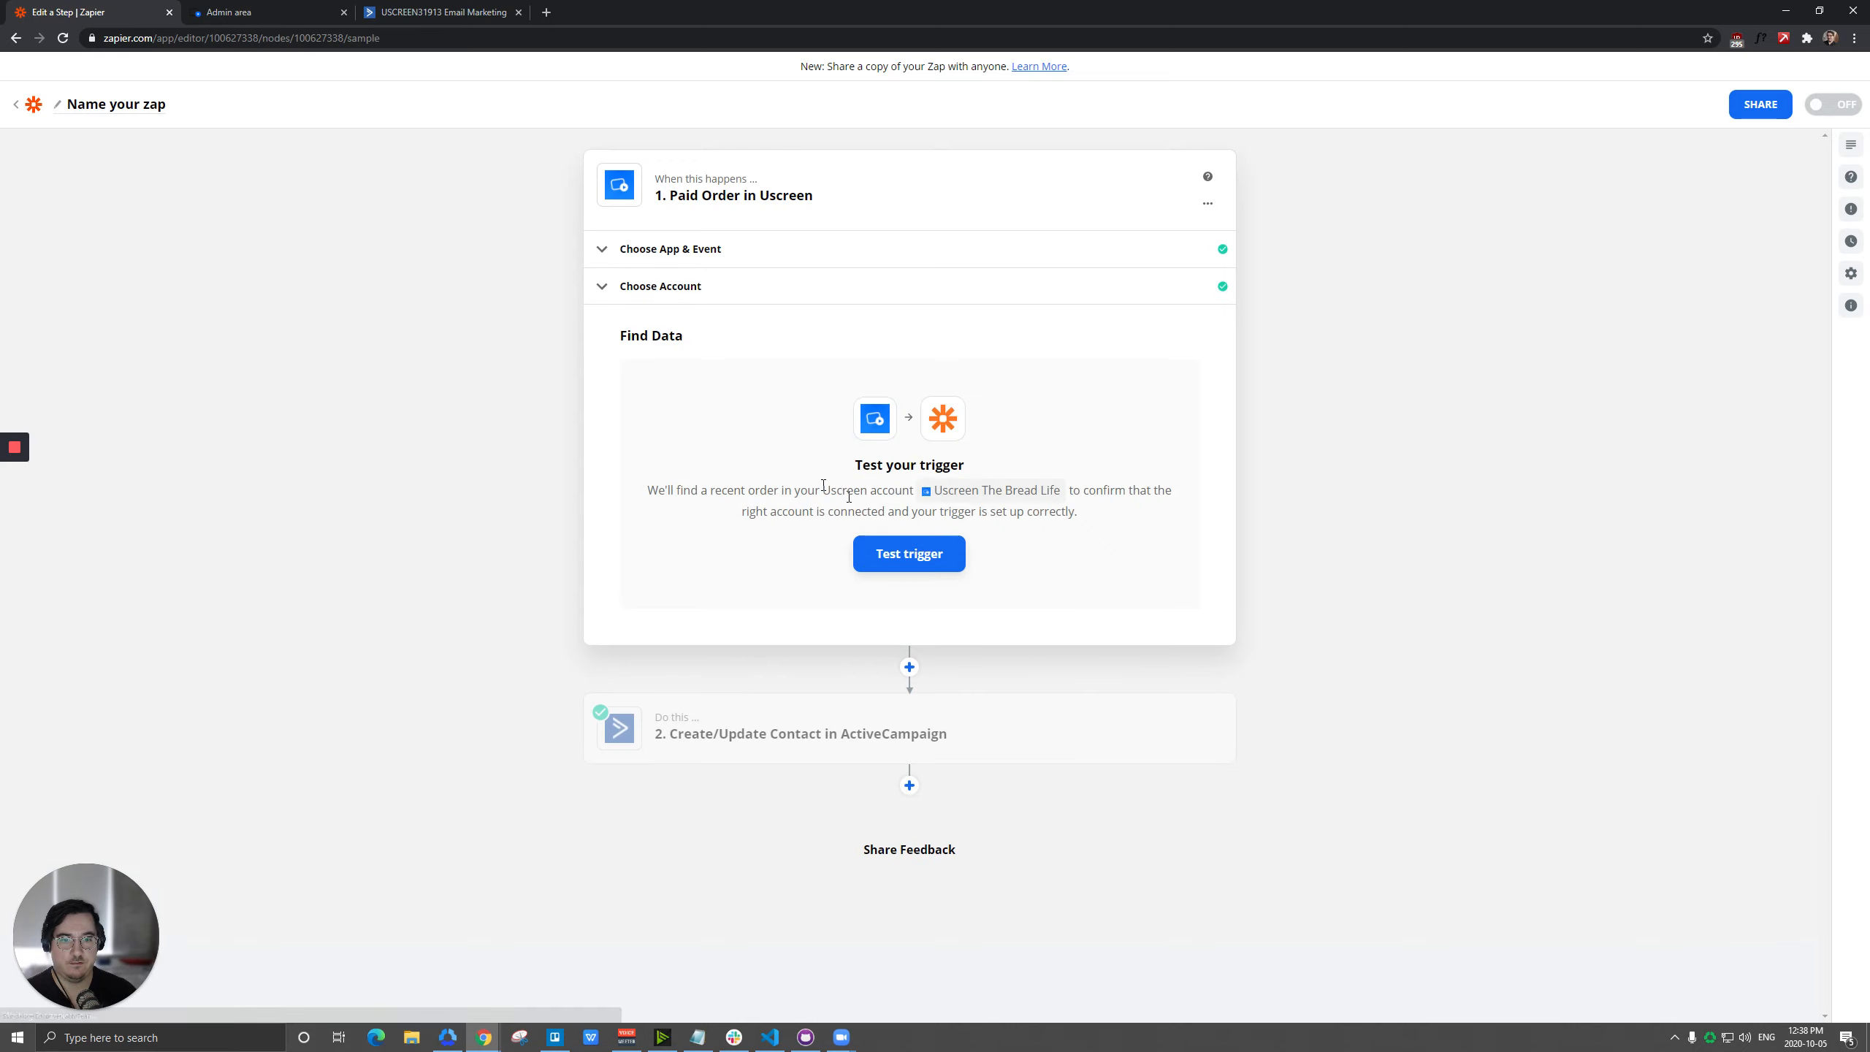
# Test the Paid Order trigger, review the sample order's data including its total, and accept the sample.
pyautogui.click(908, 553)
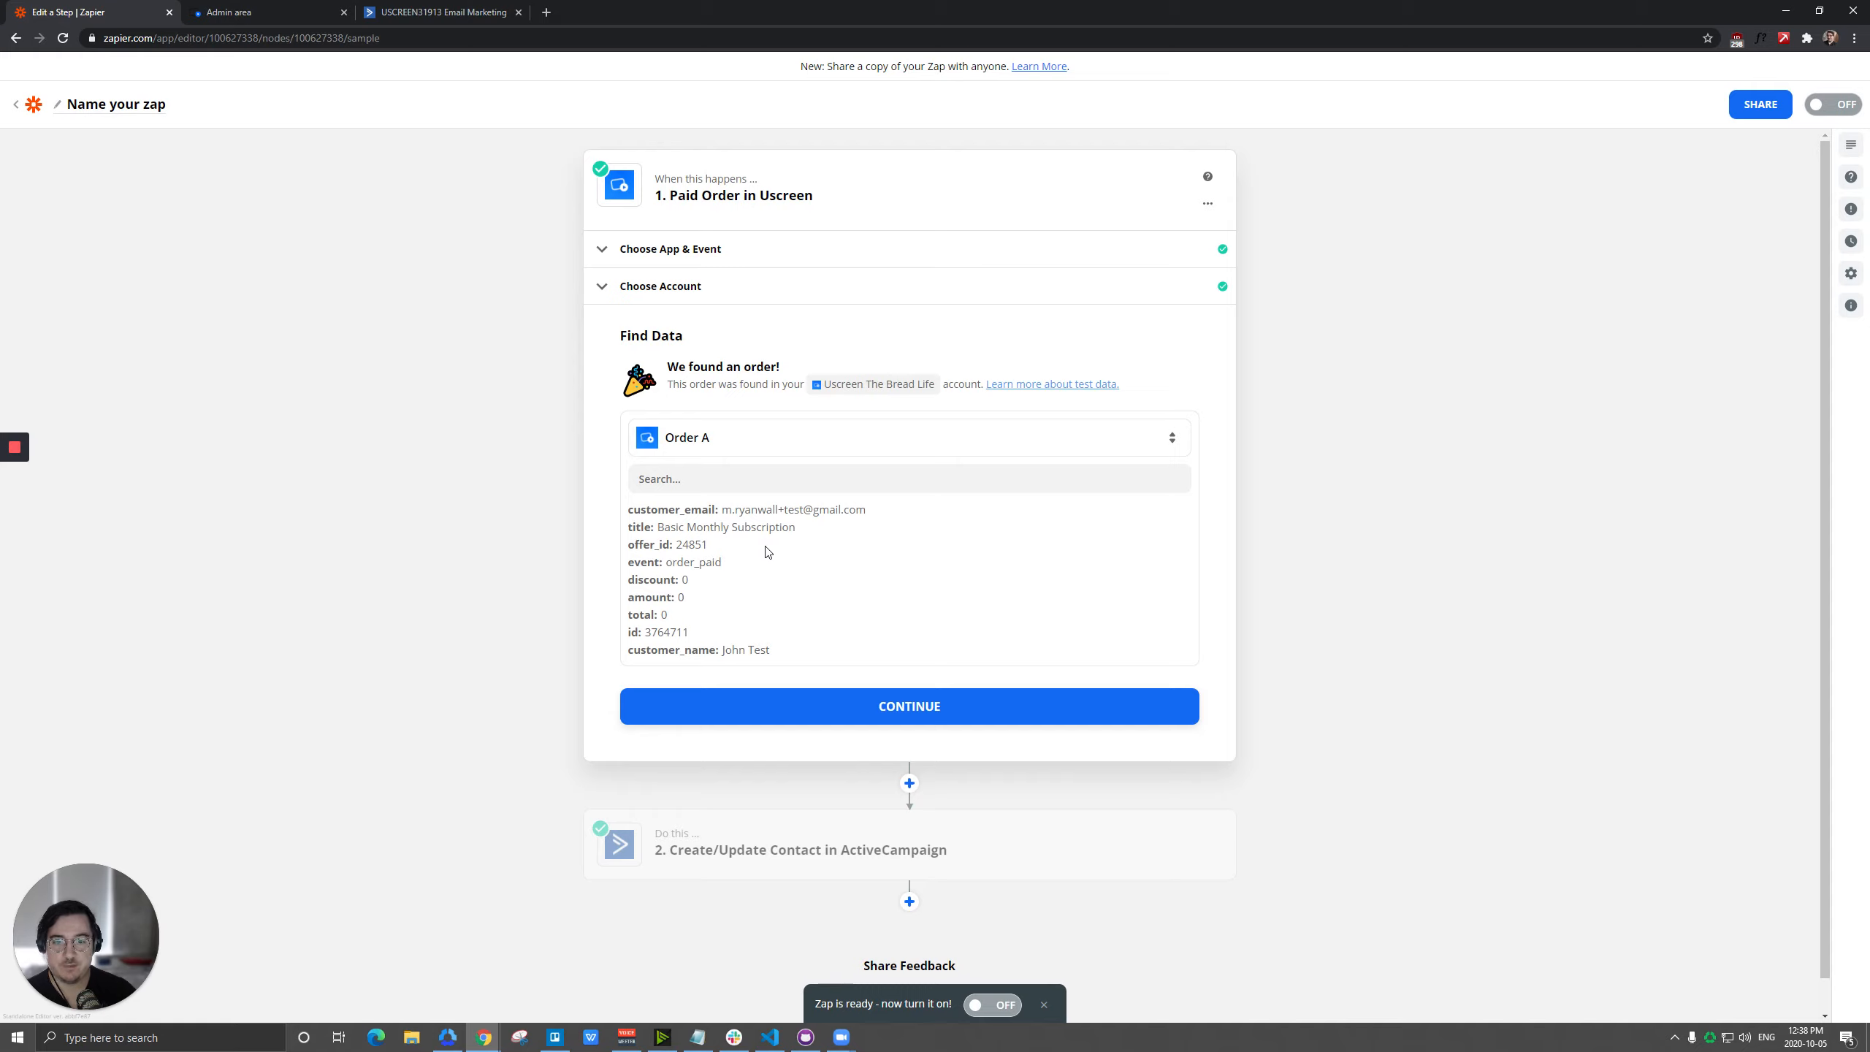
pyautogui.doubleClick(663, 615)
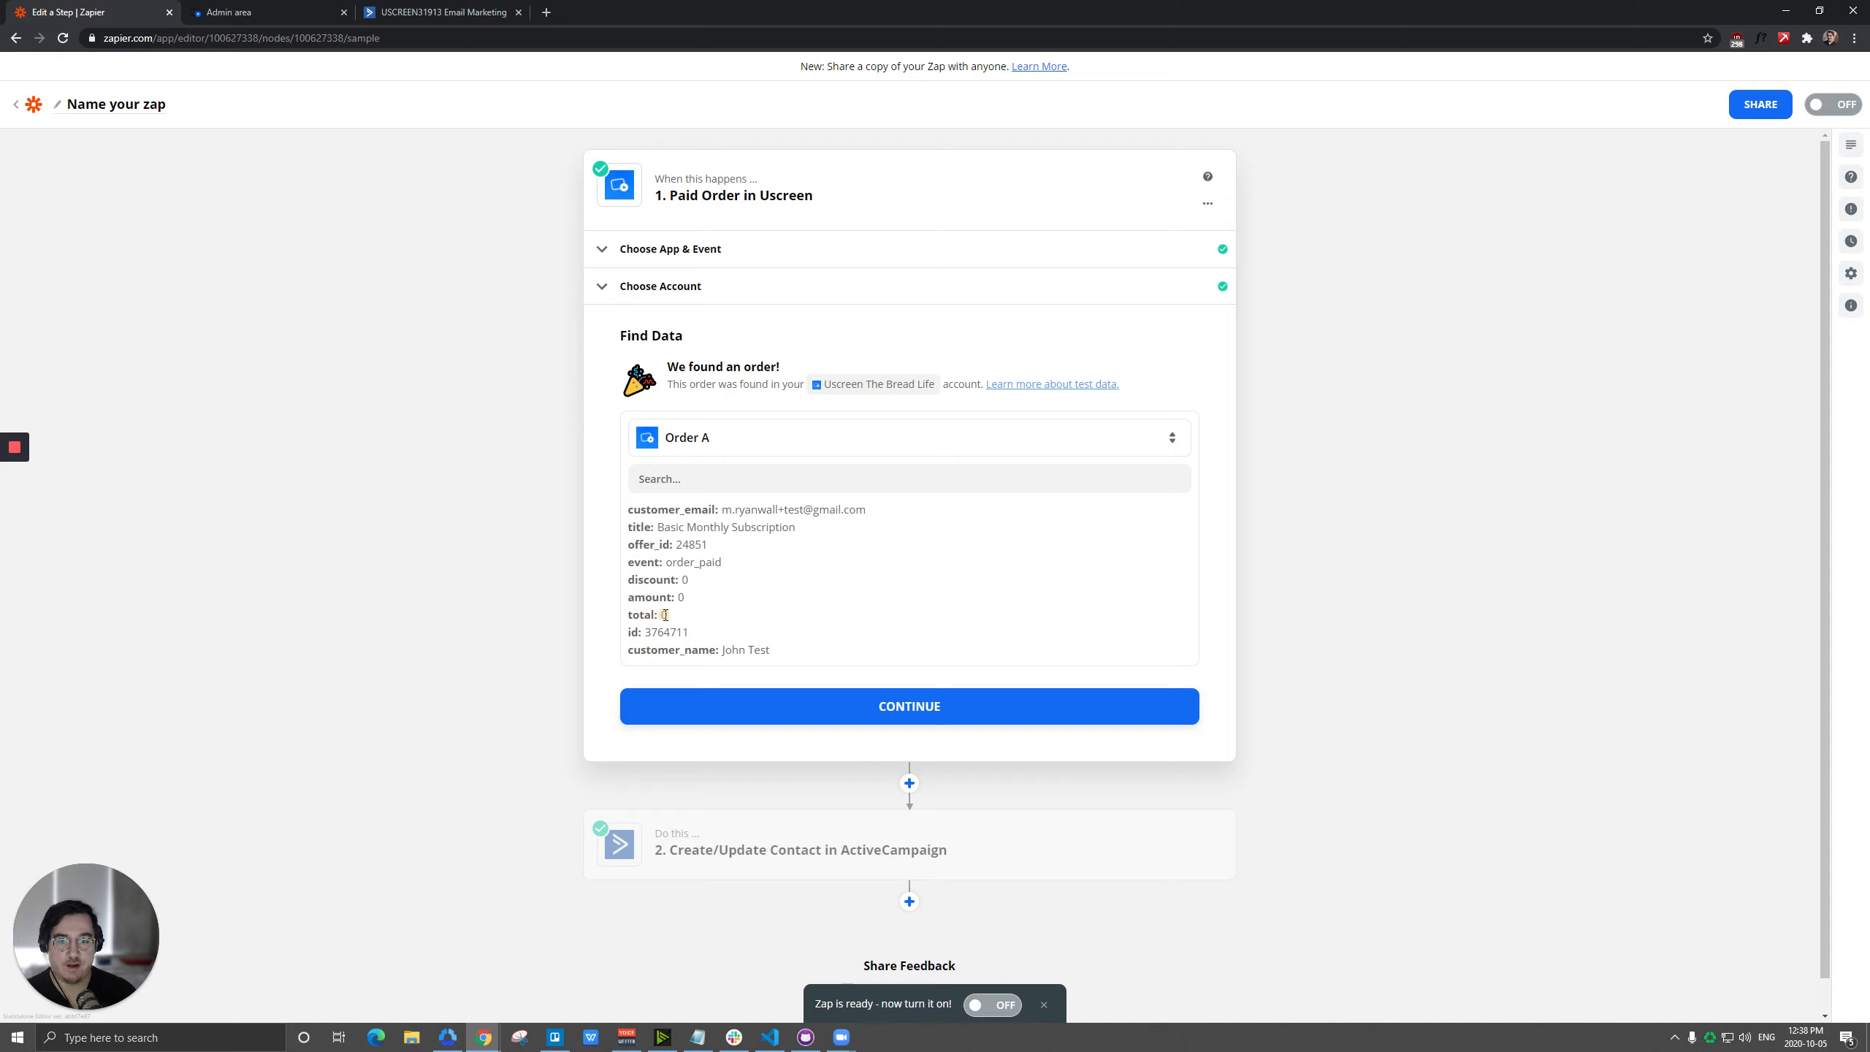
pyautogui.click(767, 606)
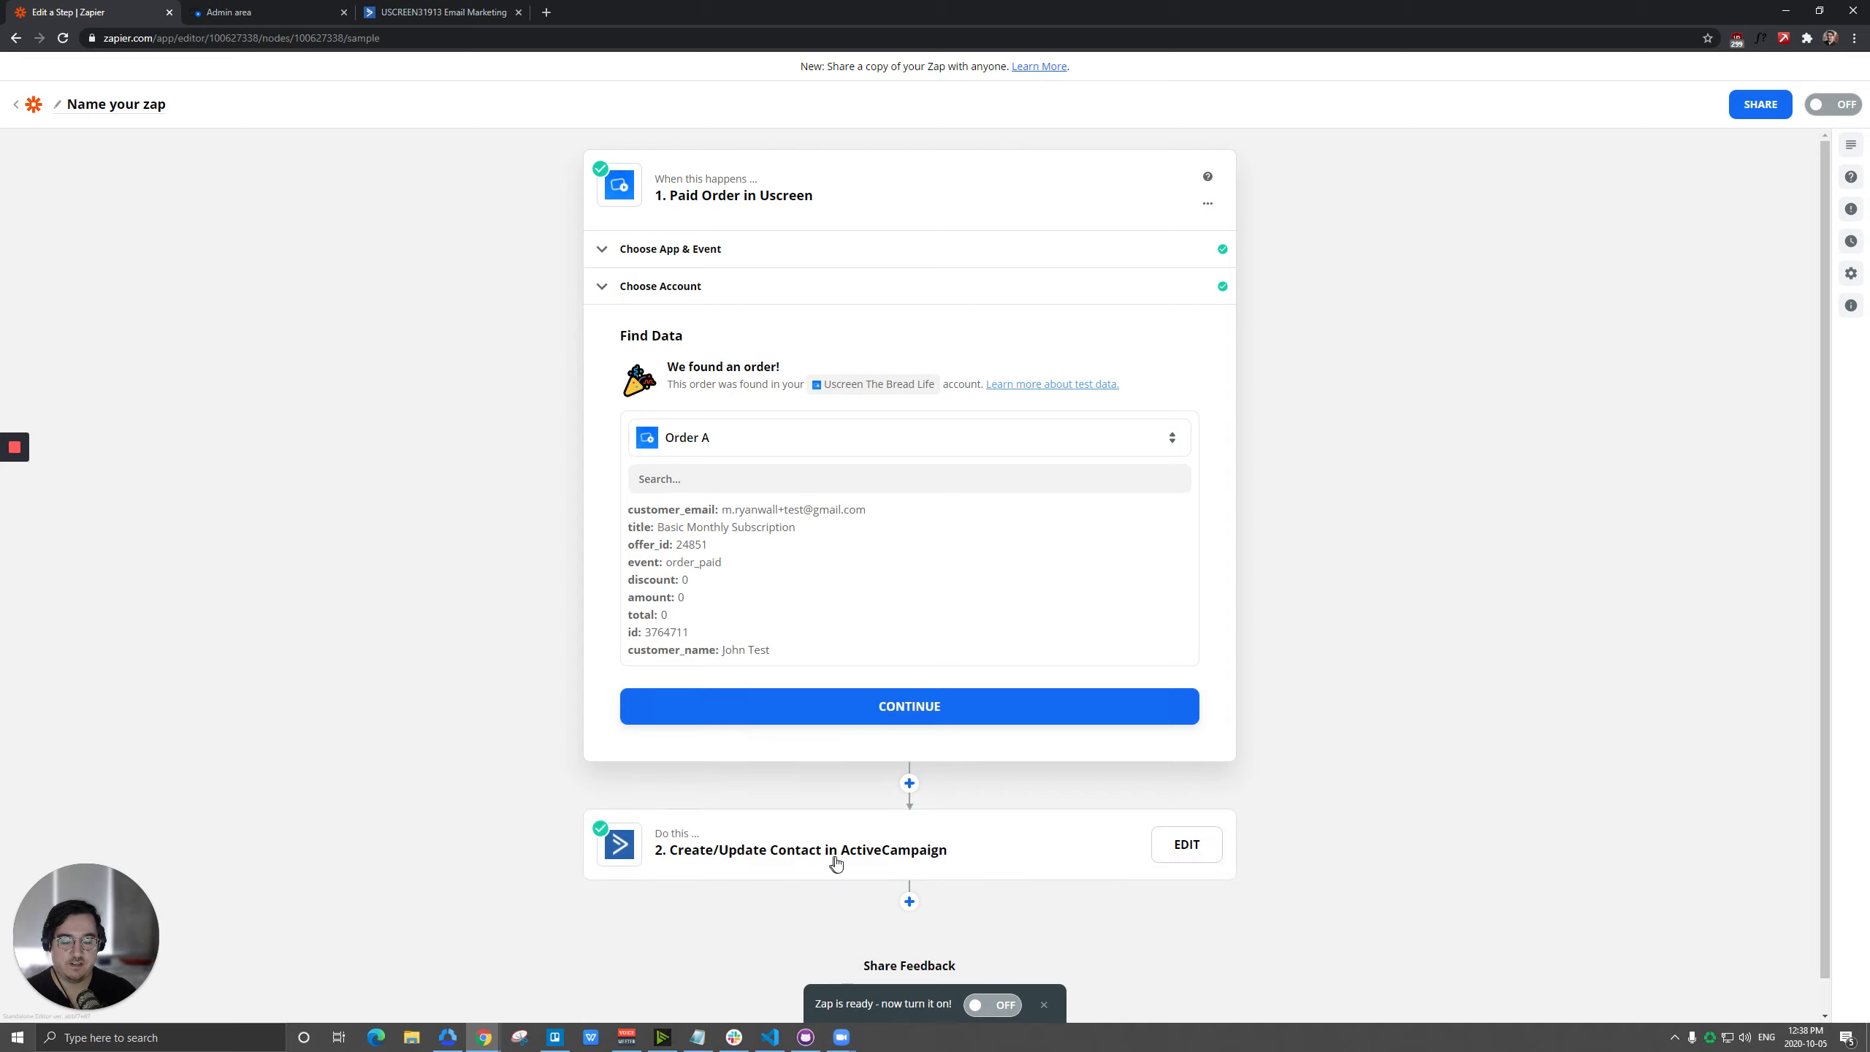
pyautogui.click(859, 719)
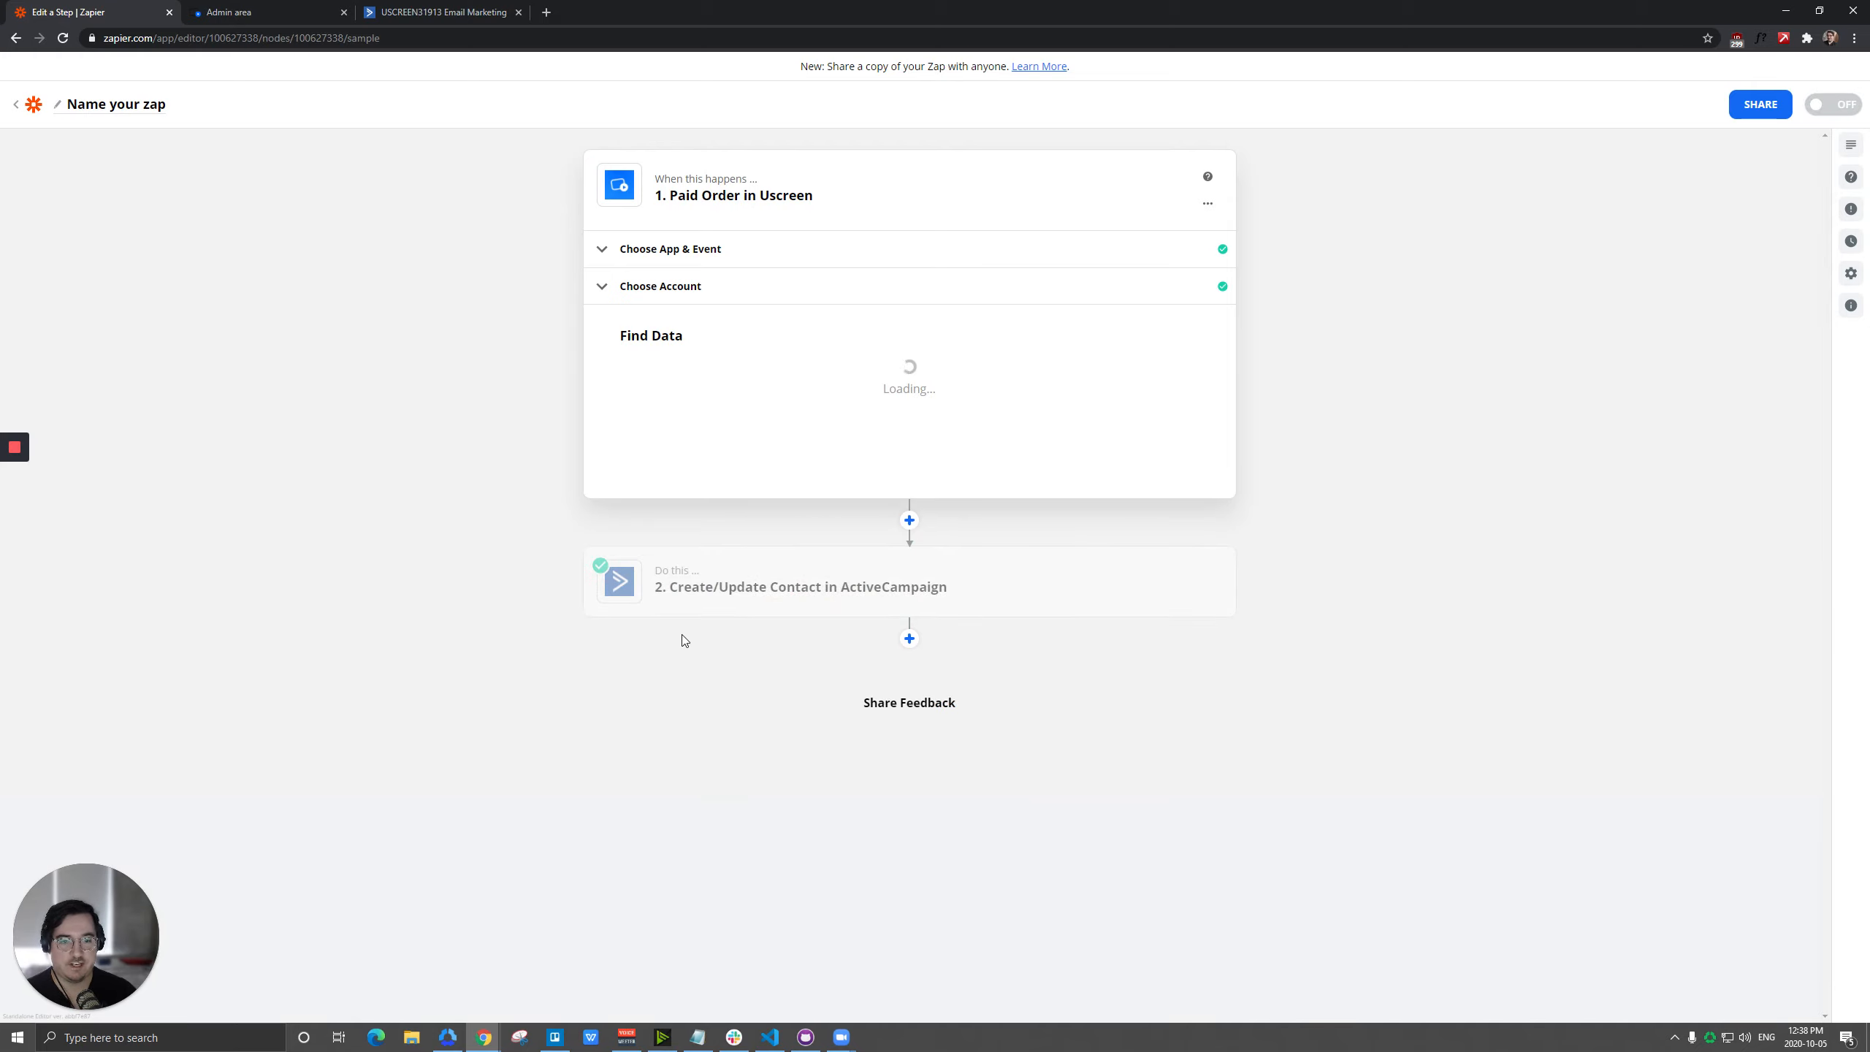
# Open the contact field setup of the ActiveCampaign action and clear the outdated Email Address and Full Name mappings.
pyautogui.click(787, 329)
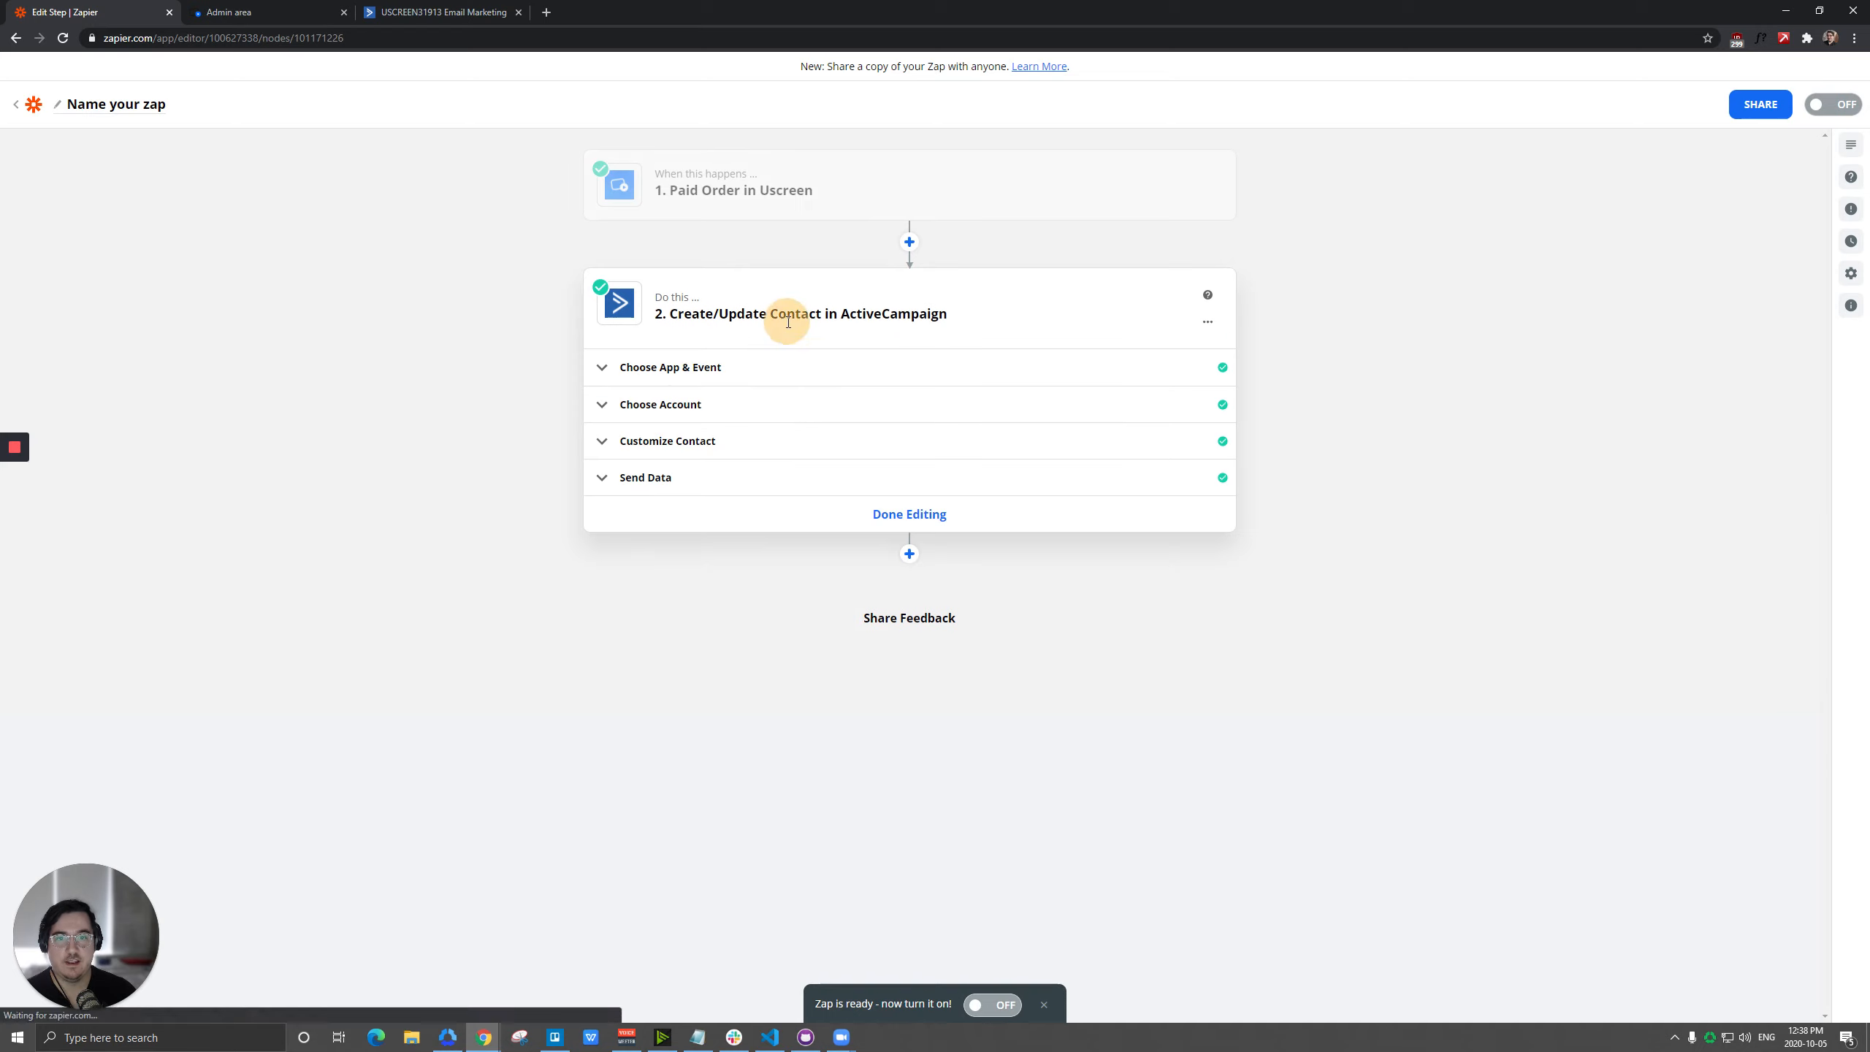
pyautogui.click(673, 442)
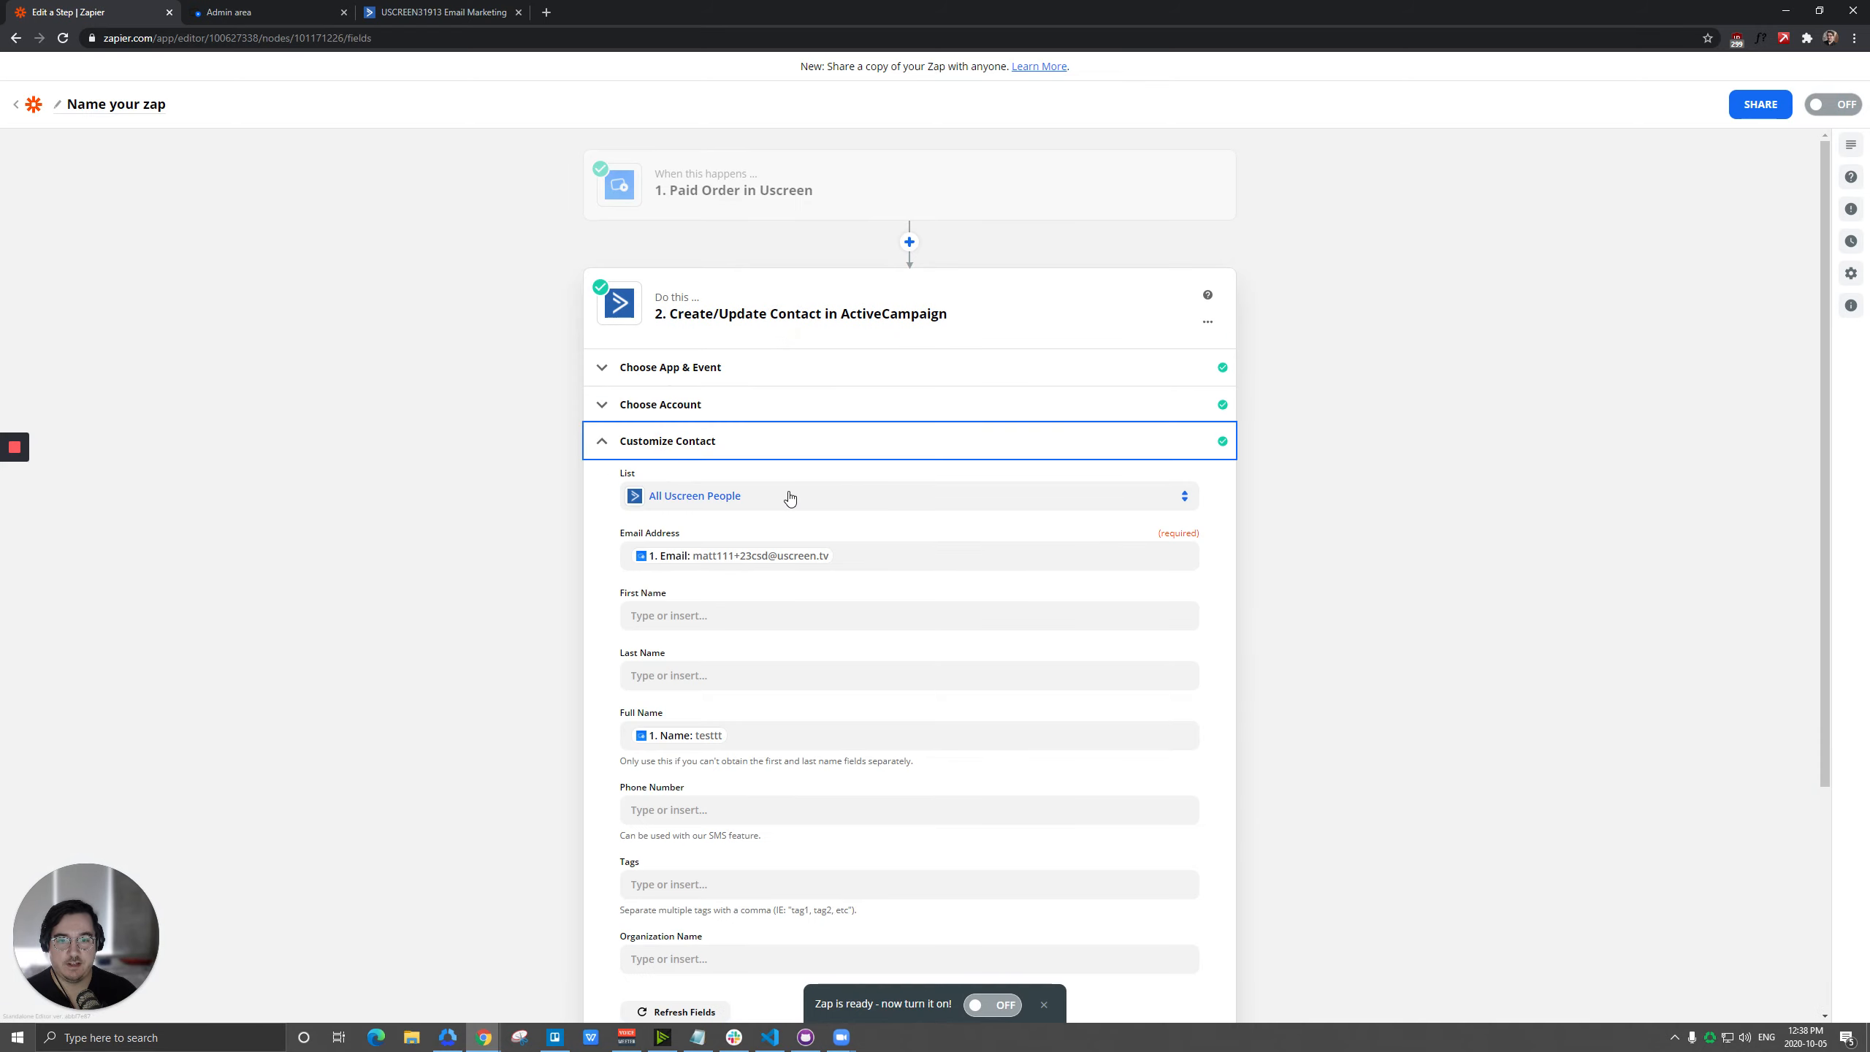
pyautogui.click(775, 549)
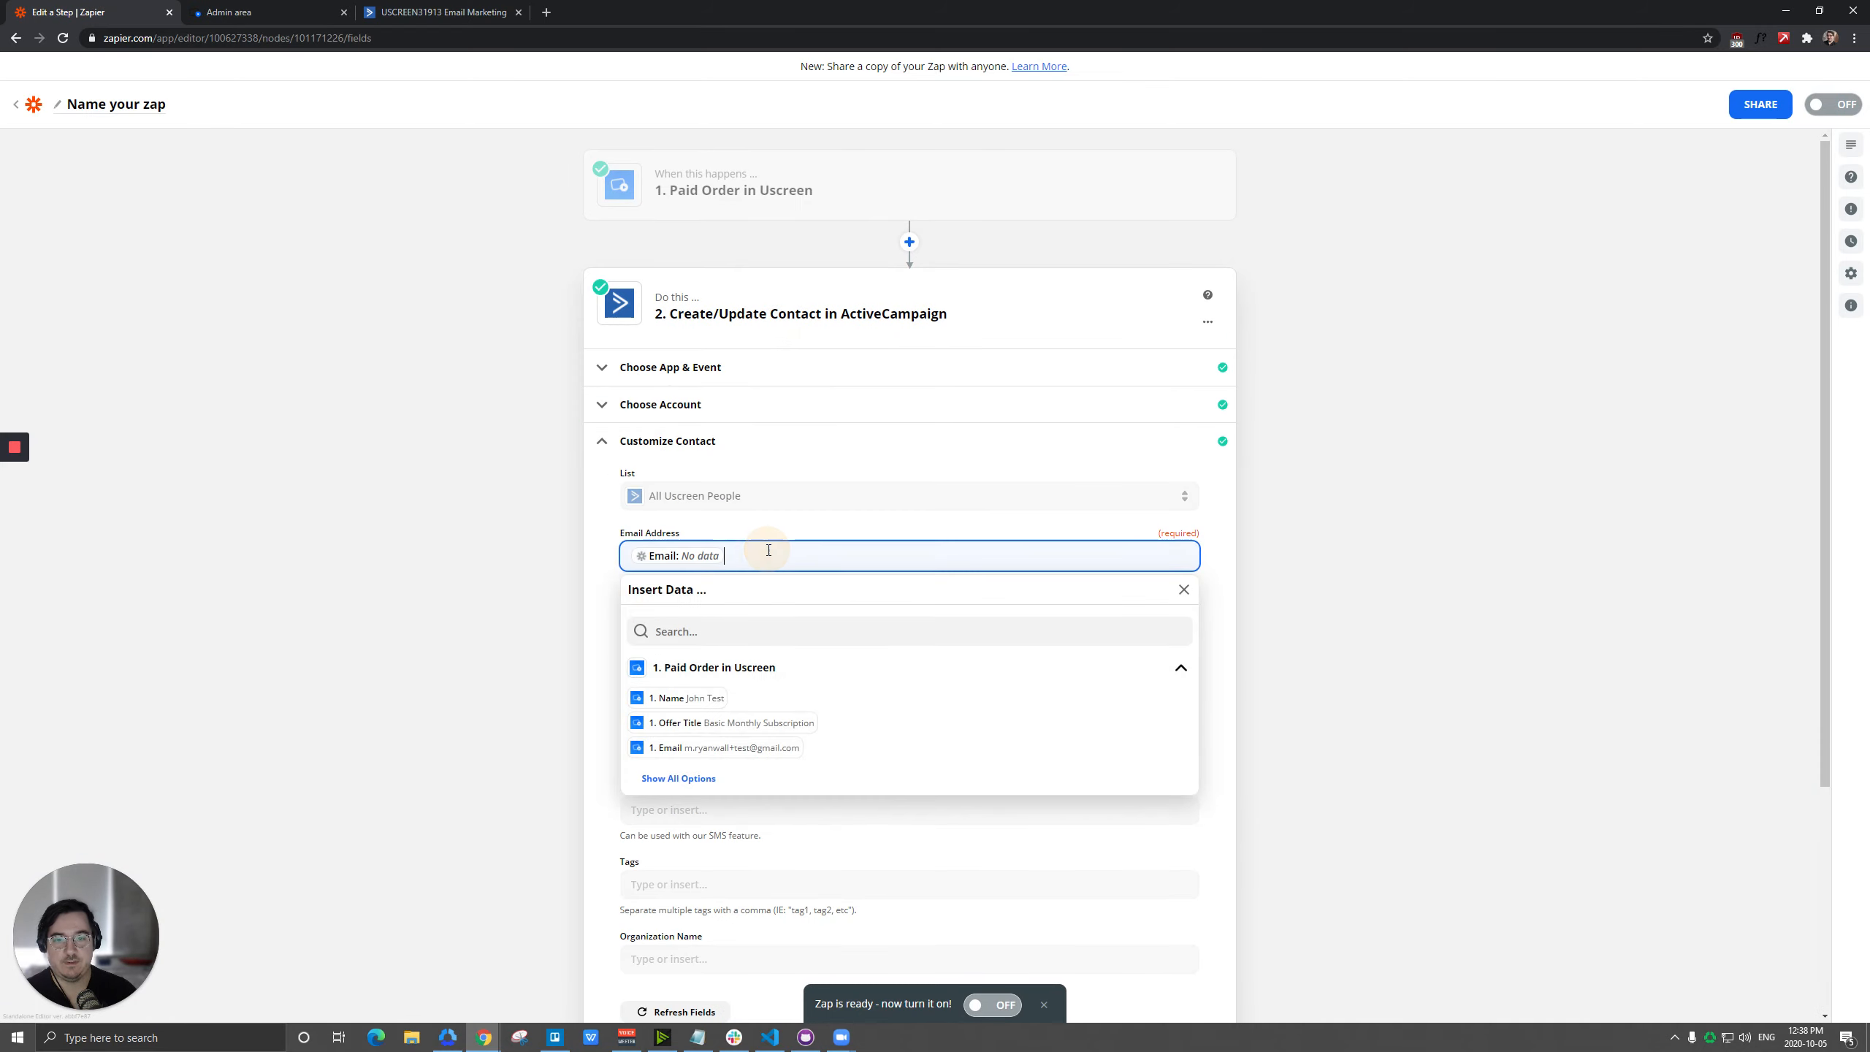
pyautogui.press('BackSpace')
pyautogui.click(597, 566)
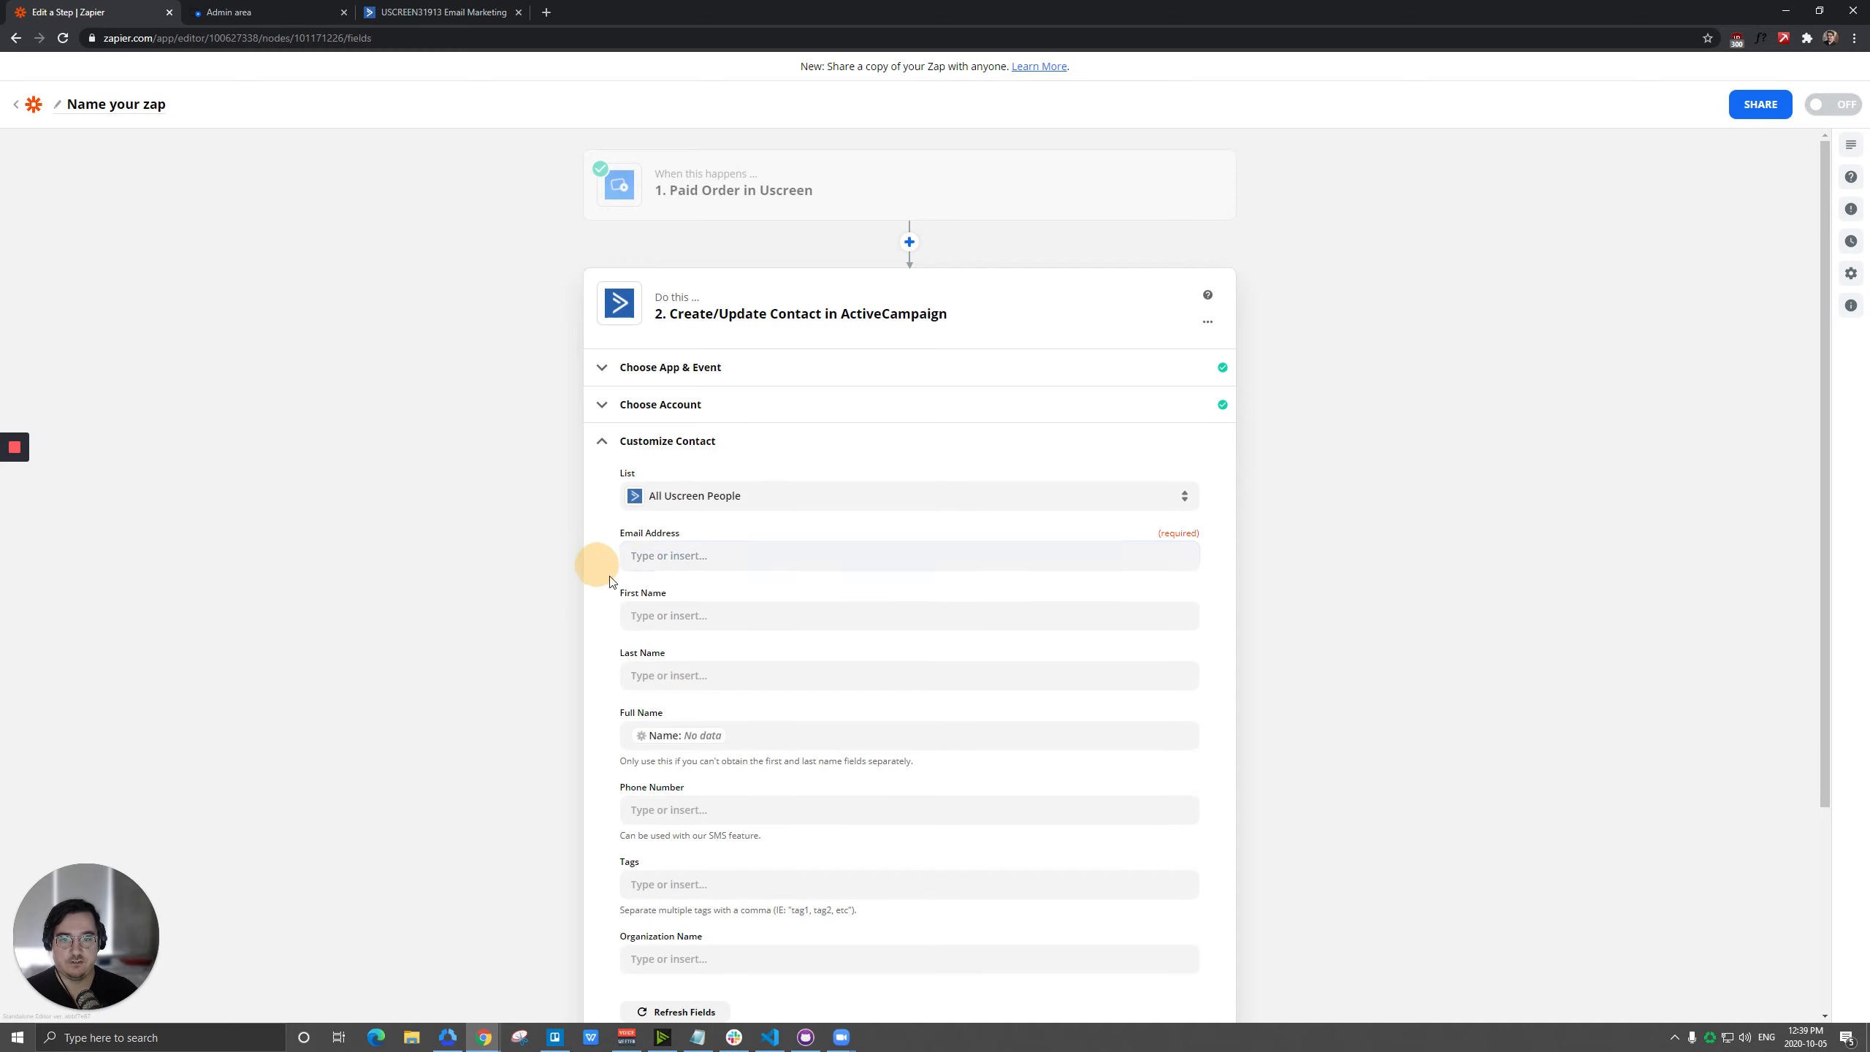
pyautogui.click(761, 735)
pyautogui.press('BackSpace')
# Map Email Address to the Email value and Full Name to the Name value from the Paid Order trigger.
pyautogui.click(733, 554)
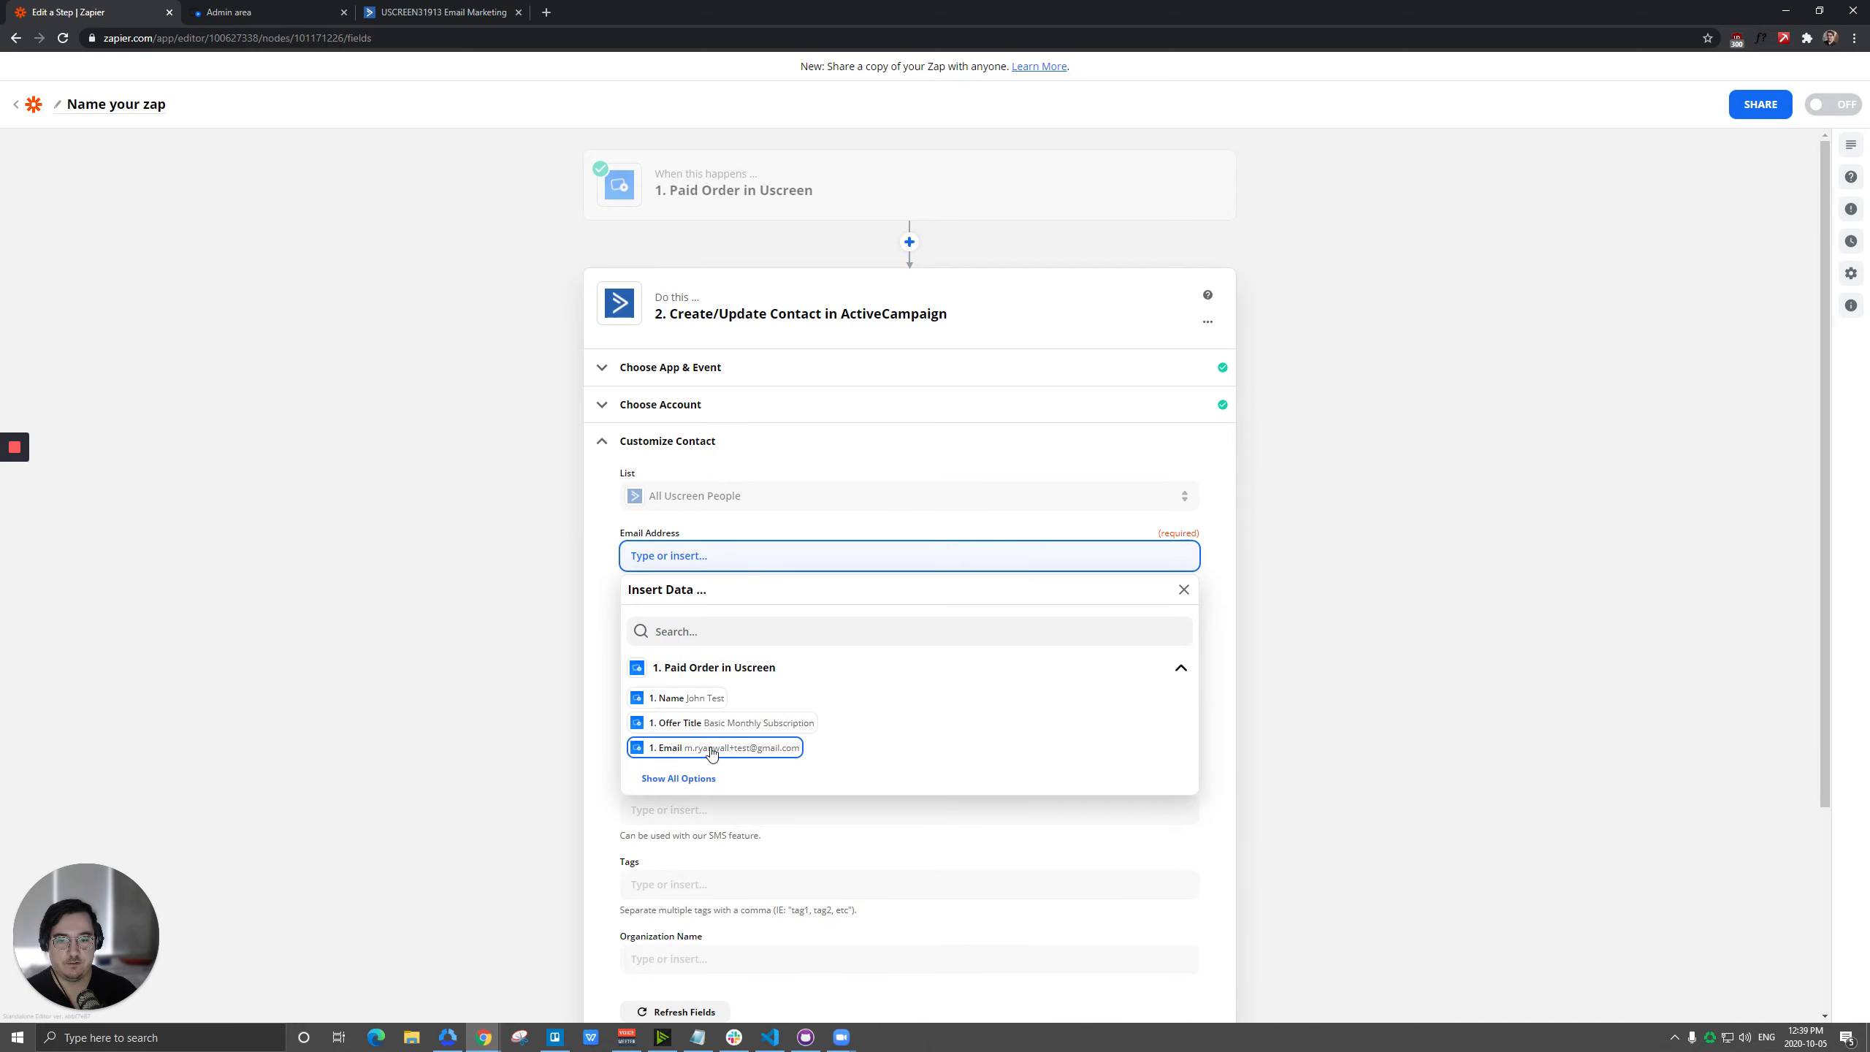
pyautogui.click(712, 749)
pyautogui.click(597, 529)
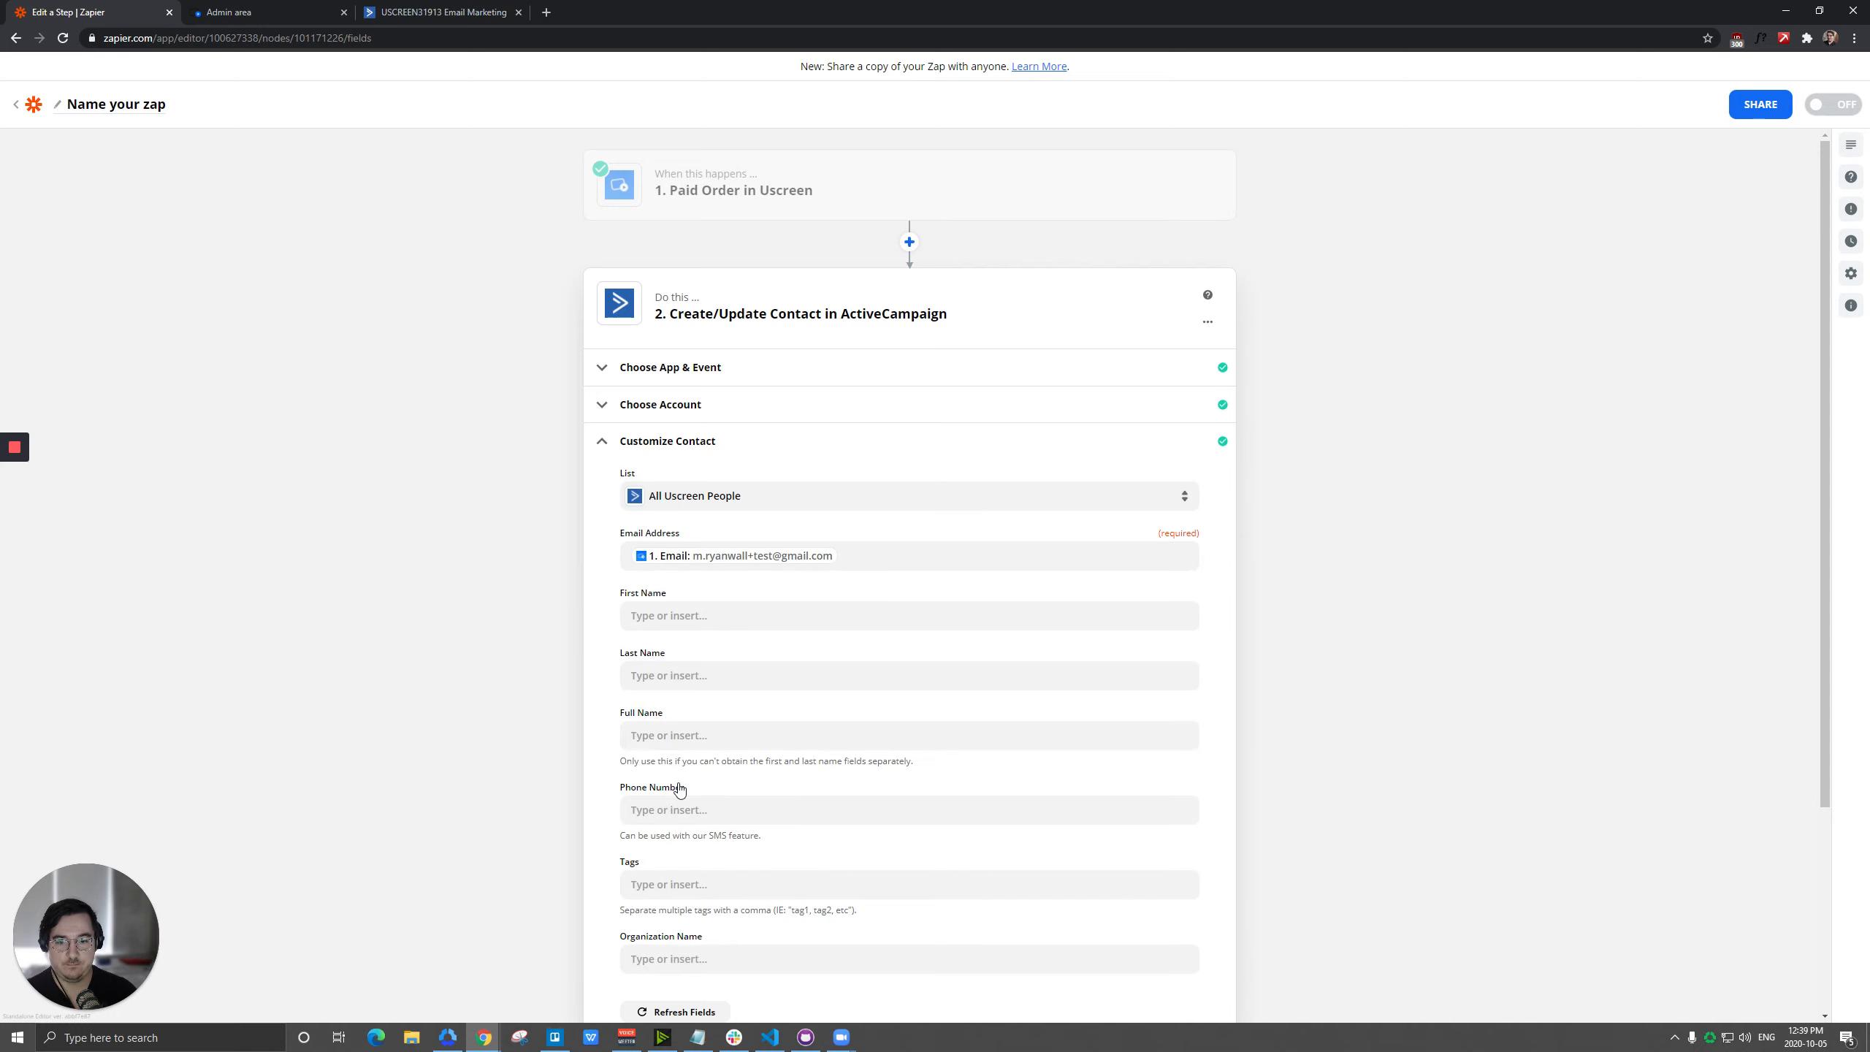
pyautogui.click(674, 735)
pyautogui.click(677, 878)
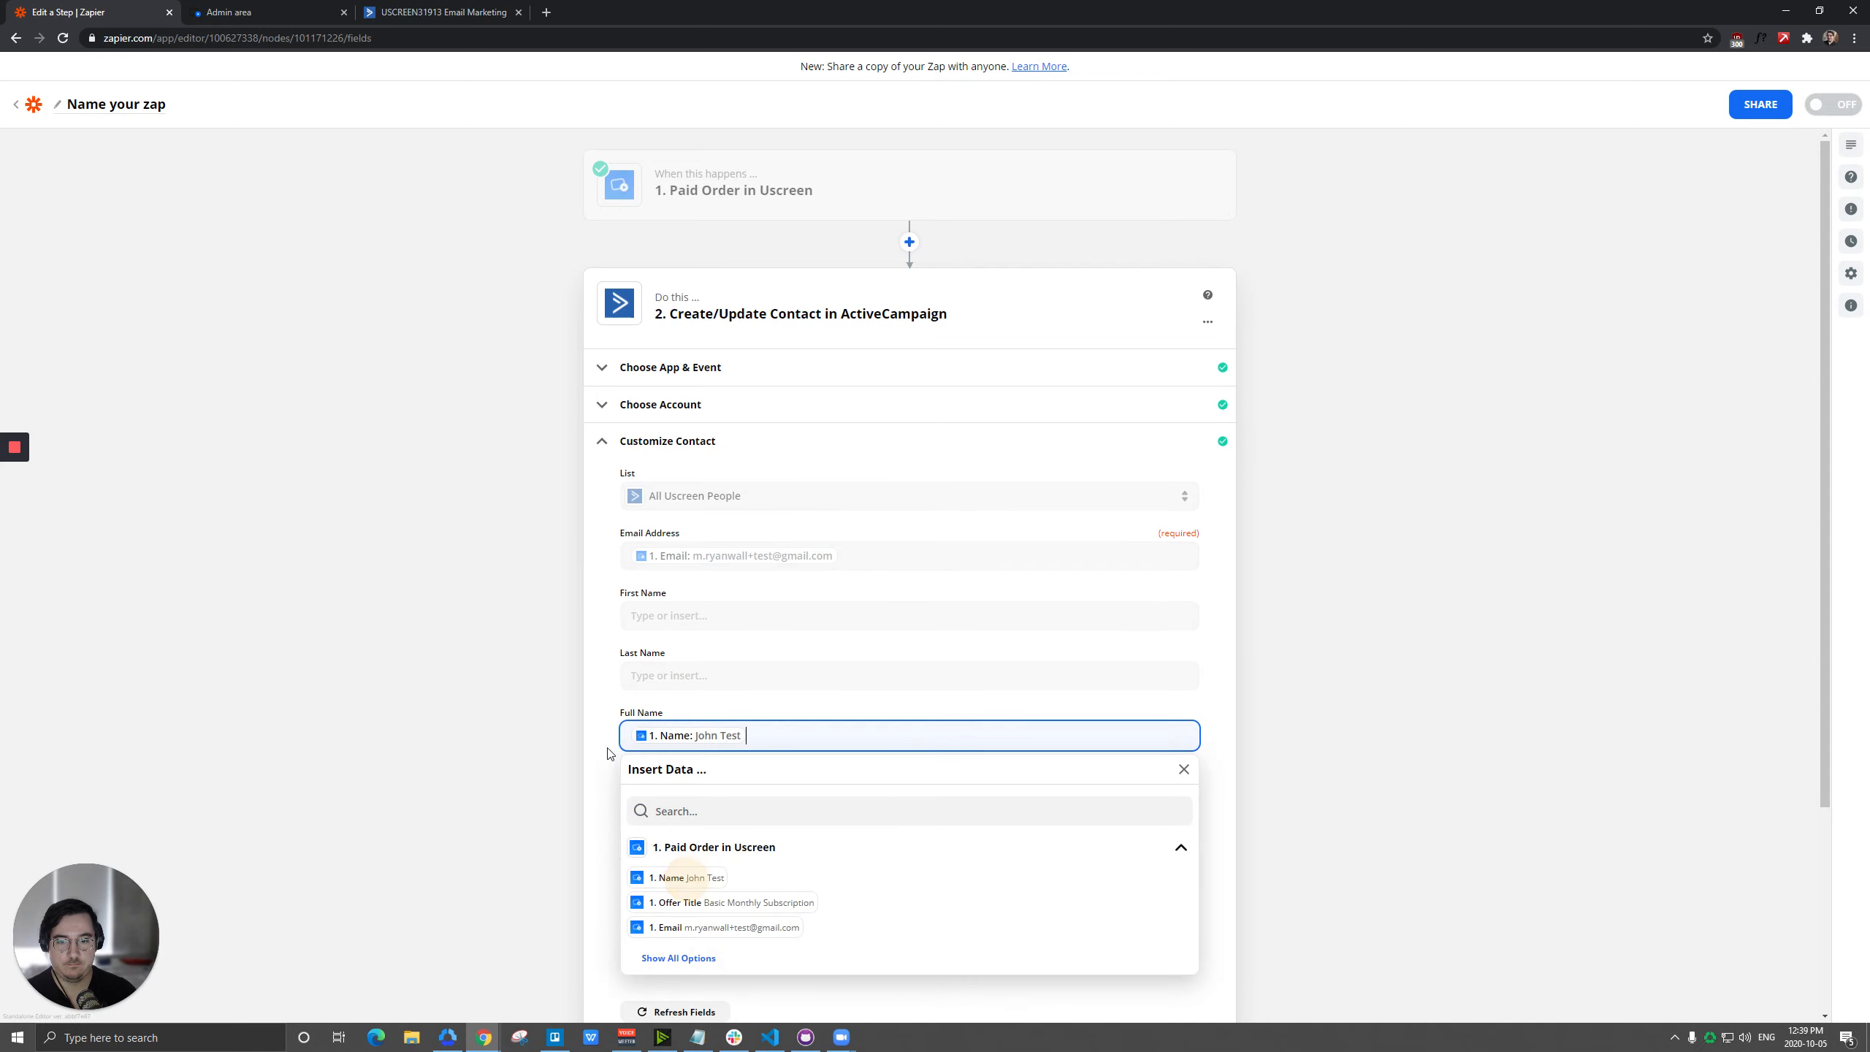
pyautogui.click(605, 710)
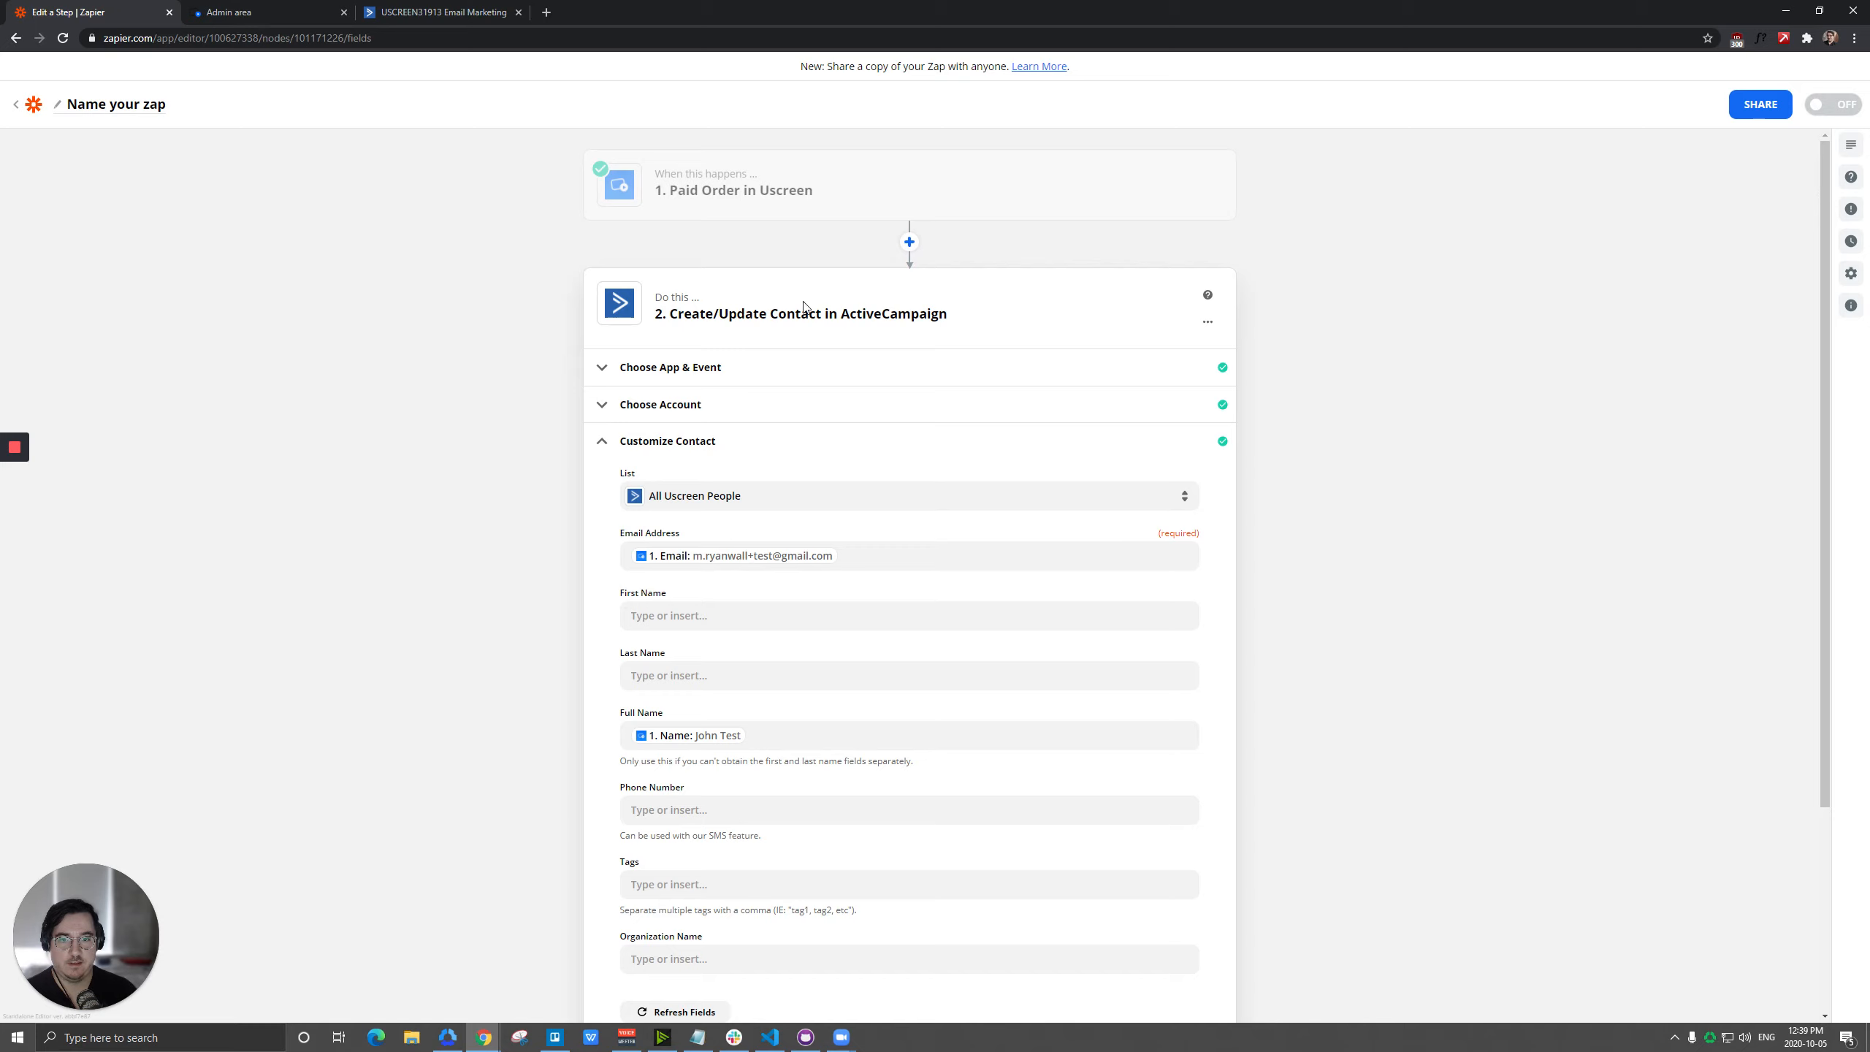
# Set the contact's list to Made Purchase, accept the field setup, and send a test contact to ActiveCampaign.
pyautogui.click(766, 501)
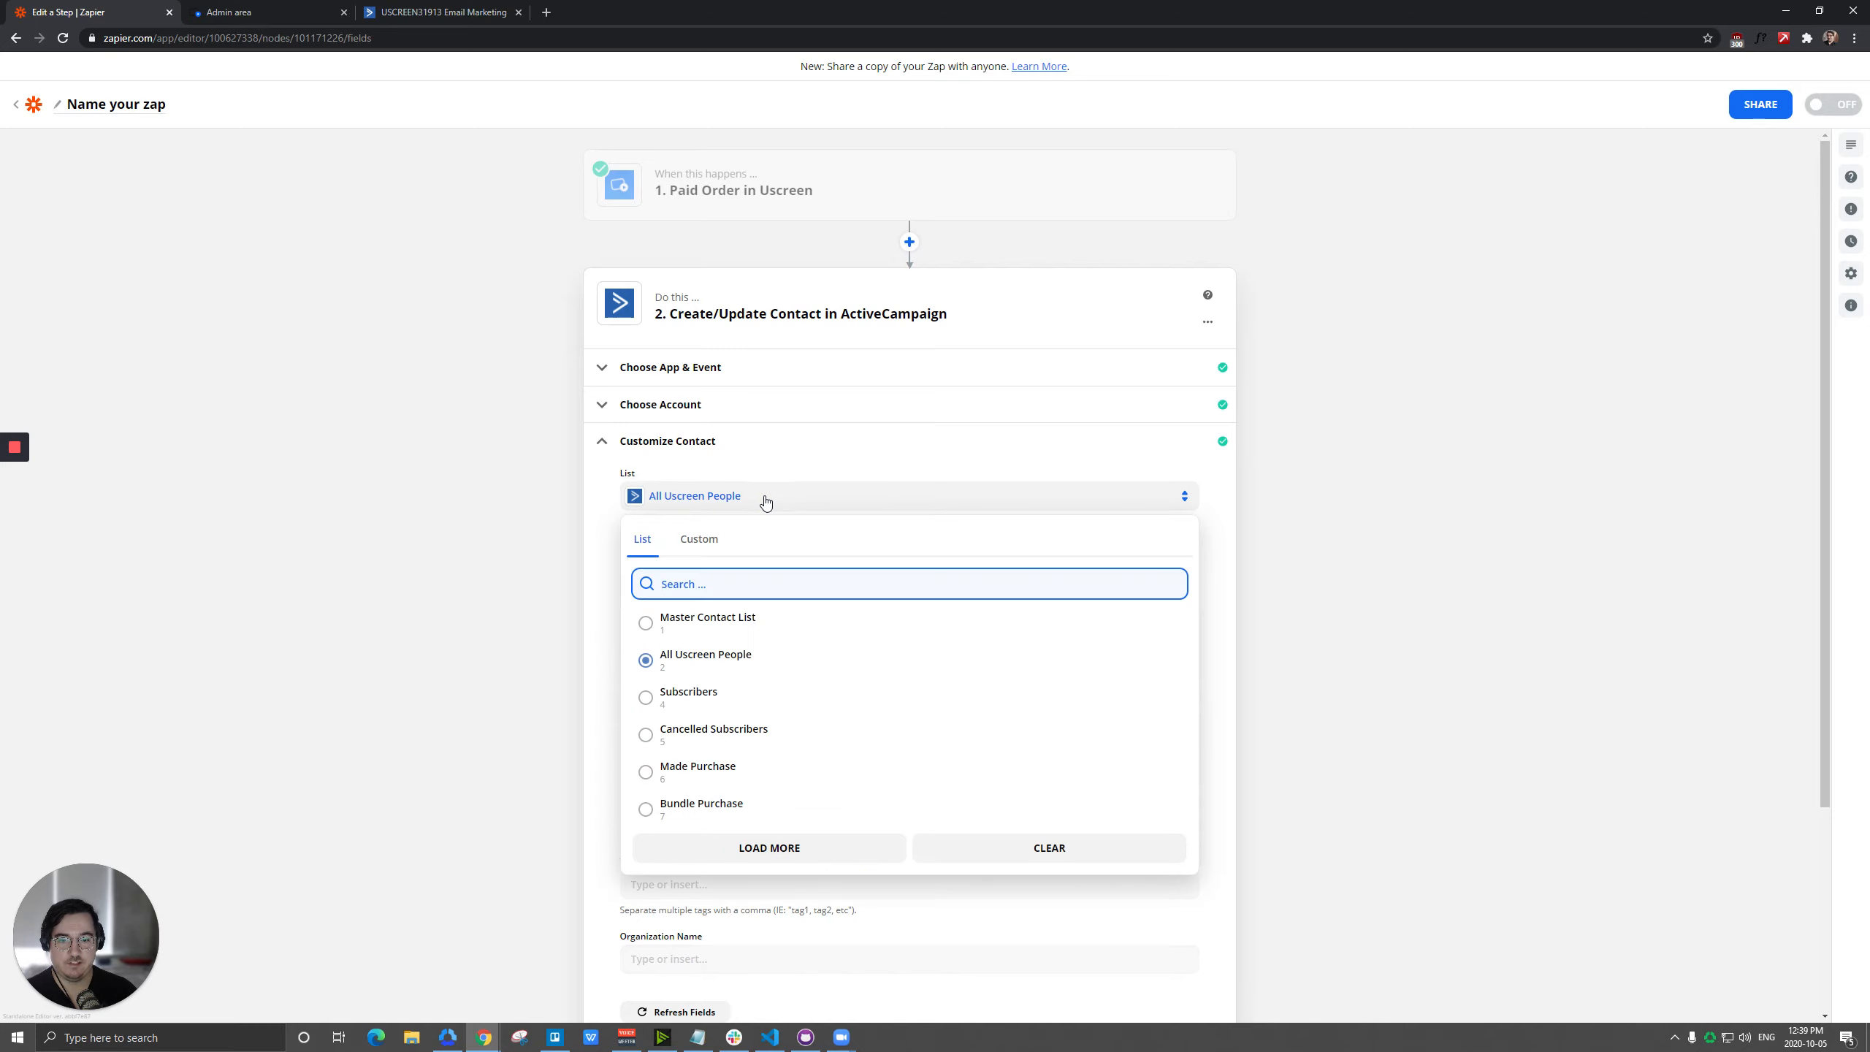
pyautogui.click(711, 772)
pyautogui.scroll(-2, 617, 569)
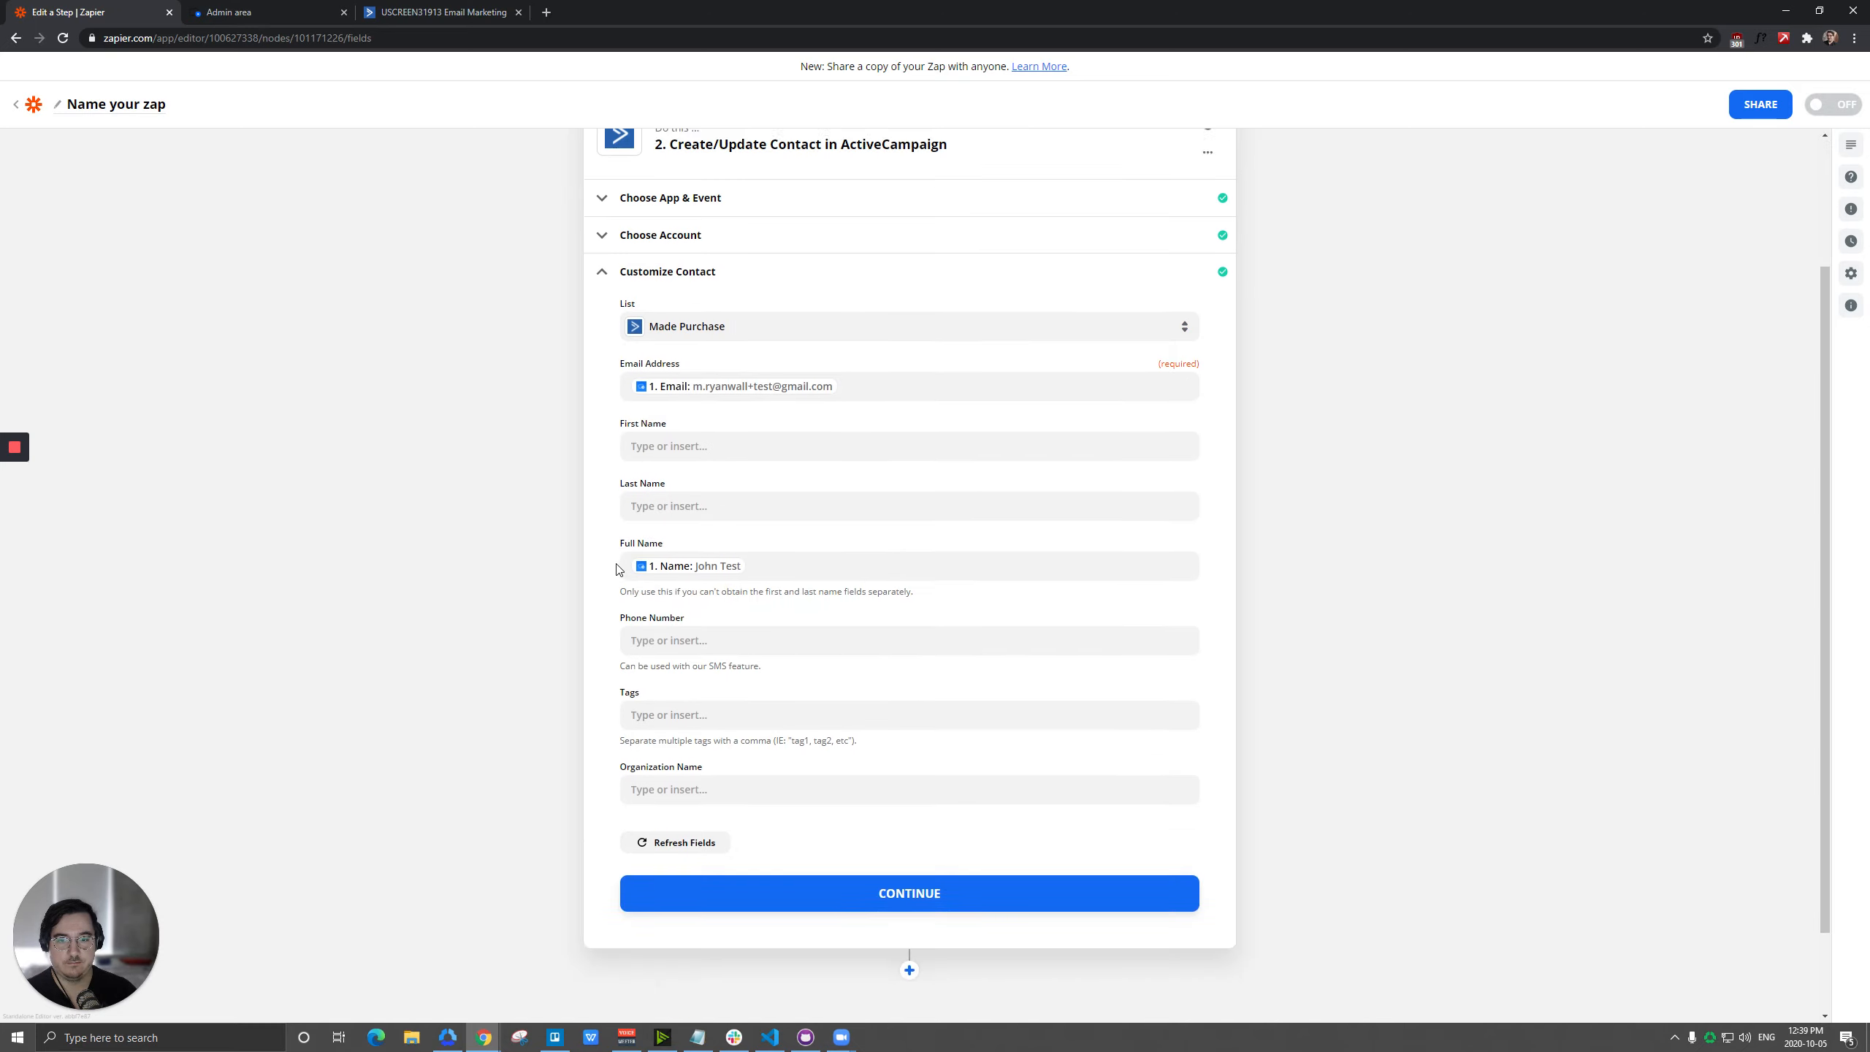
pyautogui.click(840, 891)
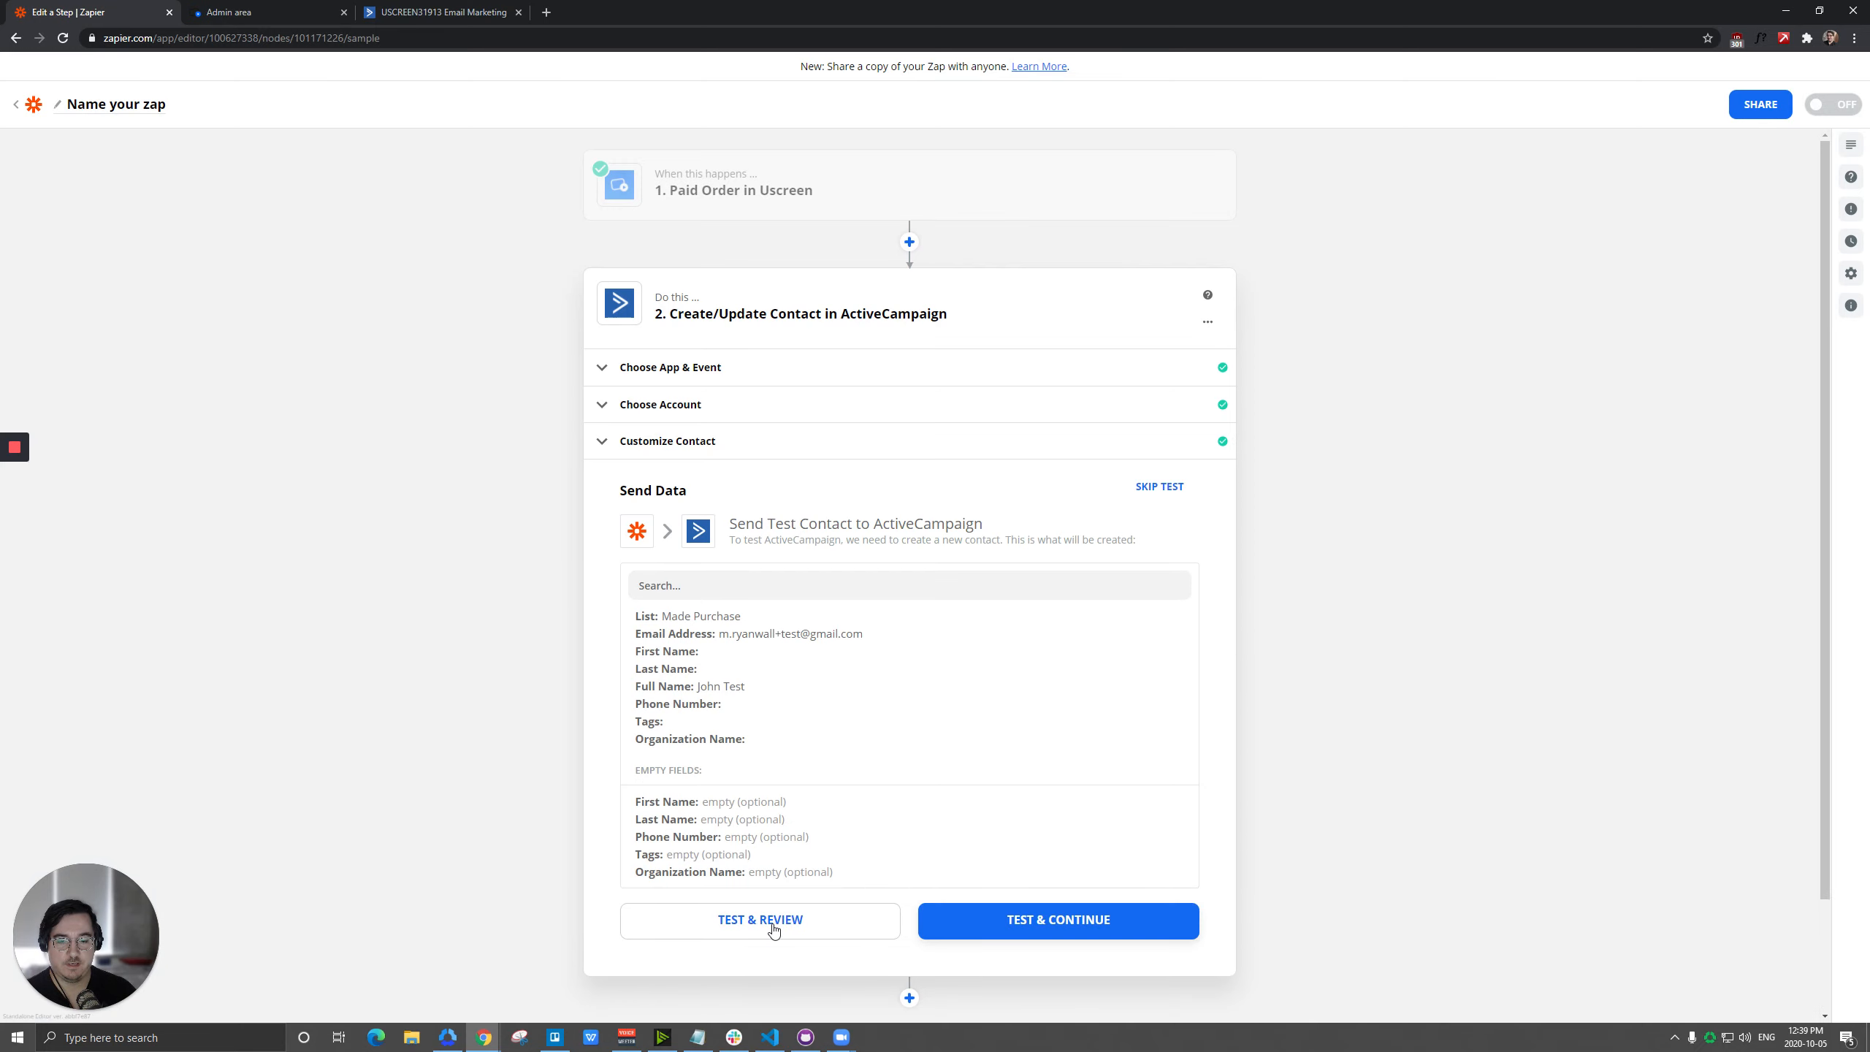
pyautogui.click(772, 925)
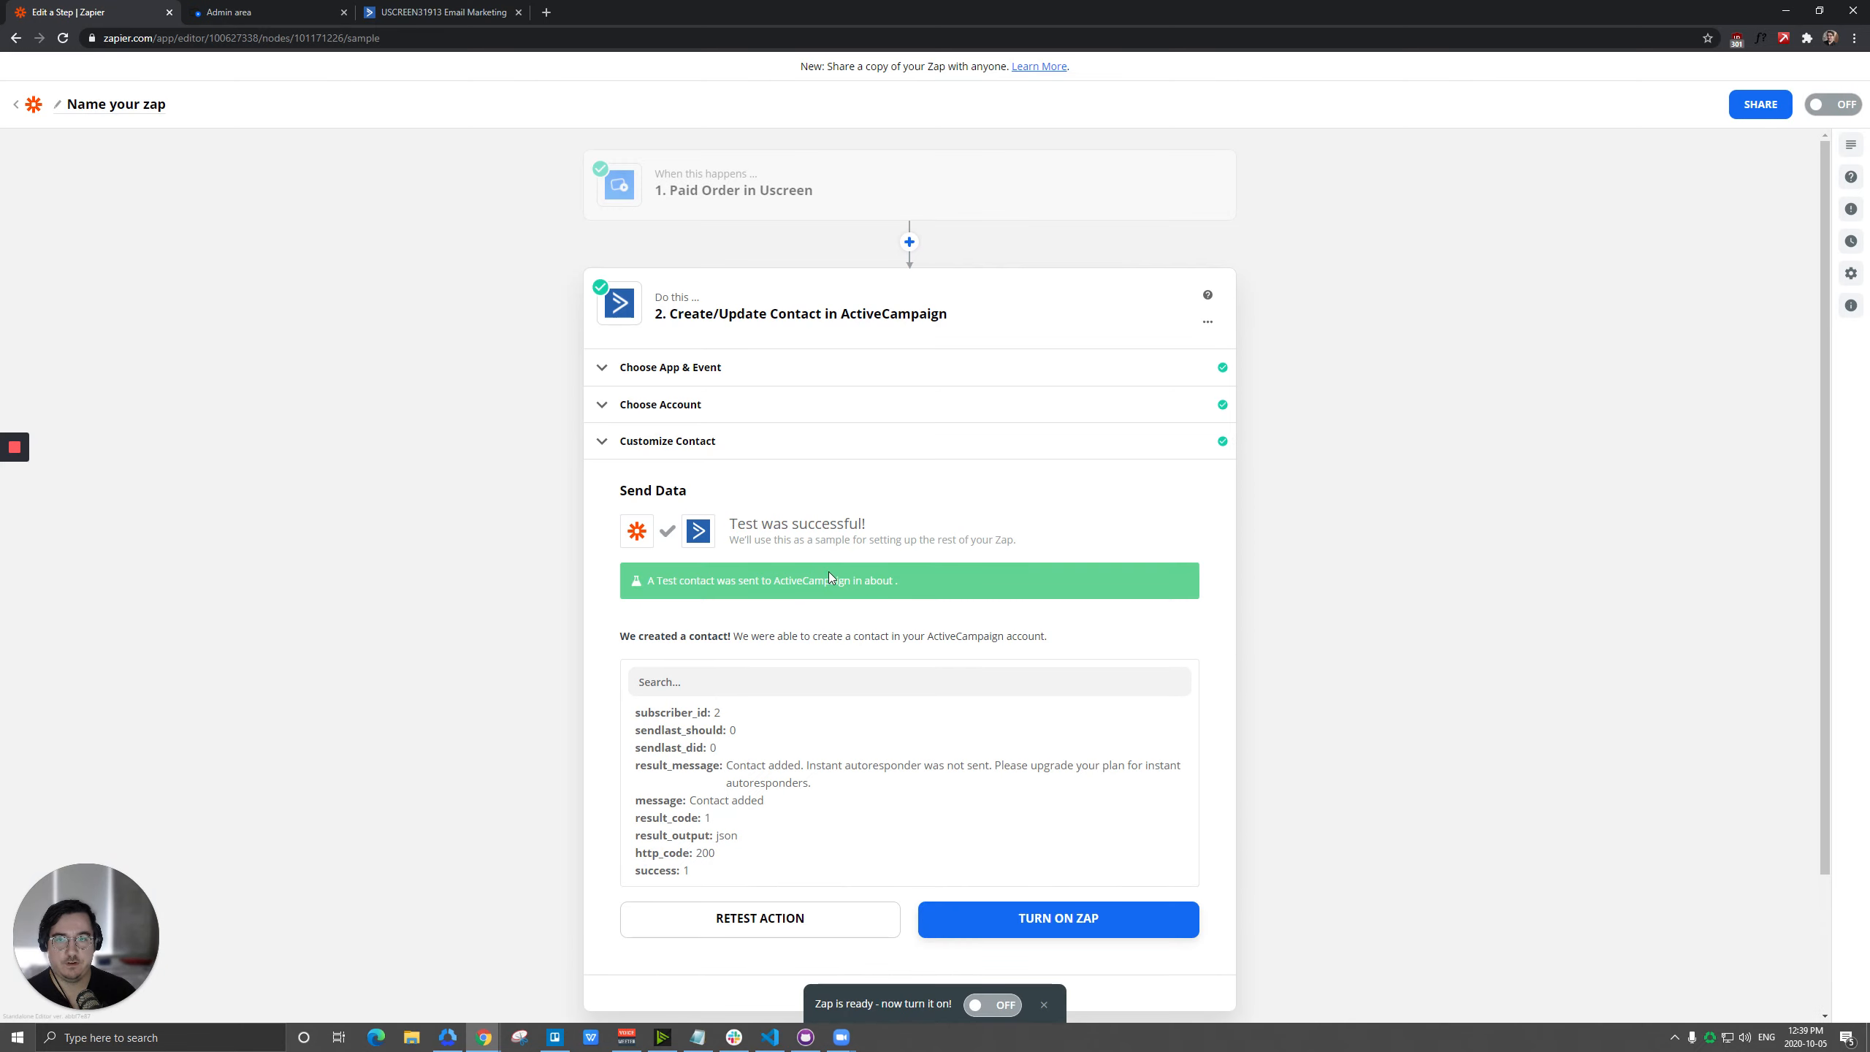
# Switch to ActiveCampaign, check the contacts in the Made Purchase list, and return to the overview of all lists.
pyautogui.click(442, 12)
pyautogui.click(283, 352)
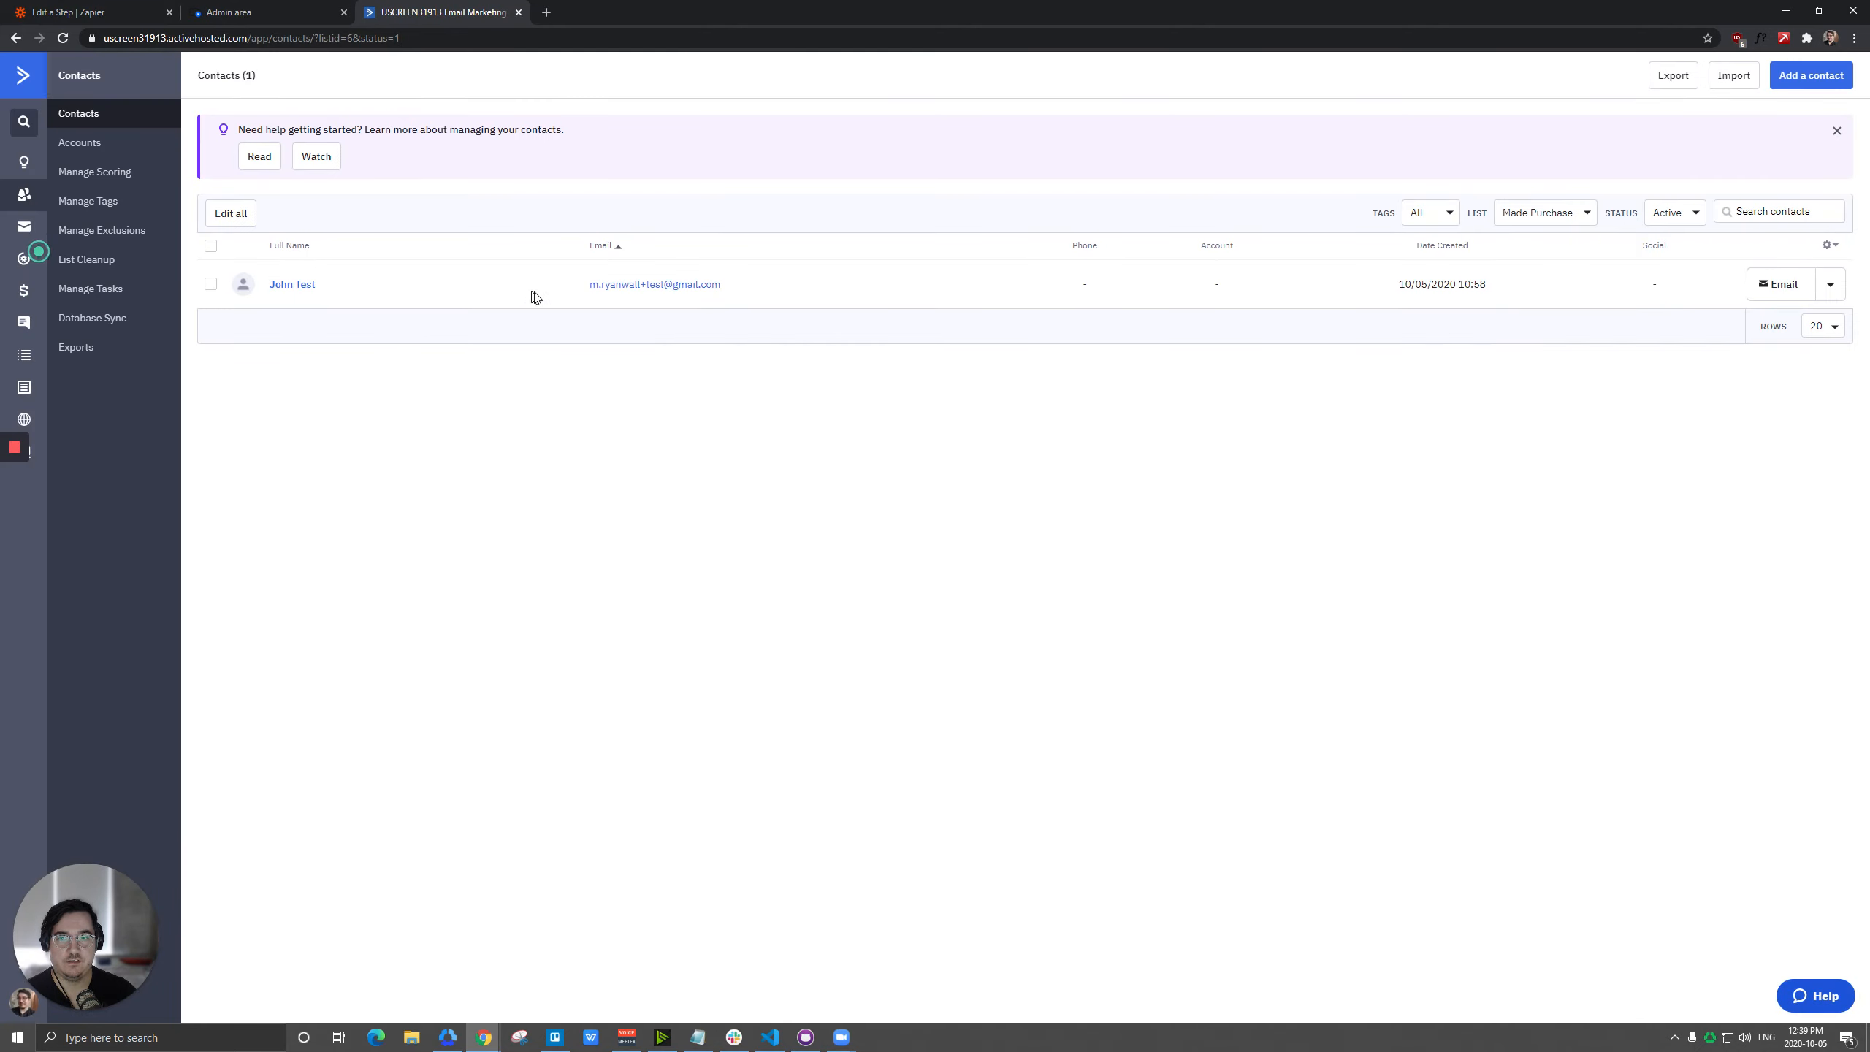
pyautogui.click(32, 354)
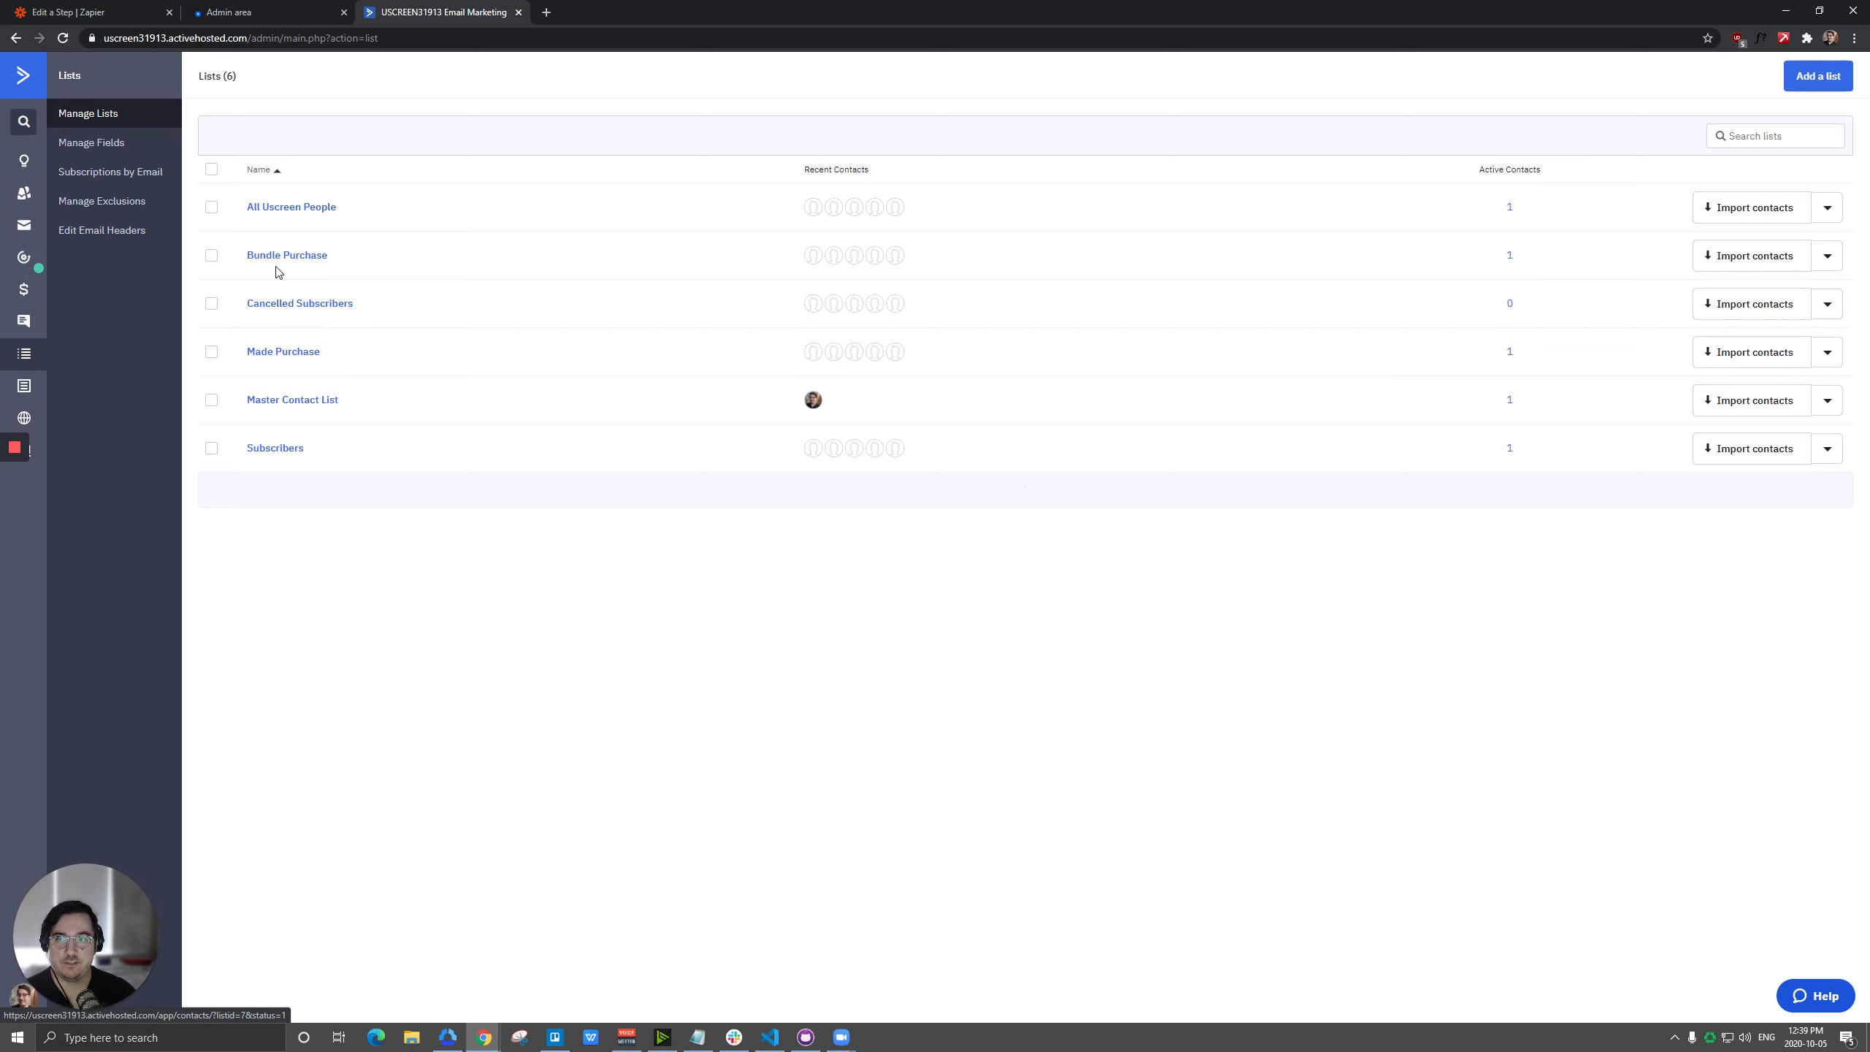
# Switch back to Zapier and insert a Filter step between the Paid Order trigger and the ActiveCampaign action.
pyautogui.click(65, 8)
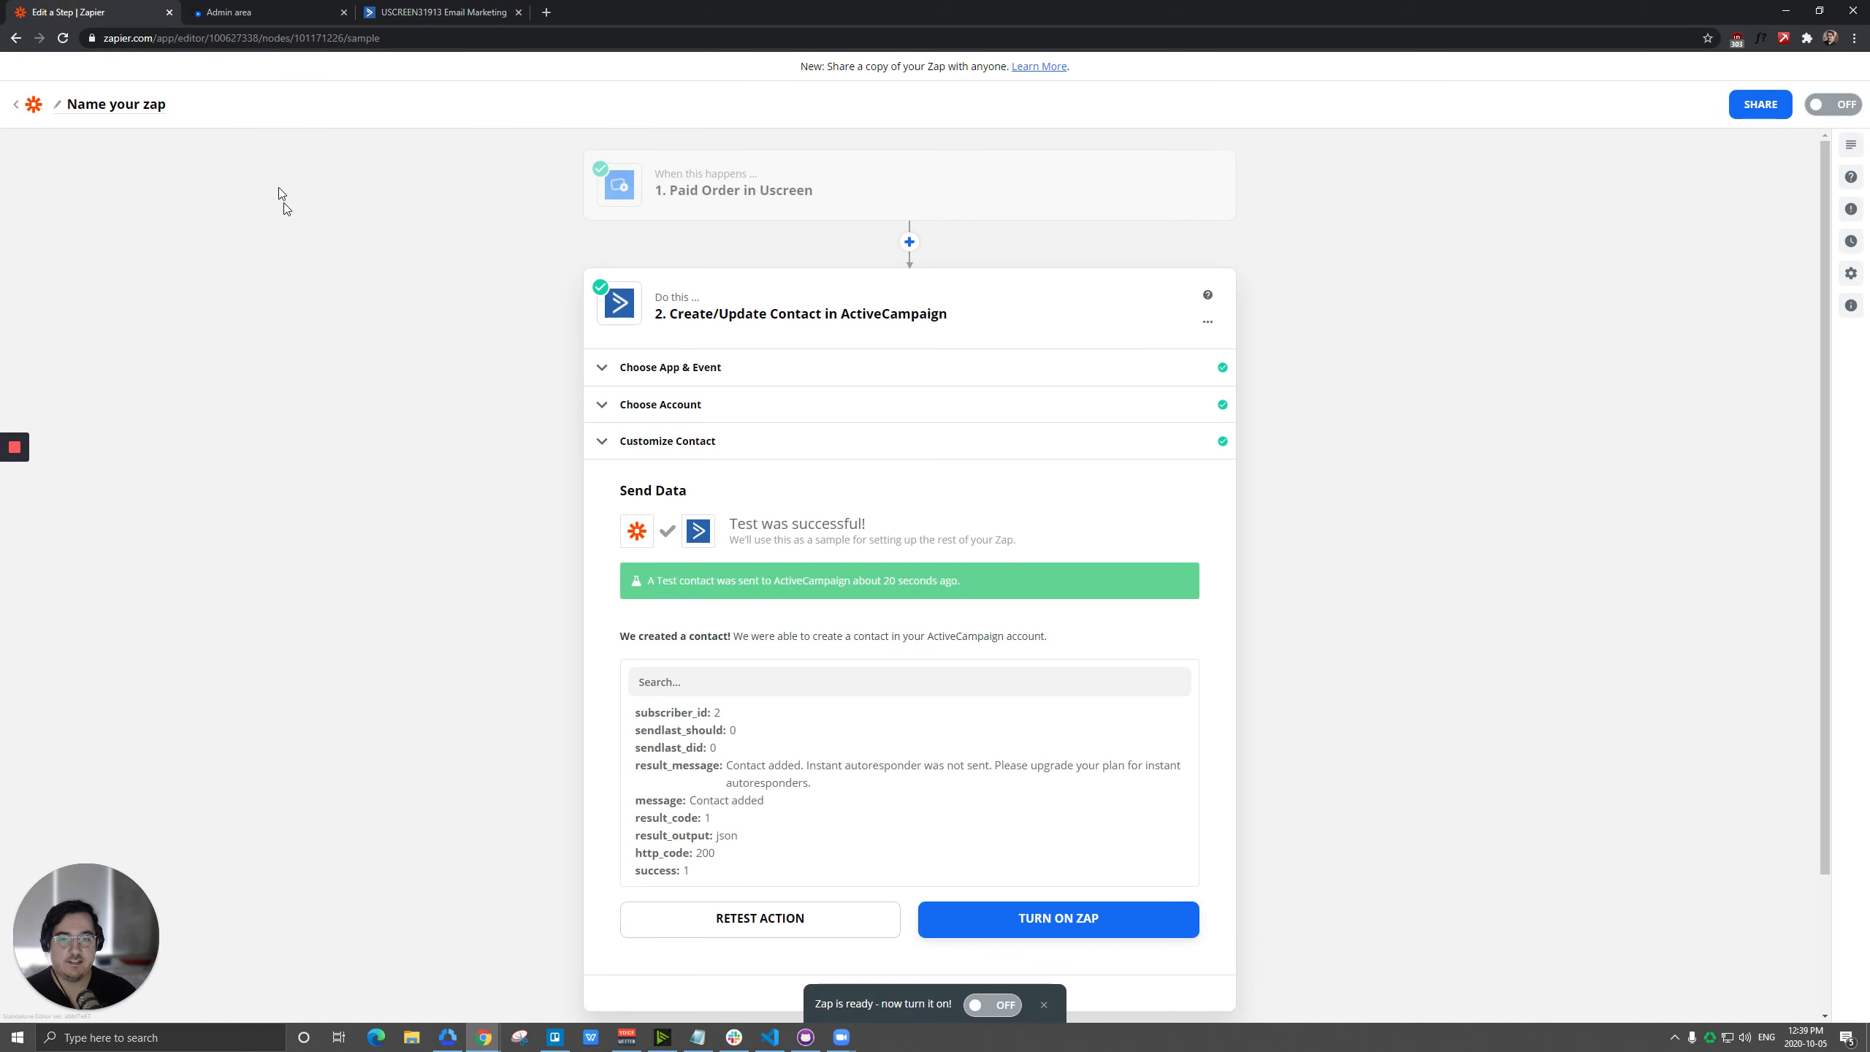
pyautogui.click(910, 243)
pyautogui.click(810, 349)
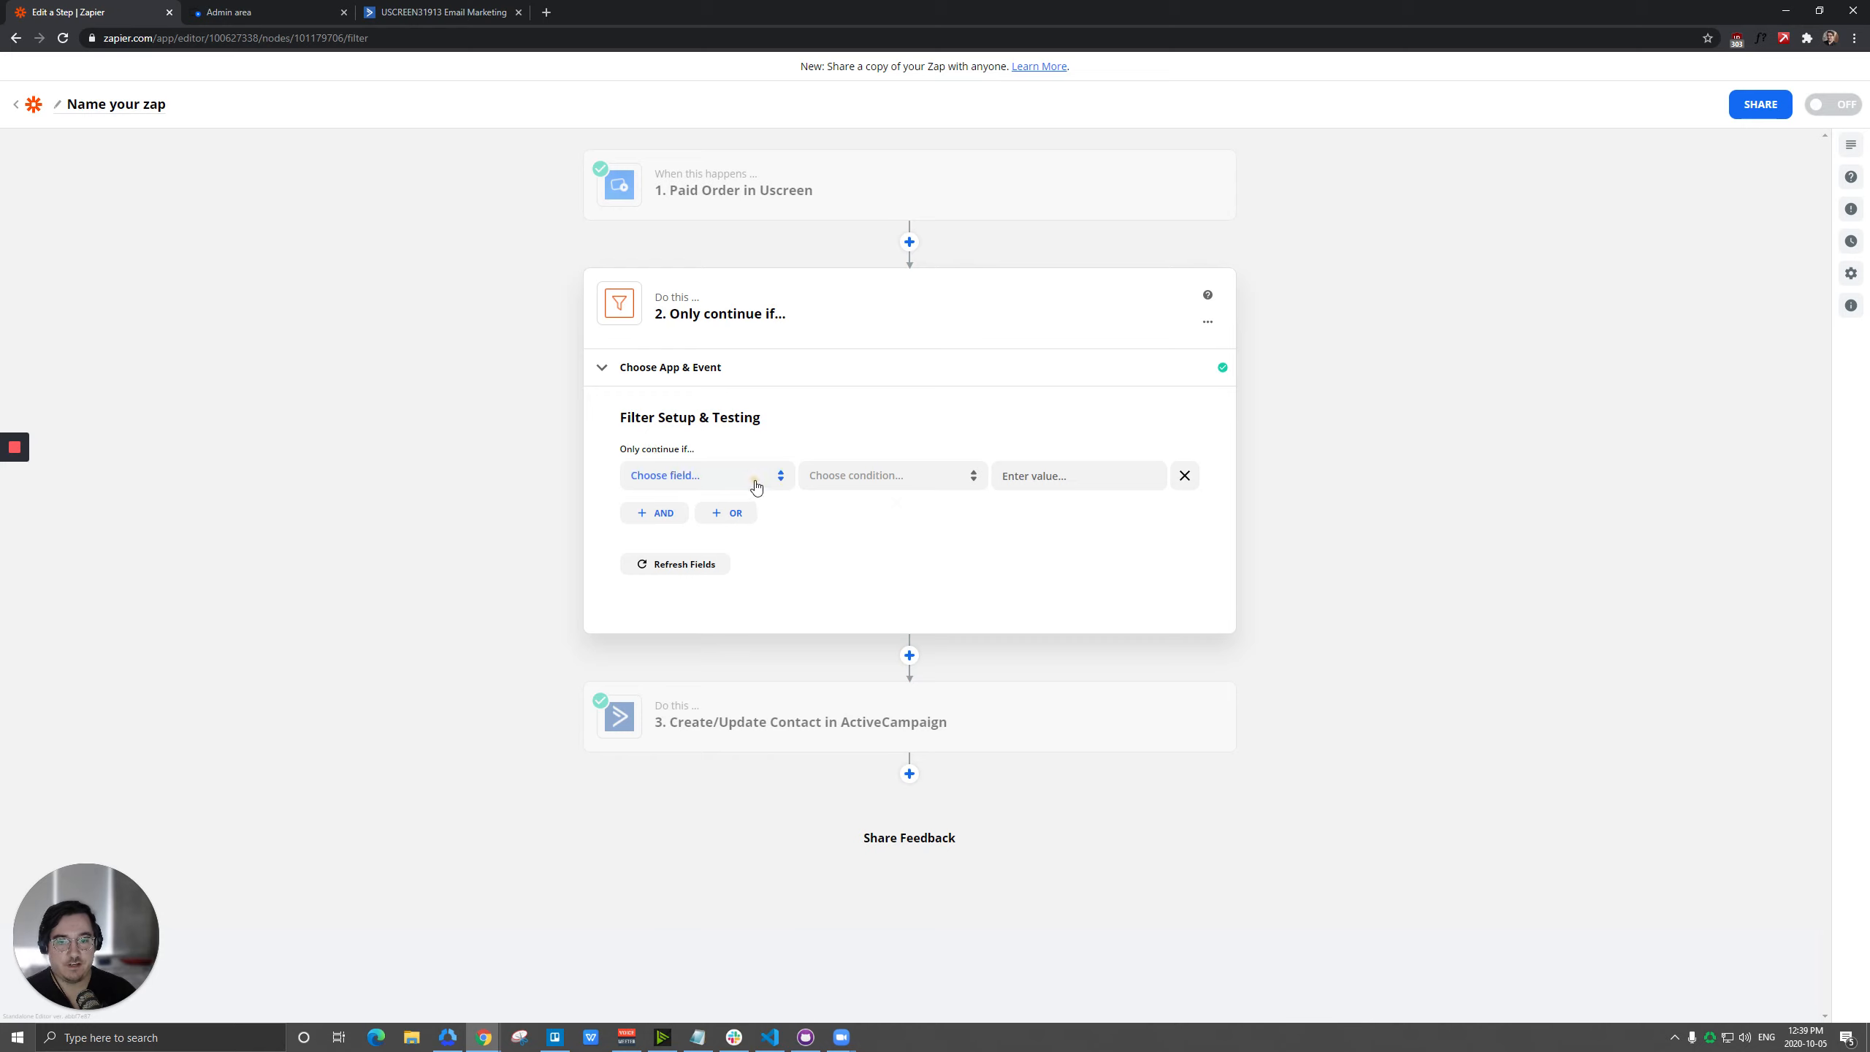
# Set the filter rule to use Offer Title from the Paid Order trigger with the condition (Text) Exactly matches.
pyautogui.click(756, 483)
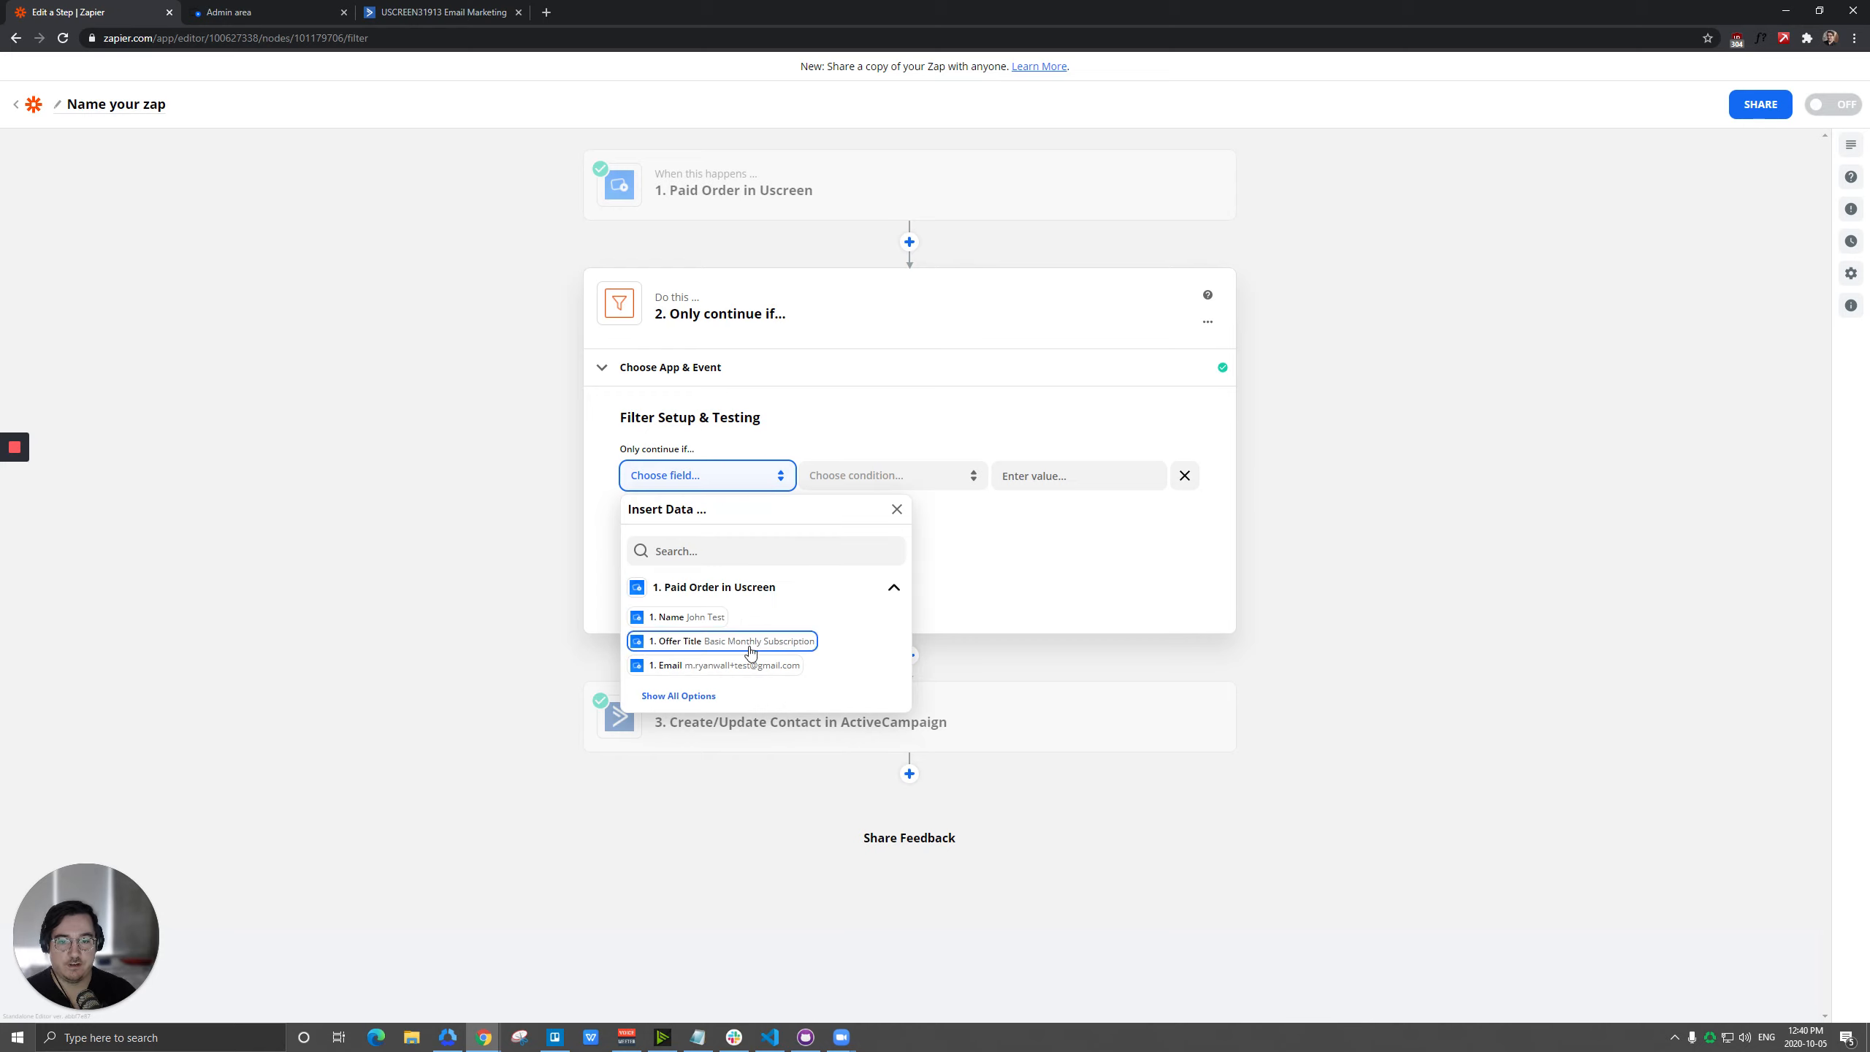
pyautogui.click(698, 642)
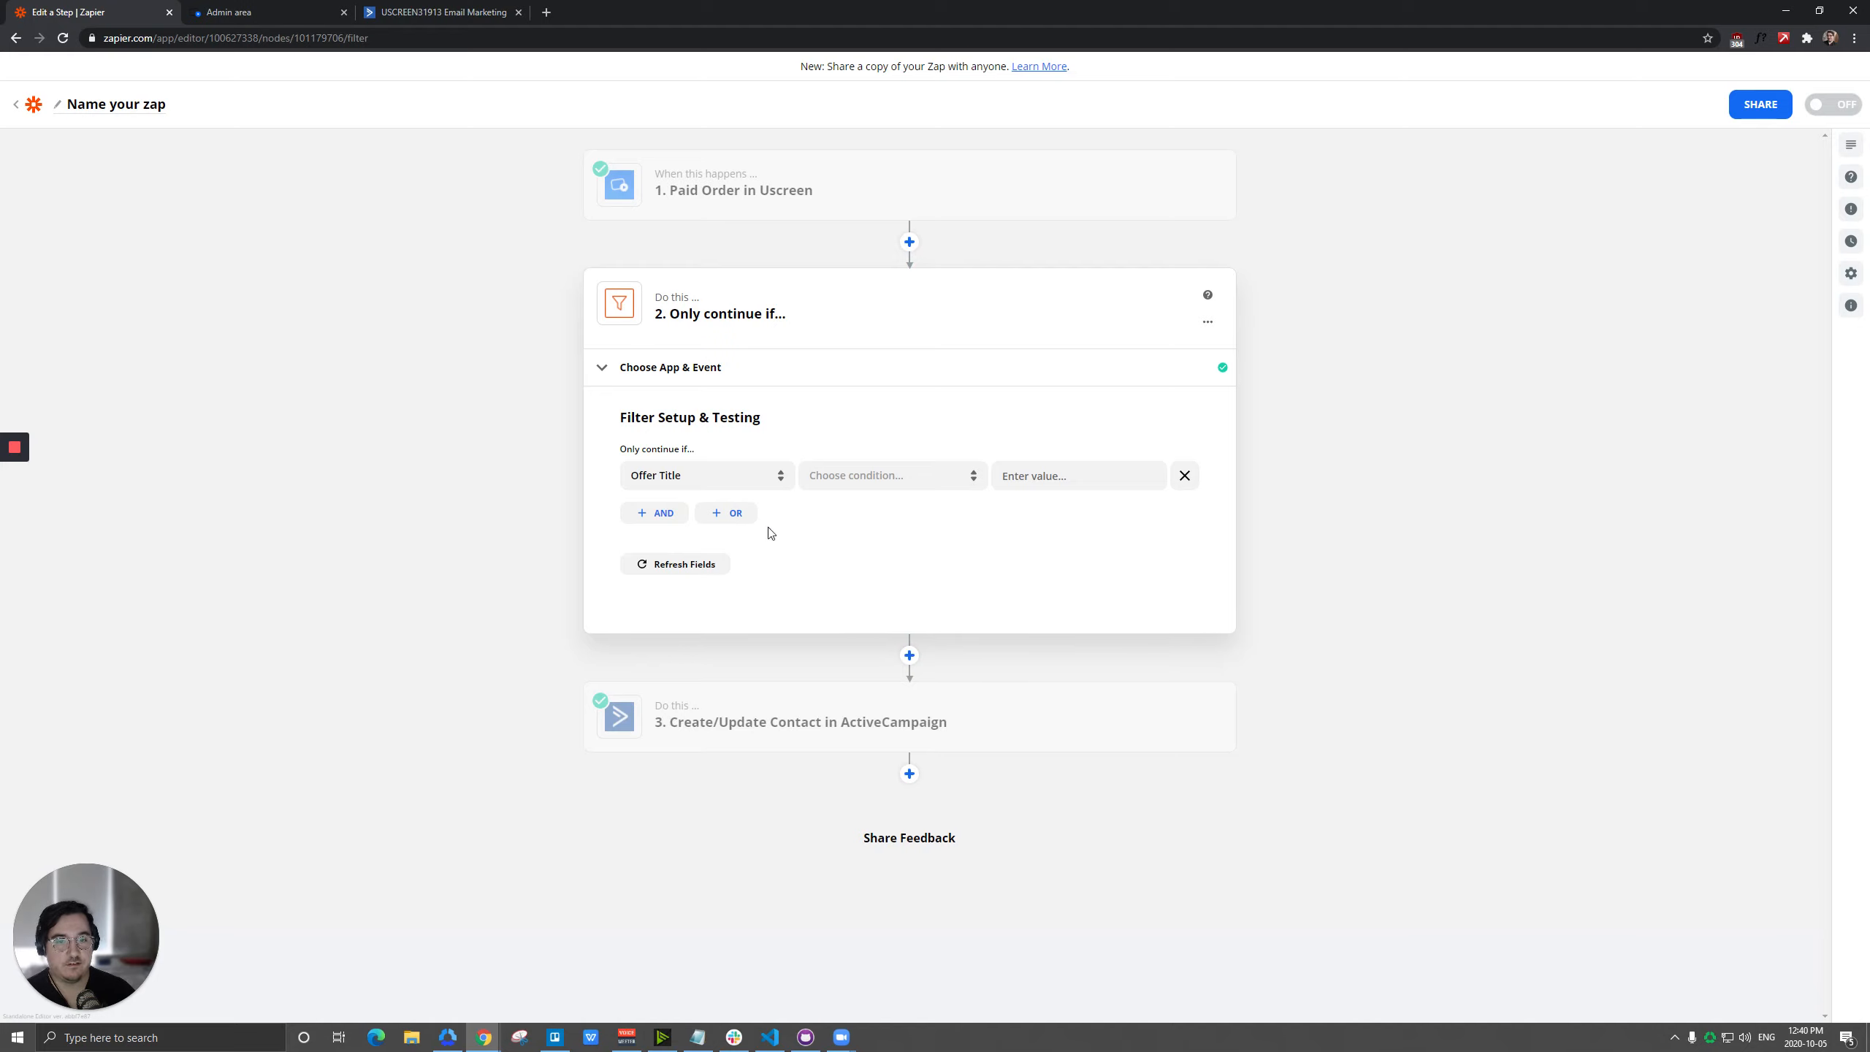
pyautogui.click(943, 485)
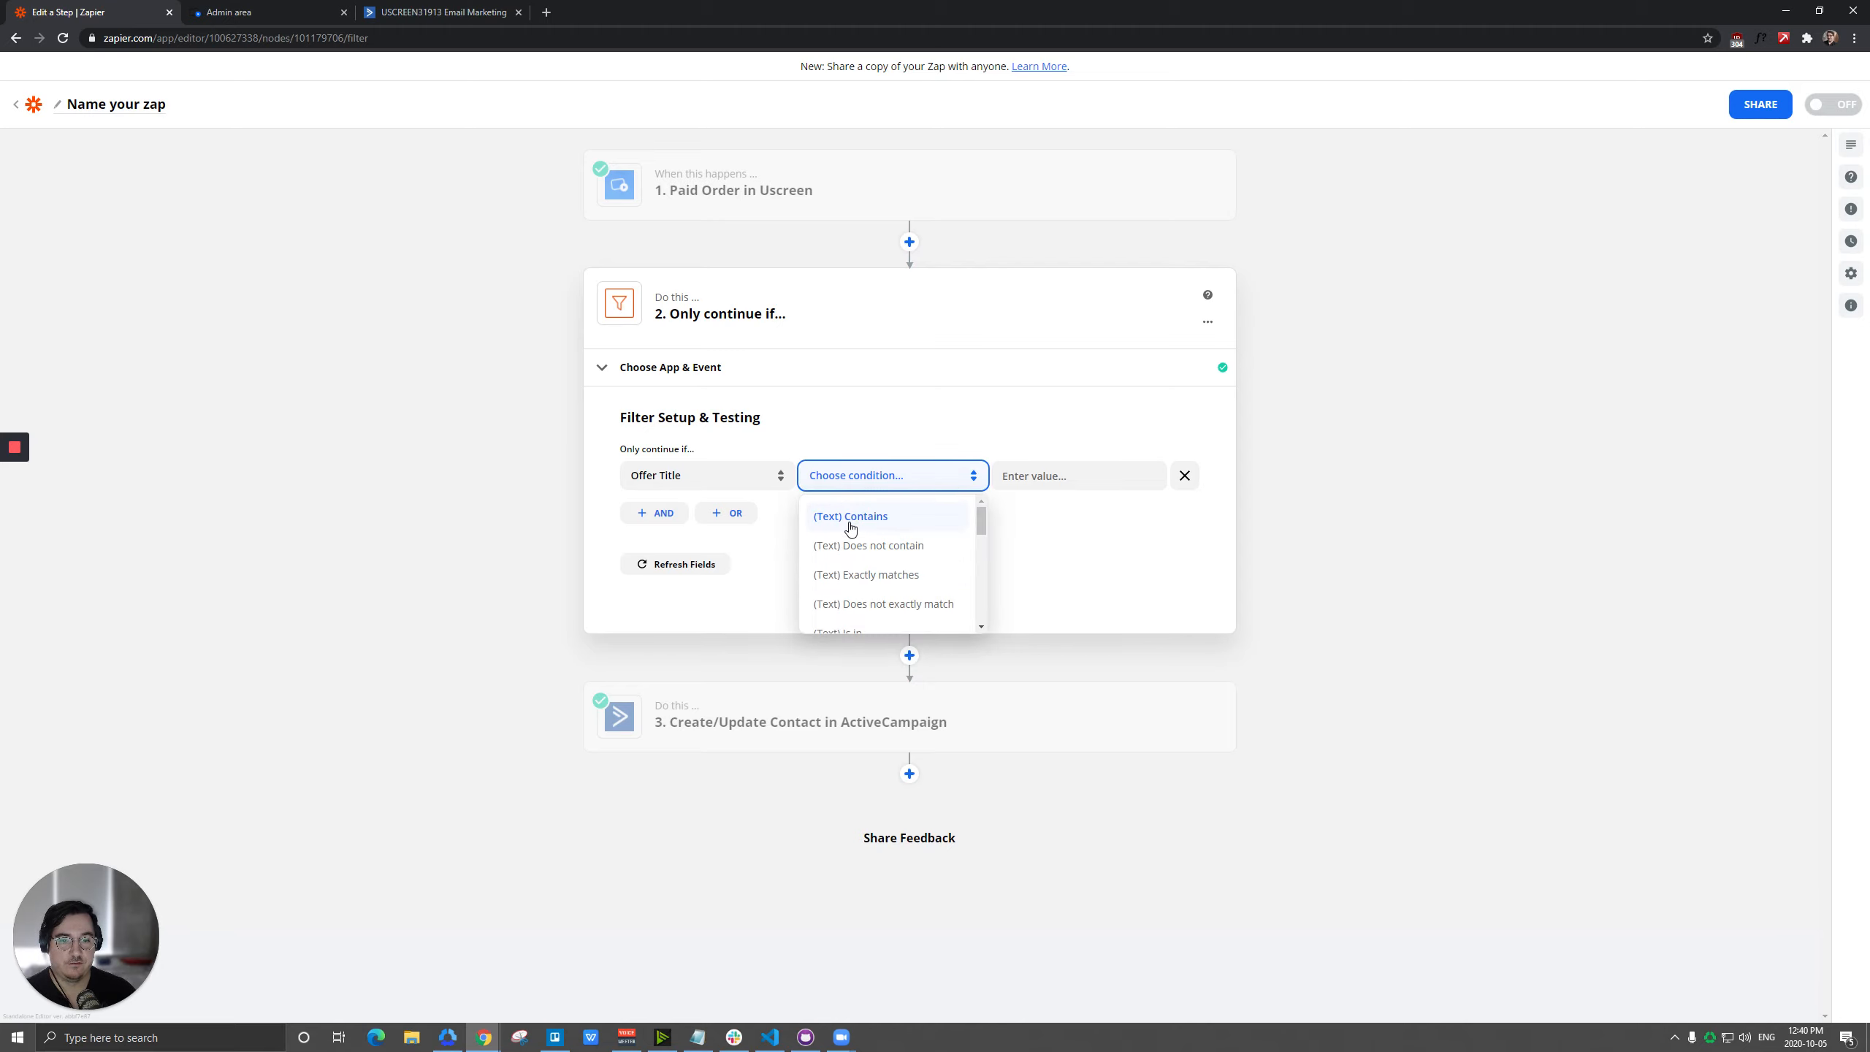
pyautogui.click(863, 576)
# Copy the offer title from the sample data, enter Basic Monthly Subscription as the filter value, and test the filter.
pyautogui.click(726, 476)
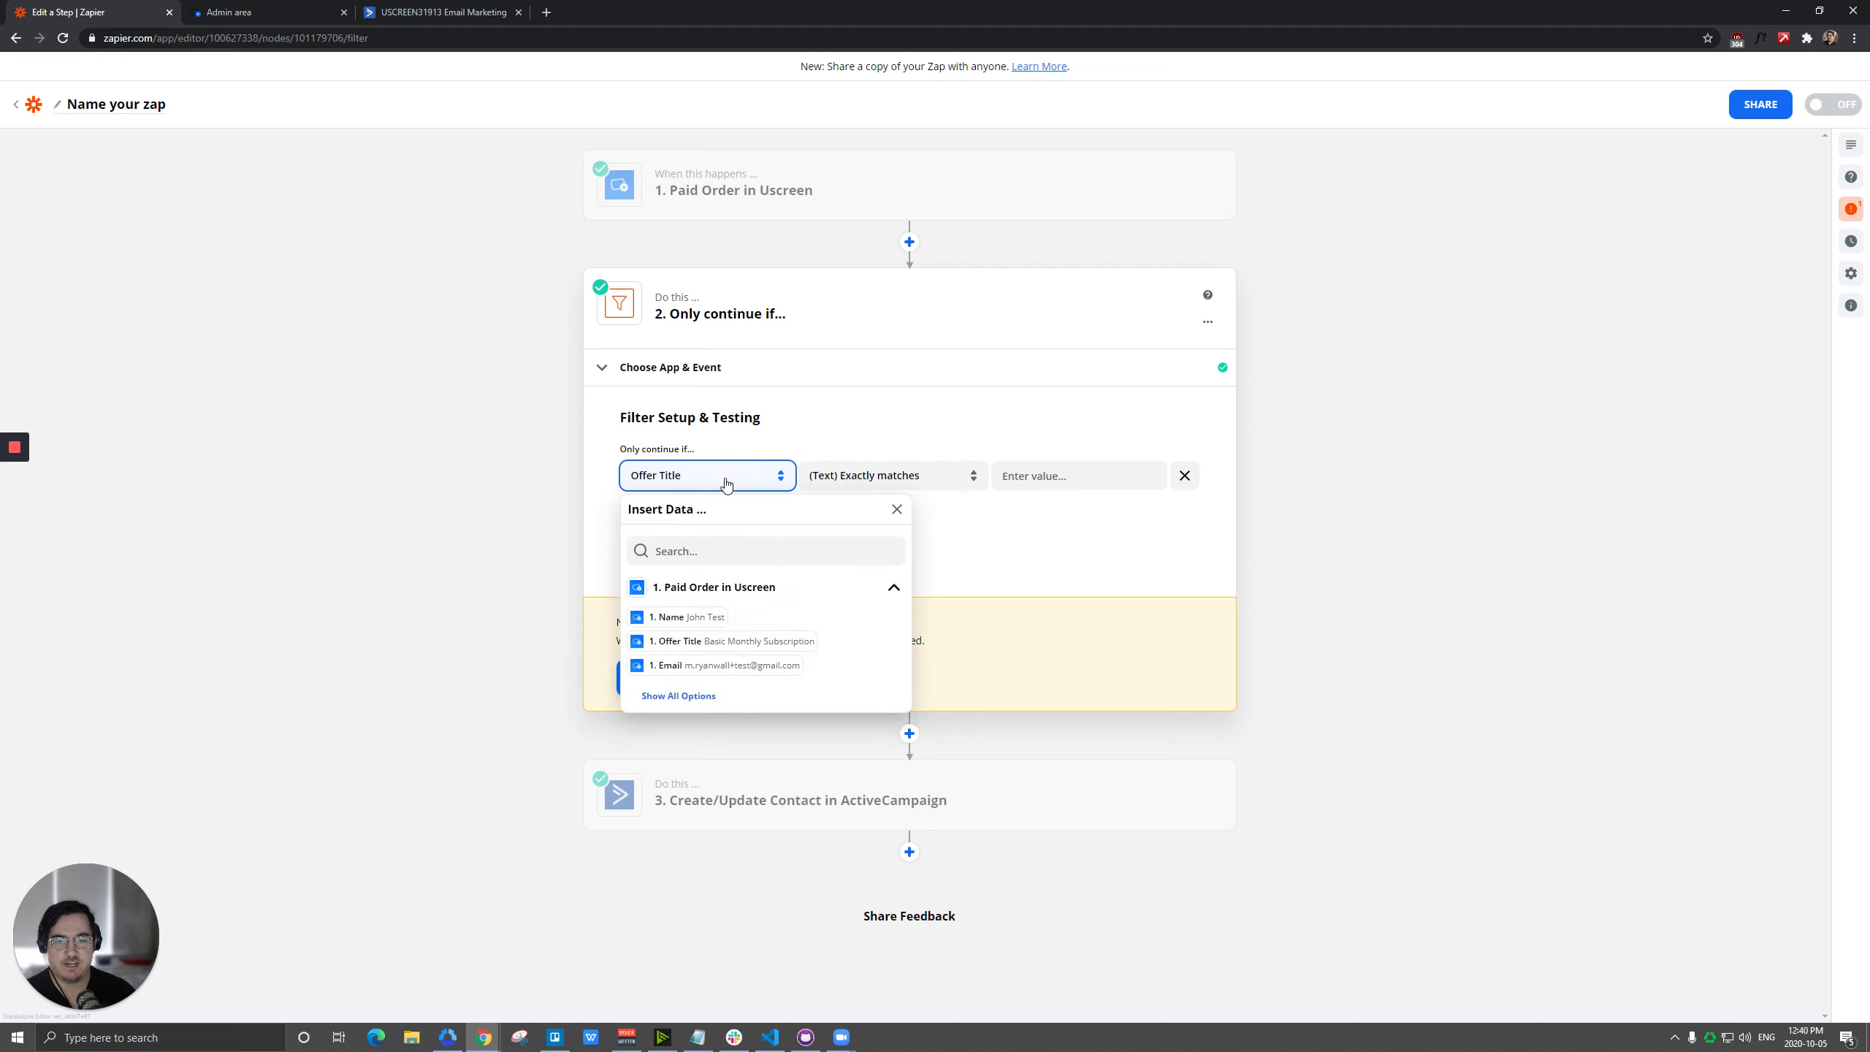
pyautogui.moveTo(702, 643); pyautogui.dragTo(815, 653)
pyautogui.hotkey('ctrl', 'c')
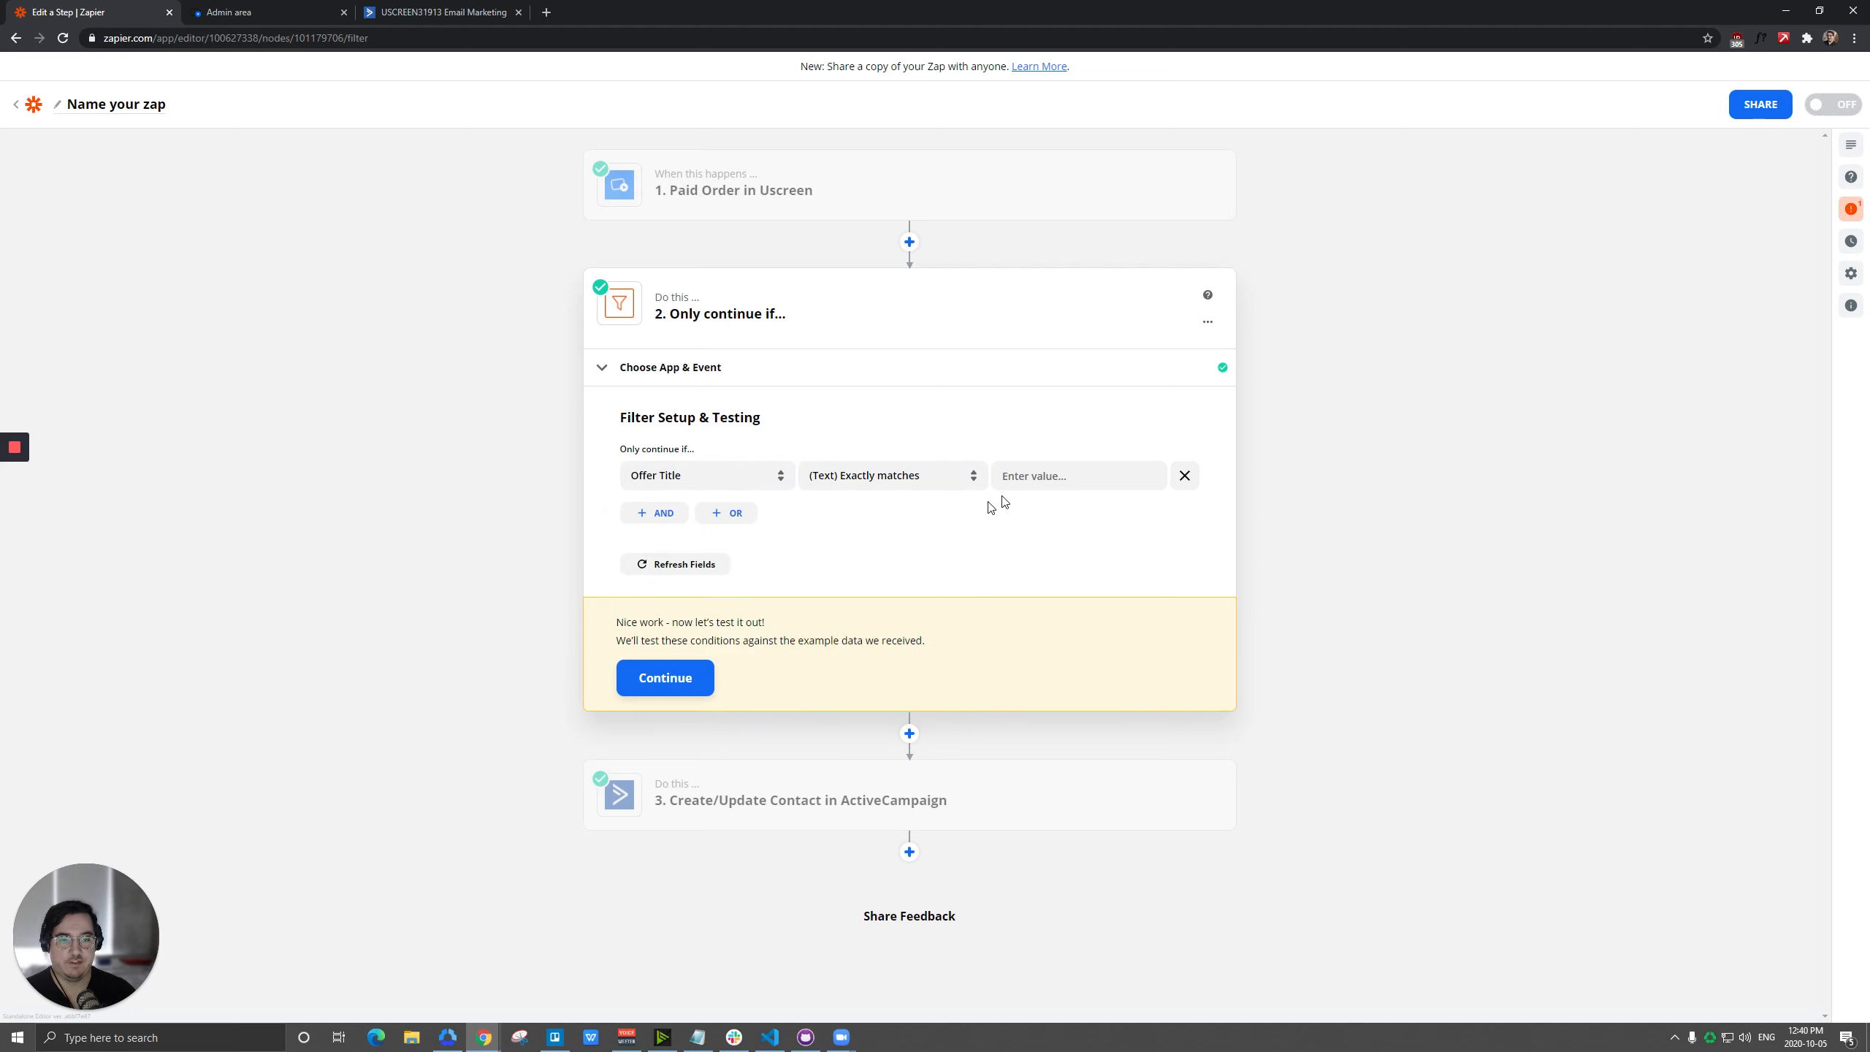
pyautogui.click(1009, 477)
pyautogui.hotkey('ctrl', 'v')
pyautogui.press('Delete')
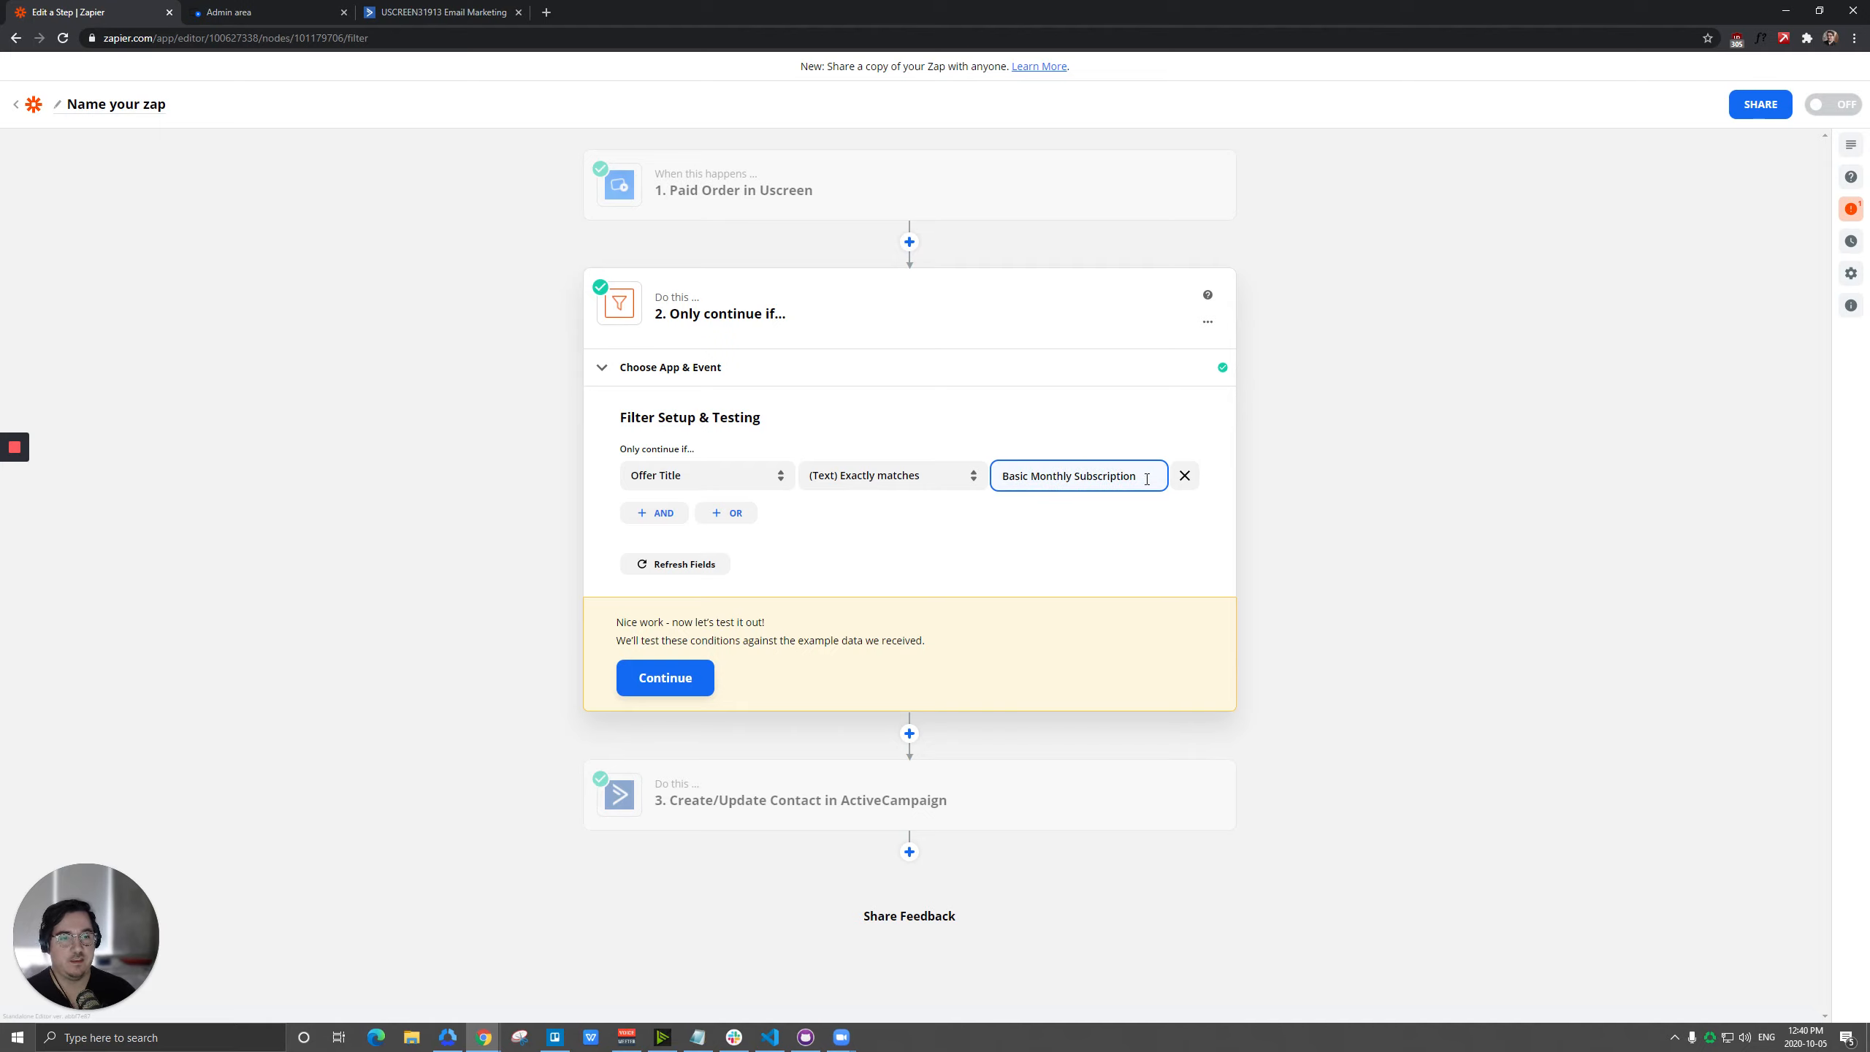
pyautogui.click(670, 678)
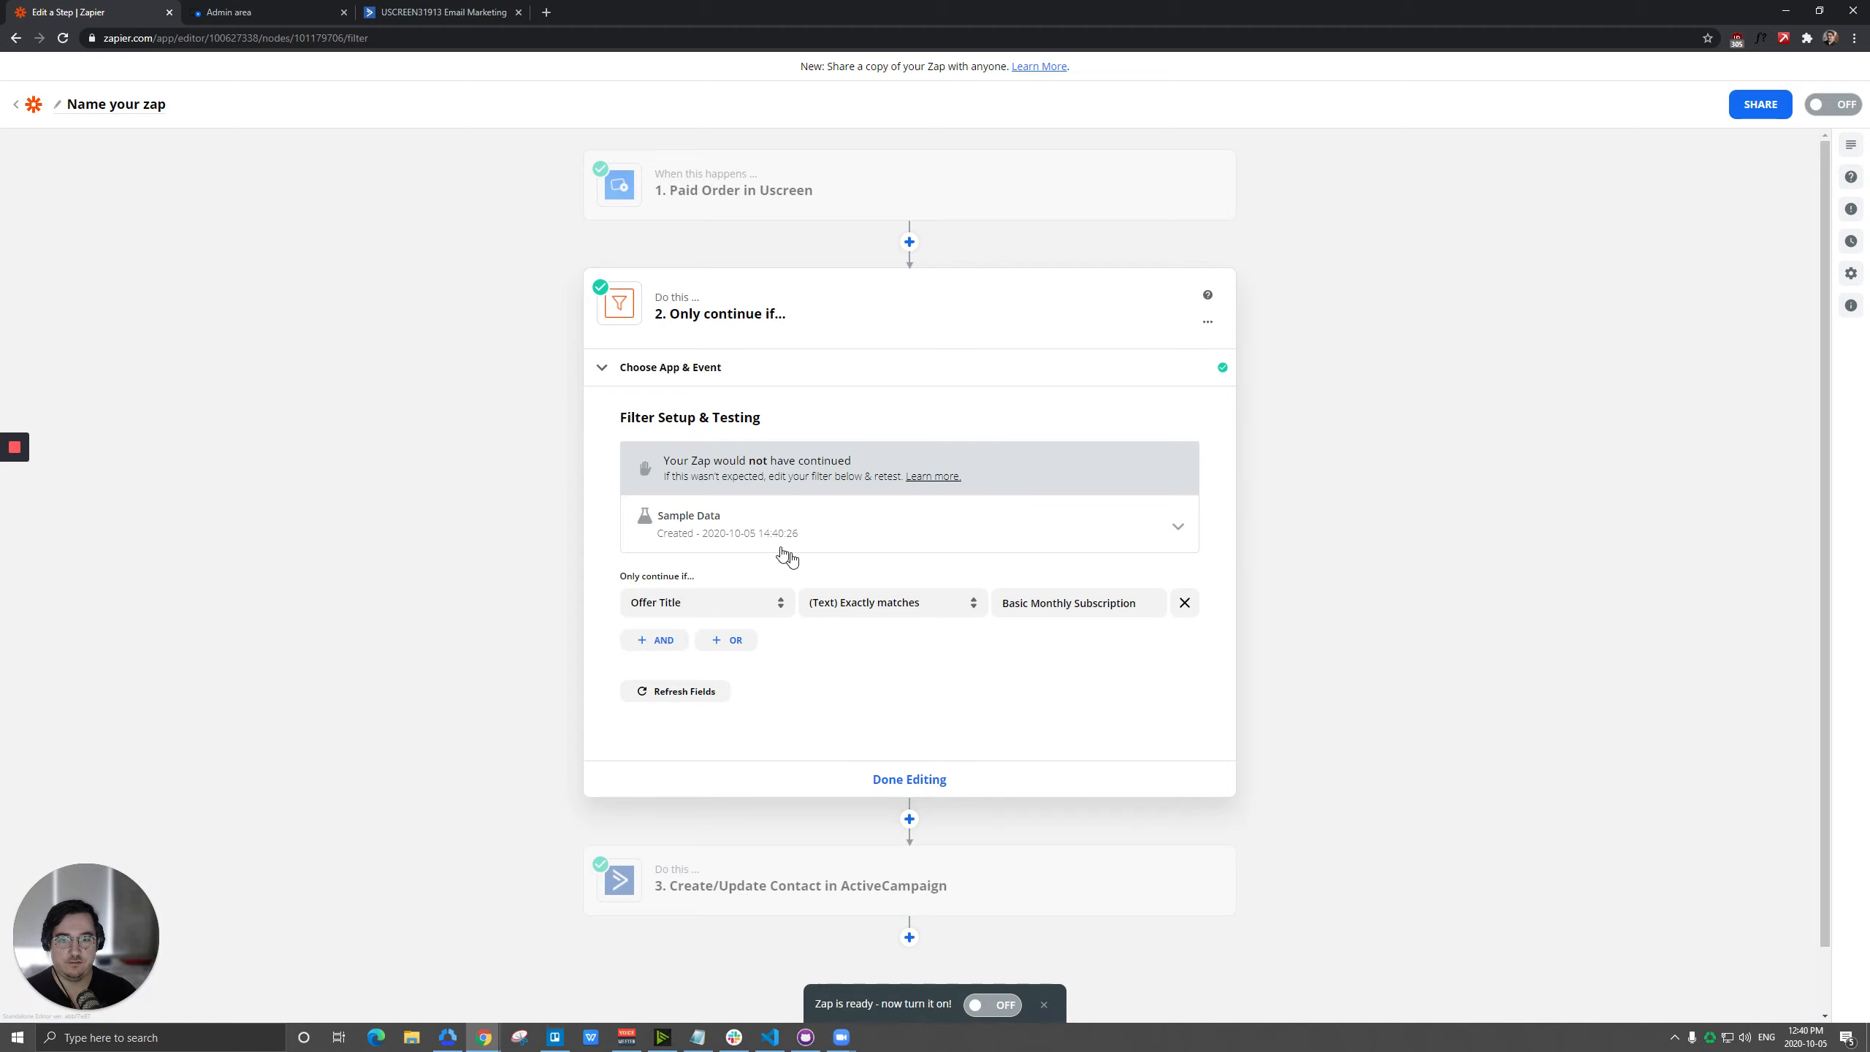
# Change the Offer Title filter condition to (Text) Contains and retest the filter with Basic Monthly Subscription.
pyautogui.click(1067, 606)
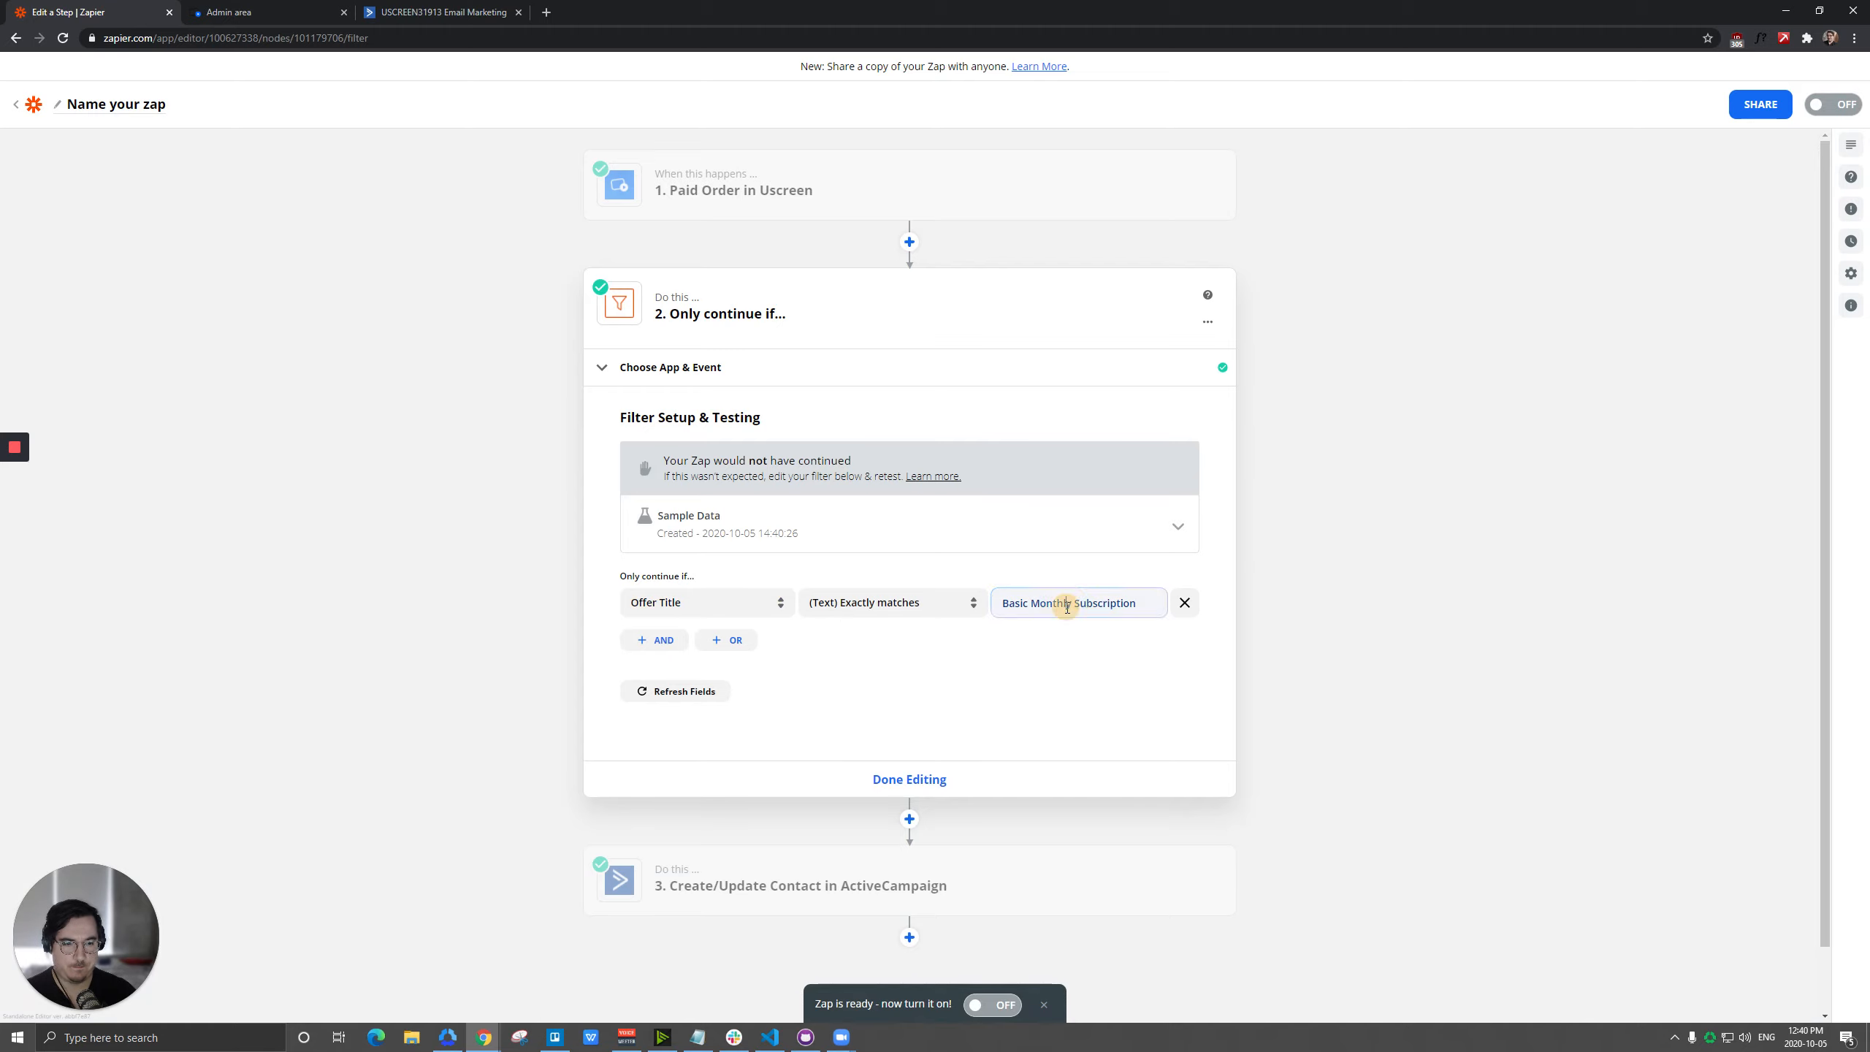
pyautogui.click(891, 477)
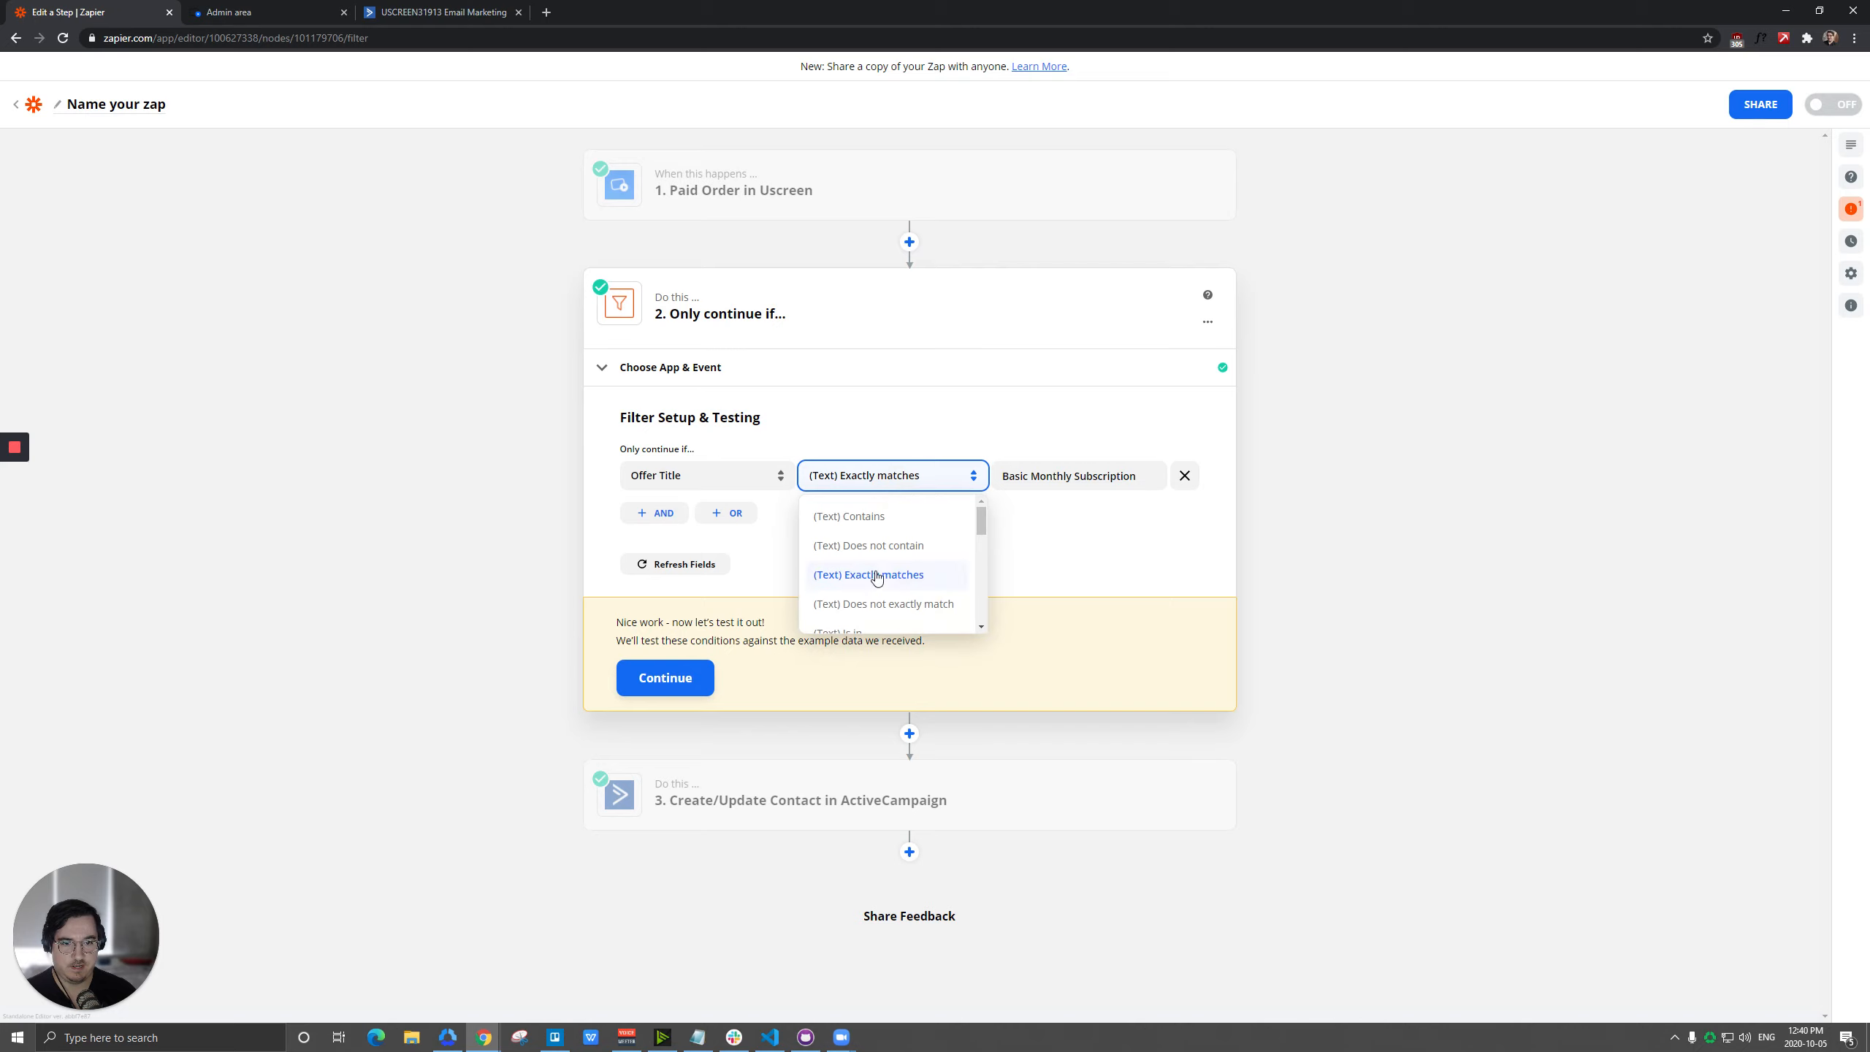
pyautogui.click(862, 517)
pyautogui.click(665, 678)
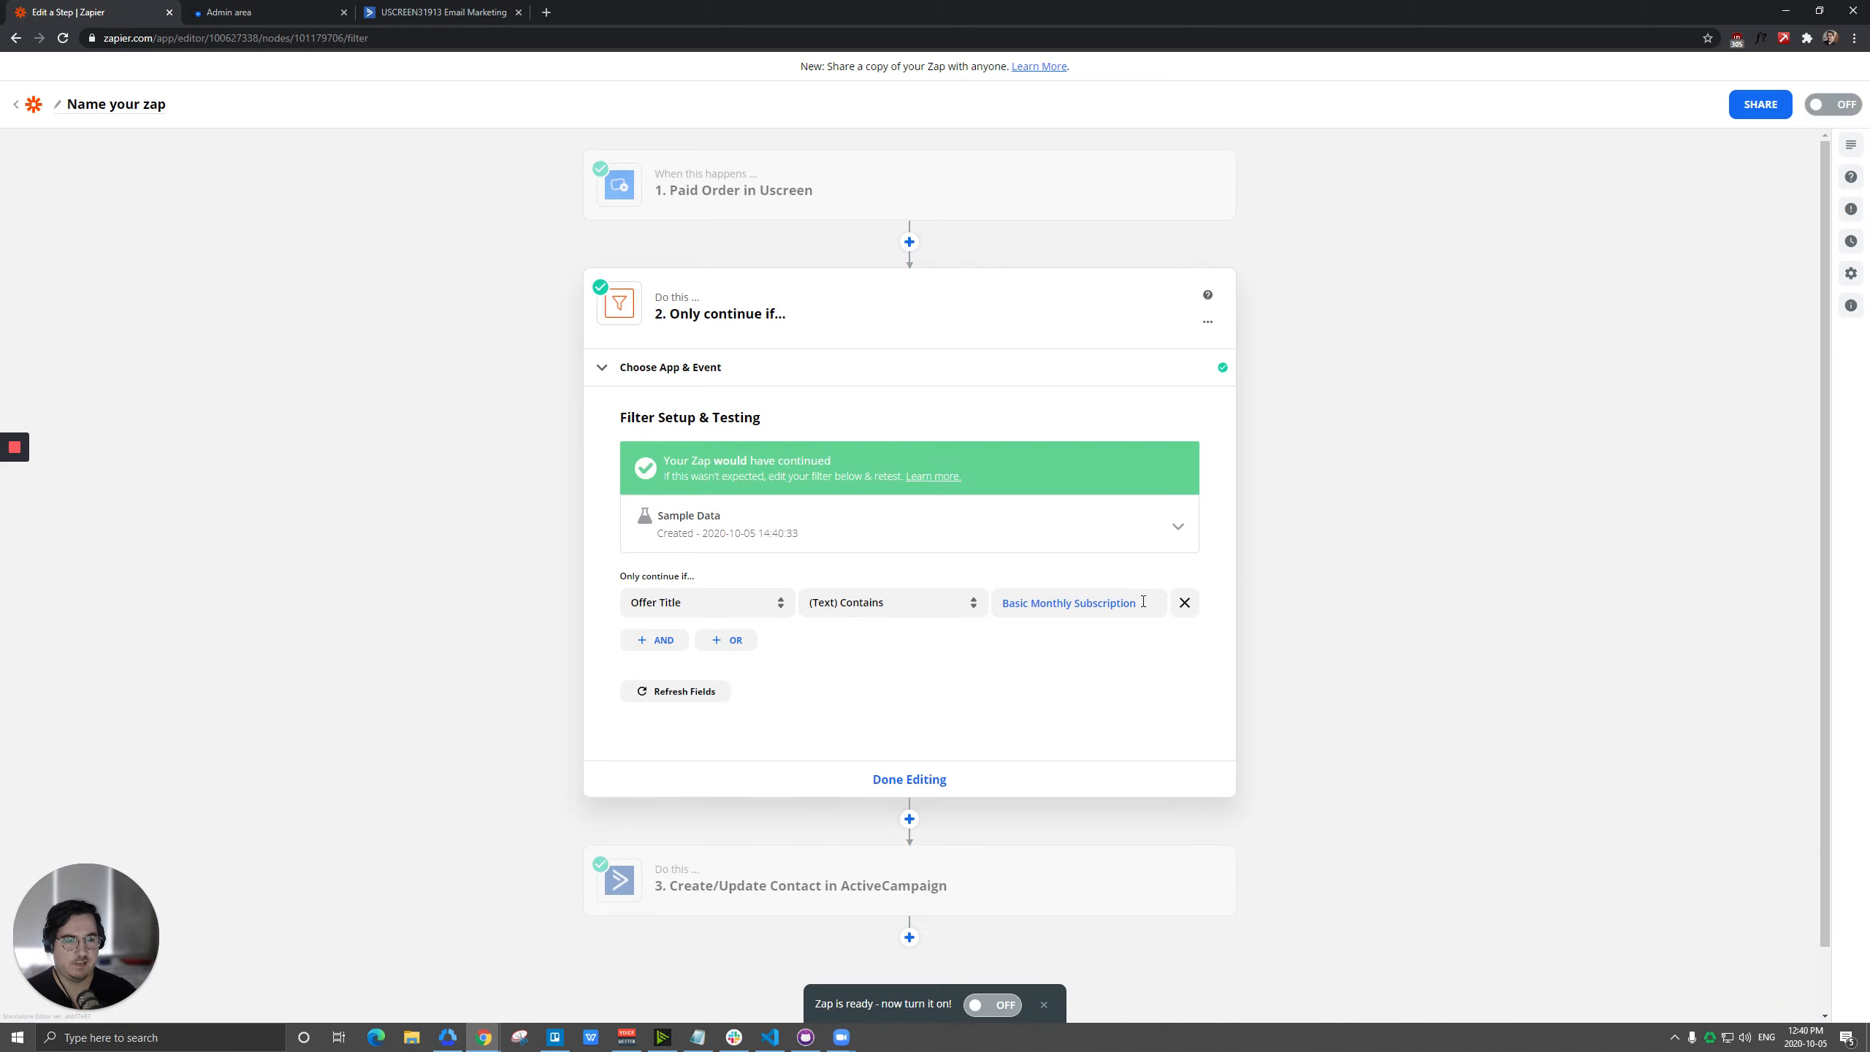
pyautogui.click(1145, 602)
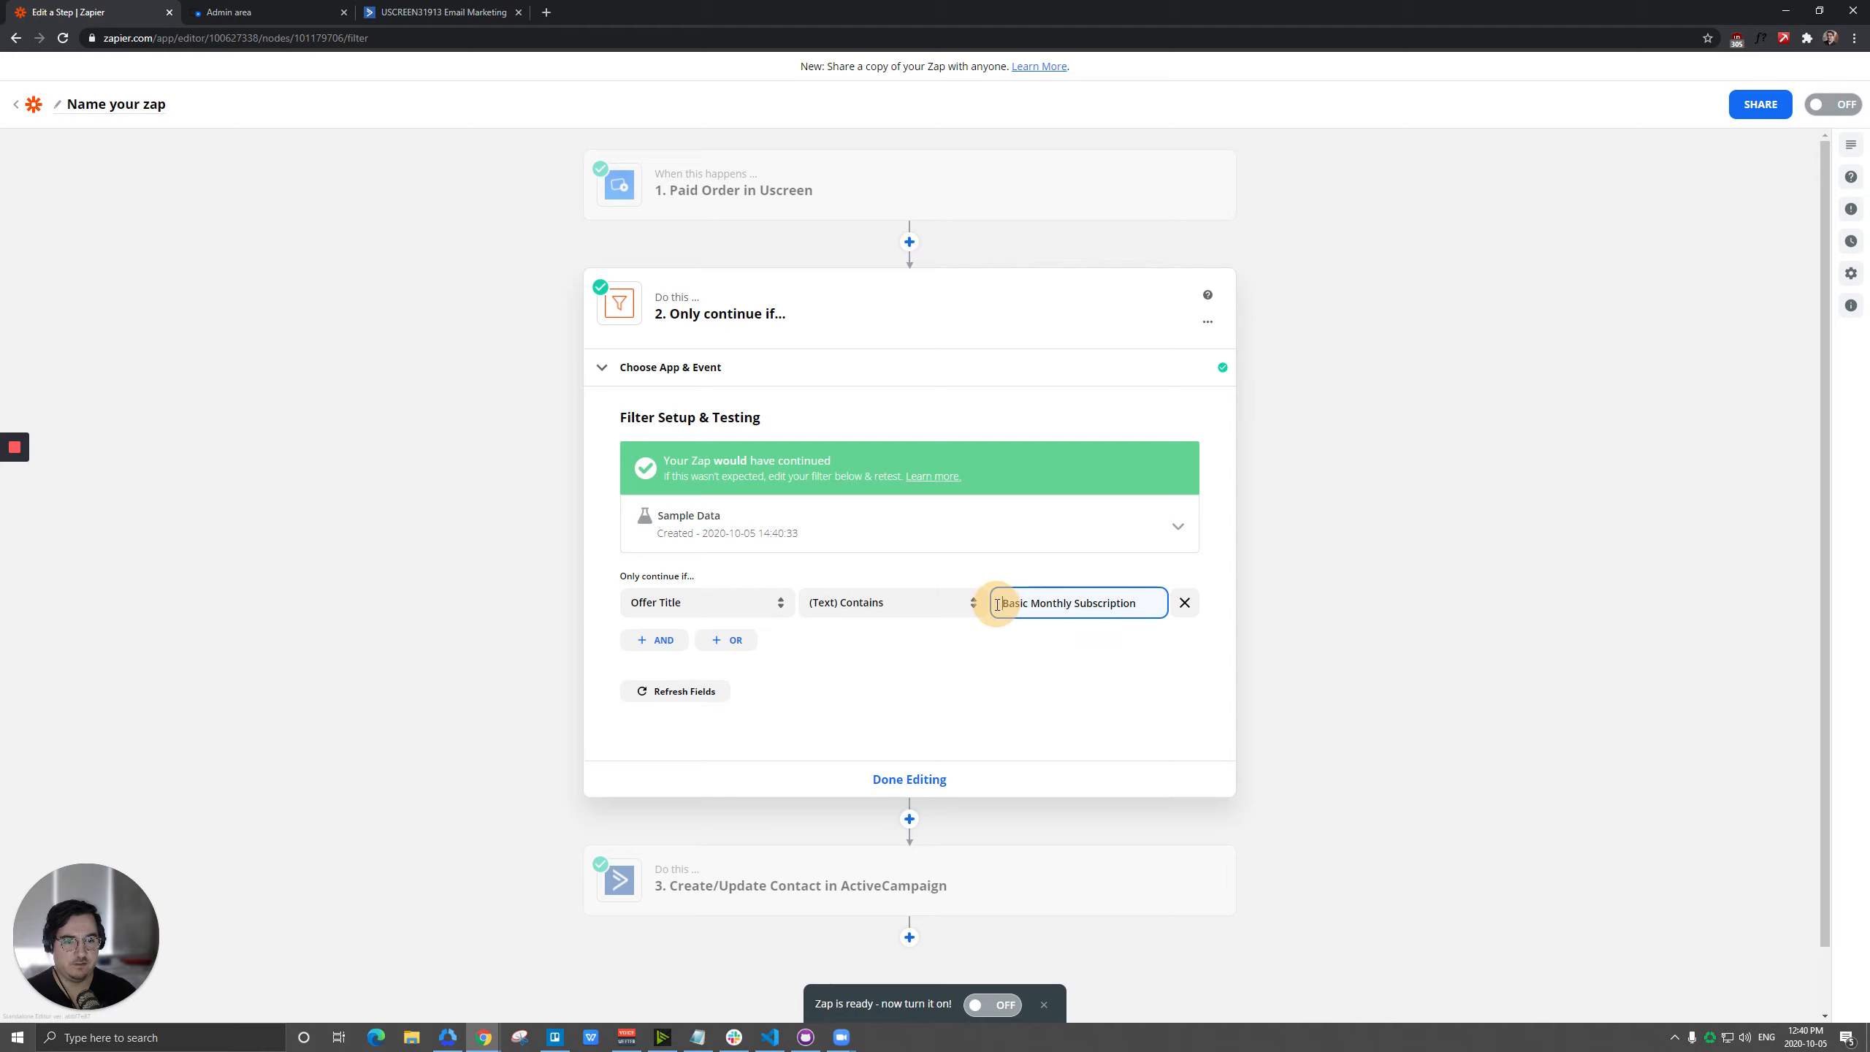
pyautogui.click(901, 778)
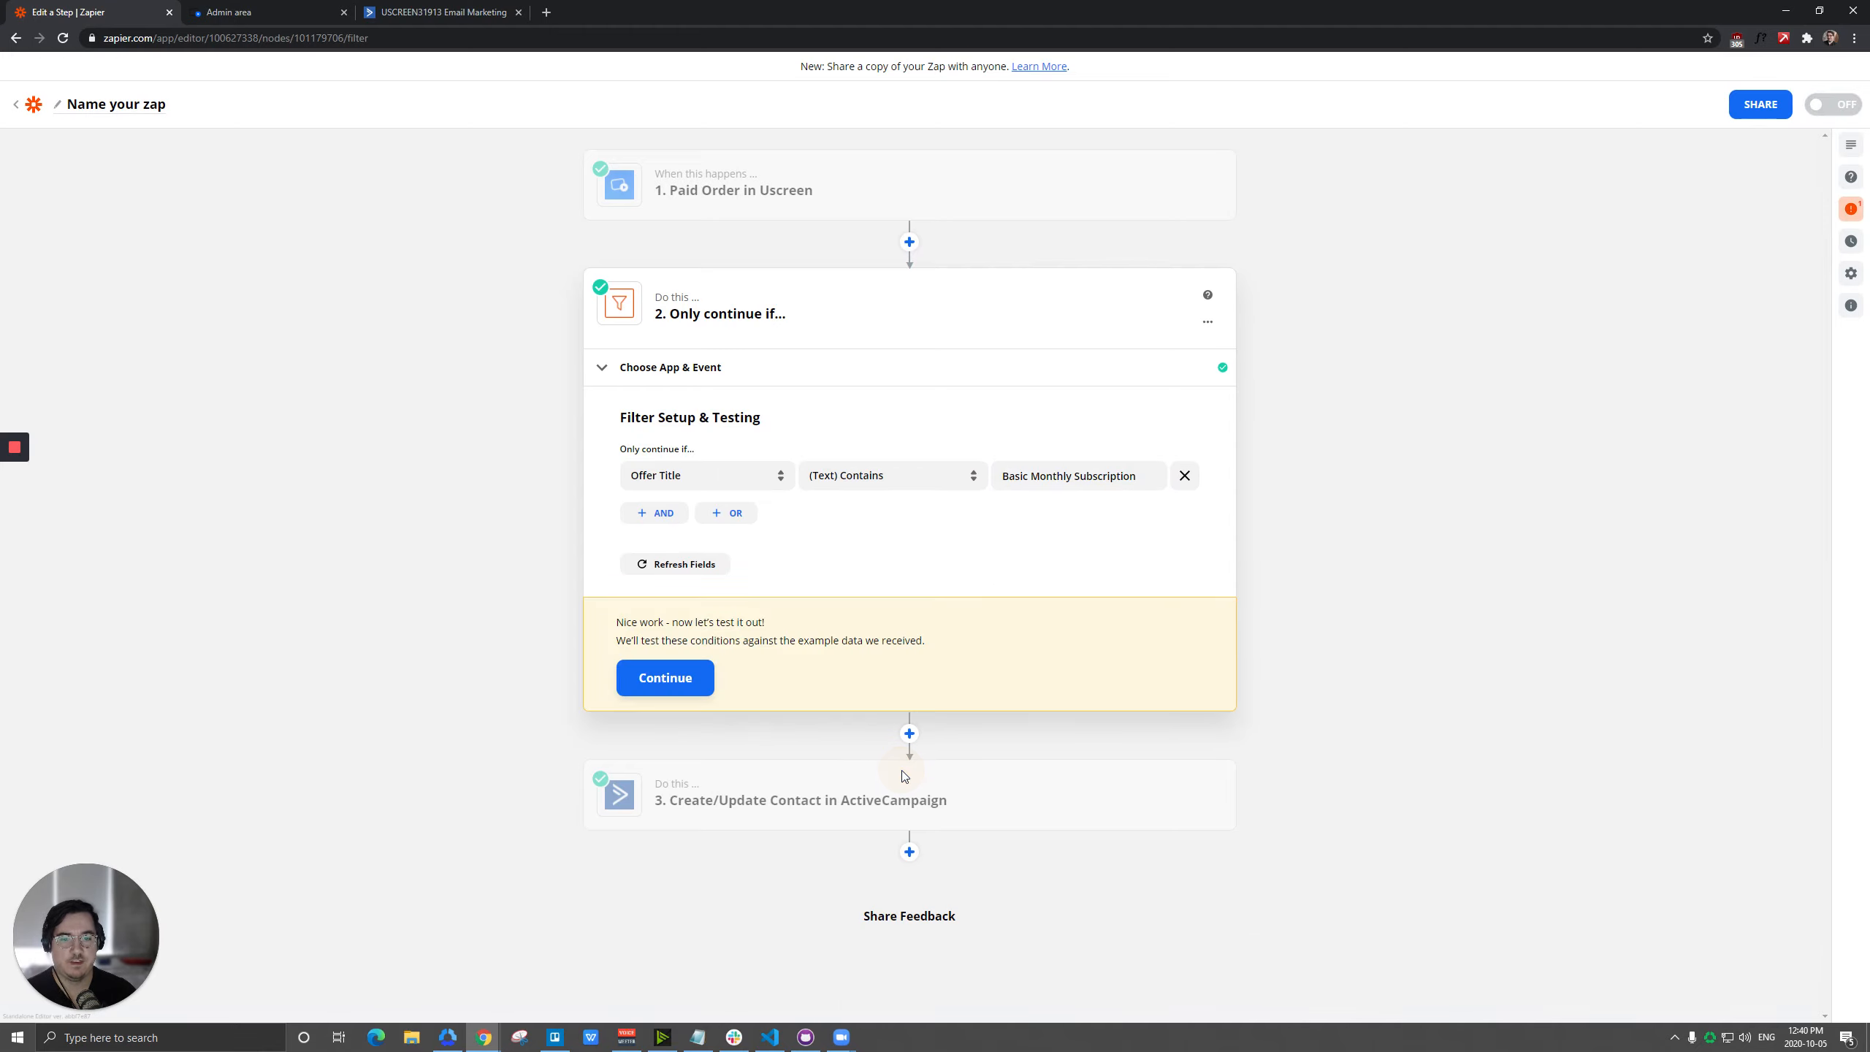
# Set the ActiveCampaign action's contact list to Bundle Purchase and check the list overview in ActiveCampaign before returning to Zapier.
pyautogui.click(806, 792)
pyautogui.click(672, 561)
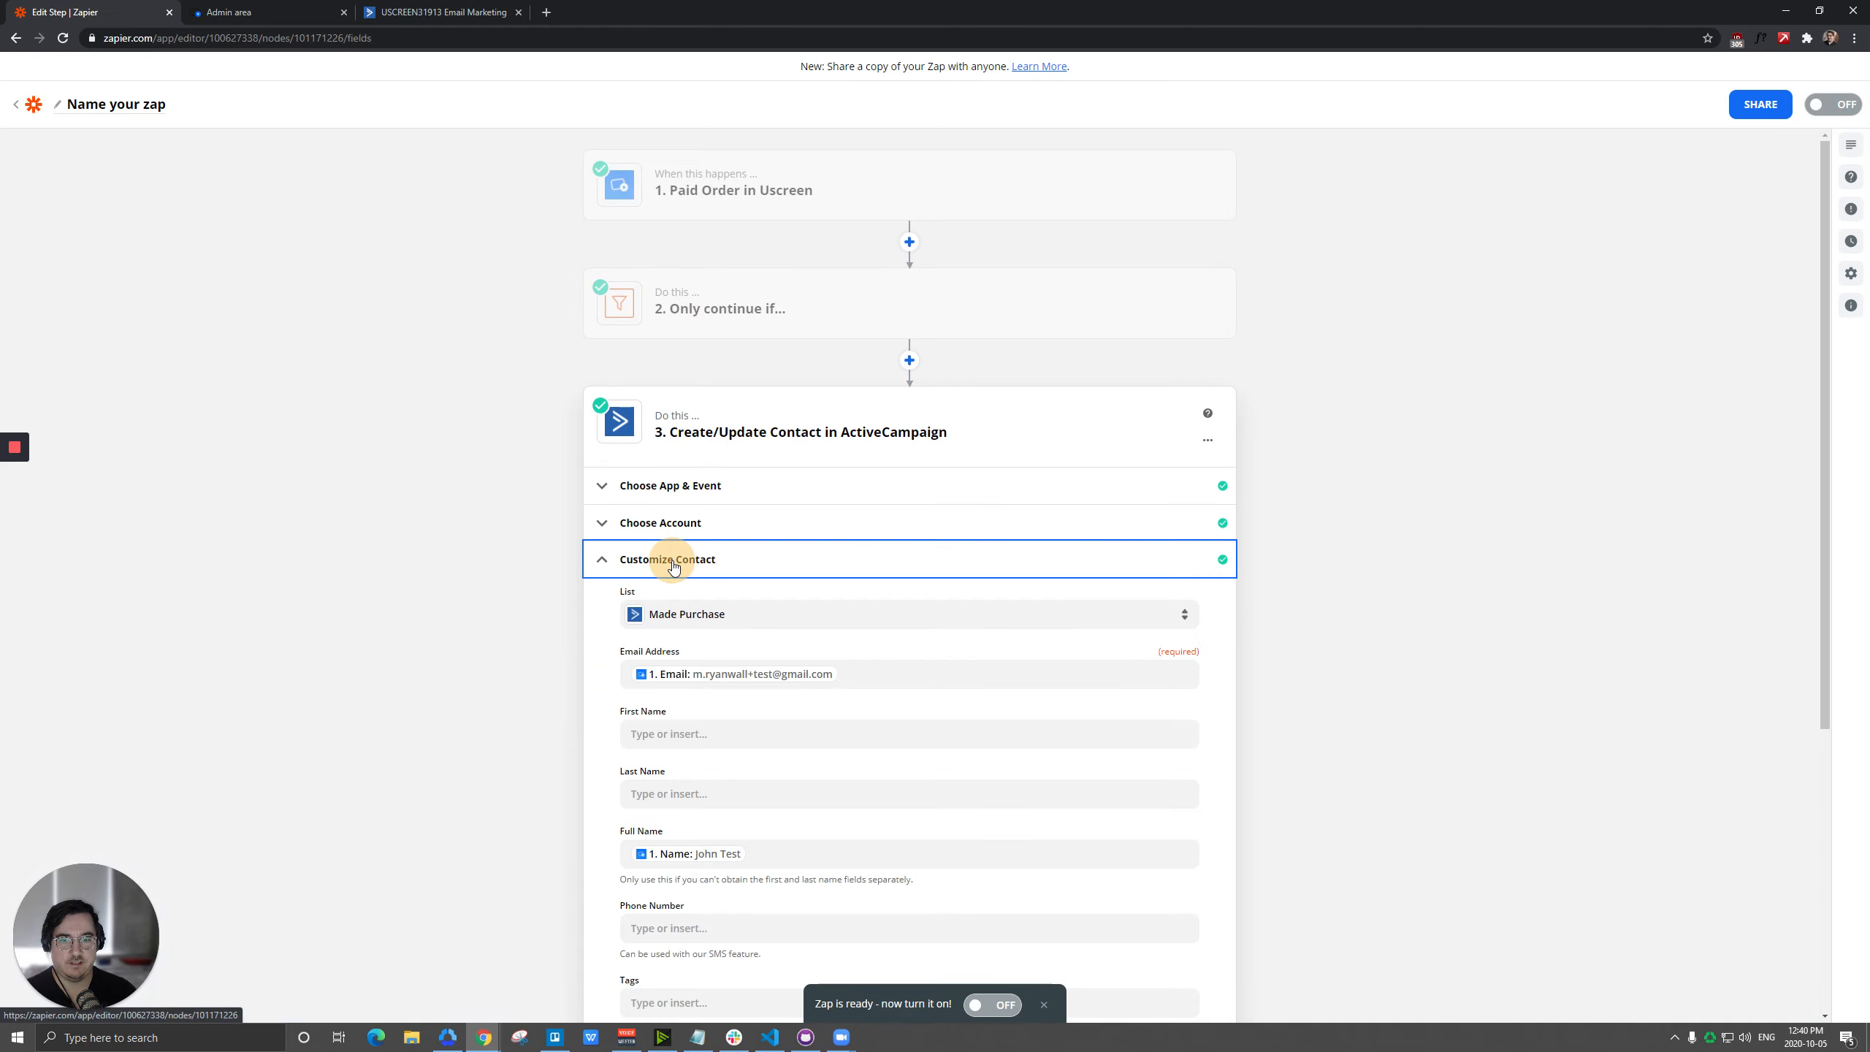
pyautogui.click(711, 616)
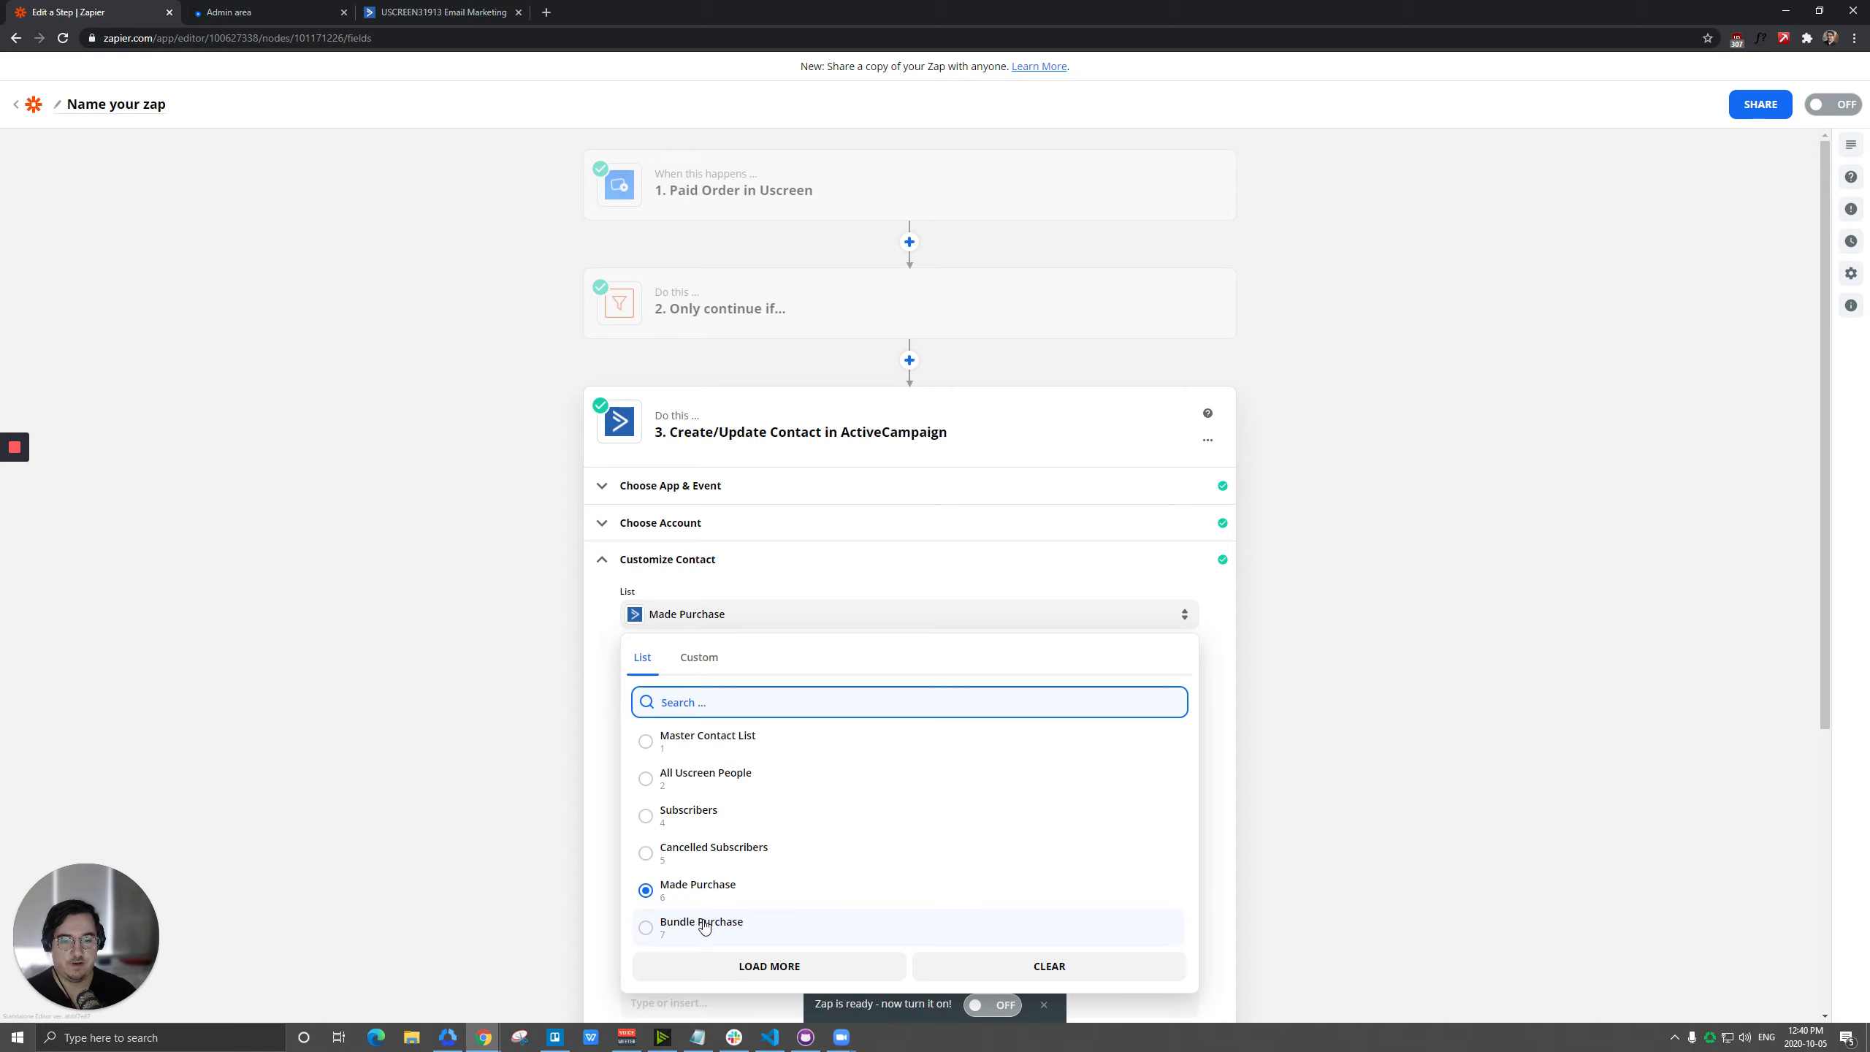
pyautogui.click(704, 925)
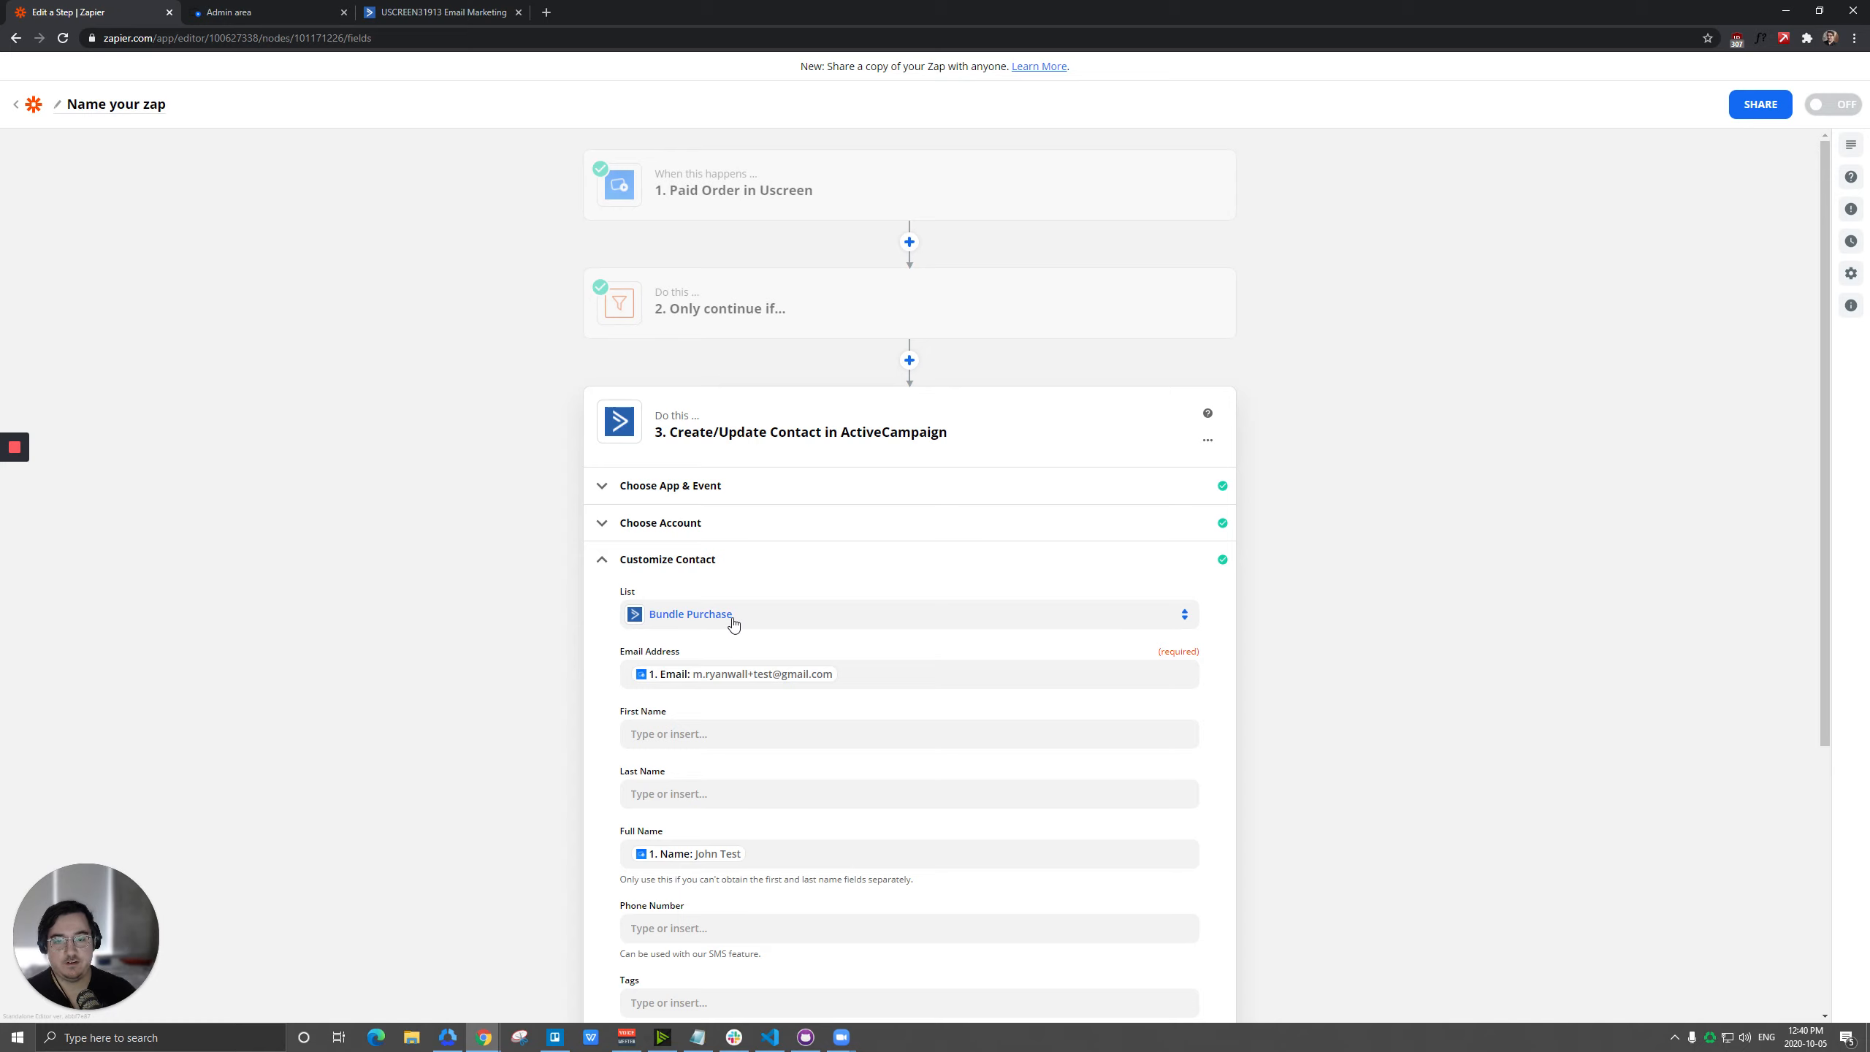
pyautogui.scroll(-3, 836, 614)
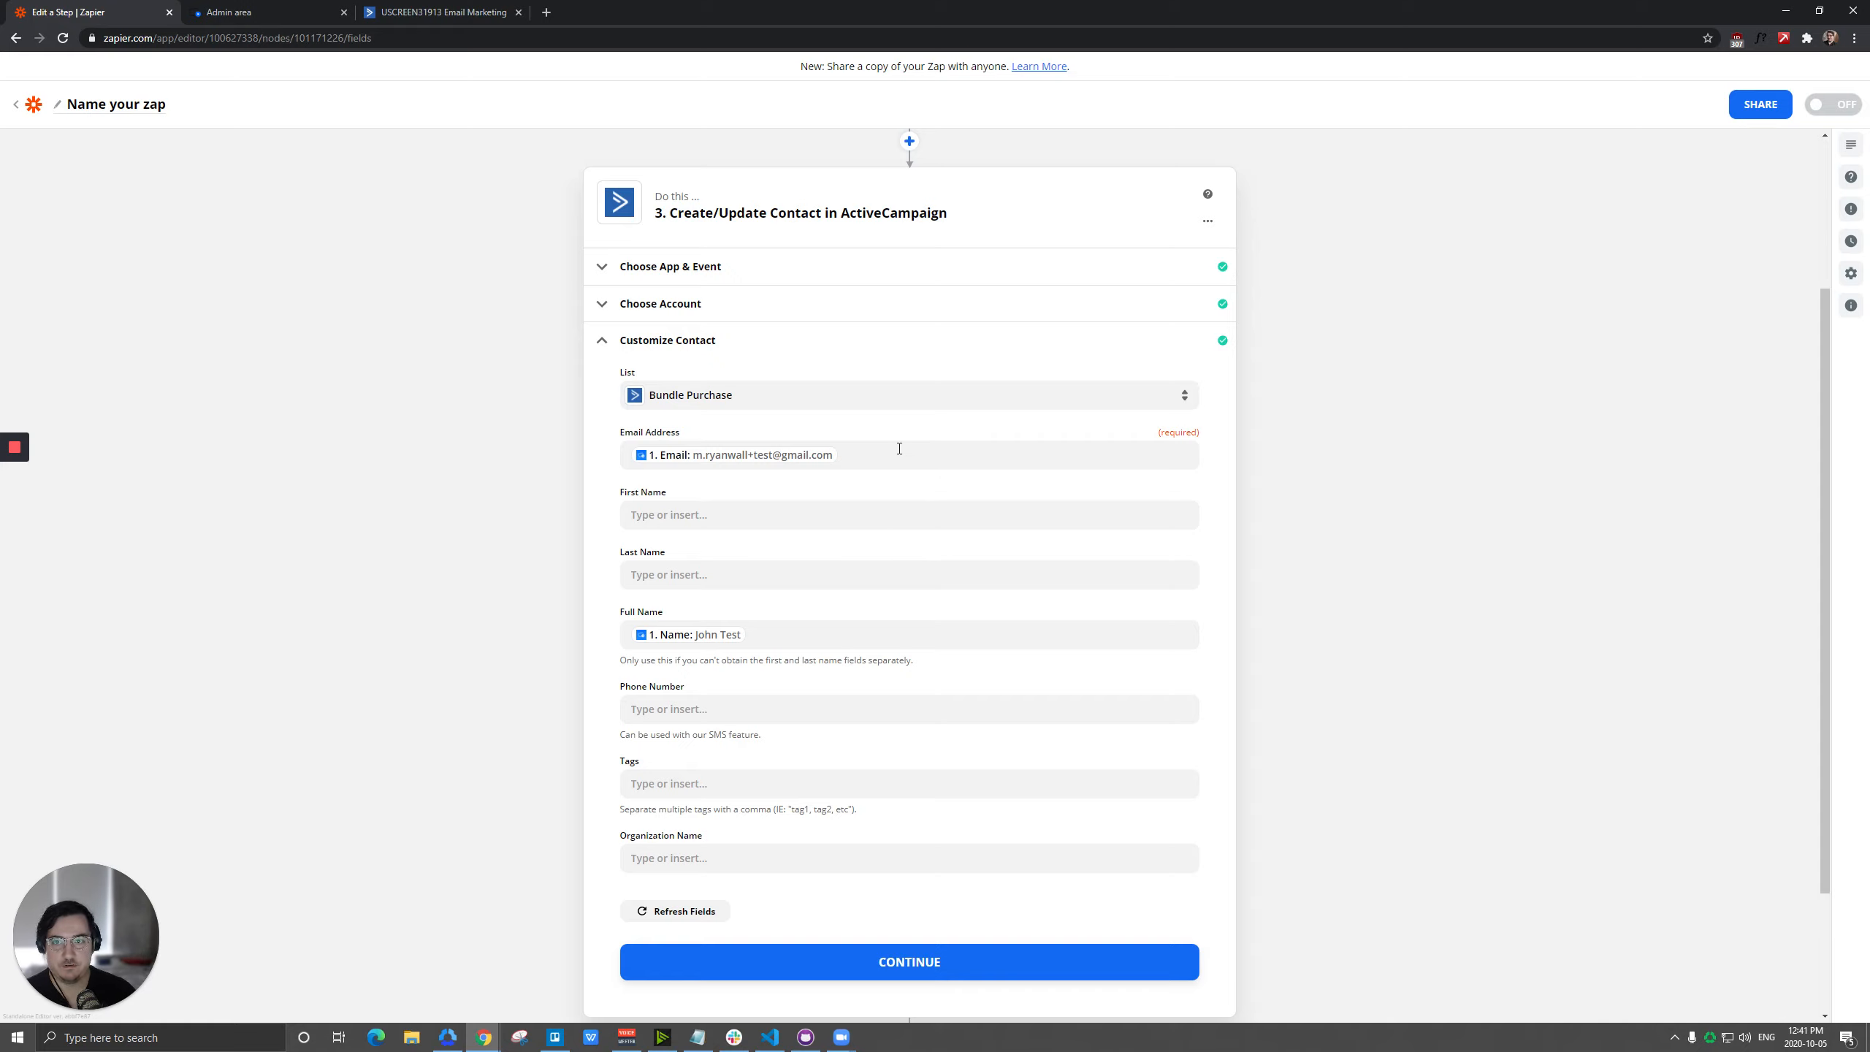
pyautogui.click(442, 12)
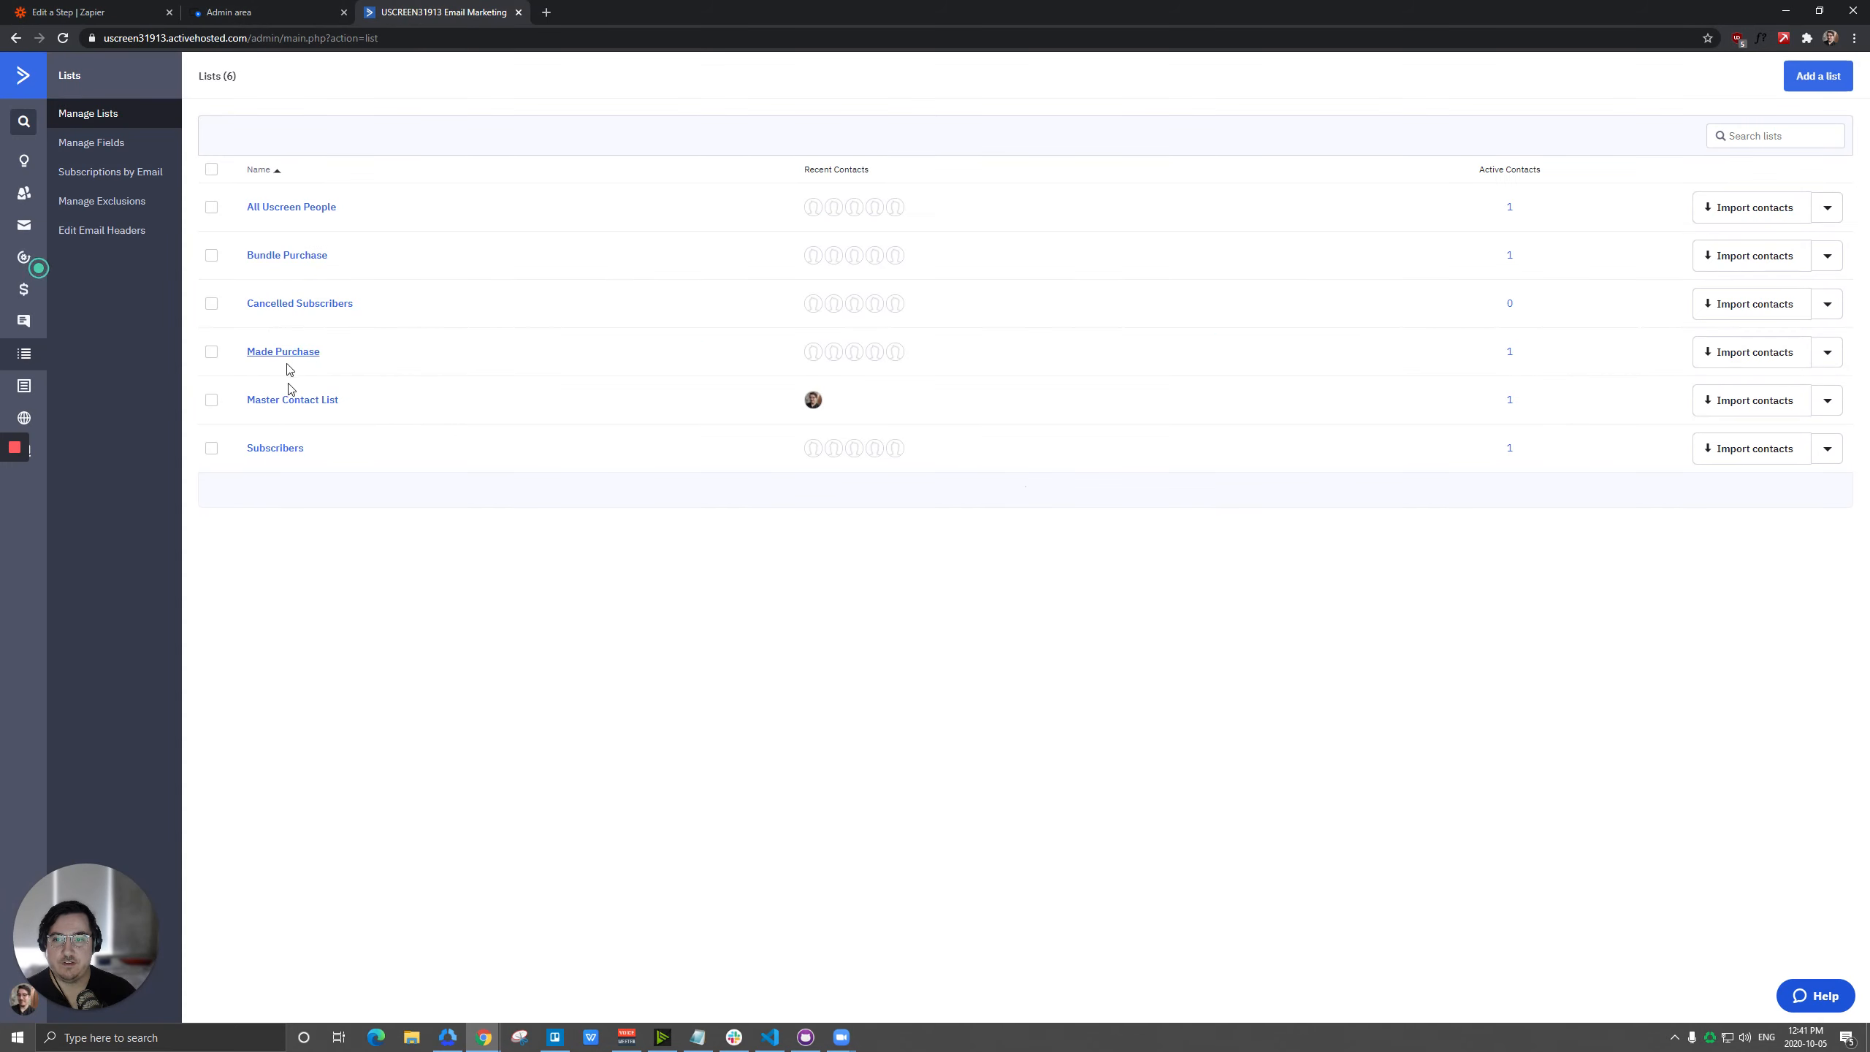
pyautogui.click(57, 7)
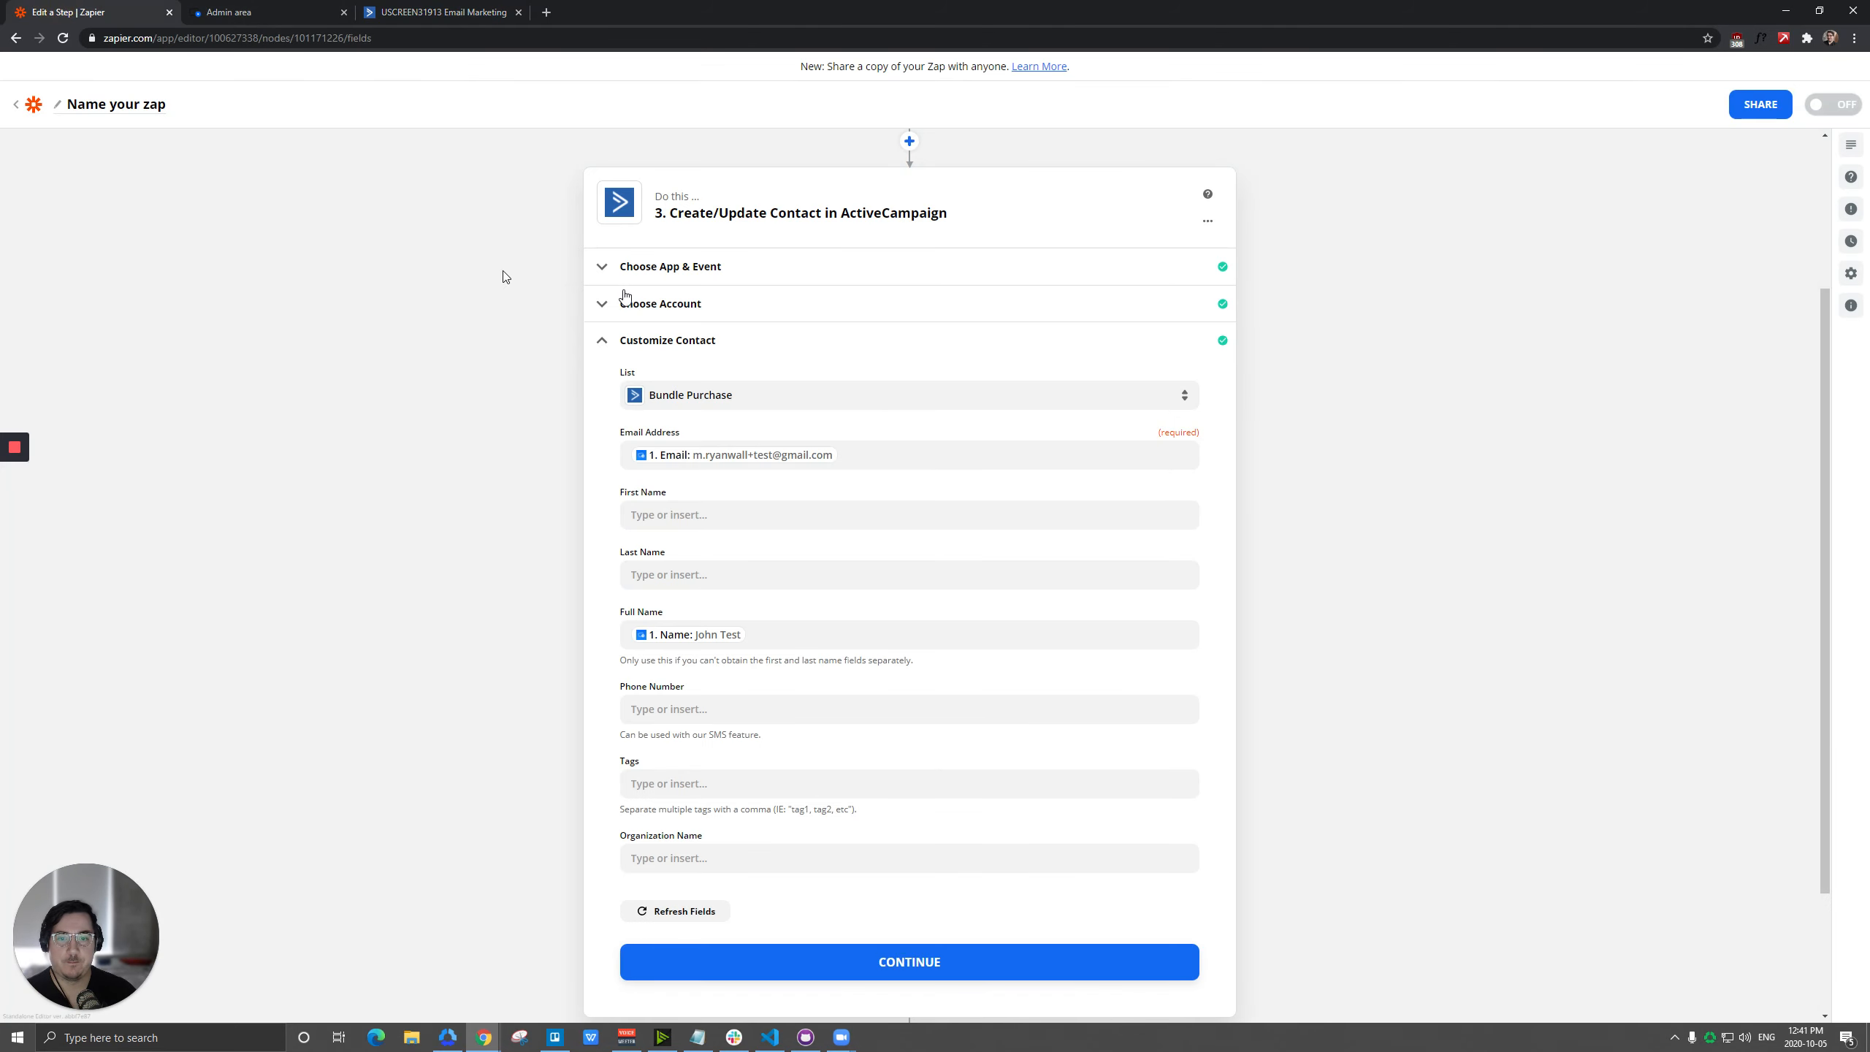
# Reopen the filter's setup, switch to the Uscreen admin area, and compare the names of the subscription plans.
pyautogui.scroll(3, 493, 310)
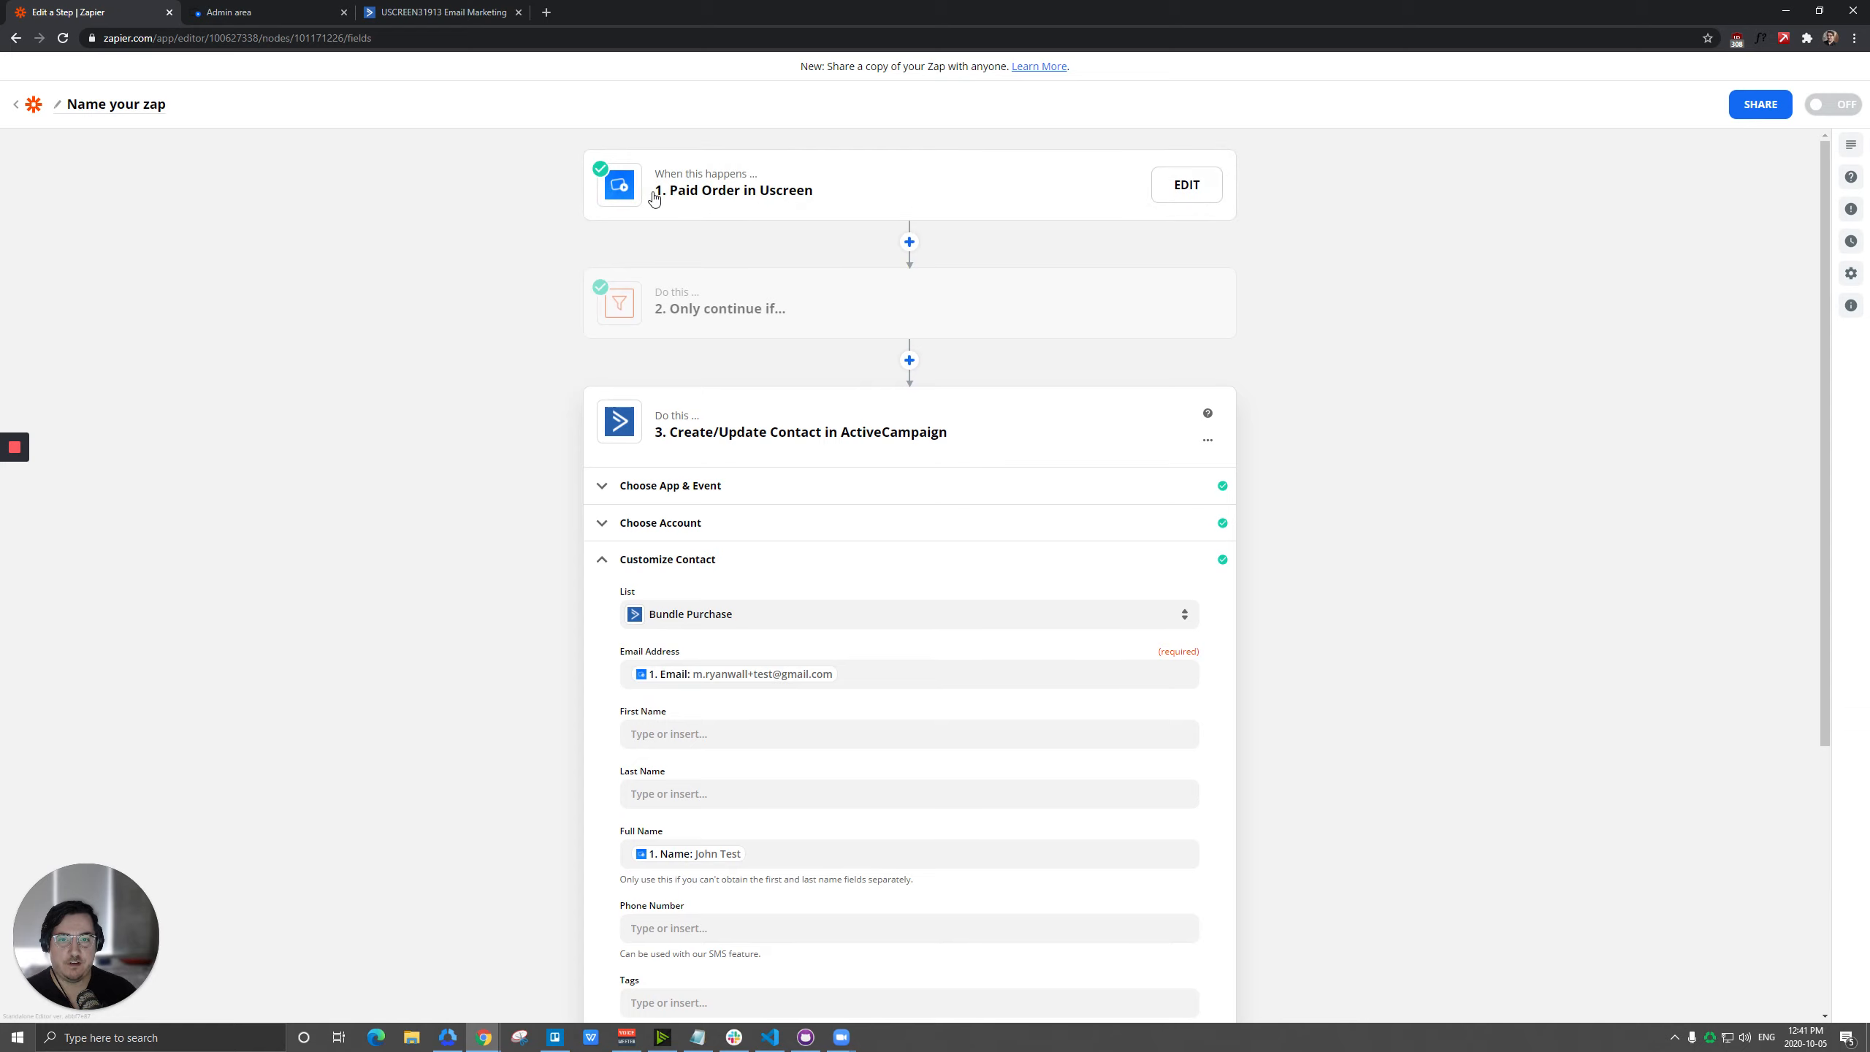
pyautogui.click(739, 306)
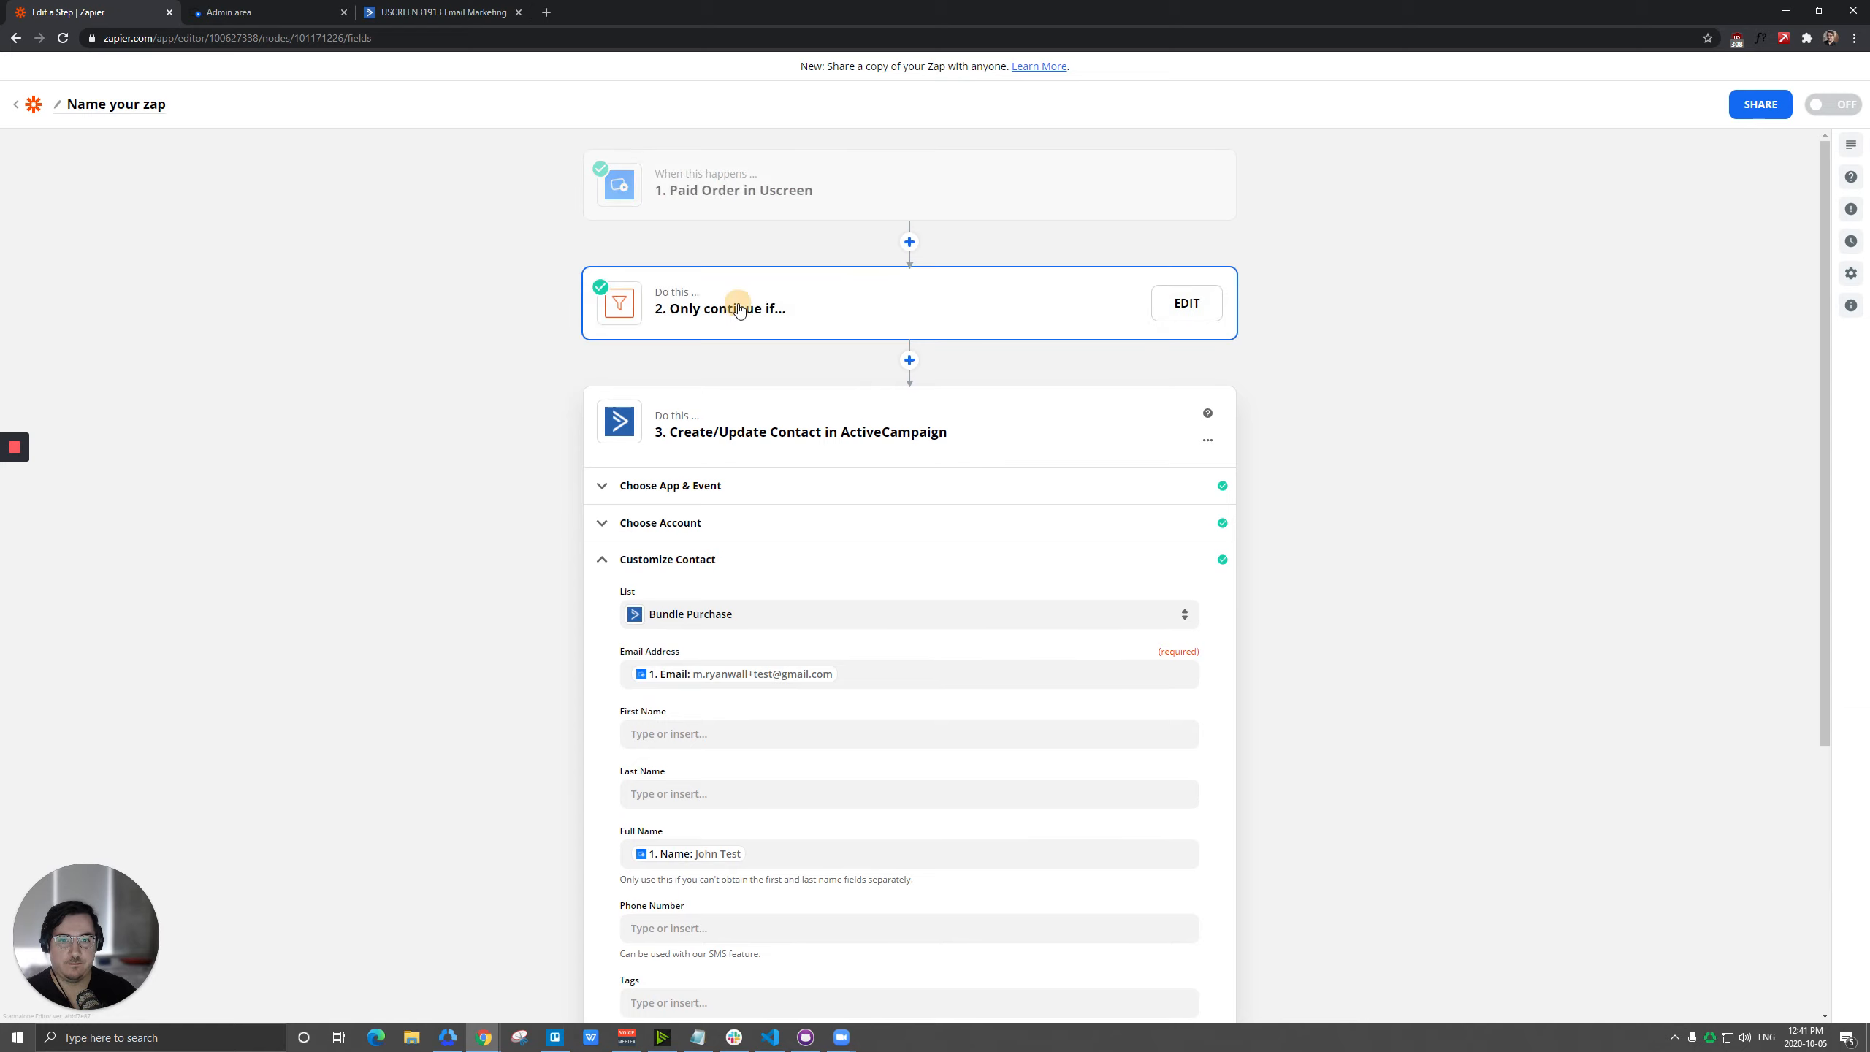
pyautogui.click(697, 404)
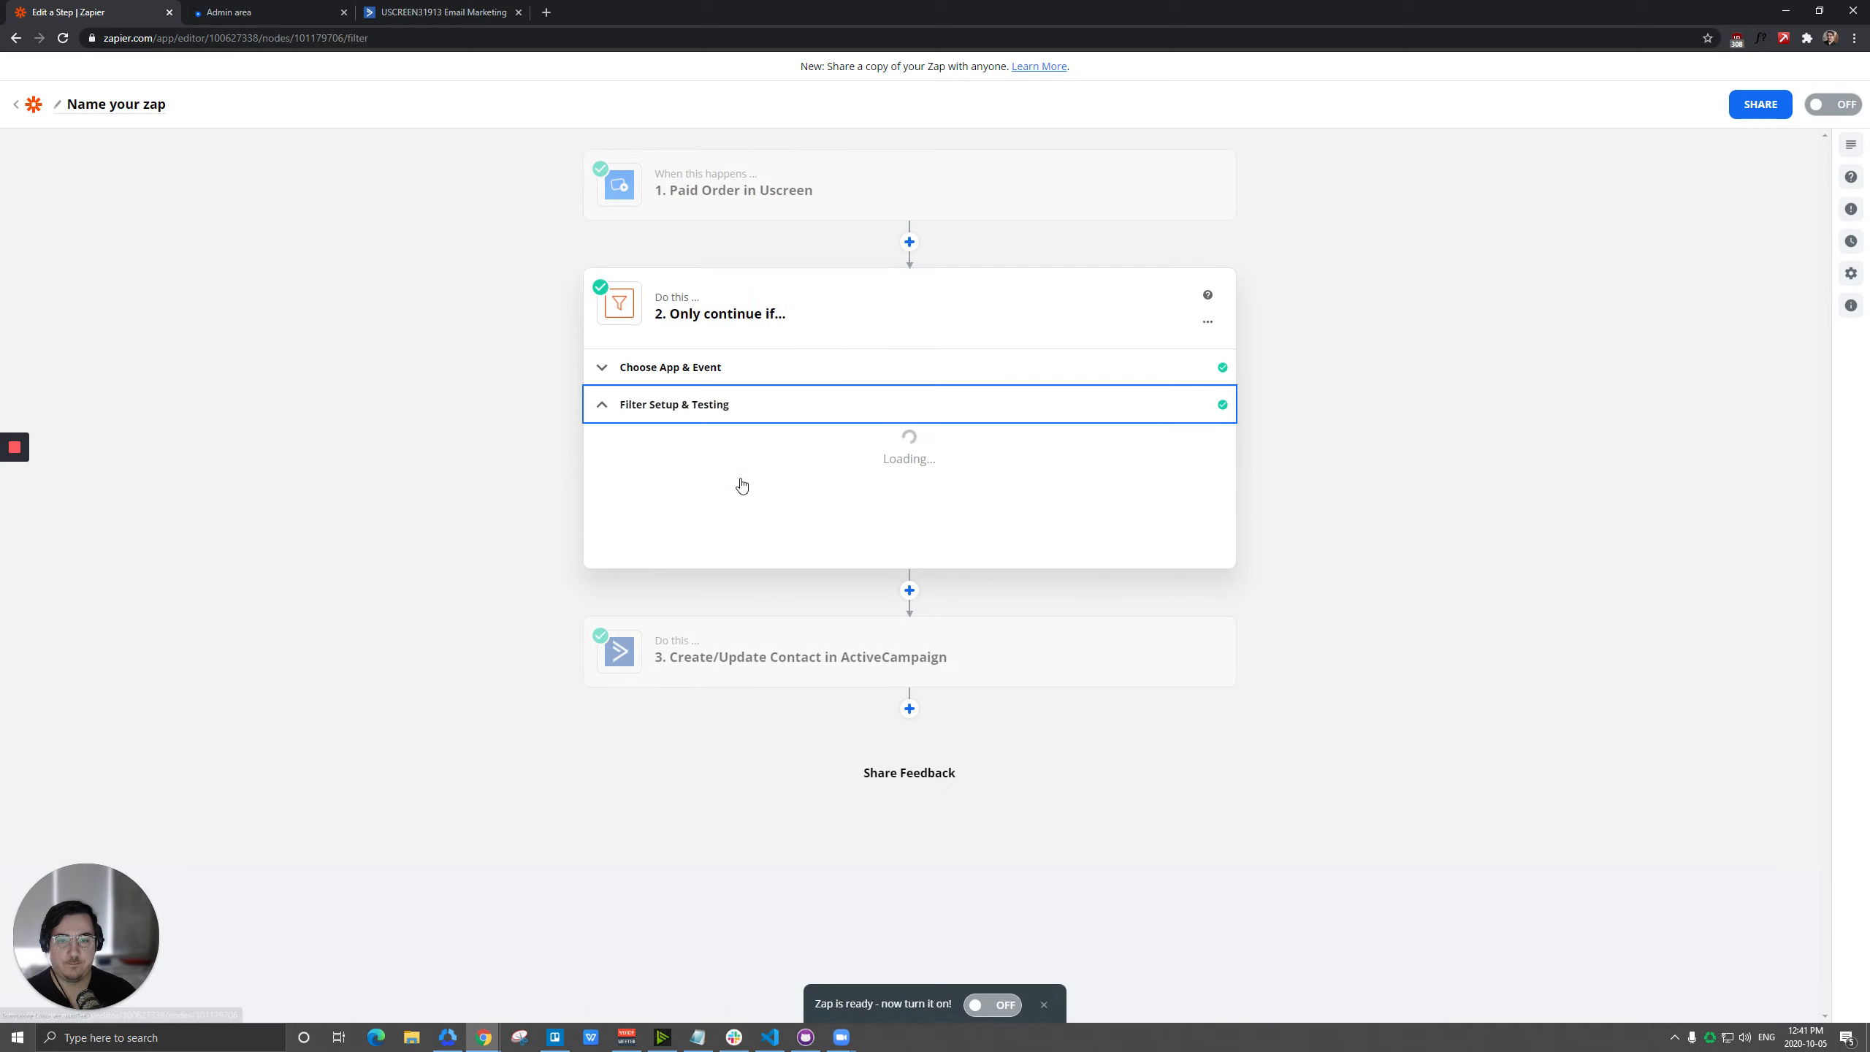
pyautogui.click(229, 13)
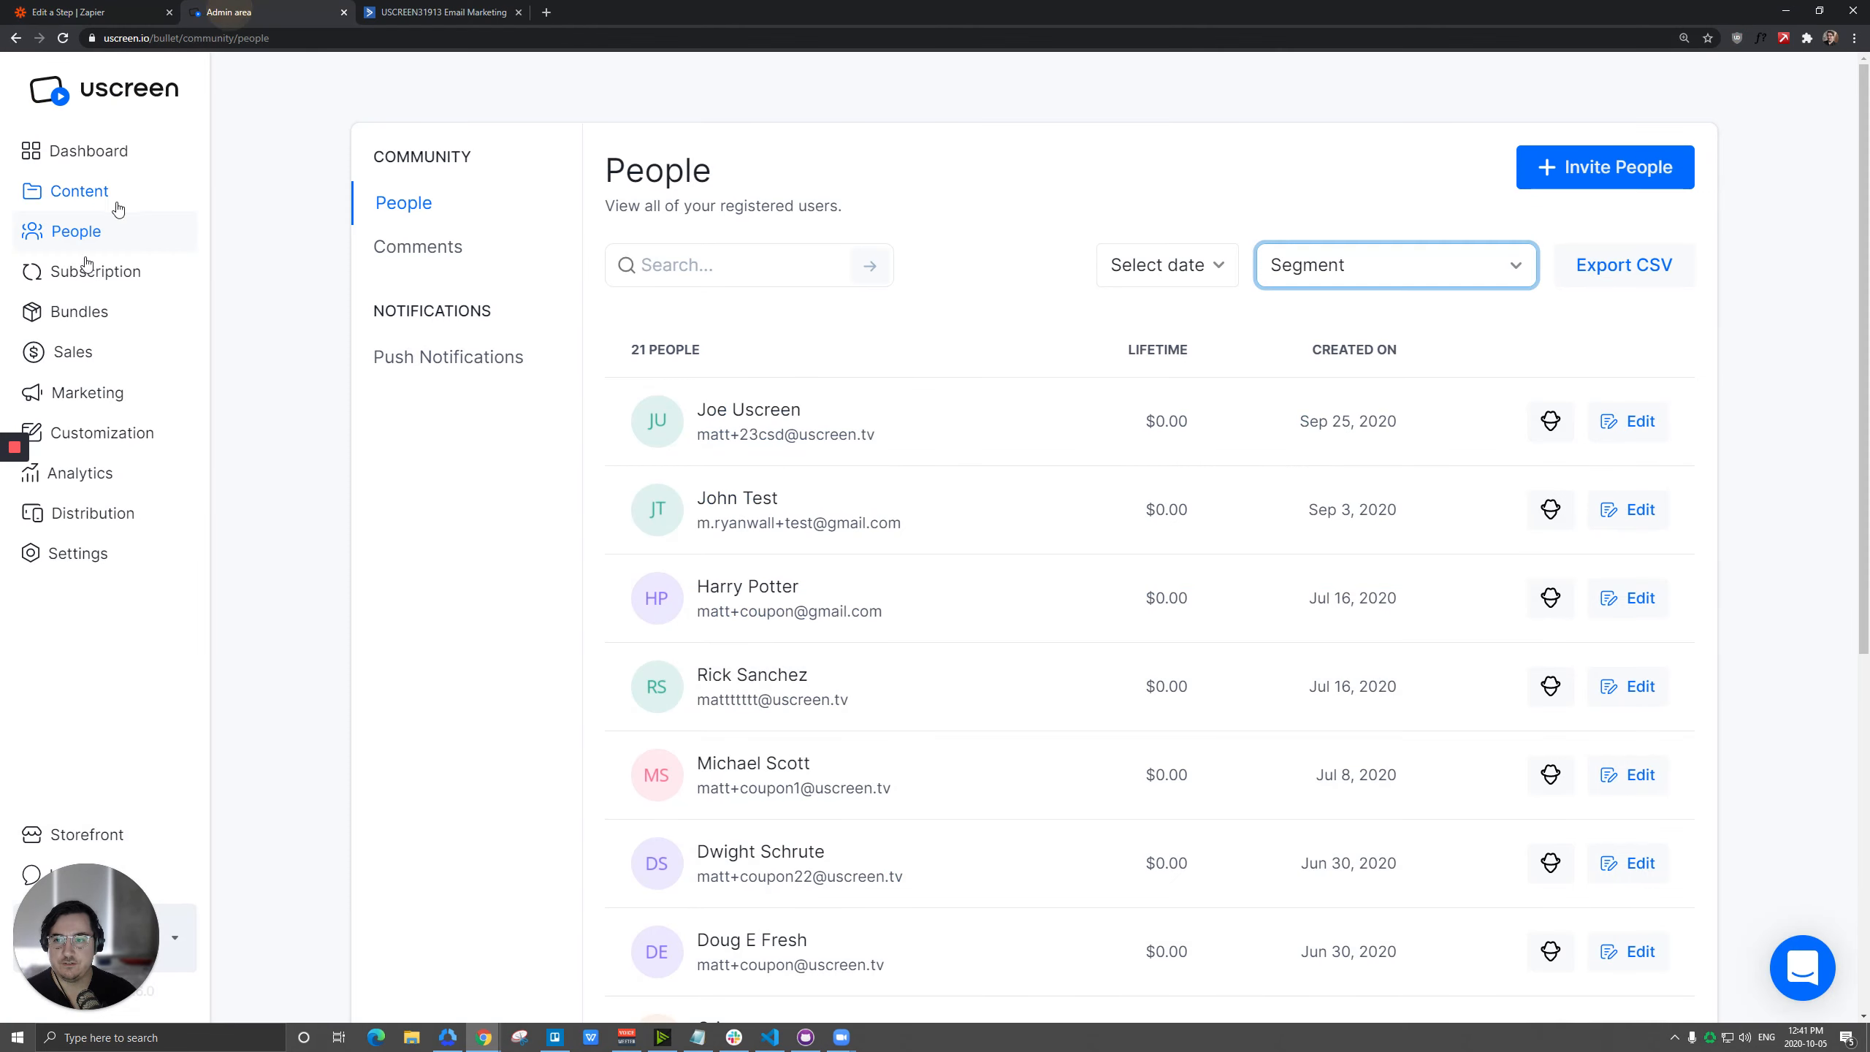
pyautogui.click(98, 272)
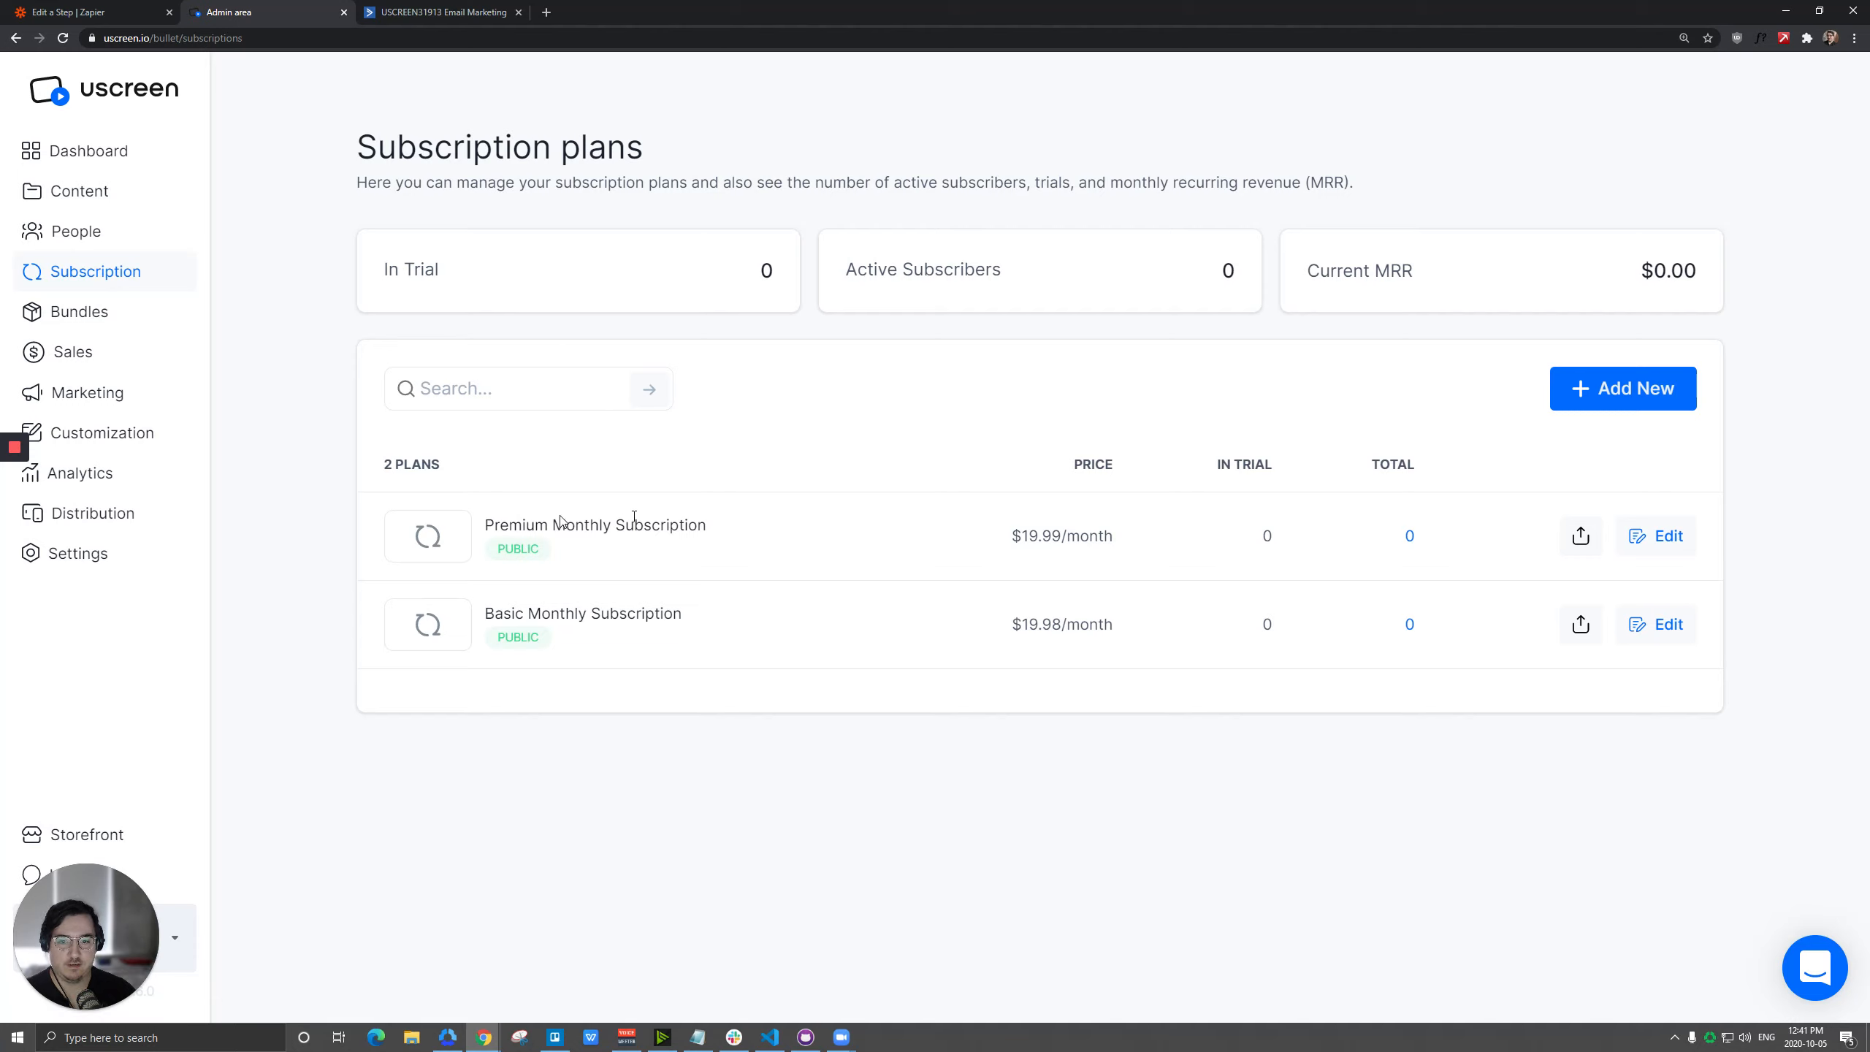
pyautogui.doubleClick(527, 525)
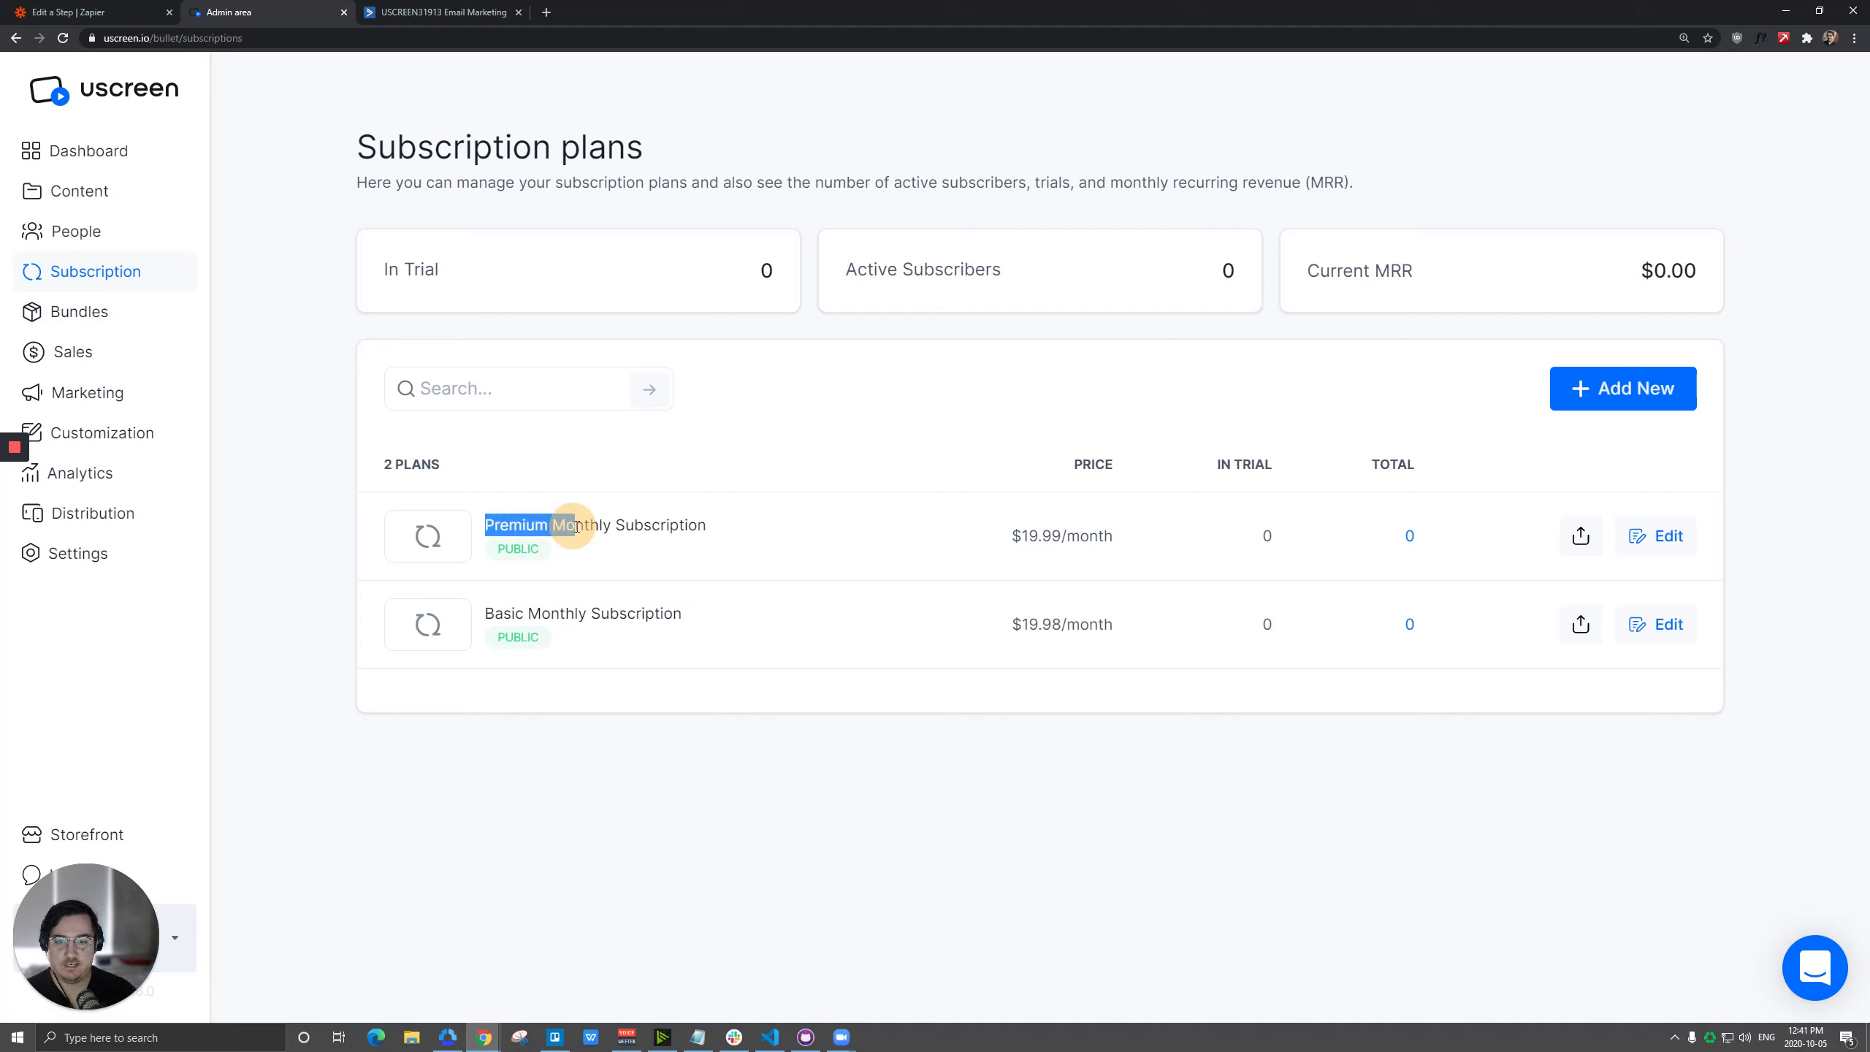
pyautogui.click(792, 523)
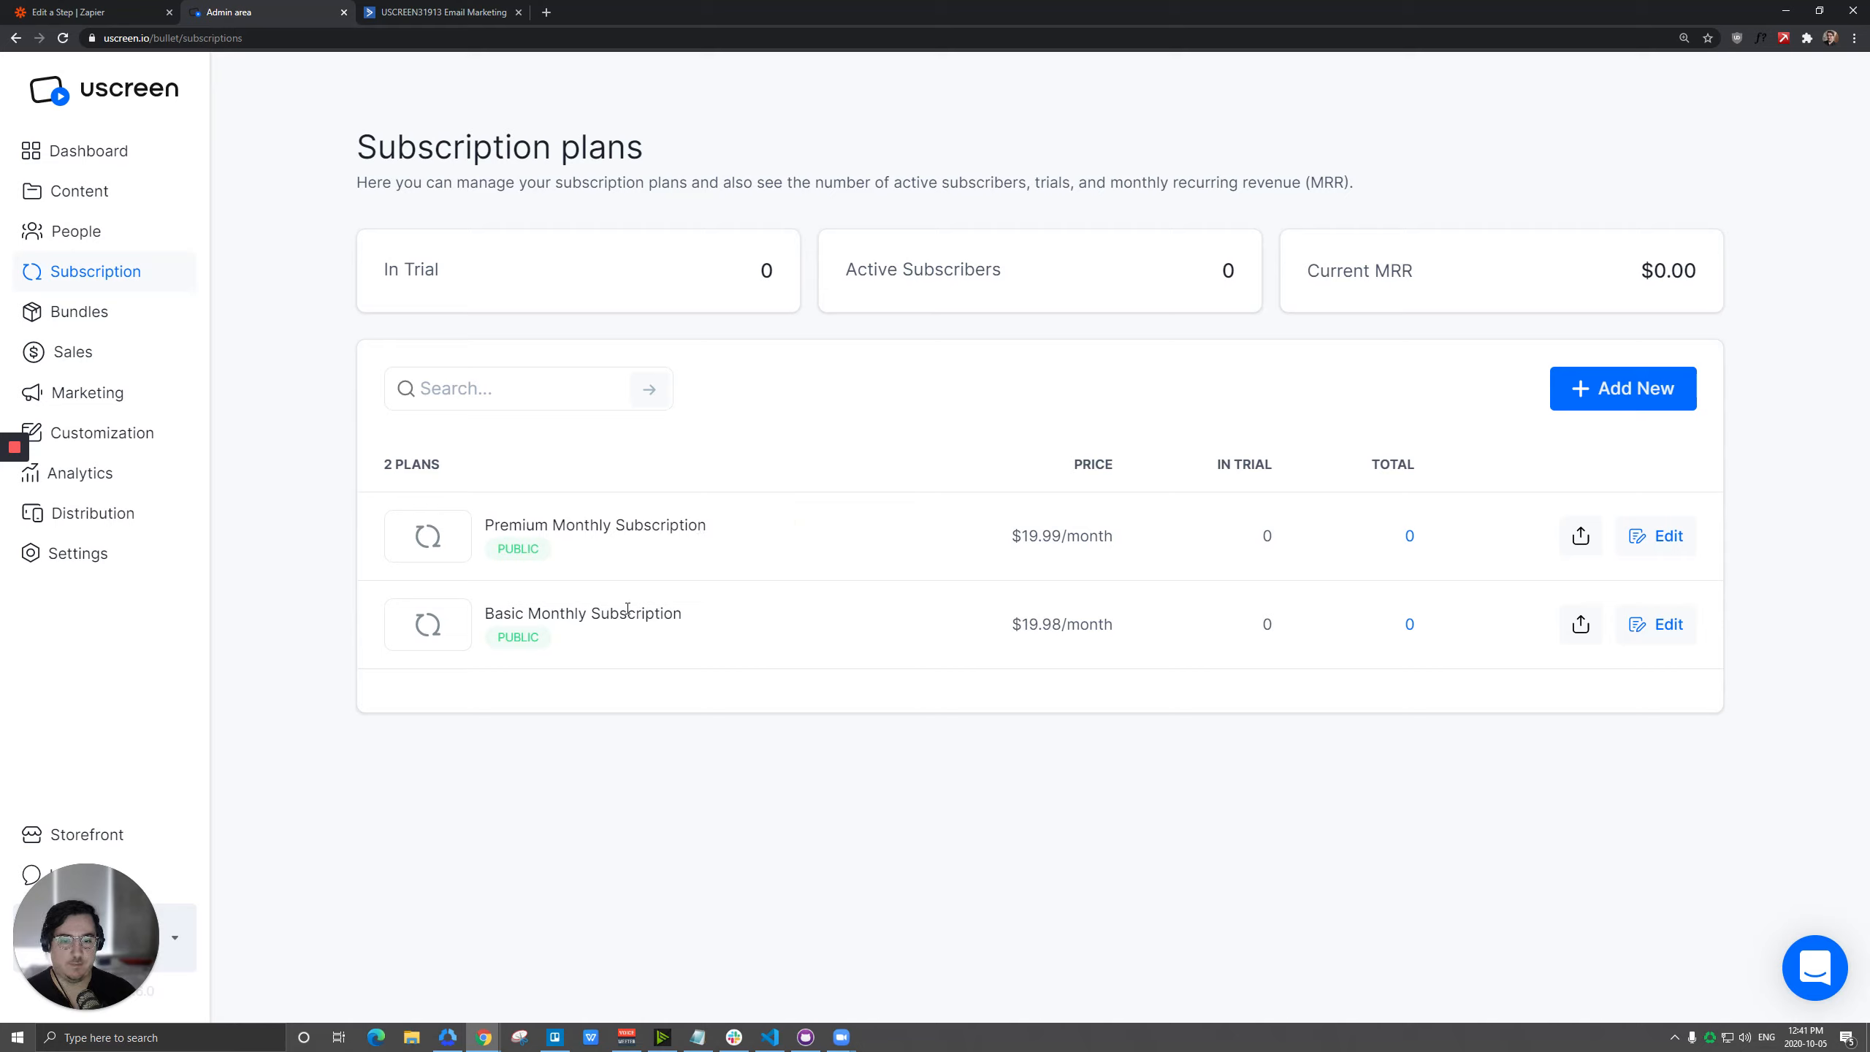
pyautogui.doubleClick(676, 525)
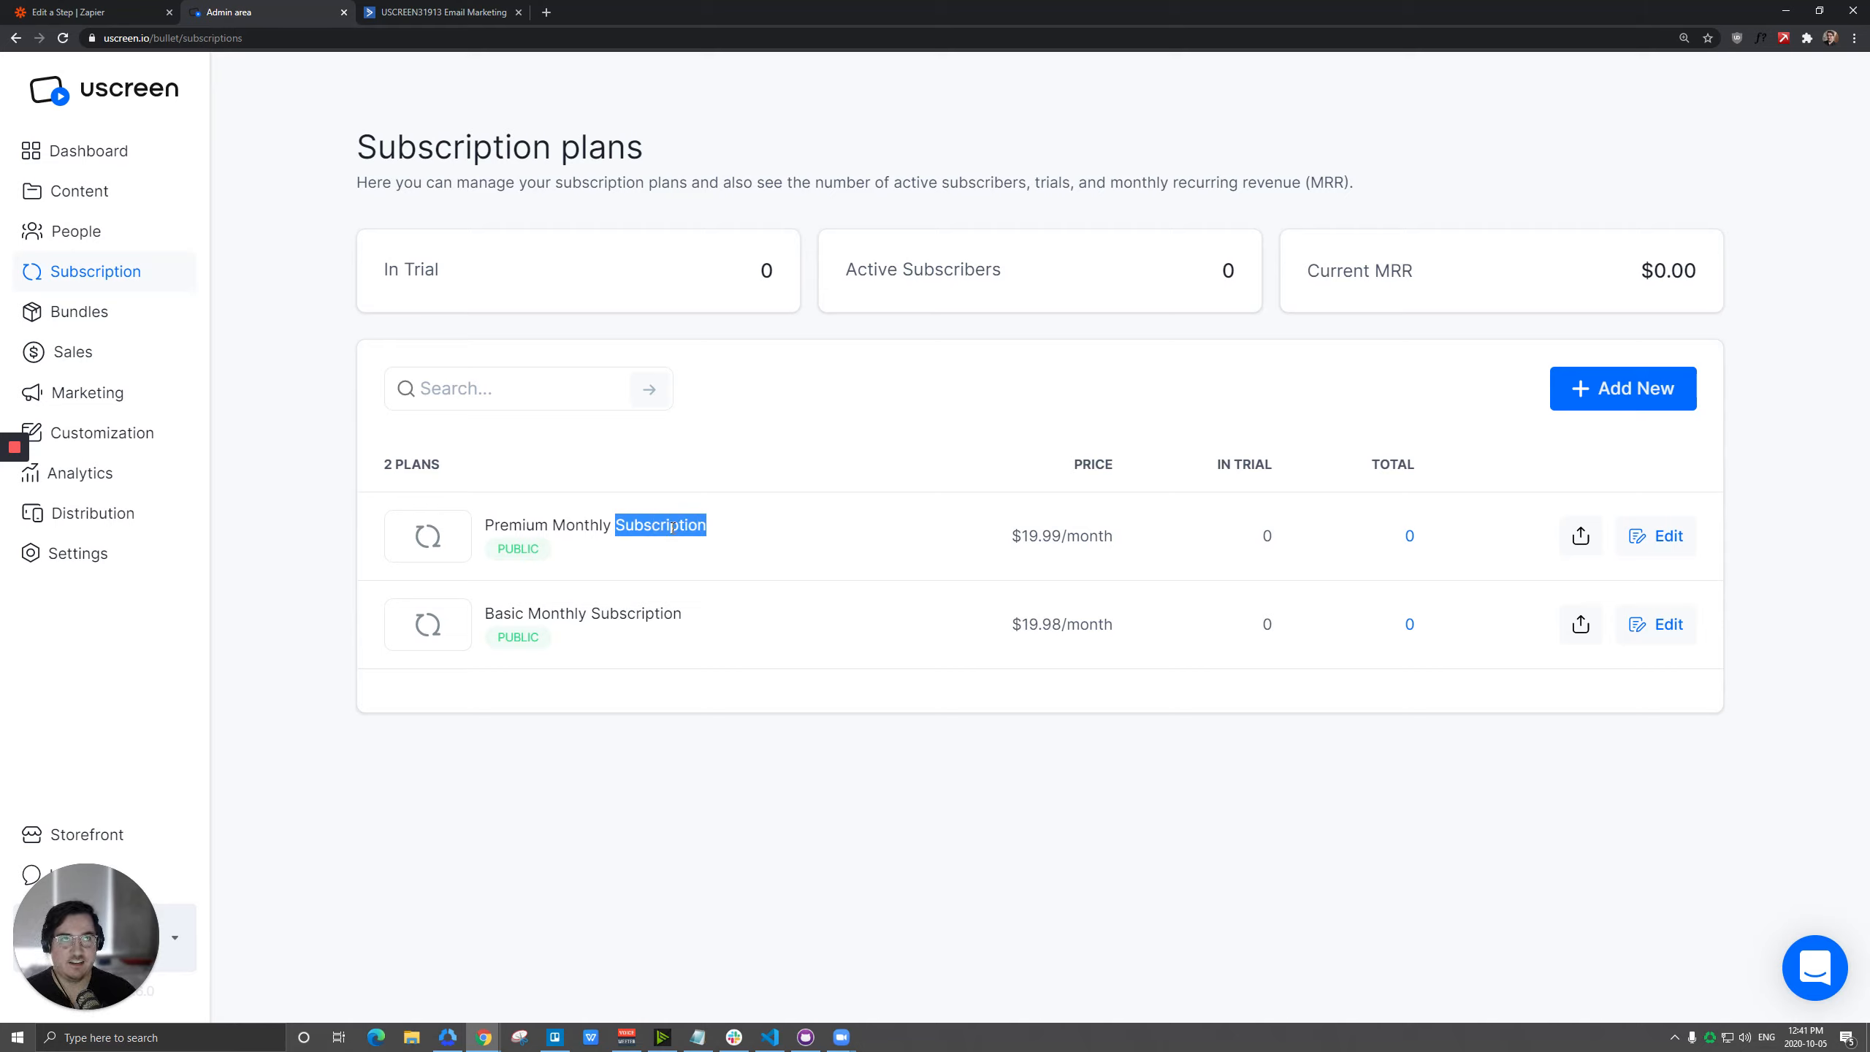
pyautogui.click(751, 530)
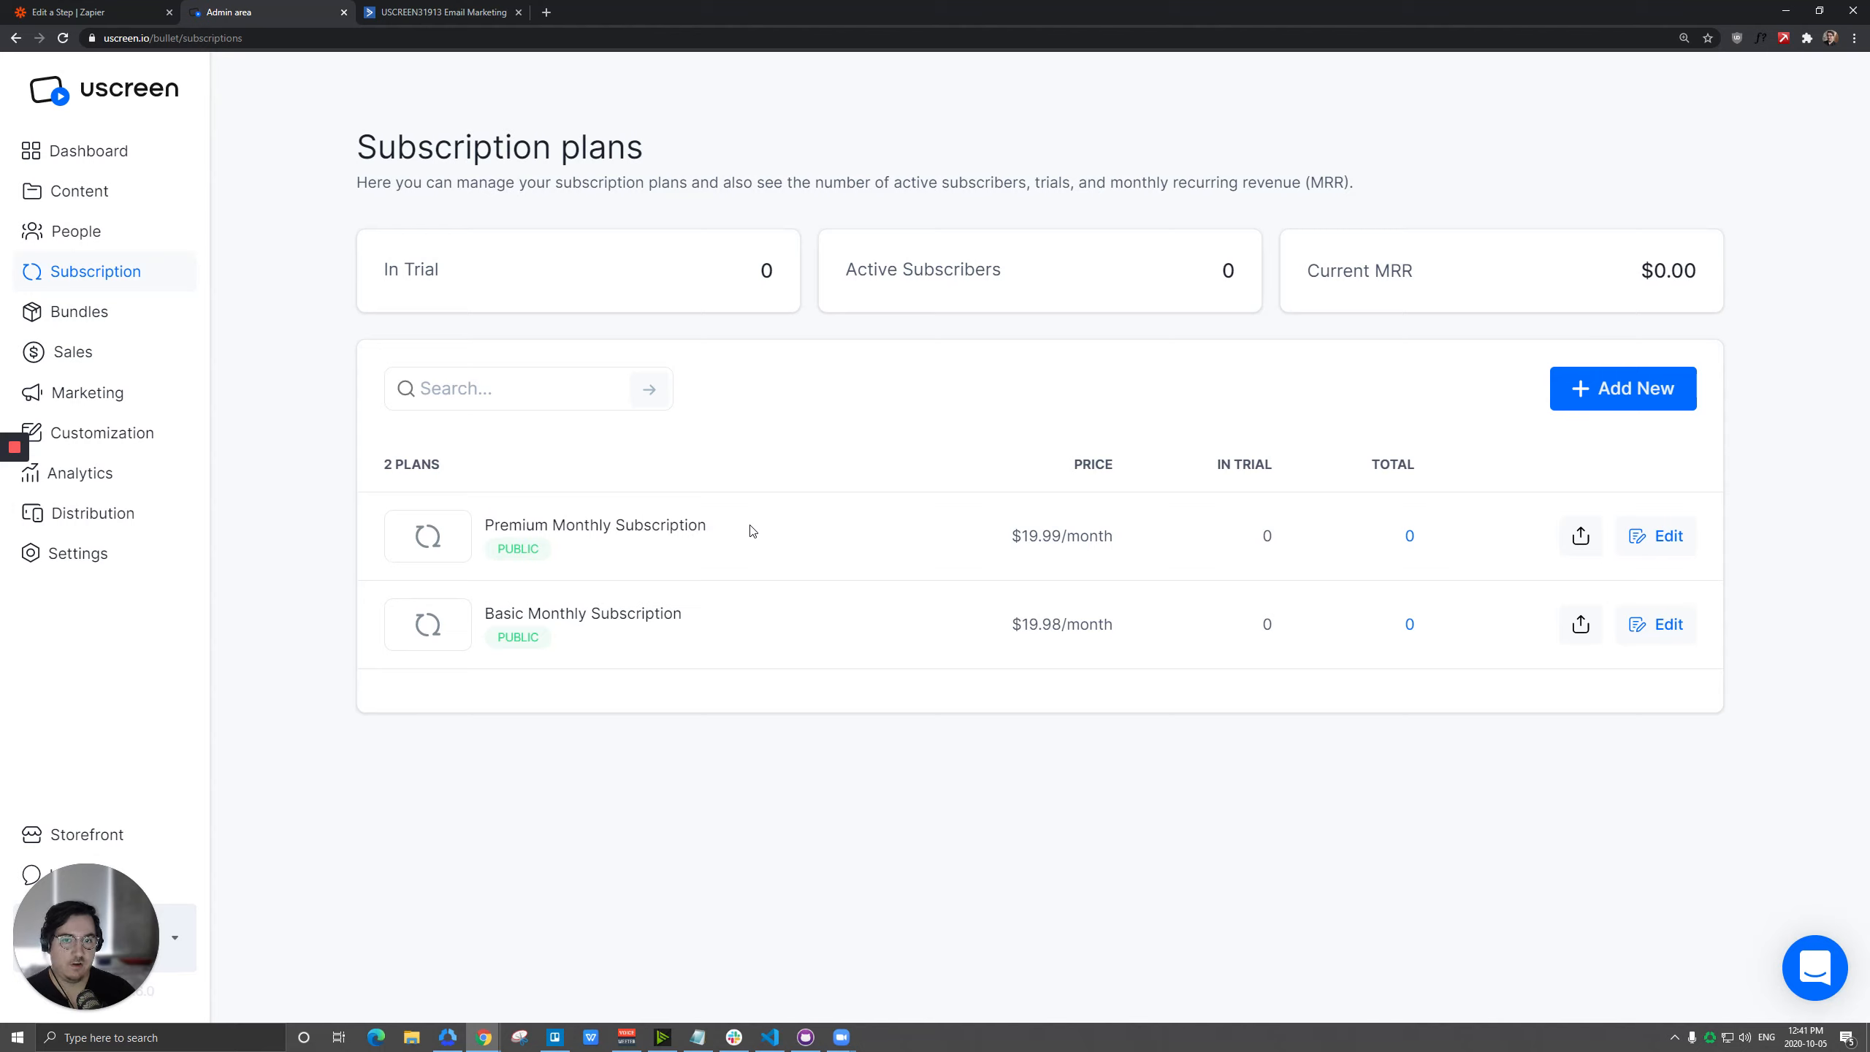
# Switch back to Zapier, shorten the filter value to Subscription, test the filter, and finish editing it.
pyautogui.click(70, 12)
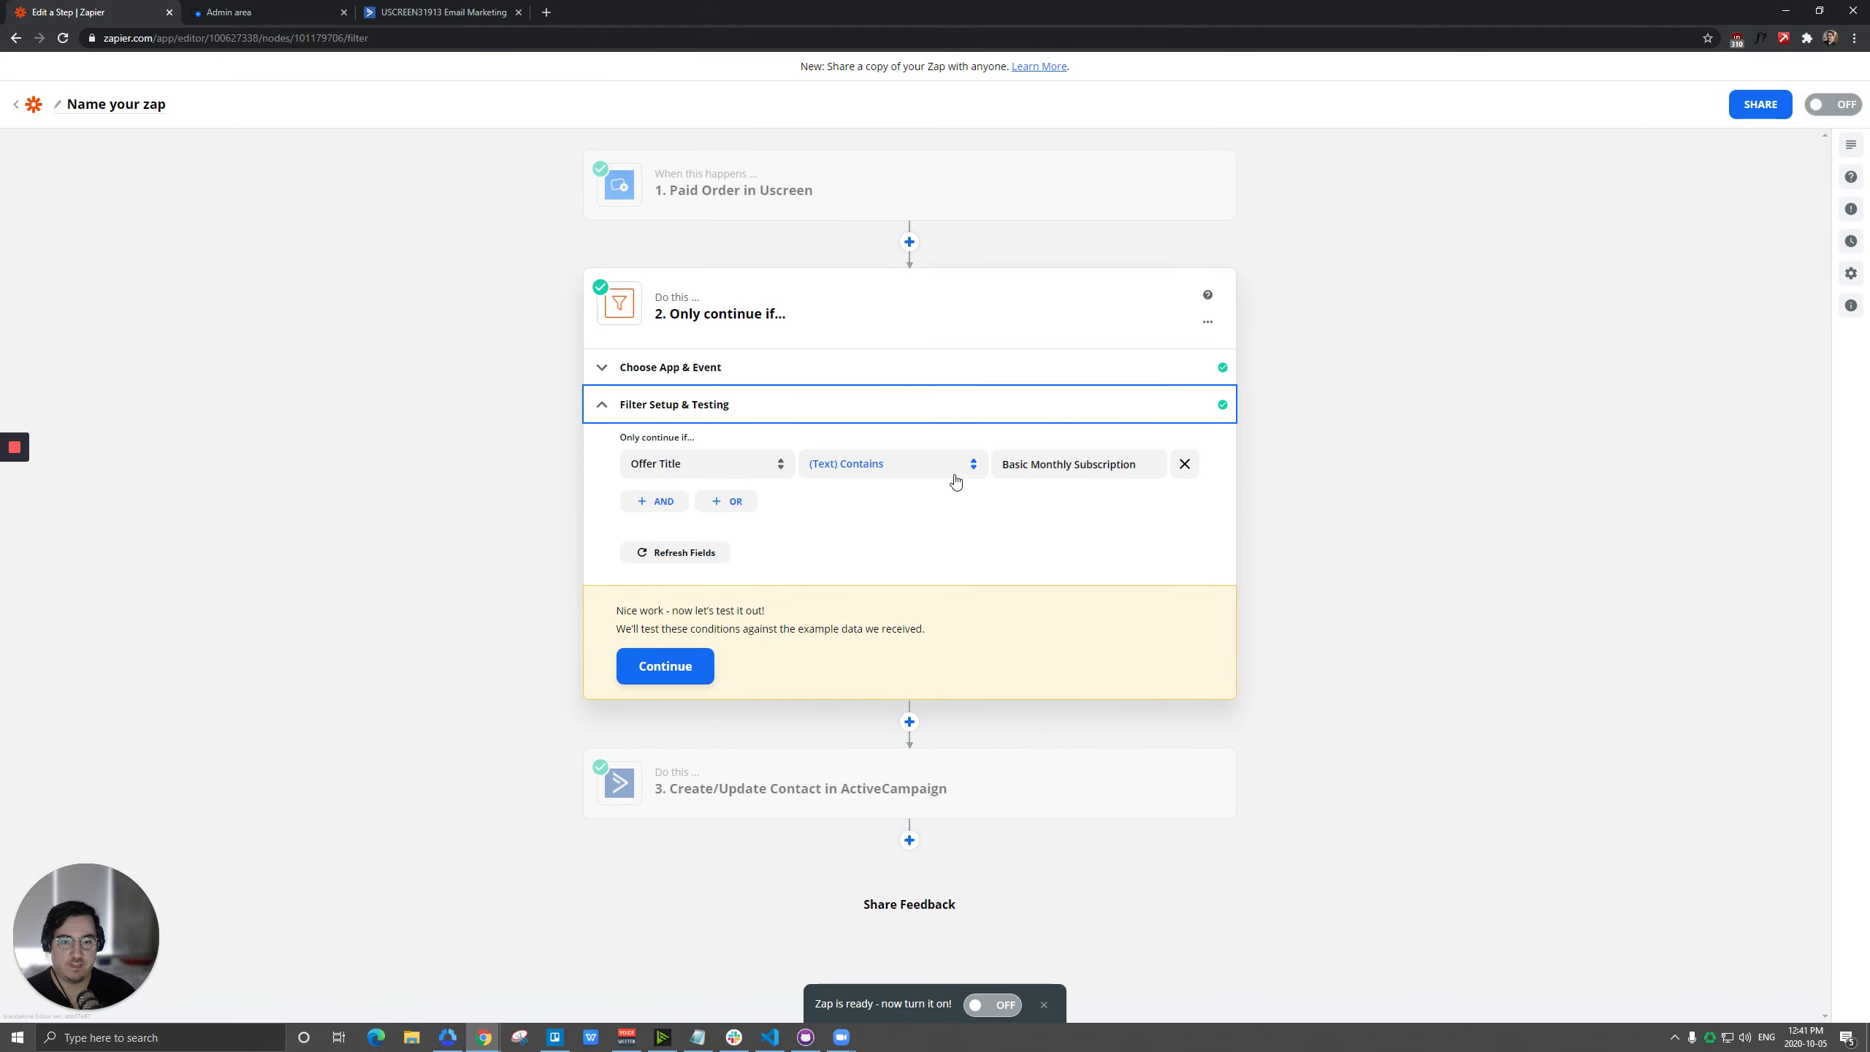
pyautogui.click(1094, 466)
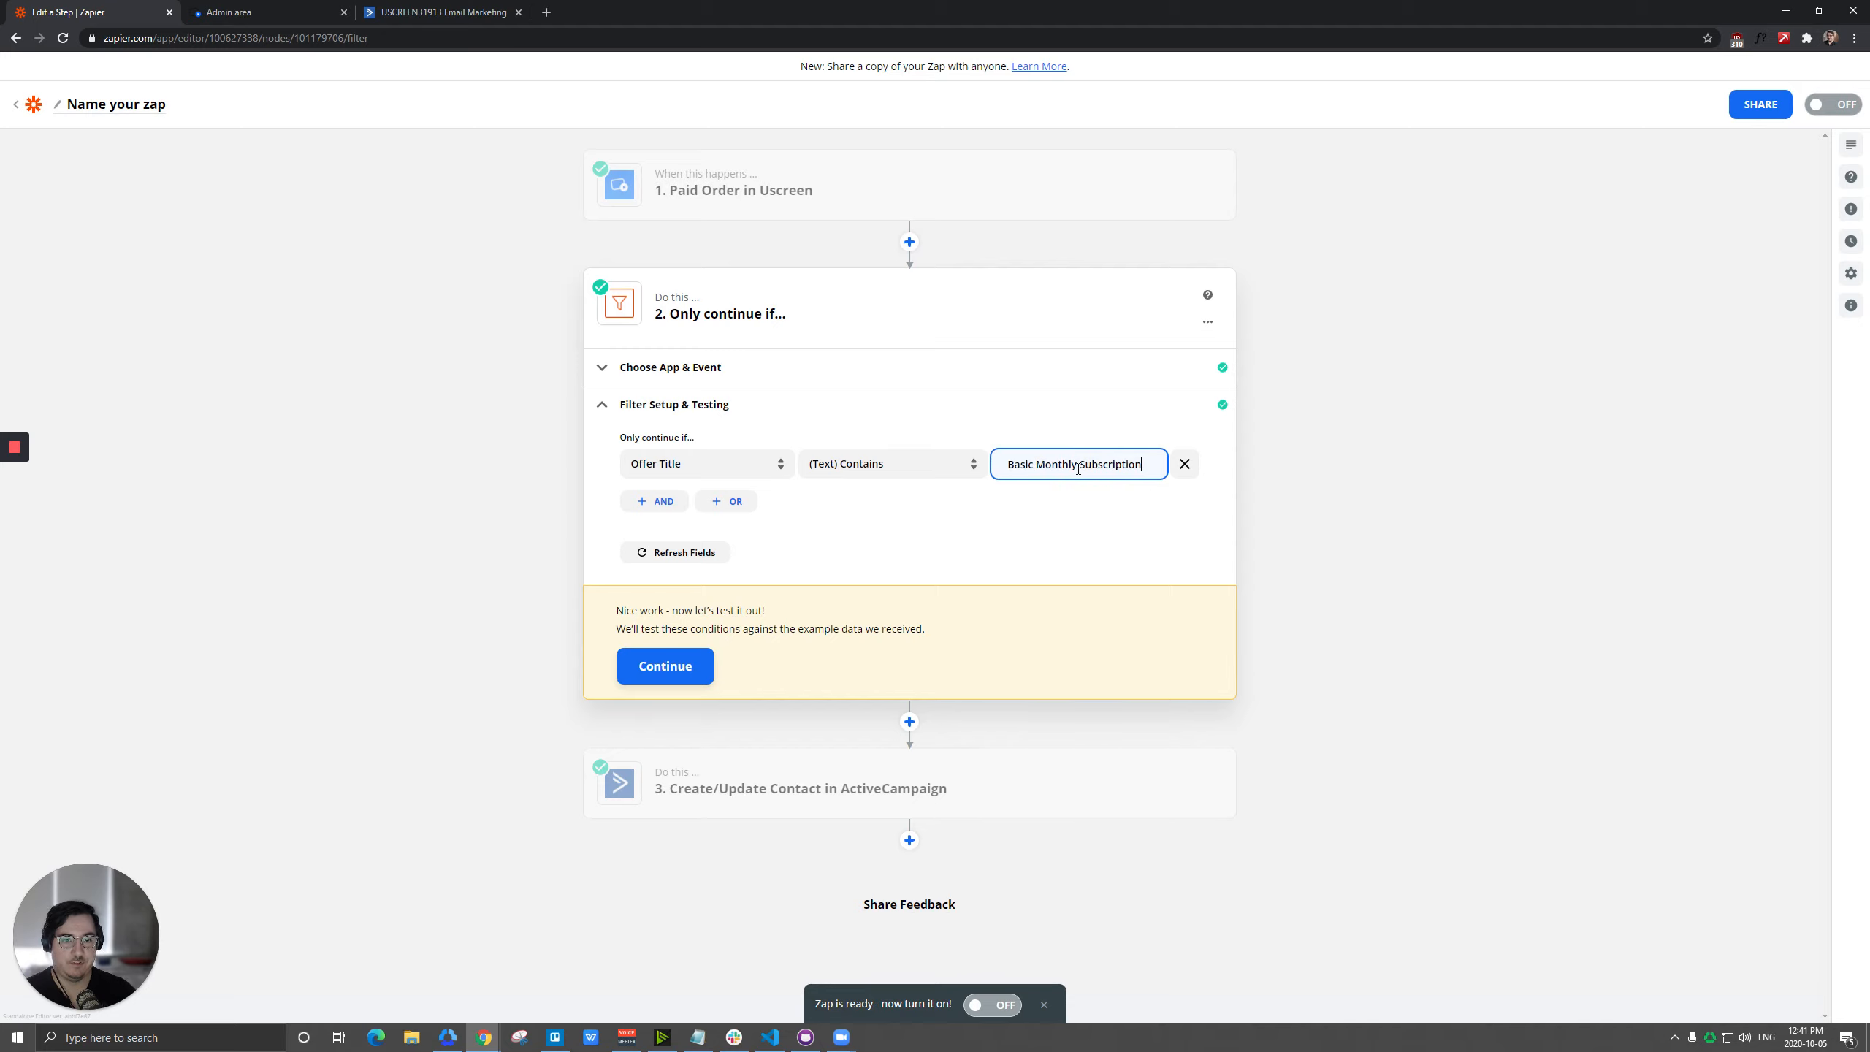
pyautogui.moveTo(1078, 468); pyautogui.dragTo(959, 475)
pyautogui.press('BackSpace')
pyautogui.click(991, 523)
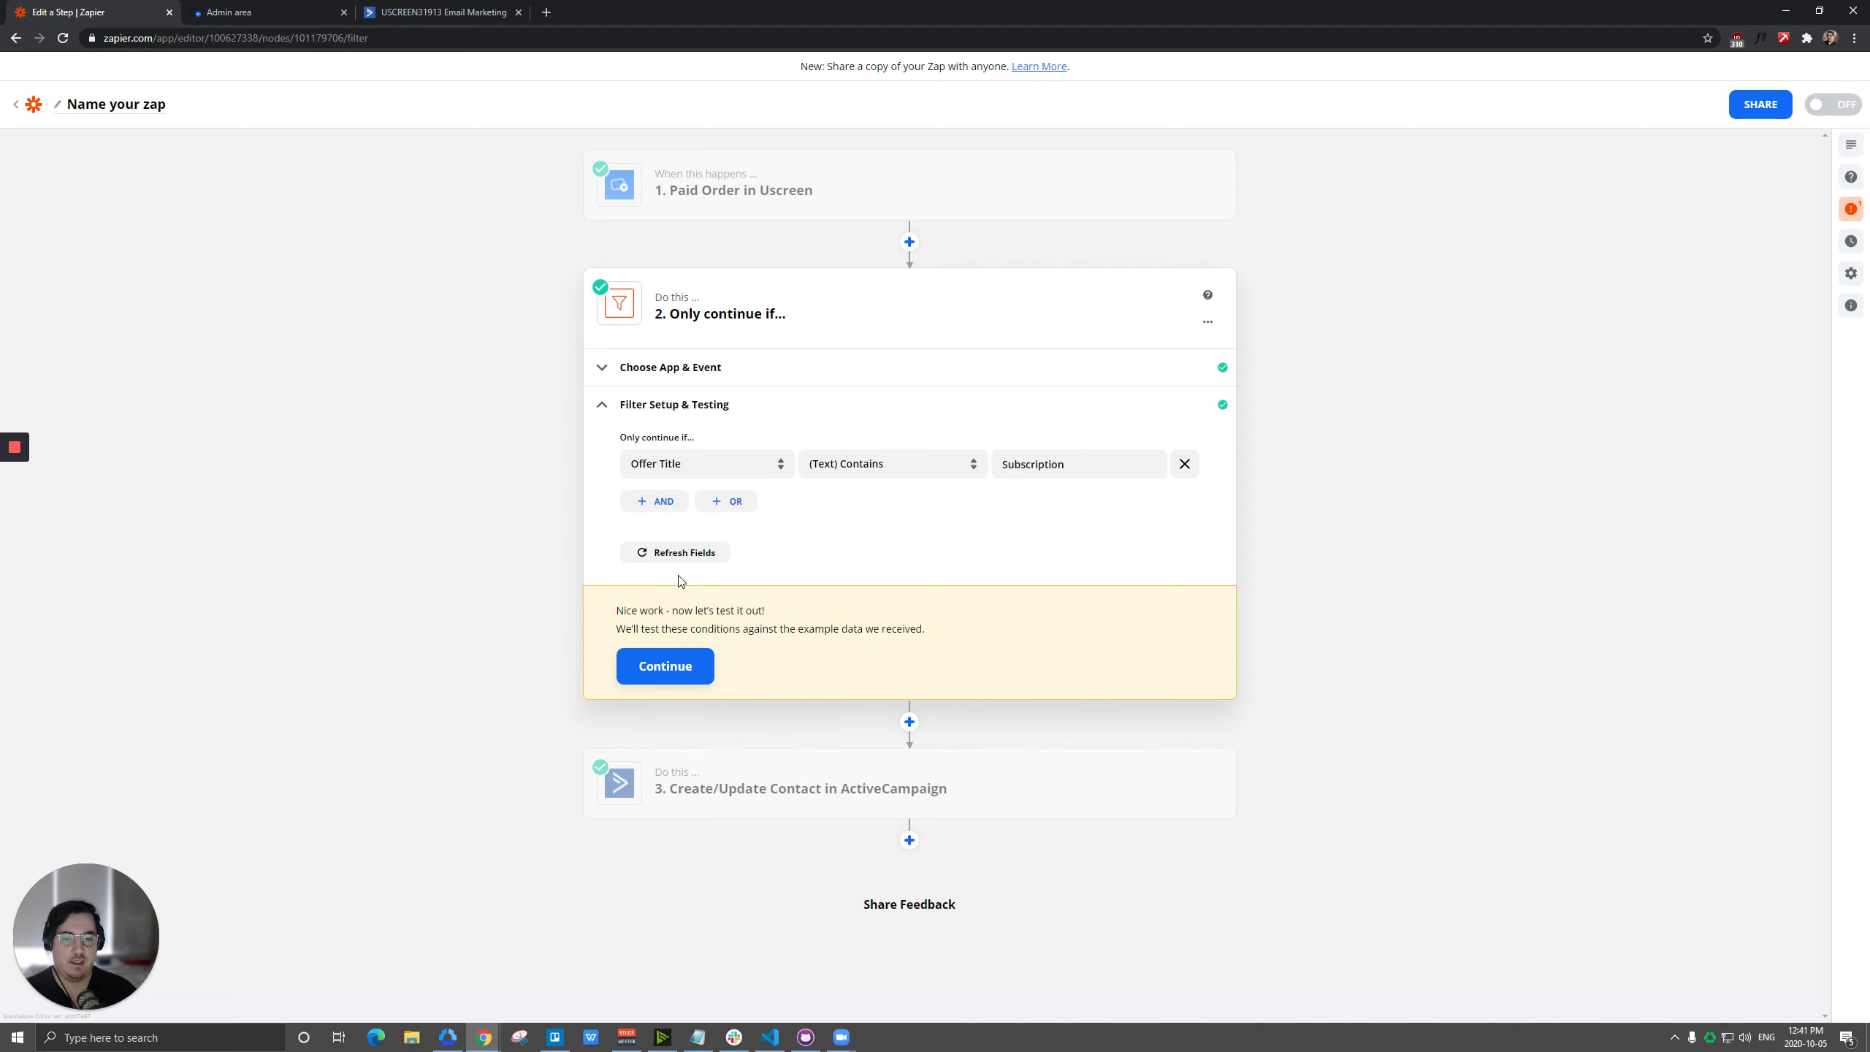
pyautogui.click(667, 667)
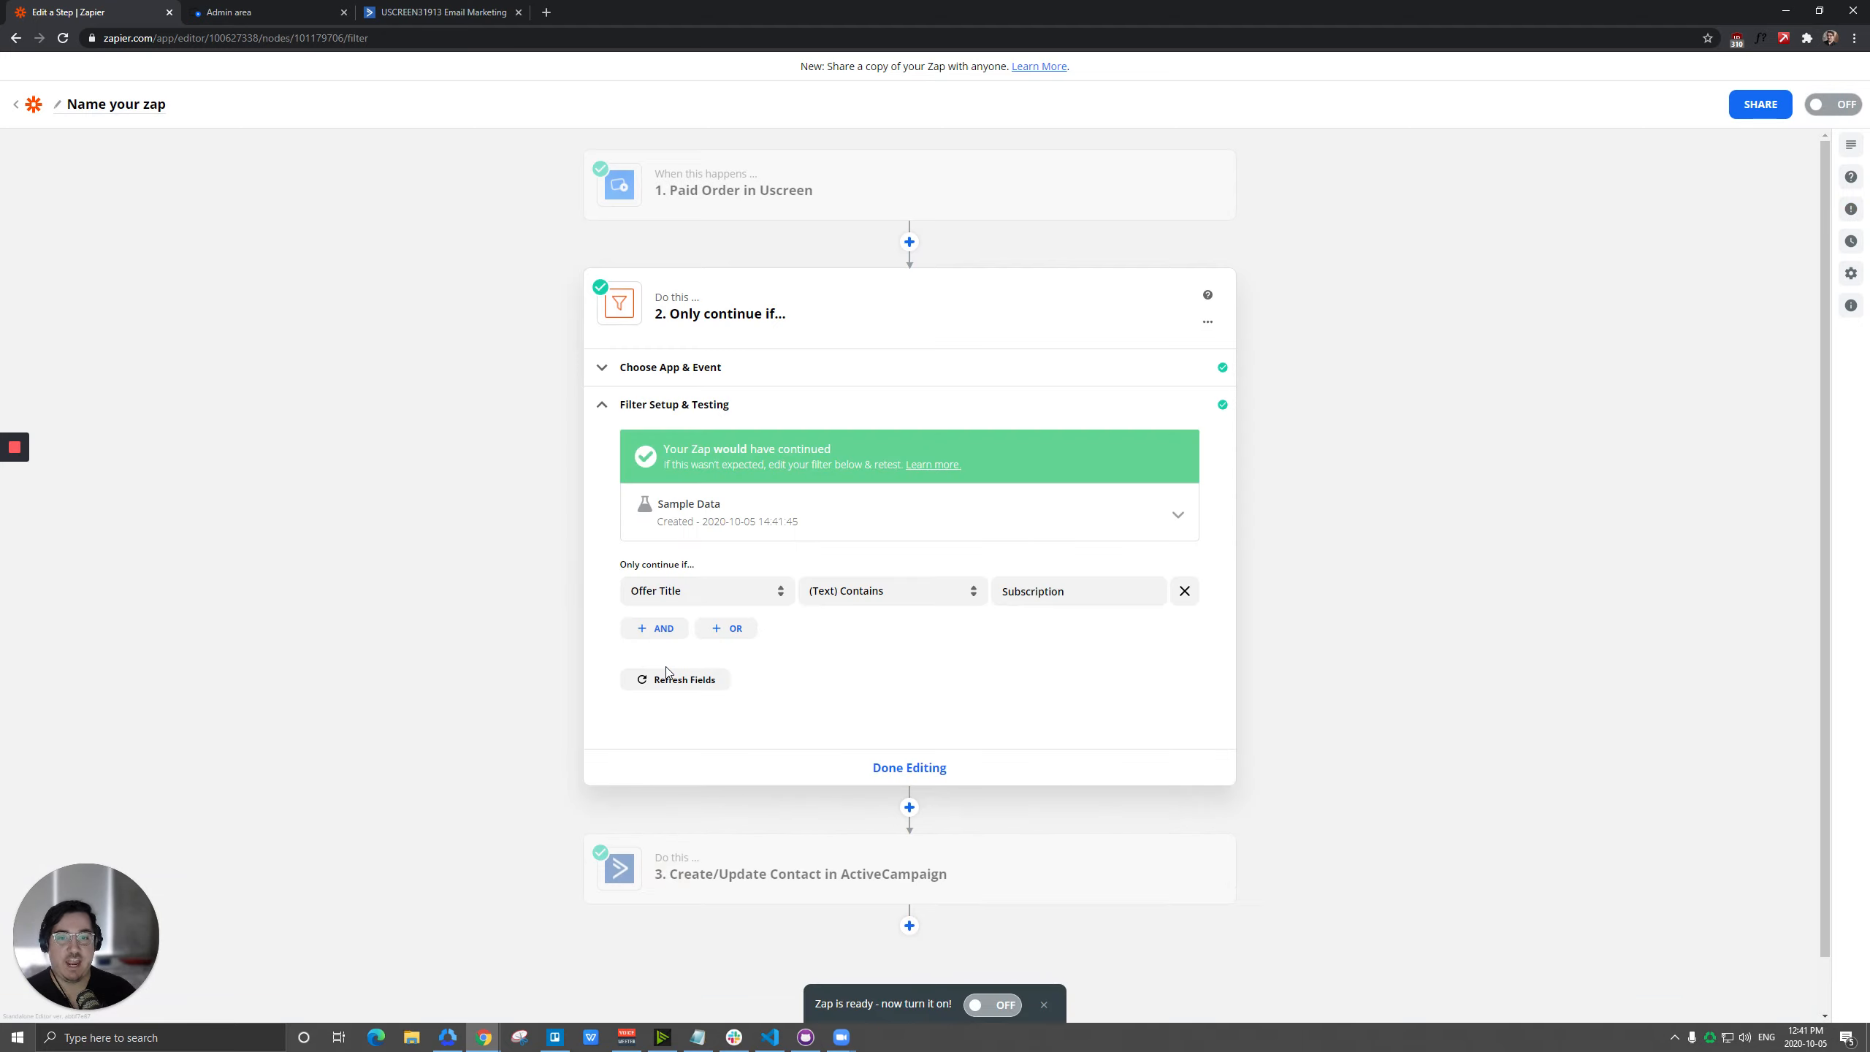
pyautogui.click(909, 768)
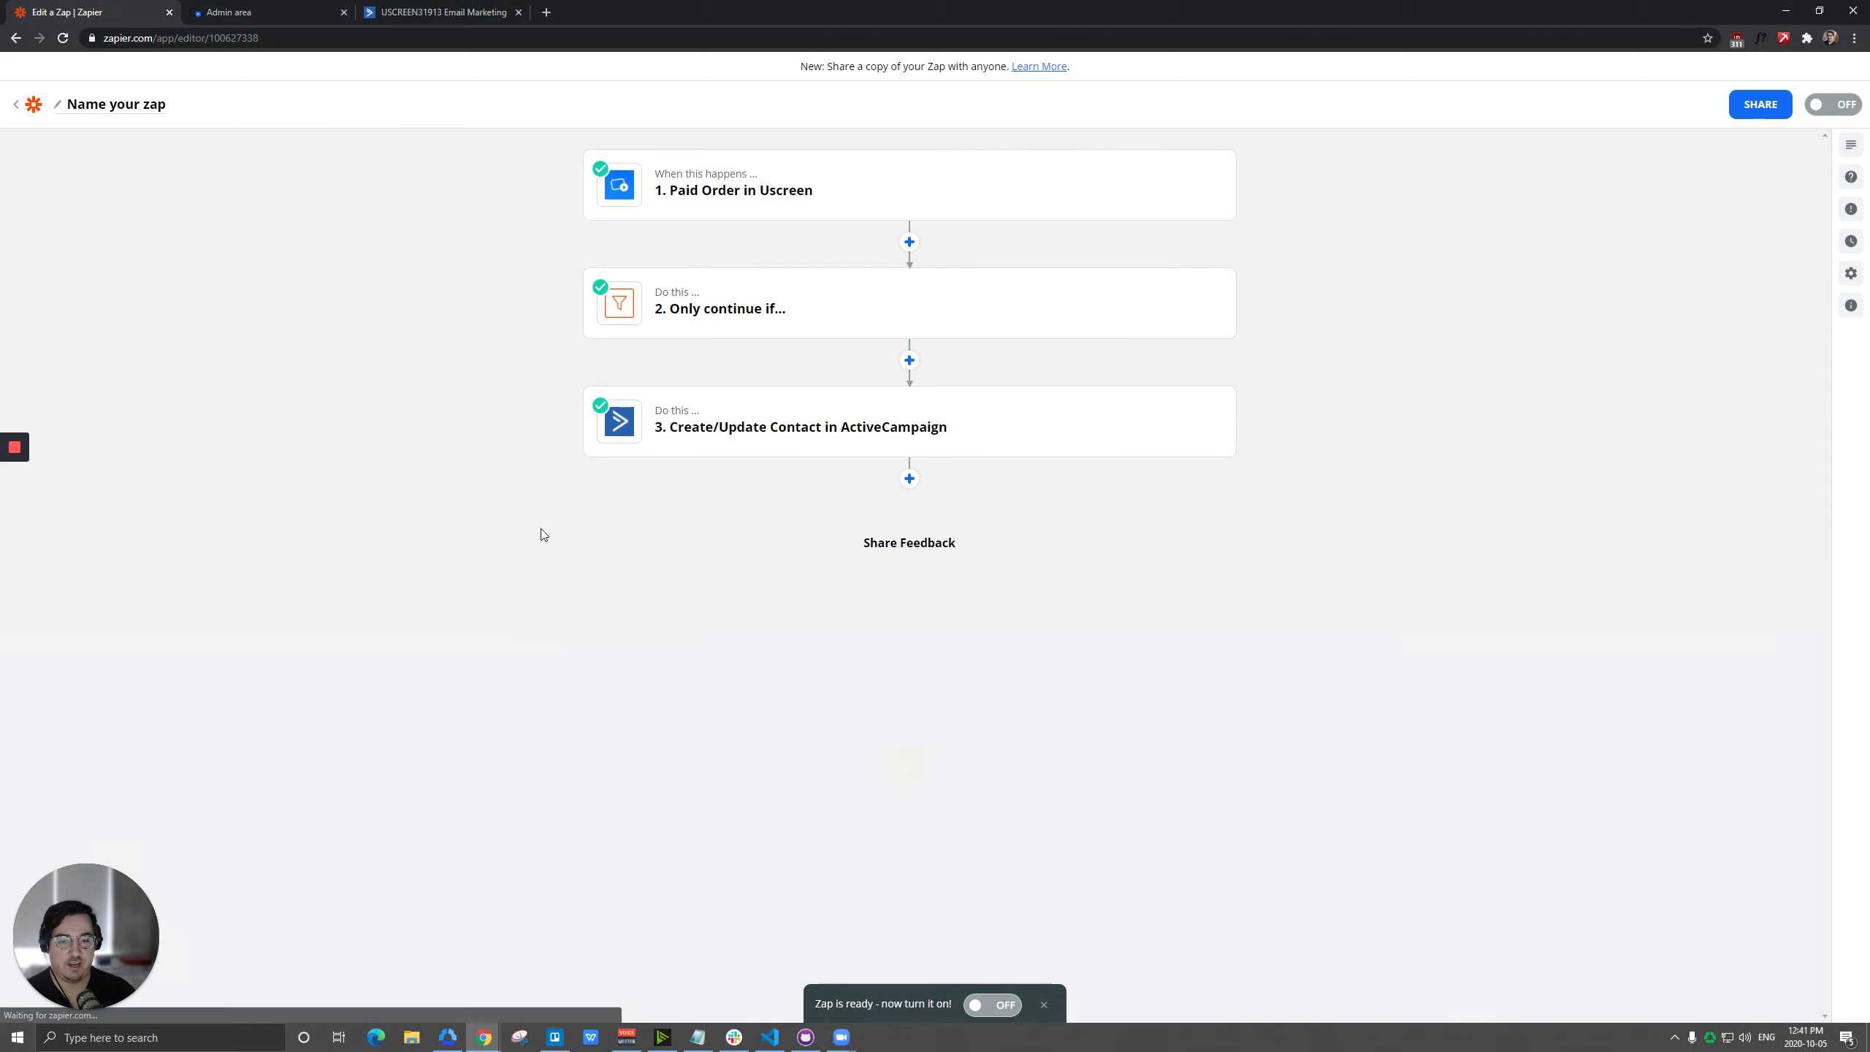
# Set the ActiveCampaign action's contact list to Subscribers and retest the action.
pyautogui.click(779, 429)
pyautogui.click(644, 559)
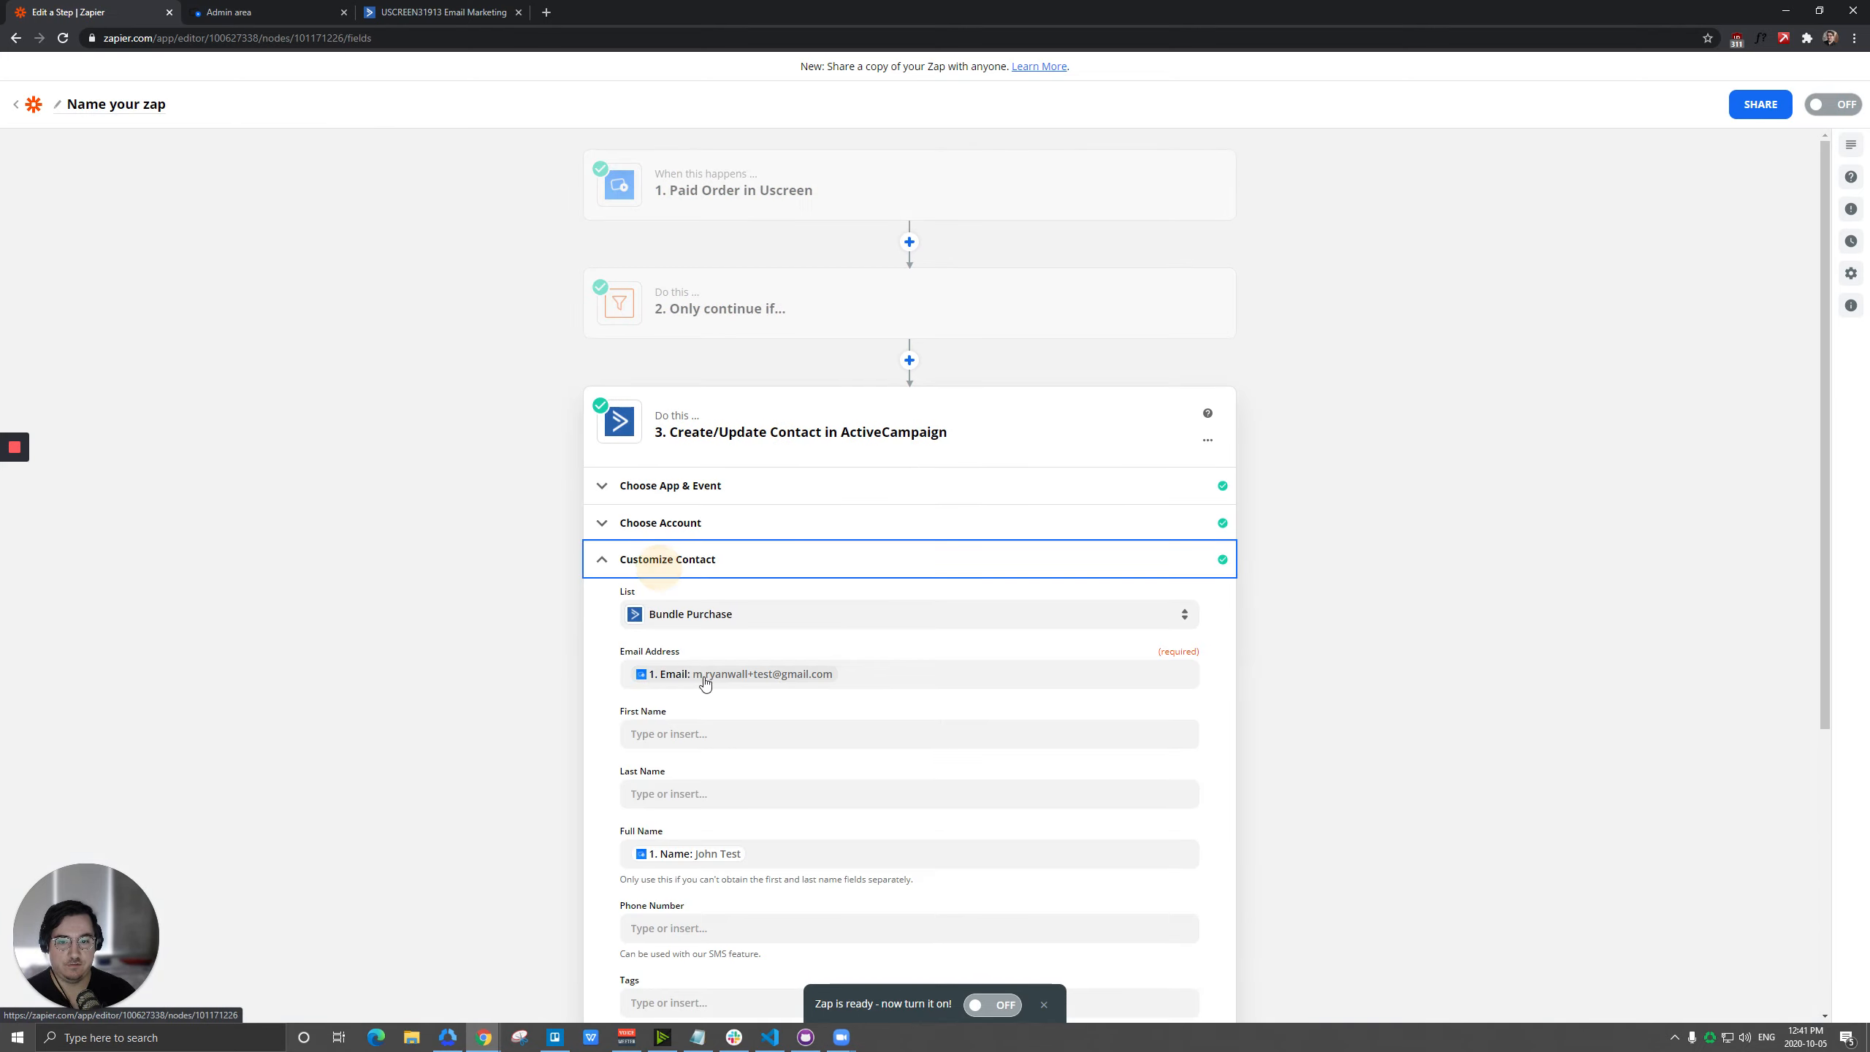
pyautogui.click(711, 626)
pyautogui.click(674, 810)
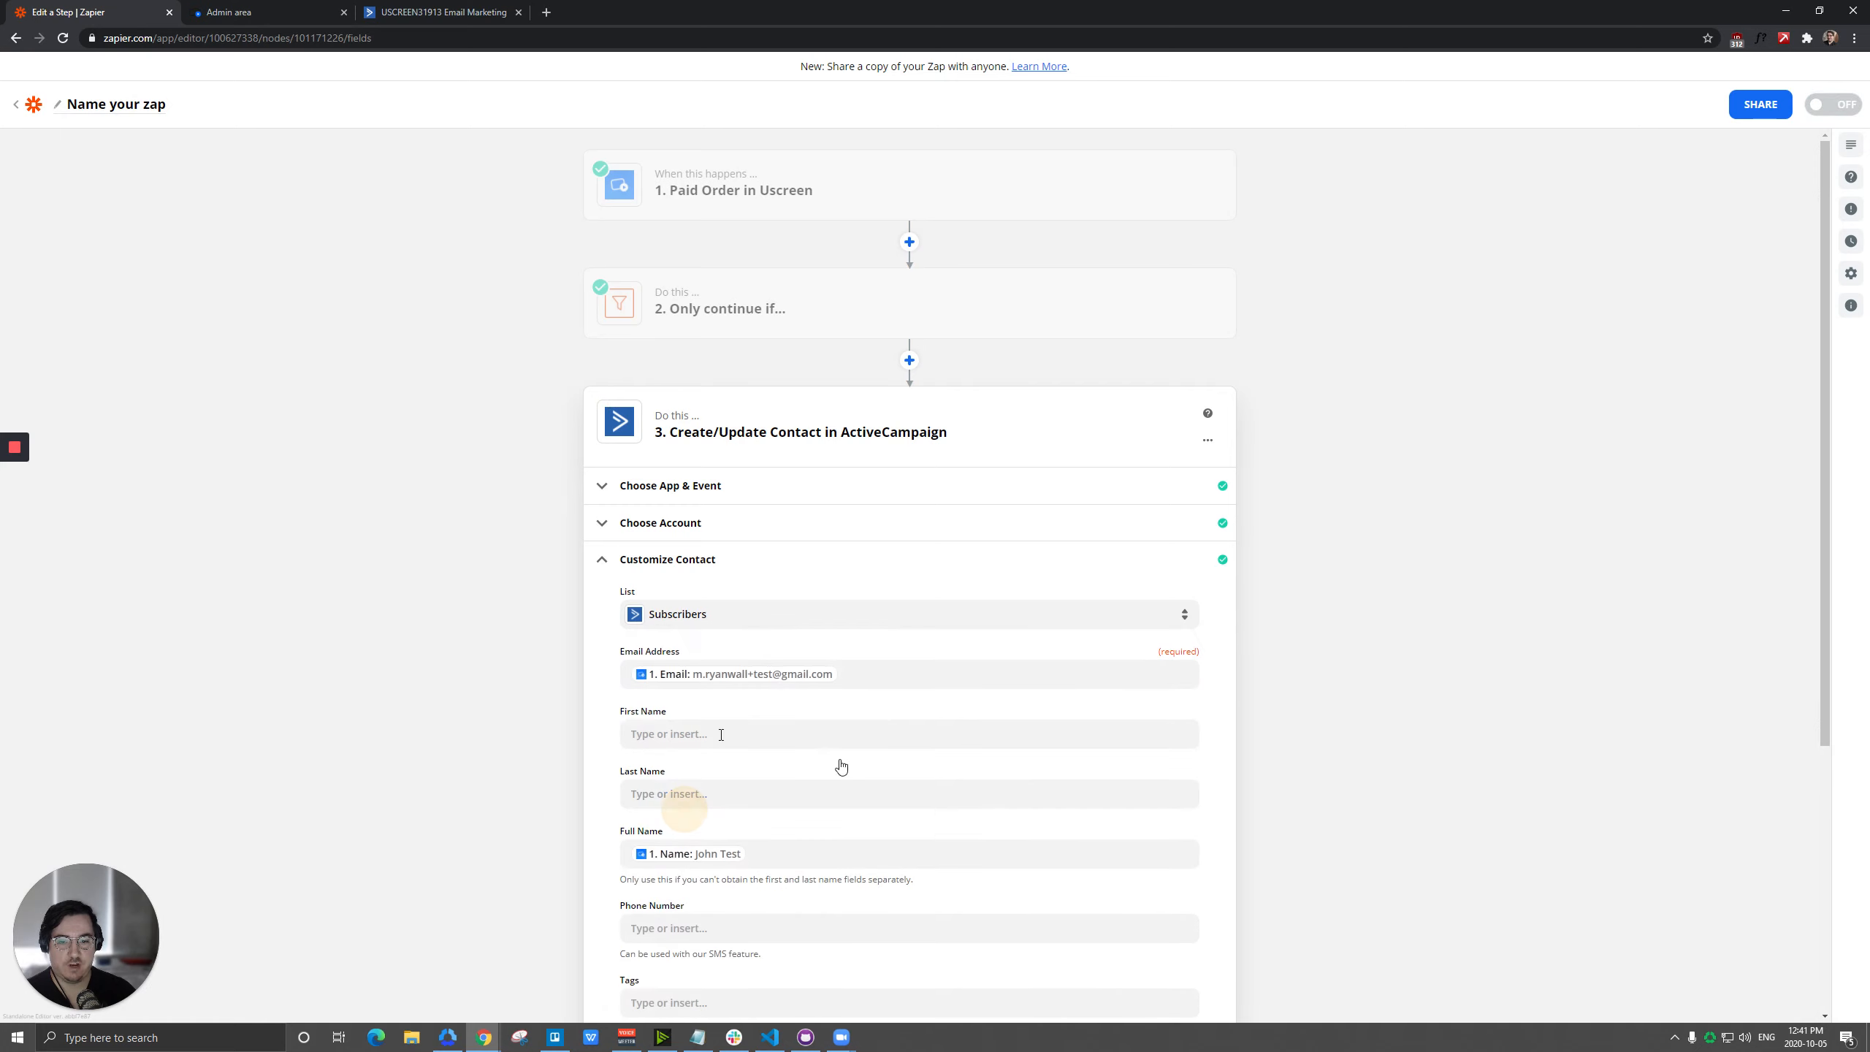
pyautogui.scroll(-5, 668, 776)
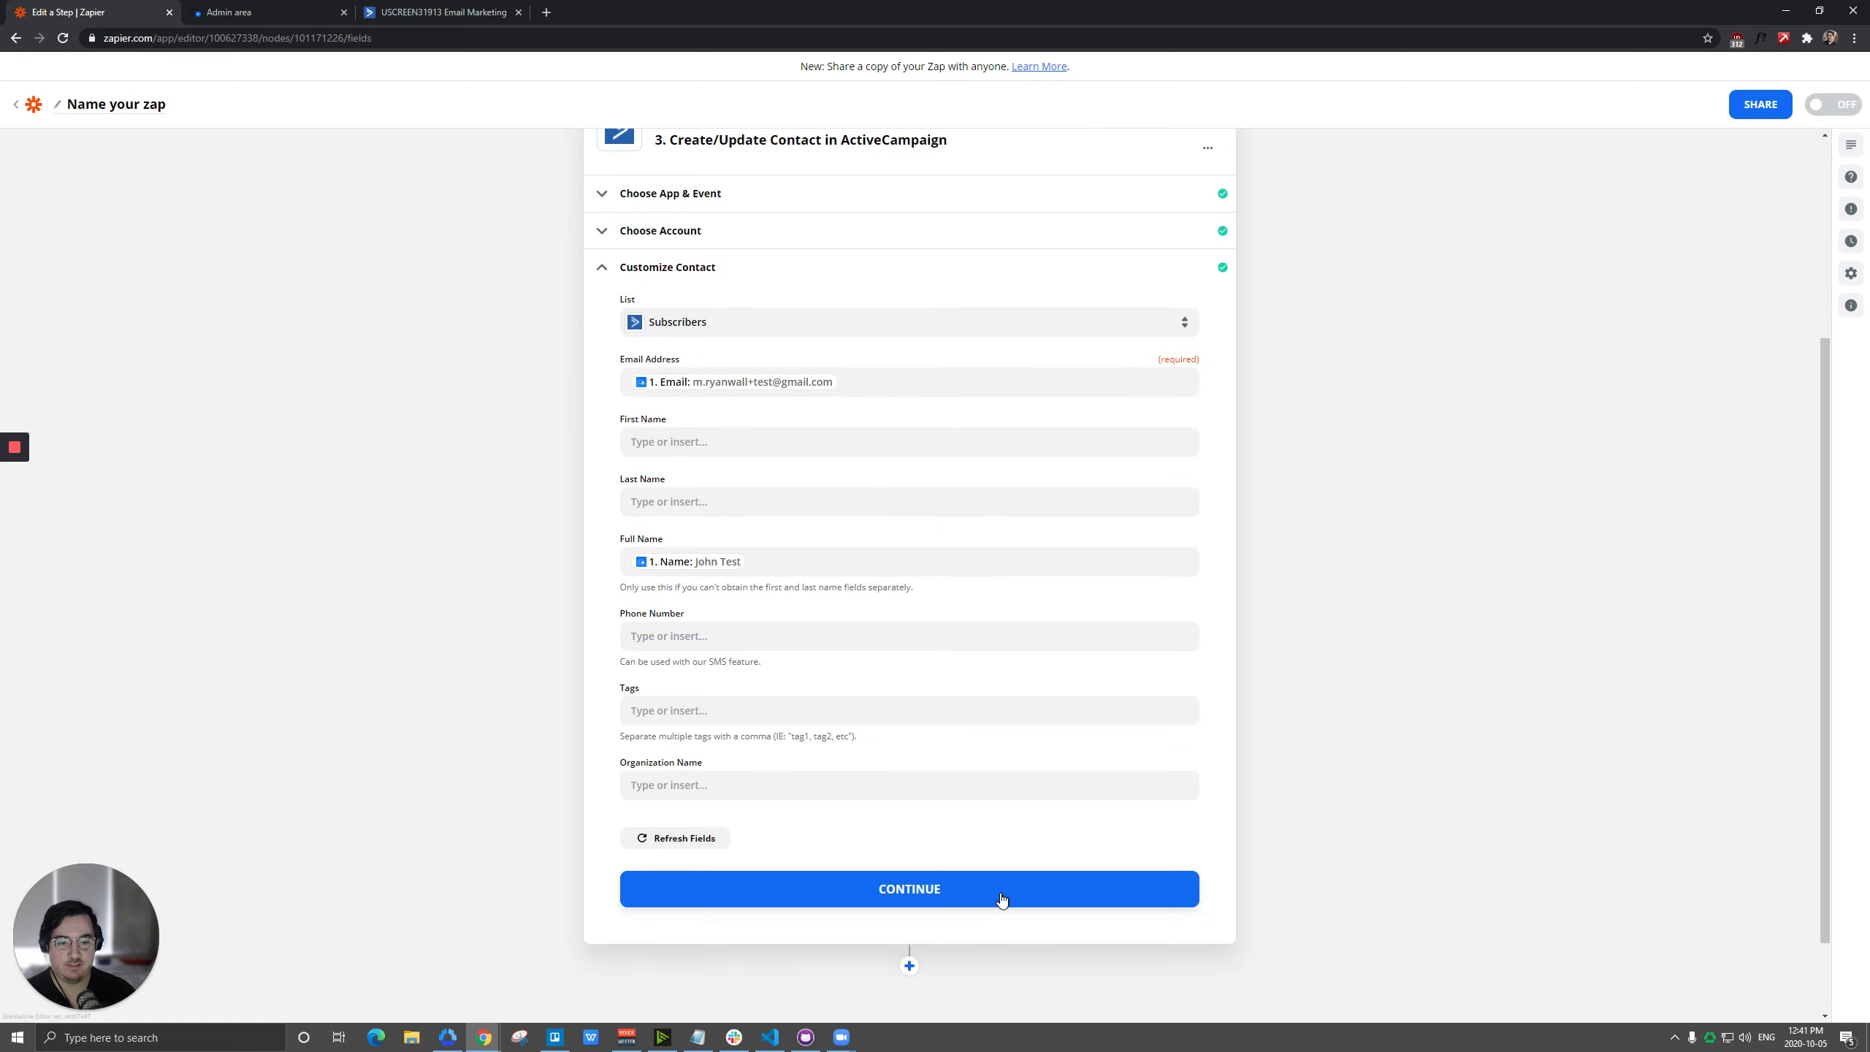
pyautogui.click(927, 890)
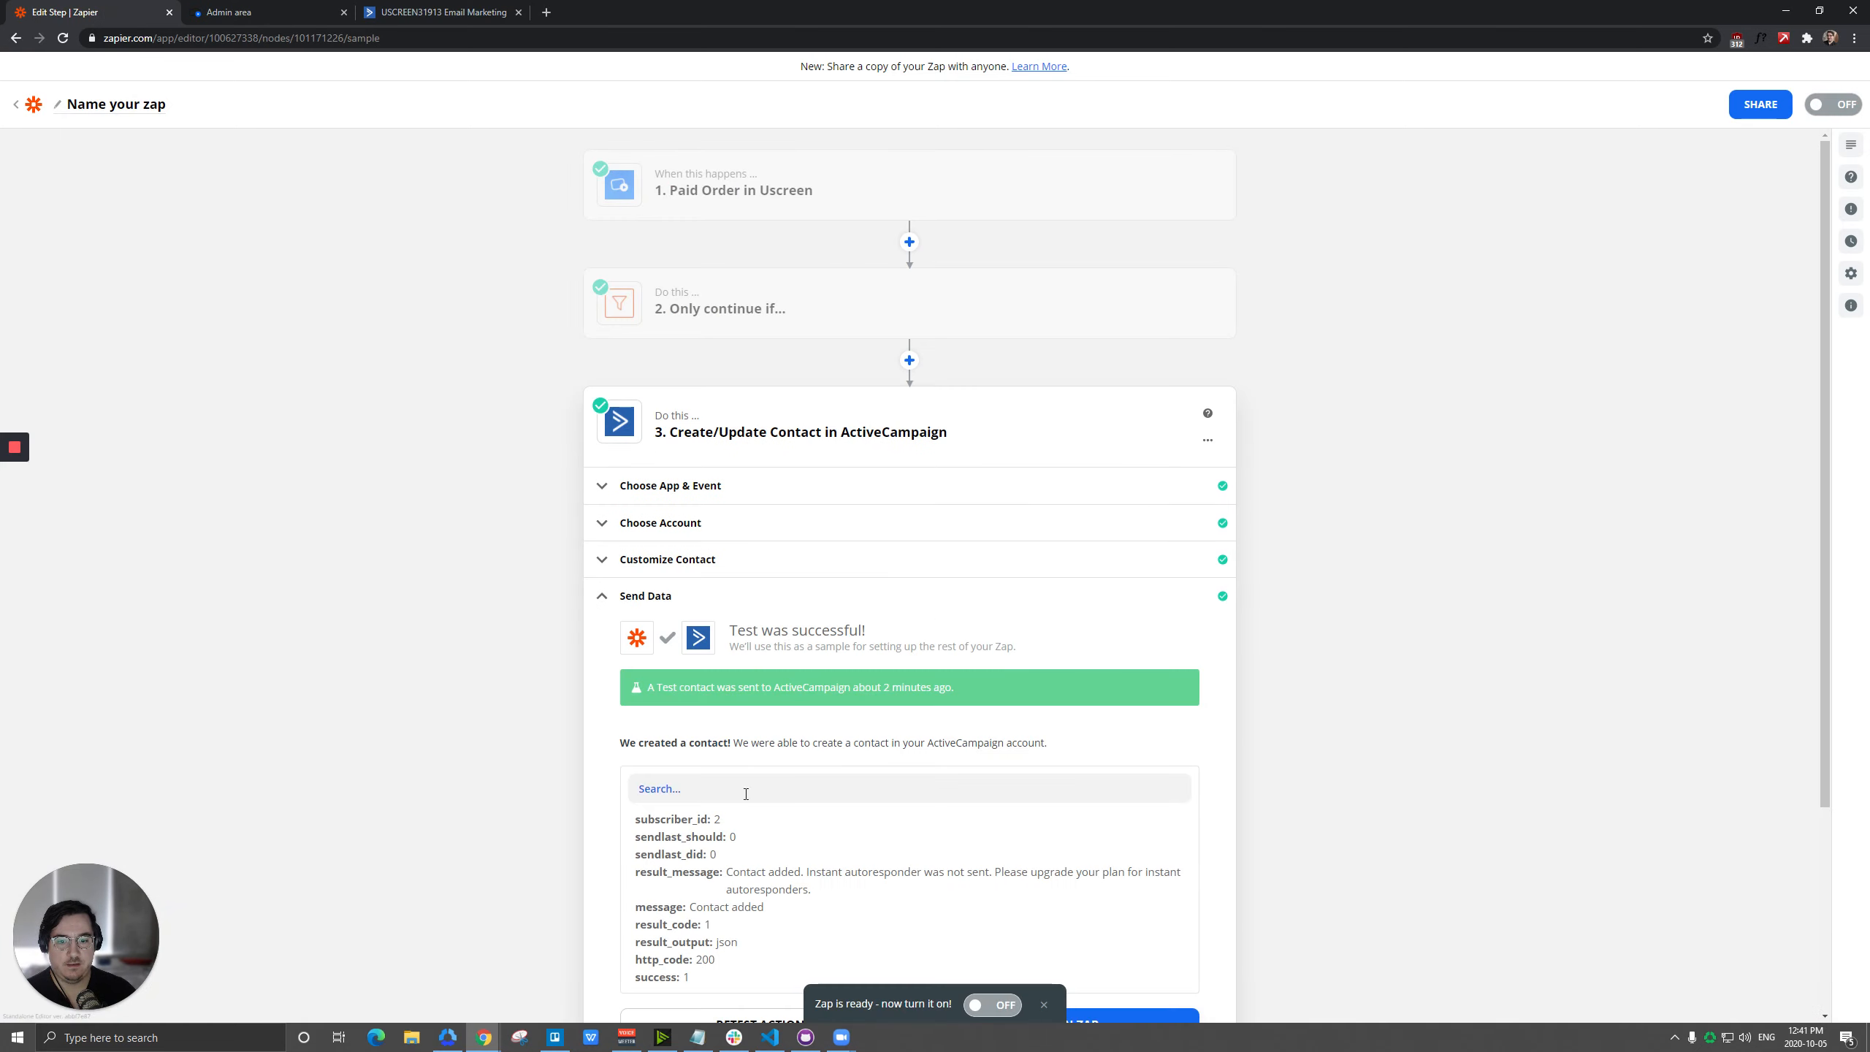
pyautogui.click(758, 756)
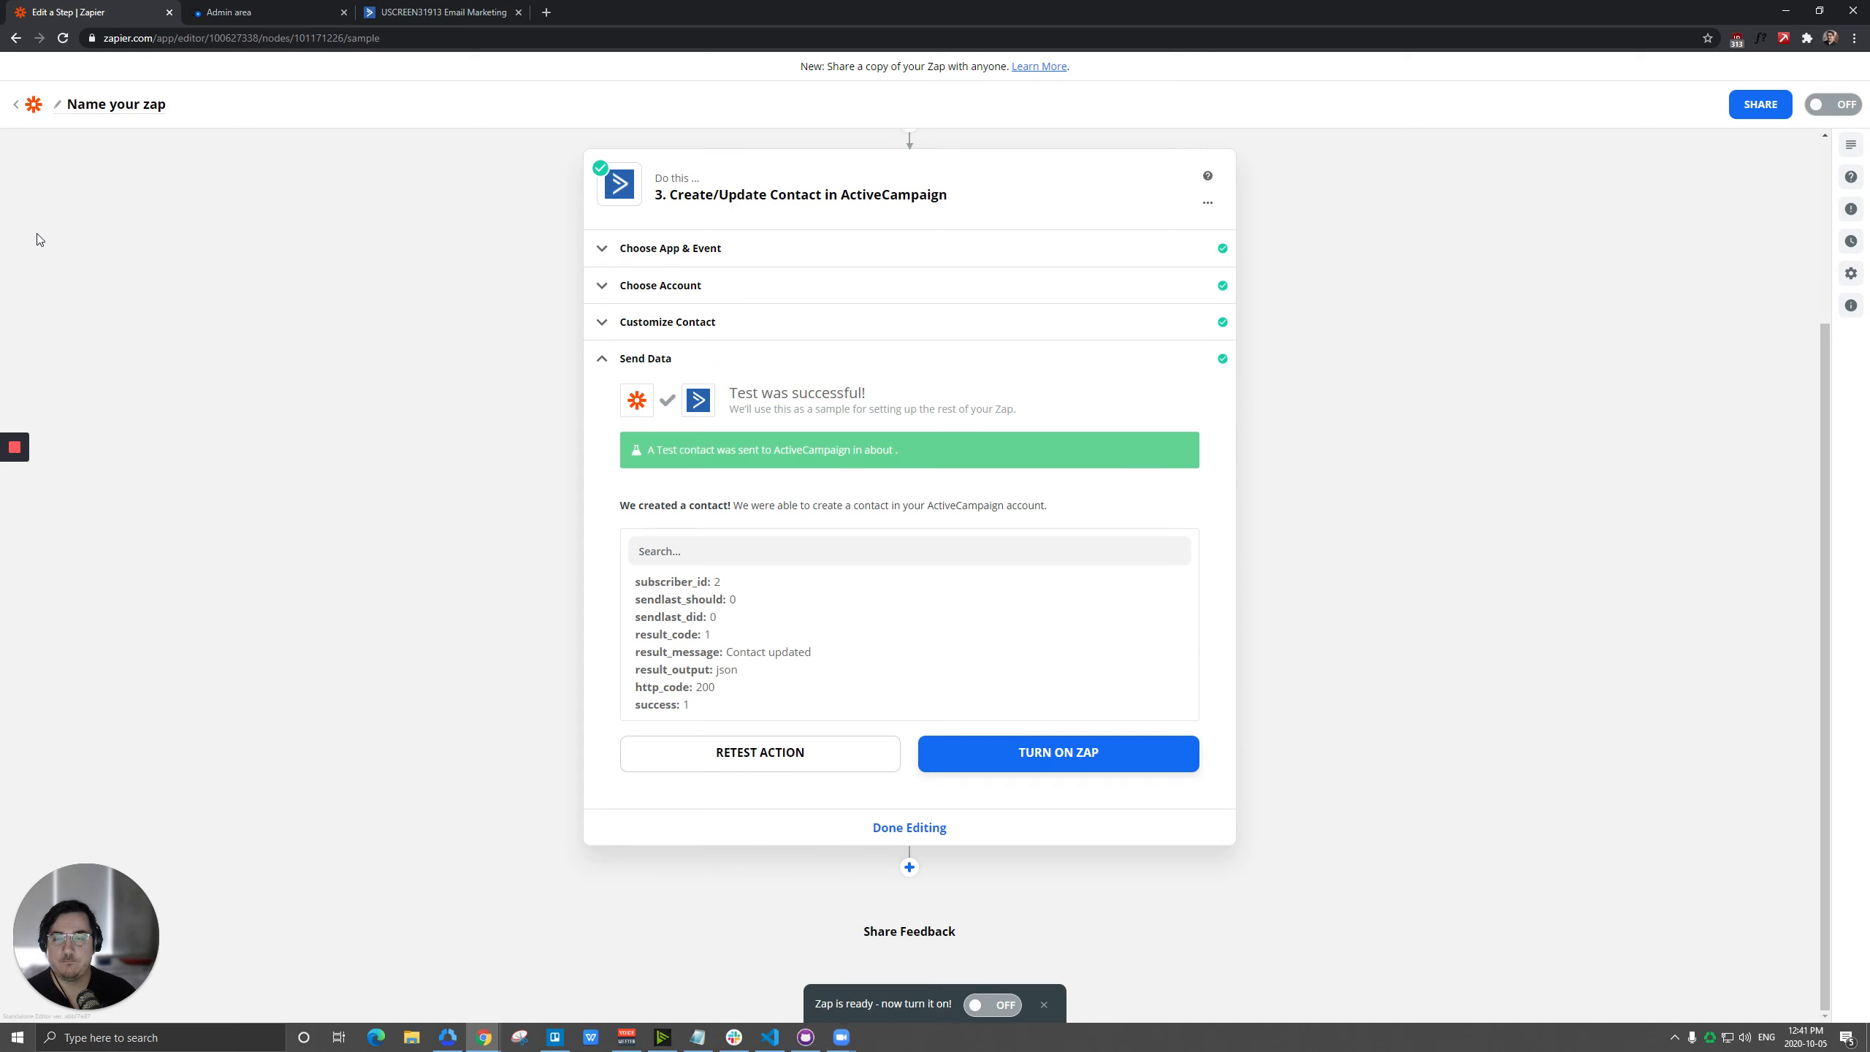
# Switch to ActiveCampaign, check the contacts in the Subscribers list, and return to the overview of all lists.
pyautogui.click(447, 6)
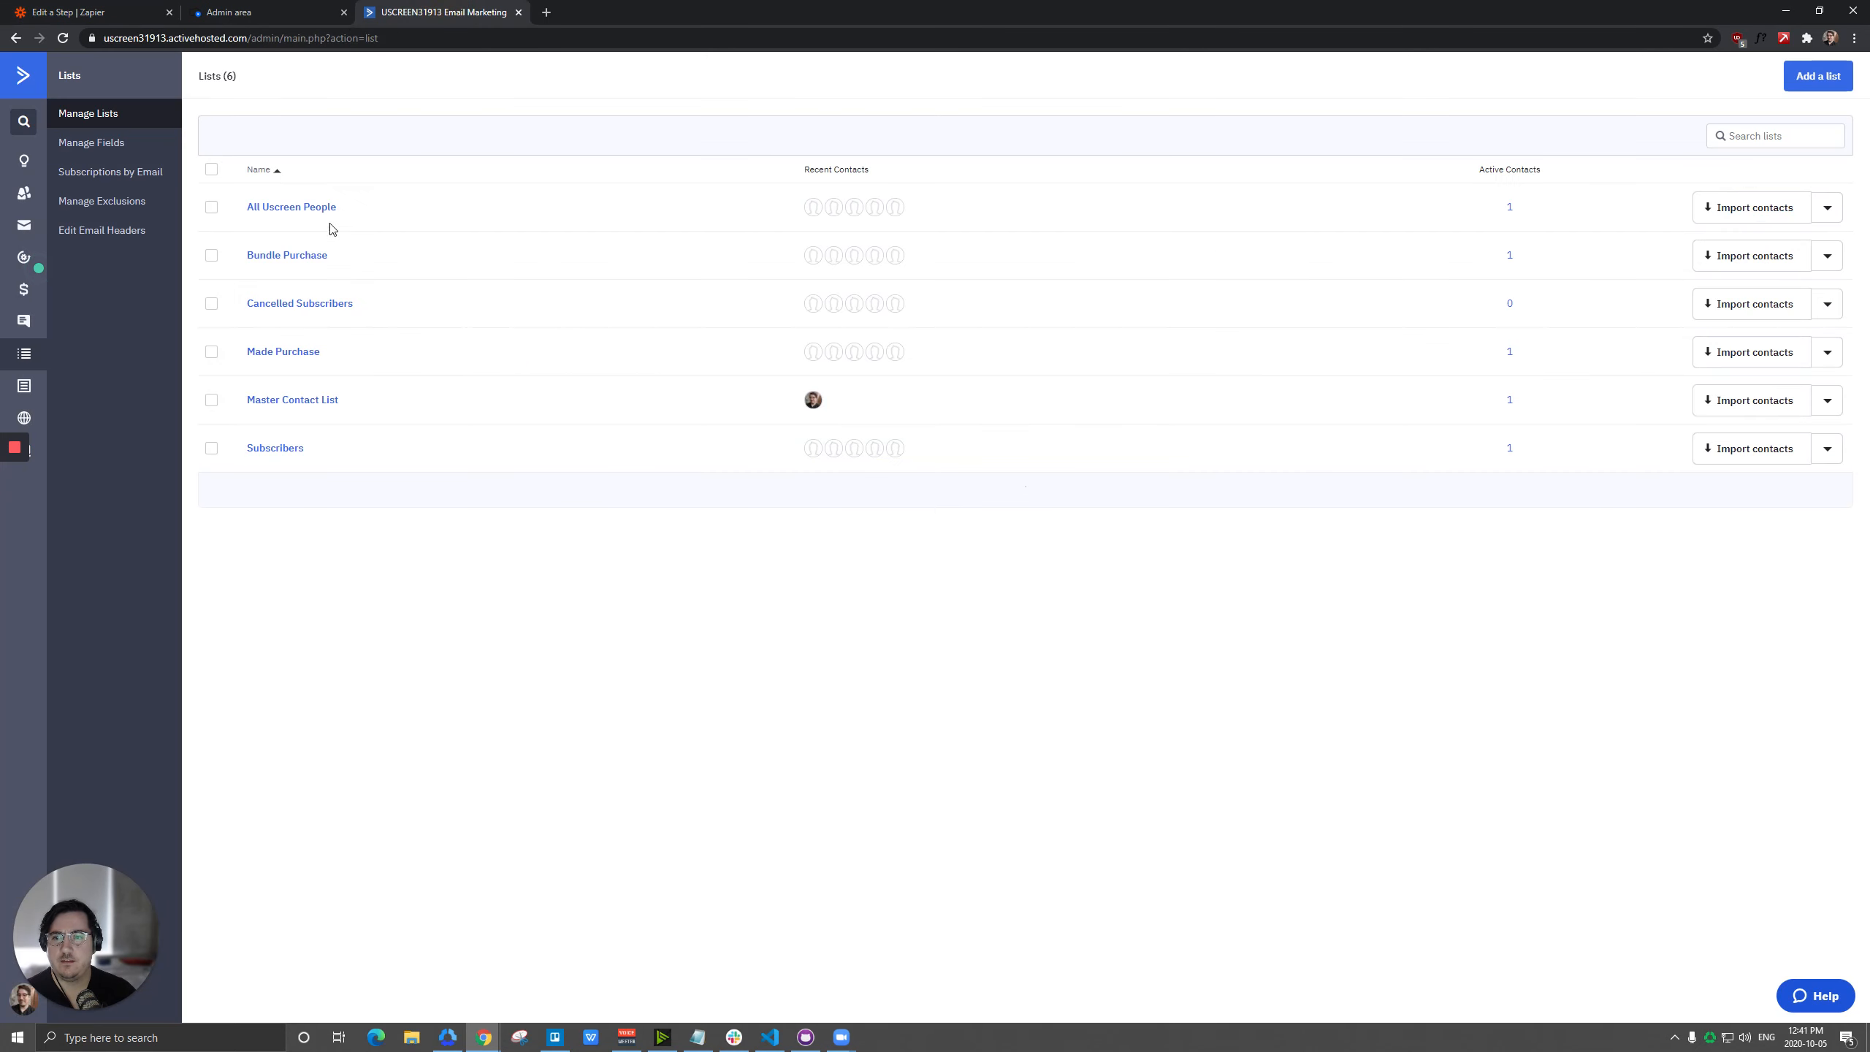
pyautogui.click(269, 449)
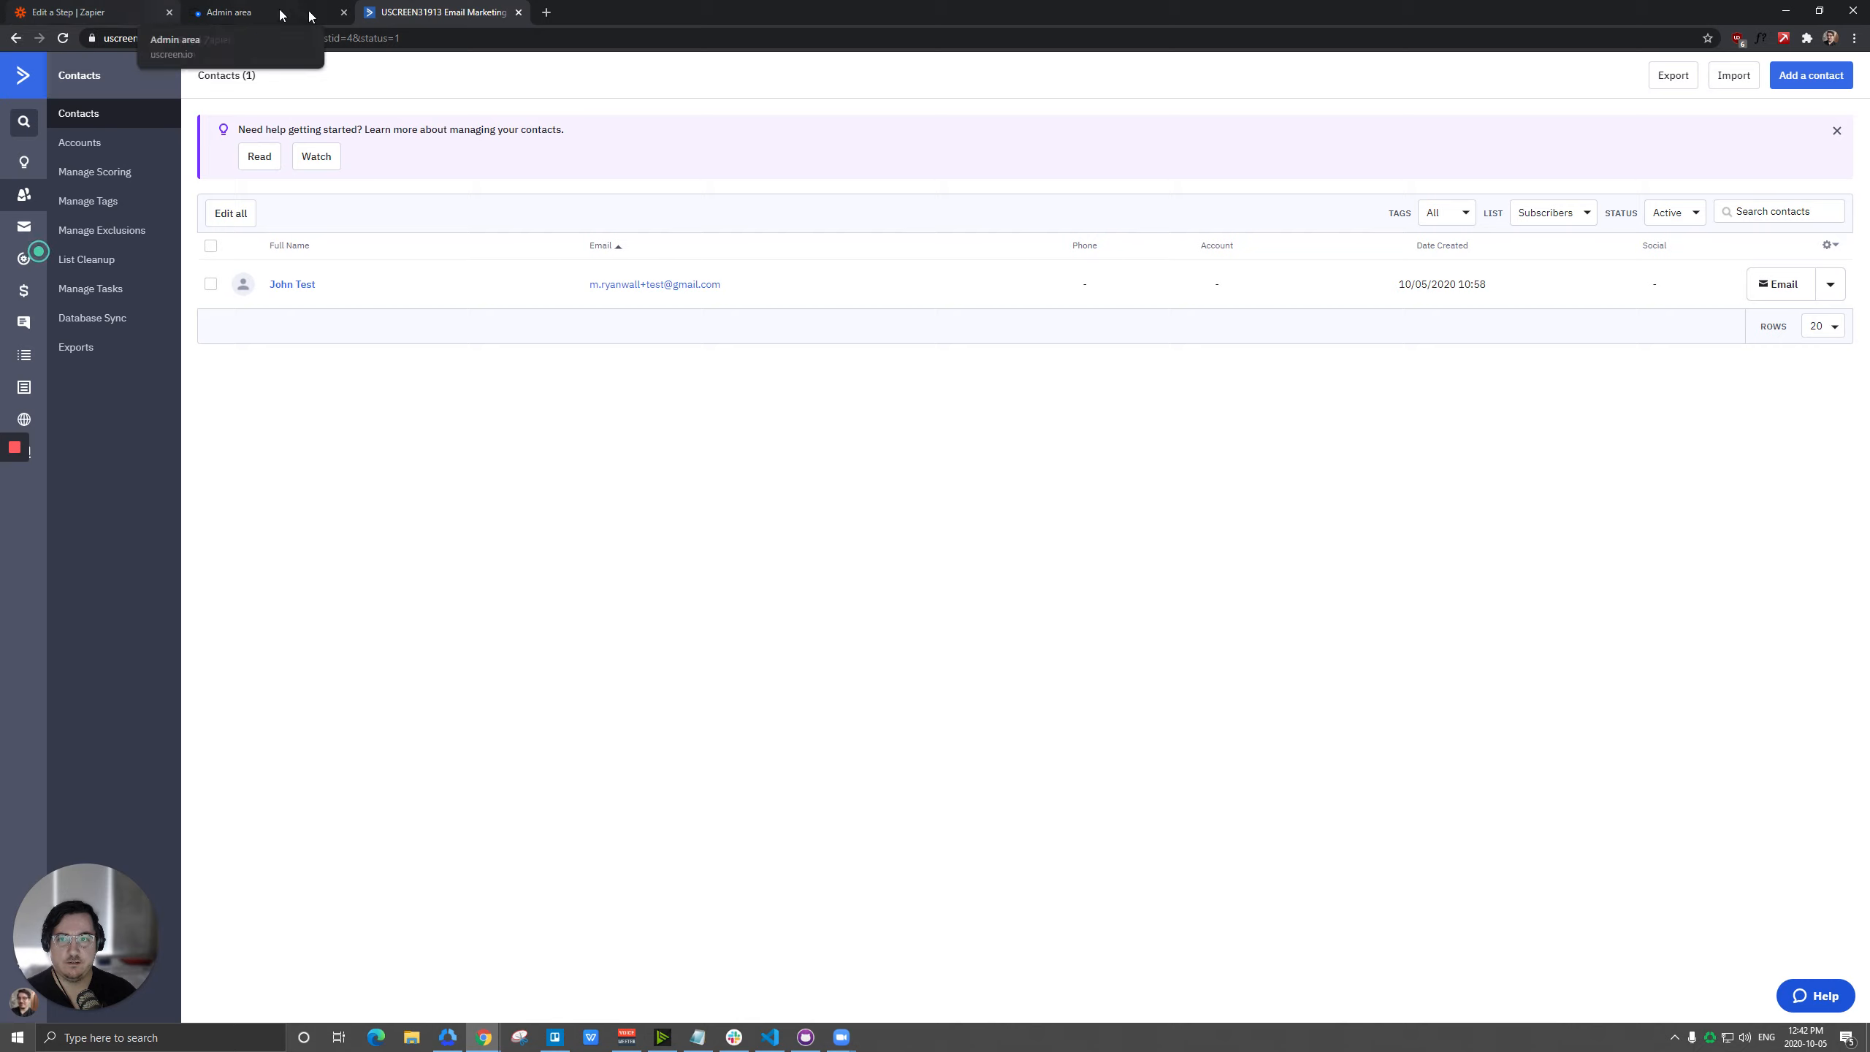
pyautogui.click(24, 355)
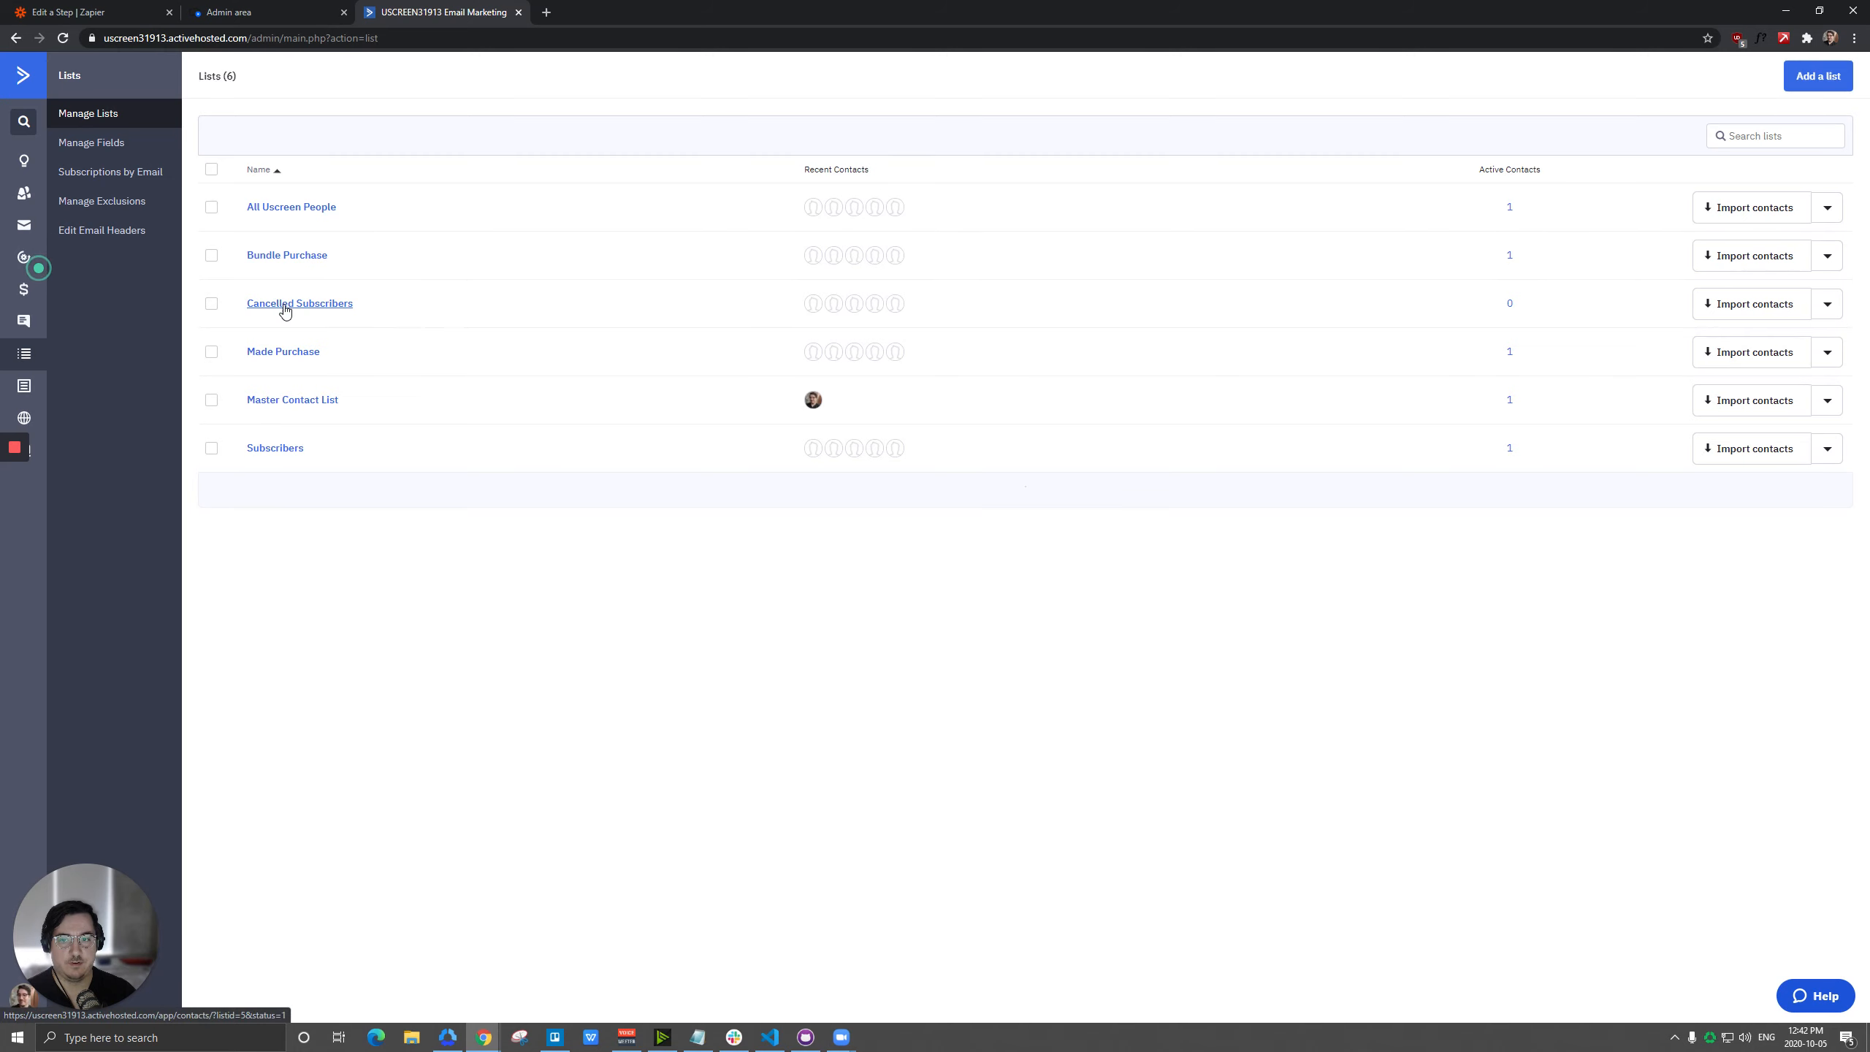
# Switch to Zapier, change the Uscreen trigger's event to Canceled Subscription, and test the trigger.
pyautogui.click(250, 10)
pyautogui.click(68, 11)
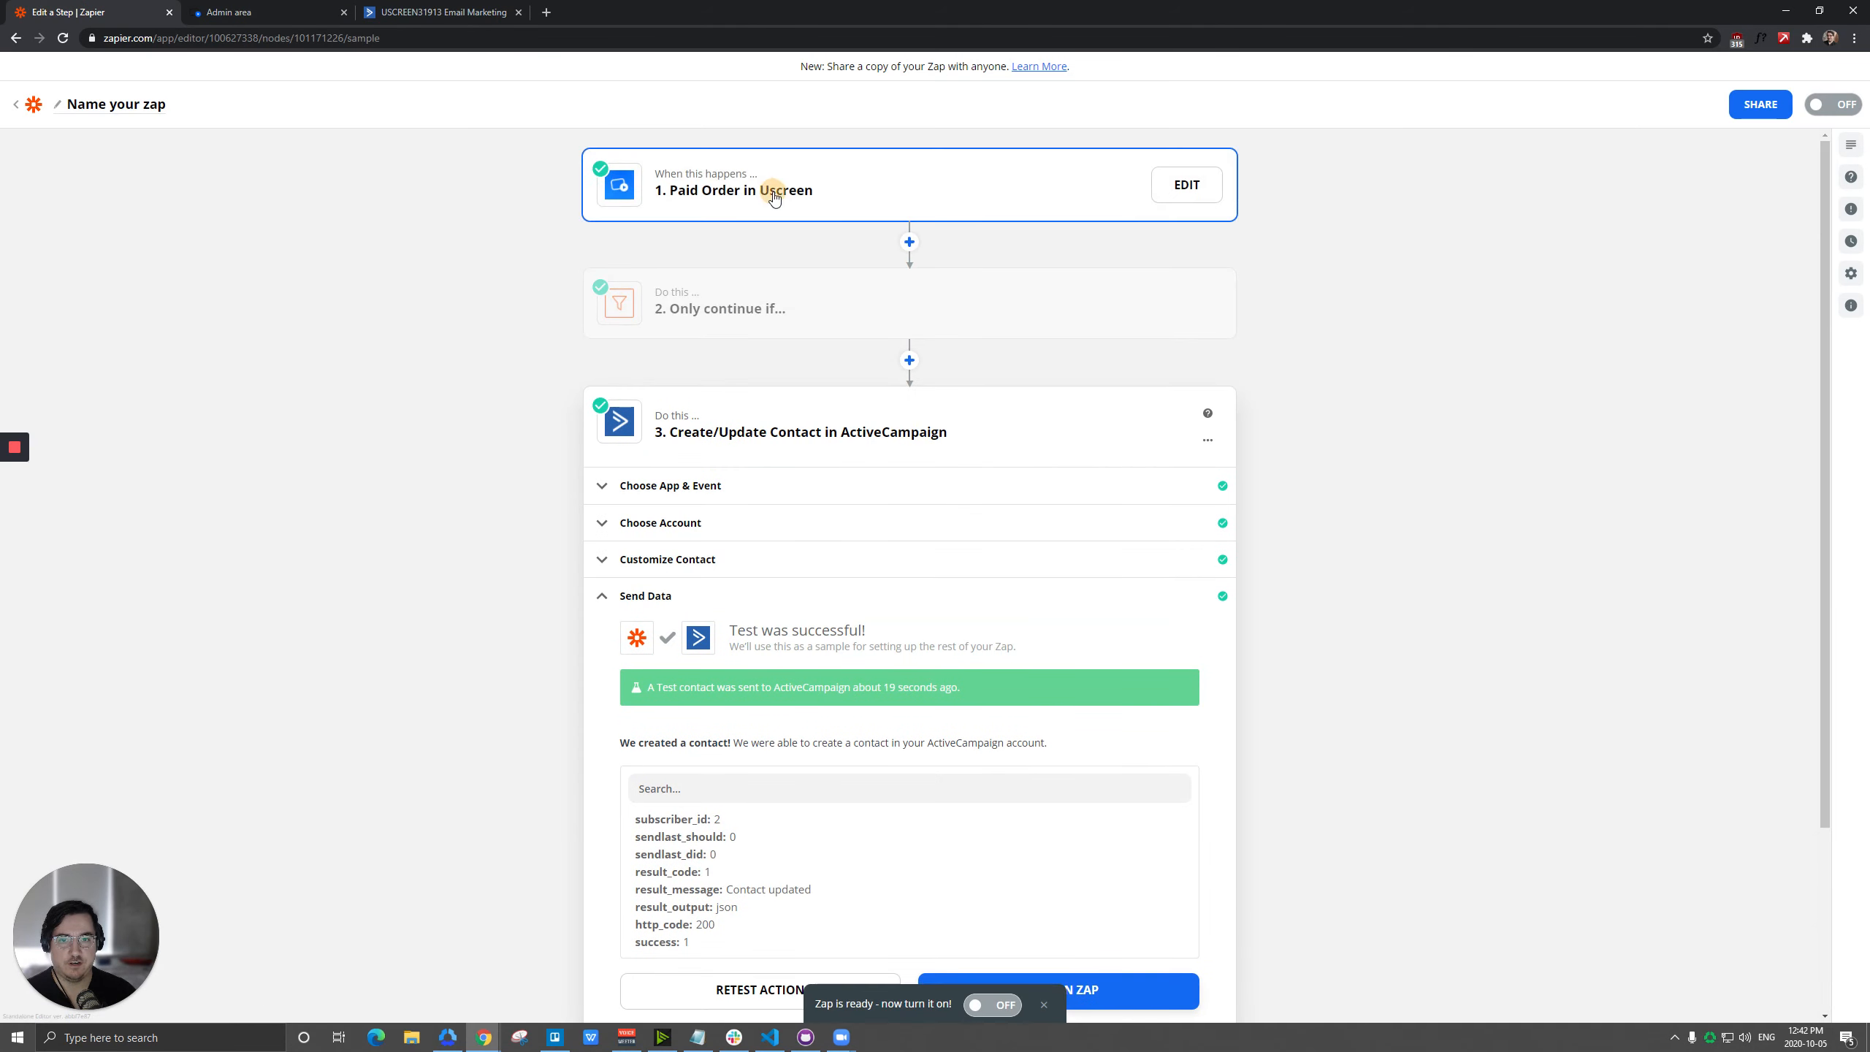
pyautogui.click(736, 190)
pyautogui.click(708, 251)
pyautogui.click(710, 338)
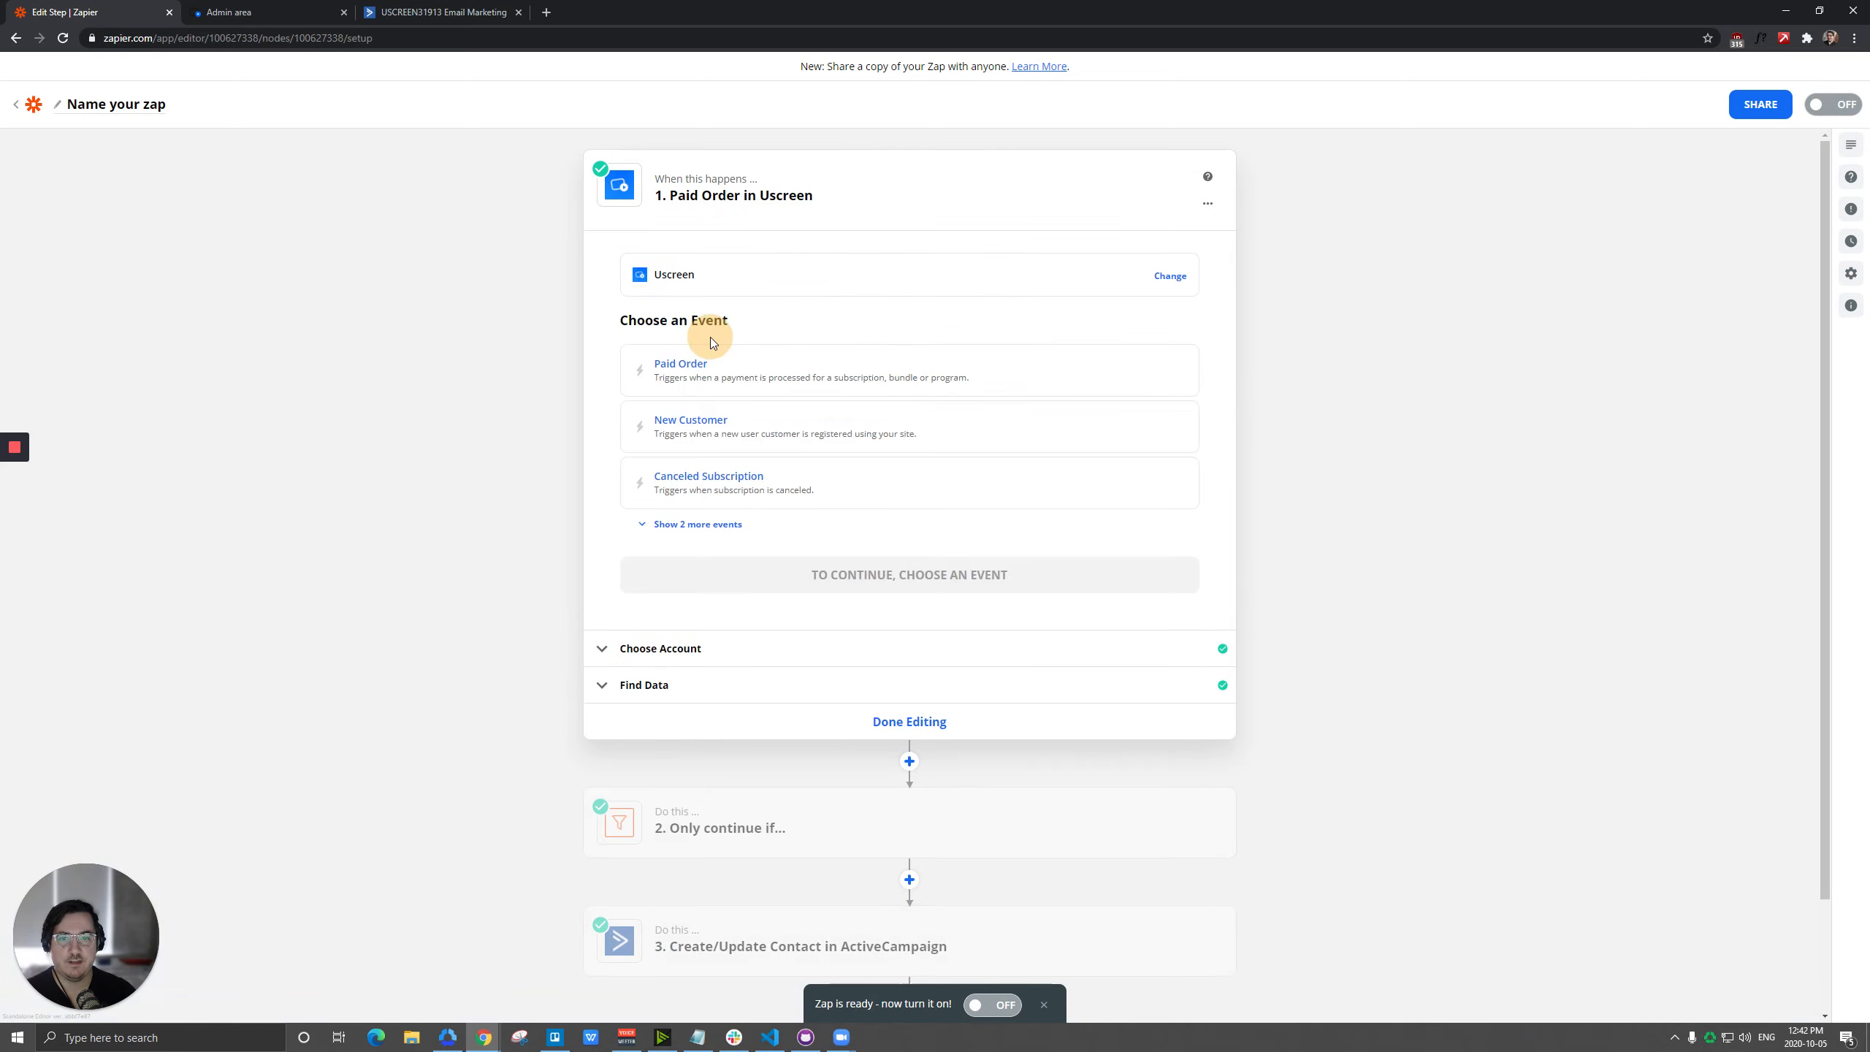
pyautogui.click(729, 483)
pyautogui.click(934, 420)
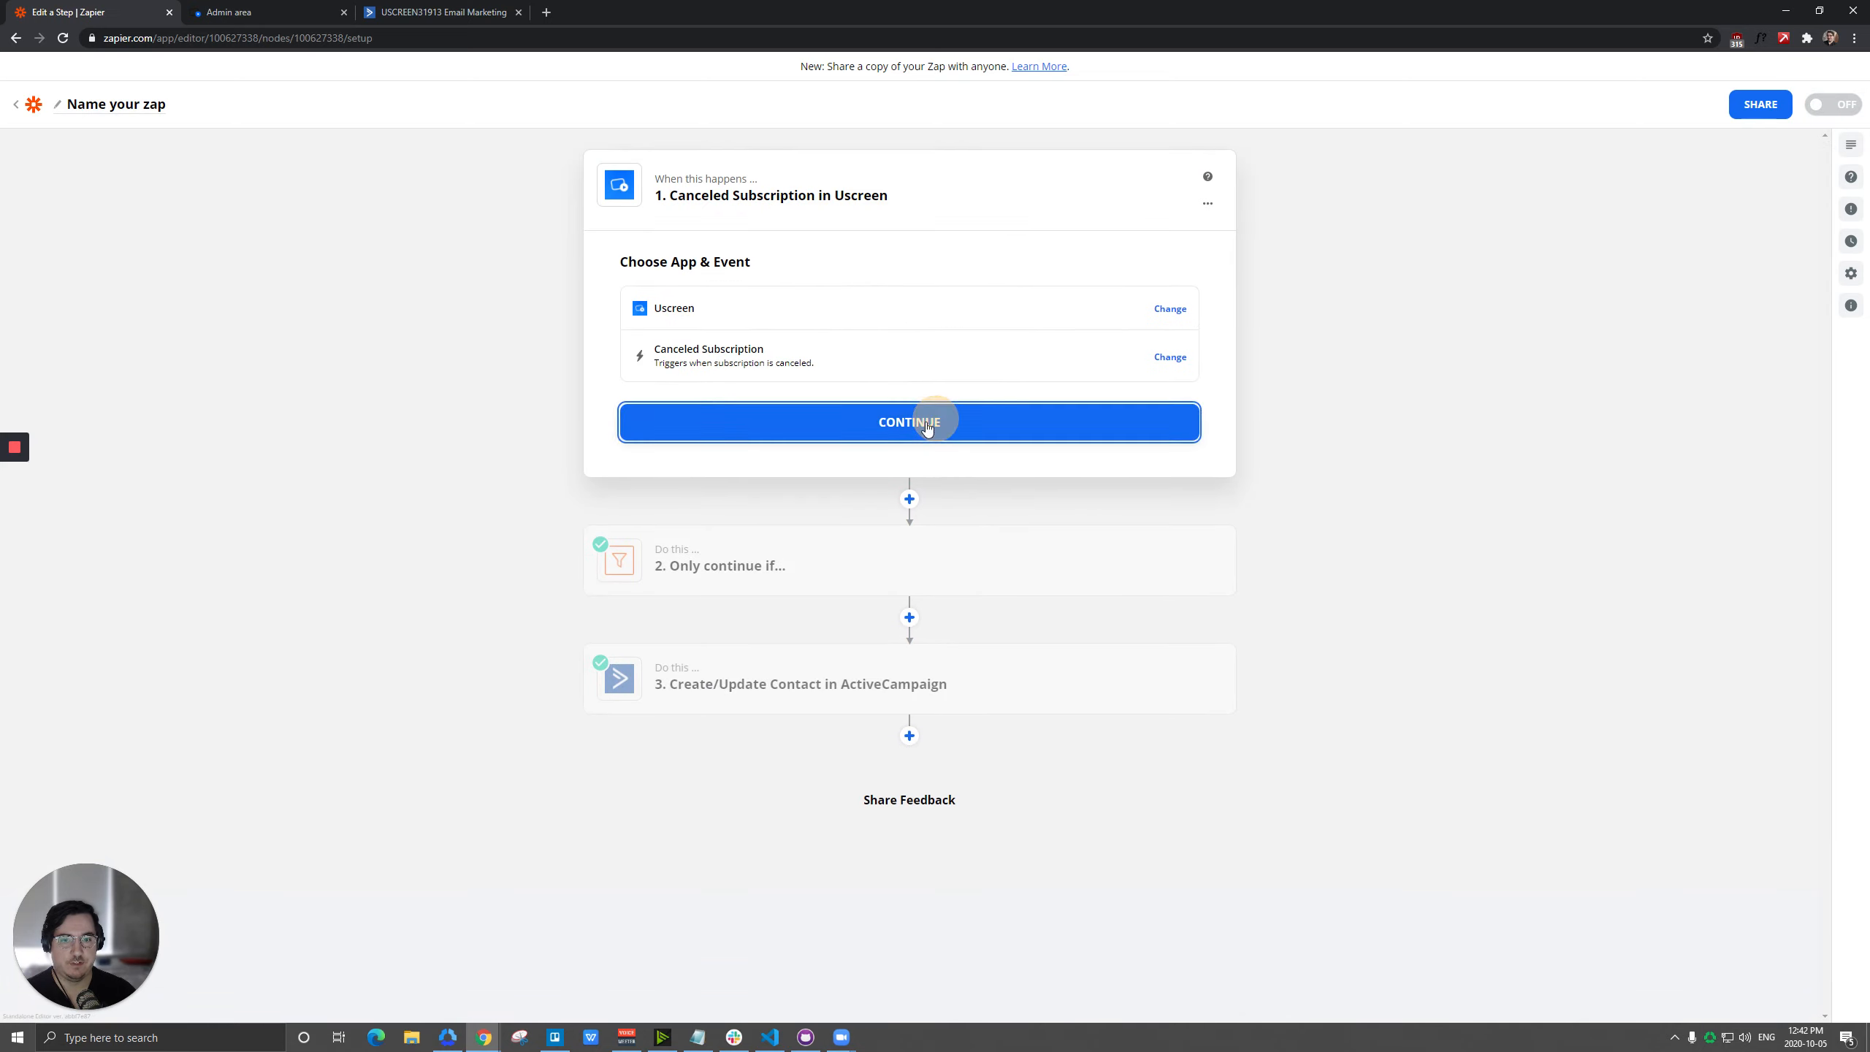
pyautogui.click(952, 434)
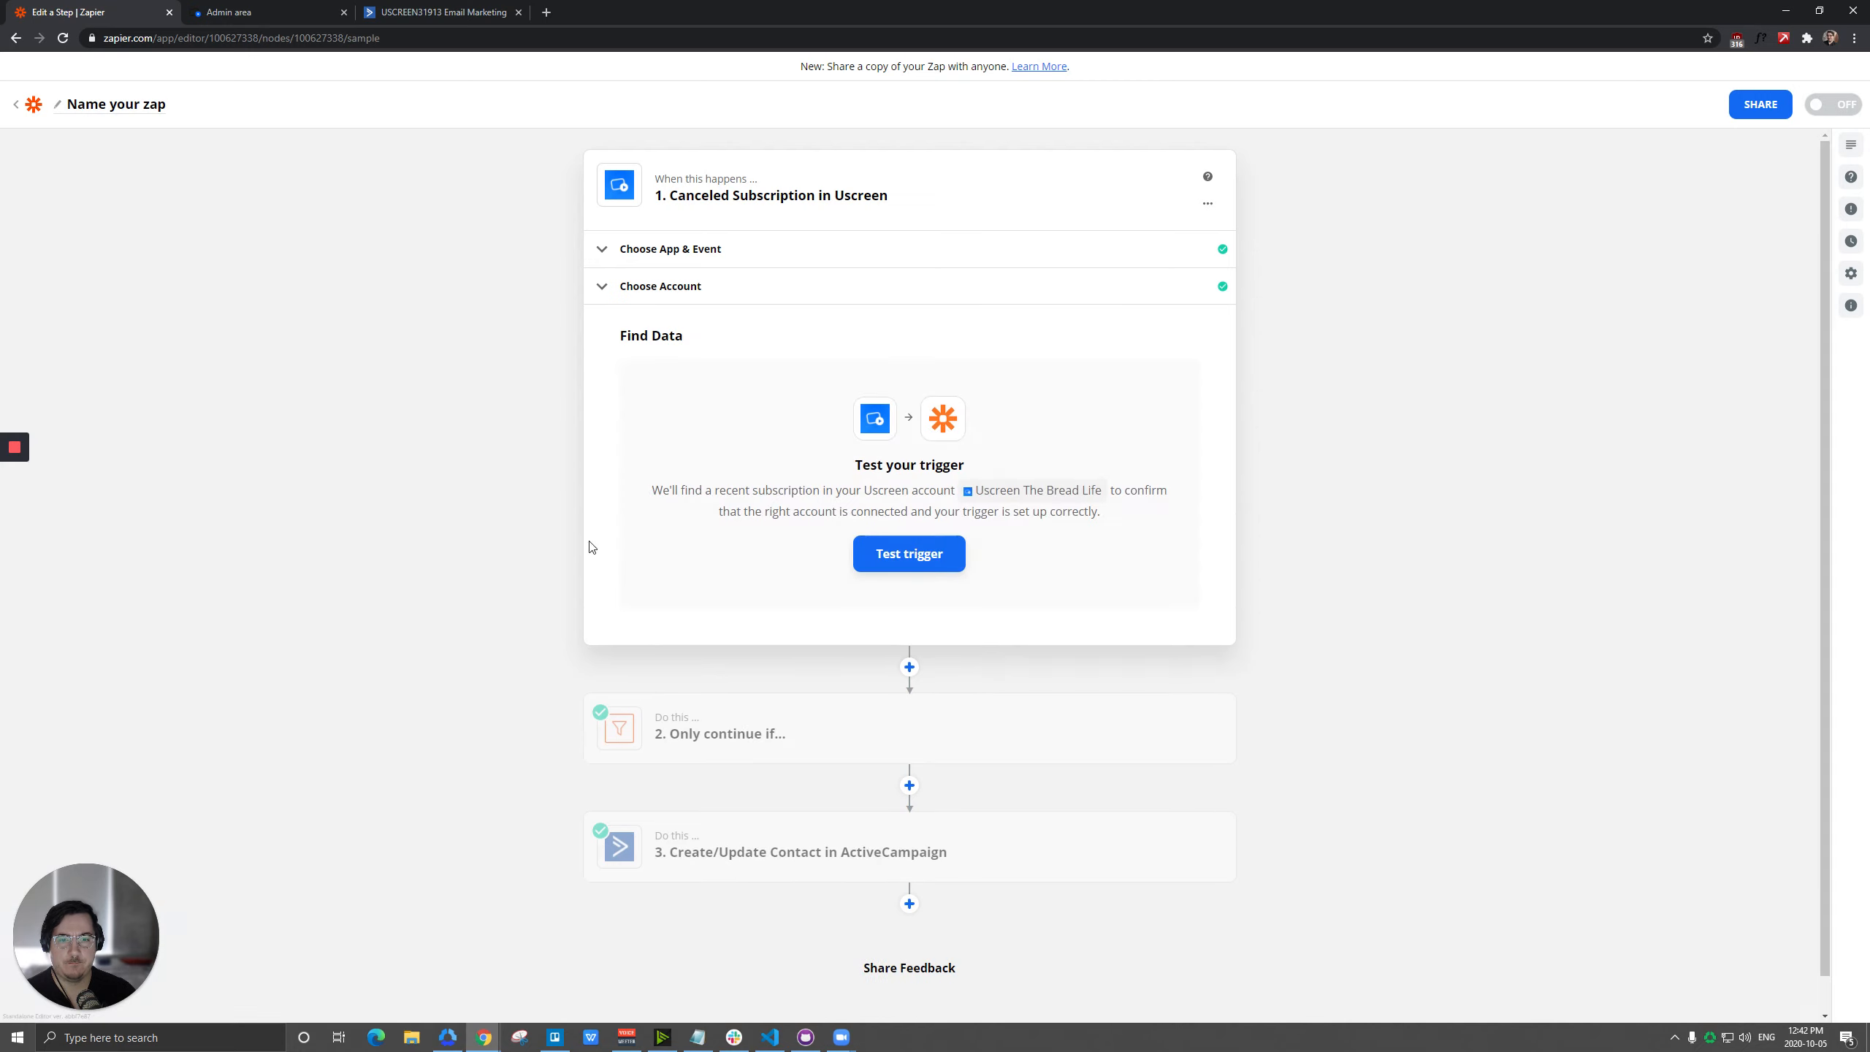
pyautogui.click(887, 551)
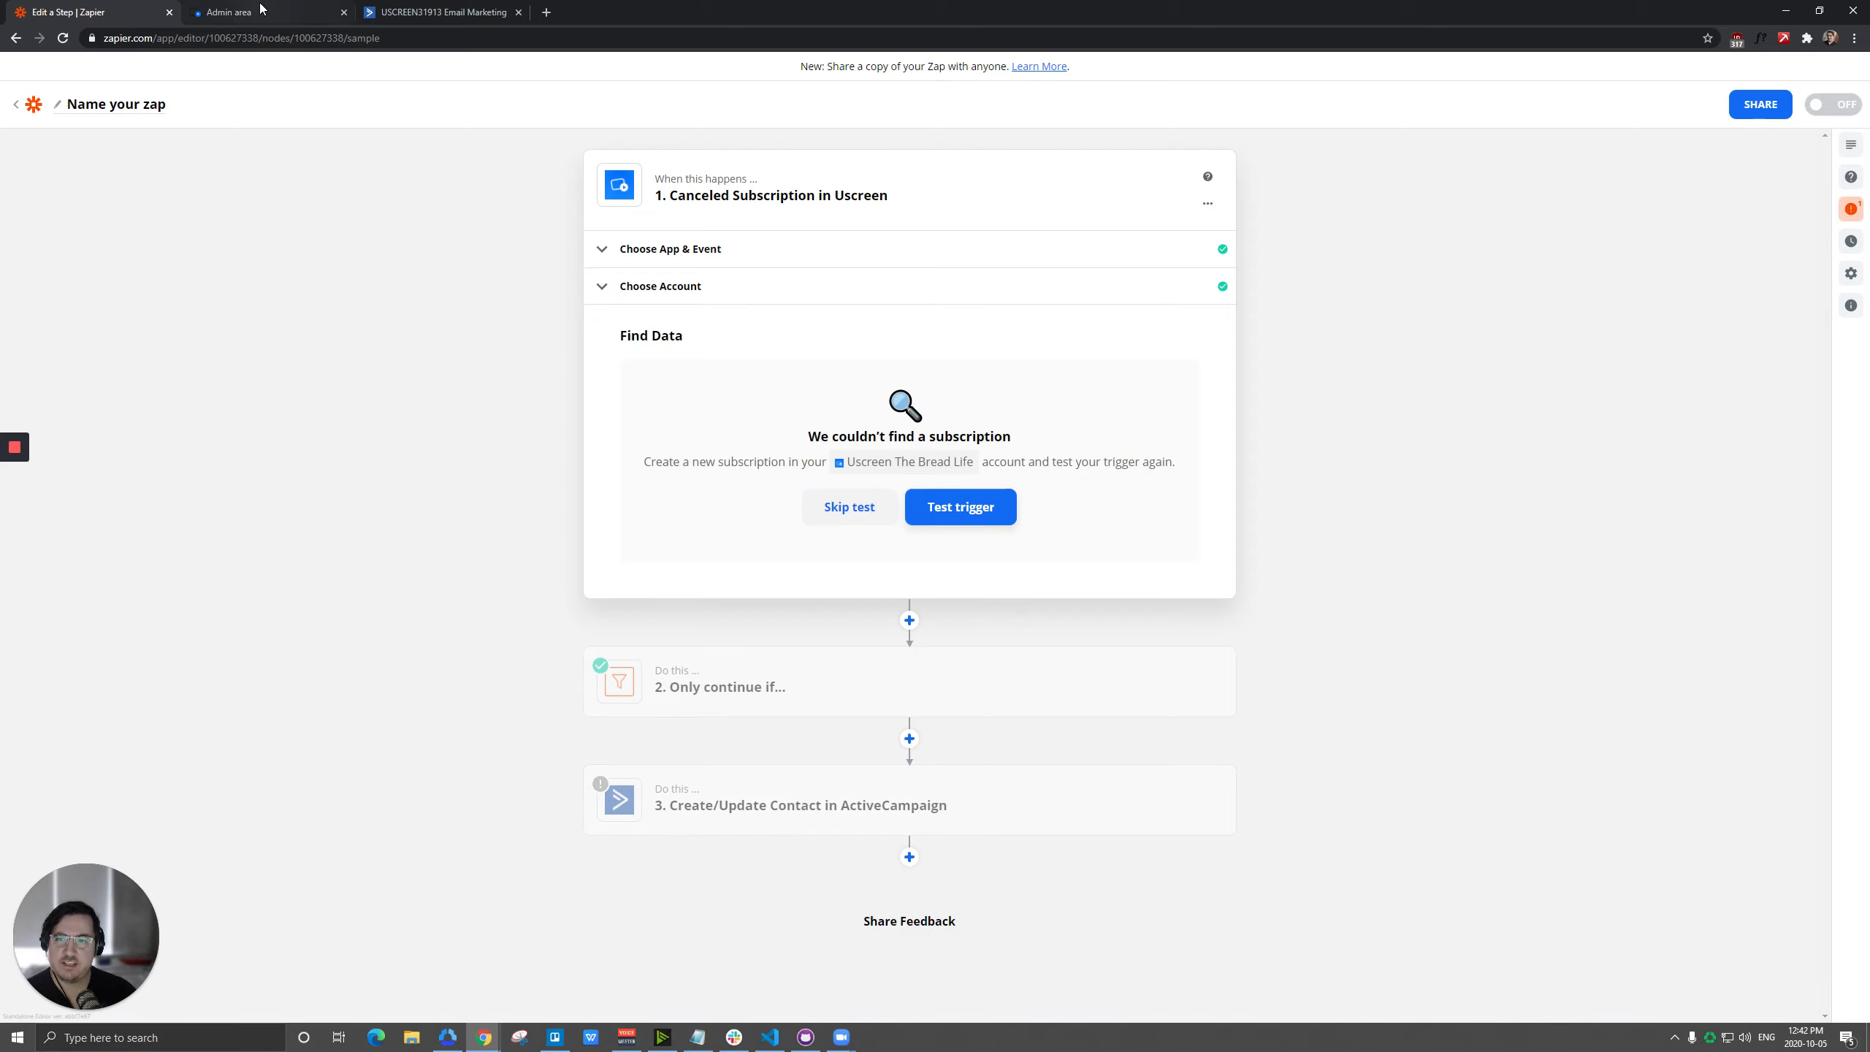
# Switch to the Uscreen admin area and activate the Premium Monthly Subscription plan for the most recently created person.
pyautogui.click(291, 12)
pyautogui.click(84, 249)
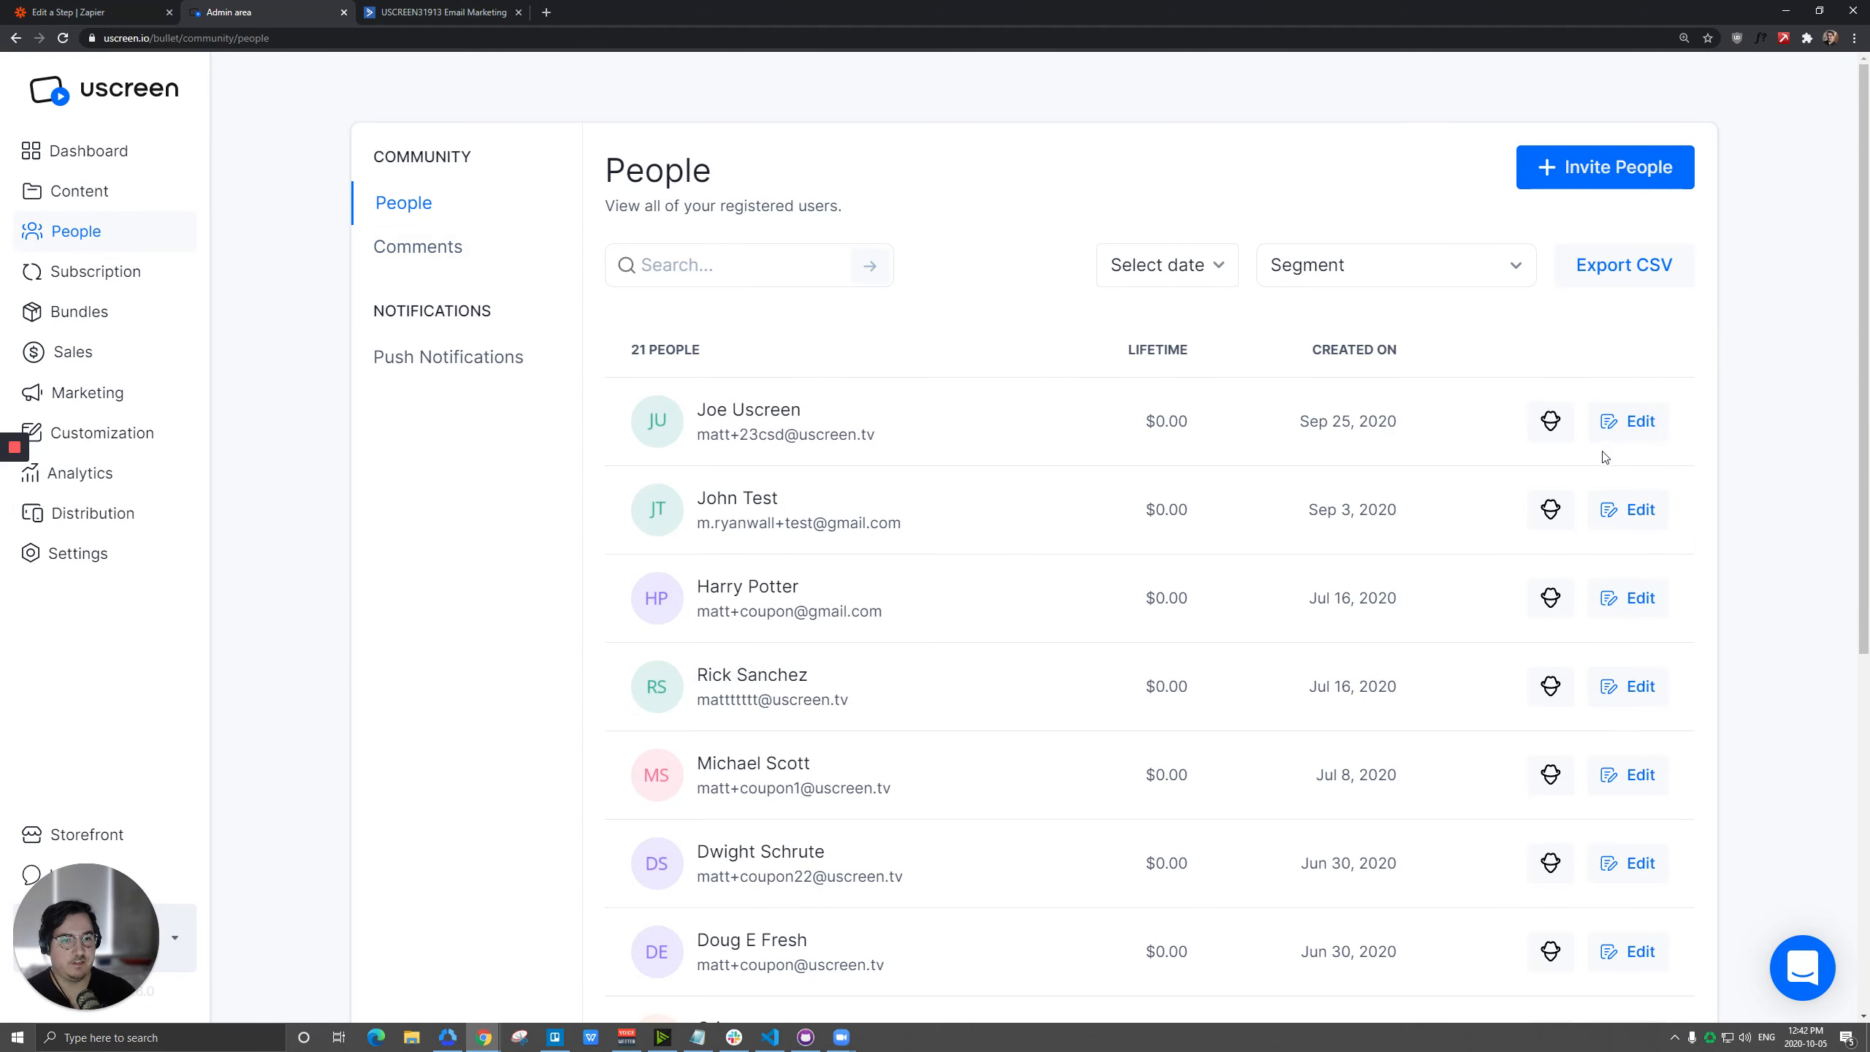
pyautogui.click(1639, 422)
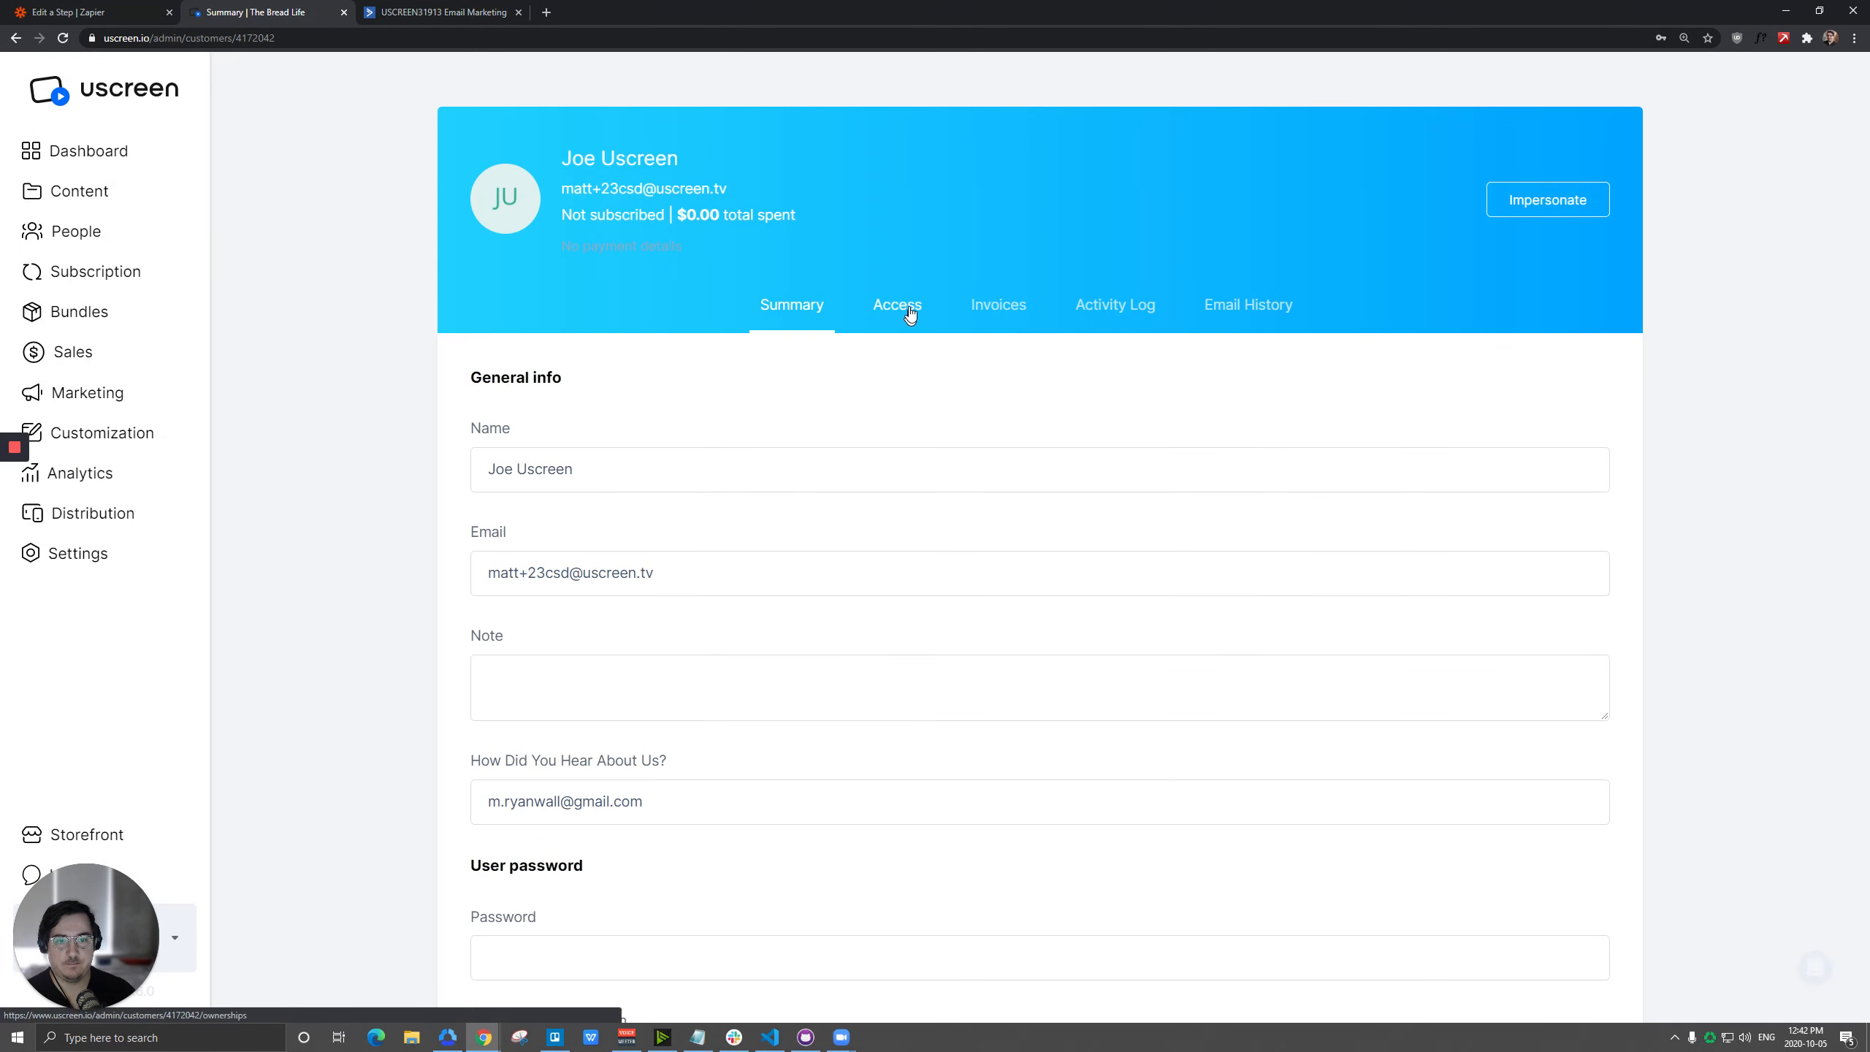
pyautogui.click(906, 304)
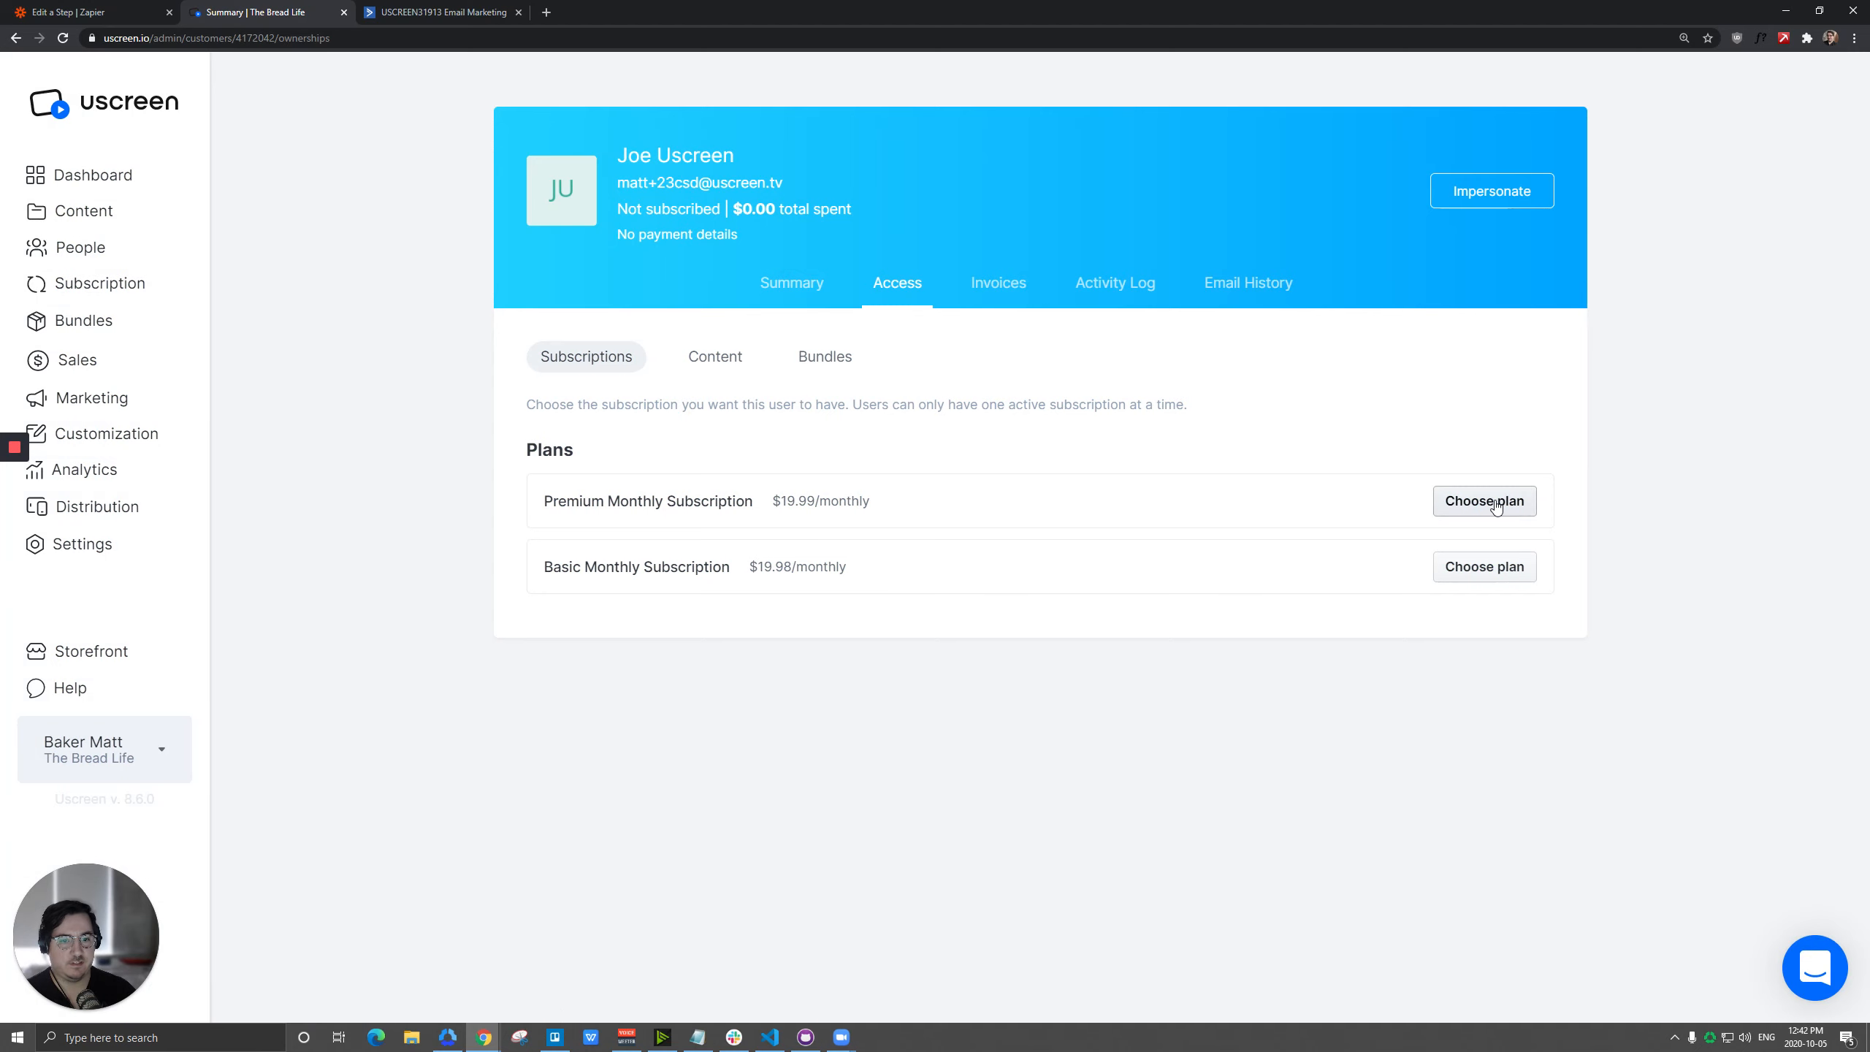
pyautogui.click(1496, 505)
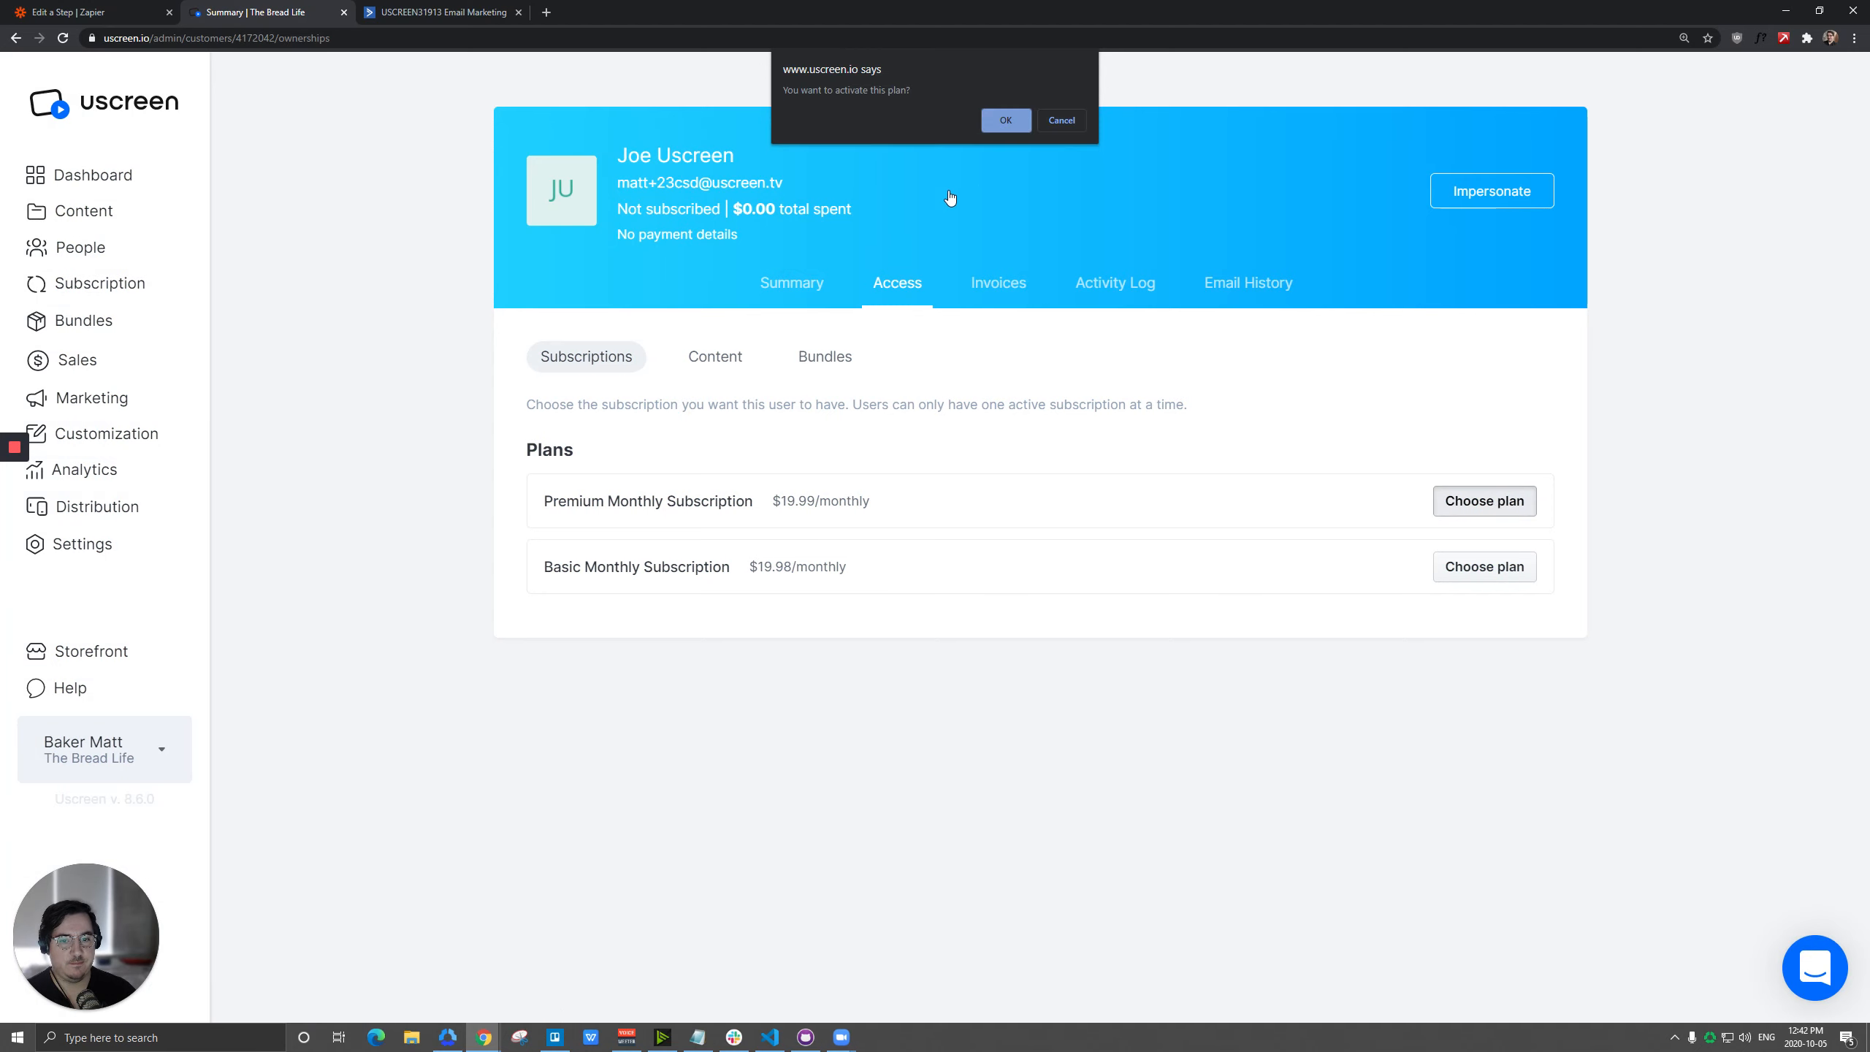
pyautogui.click(1001, 120)
# Cancel this person's Premium Monthly Subscription and confirm the cancellation.
pyautogui.click(1532, 563)
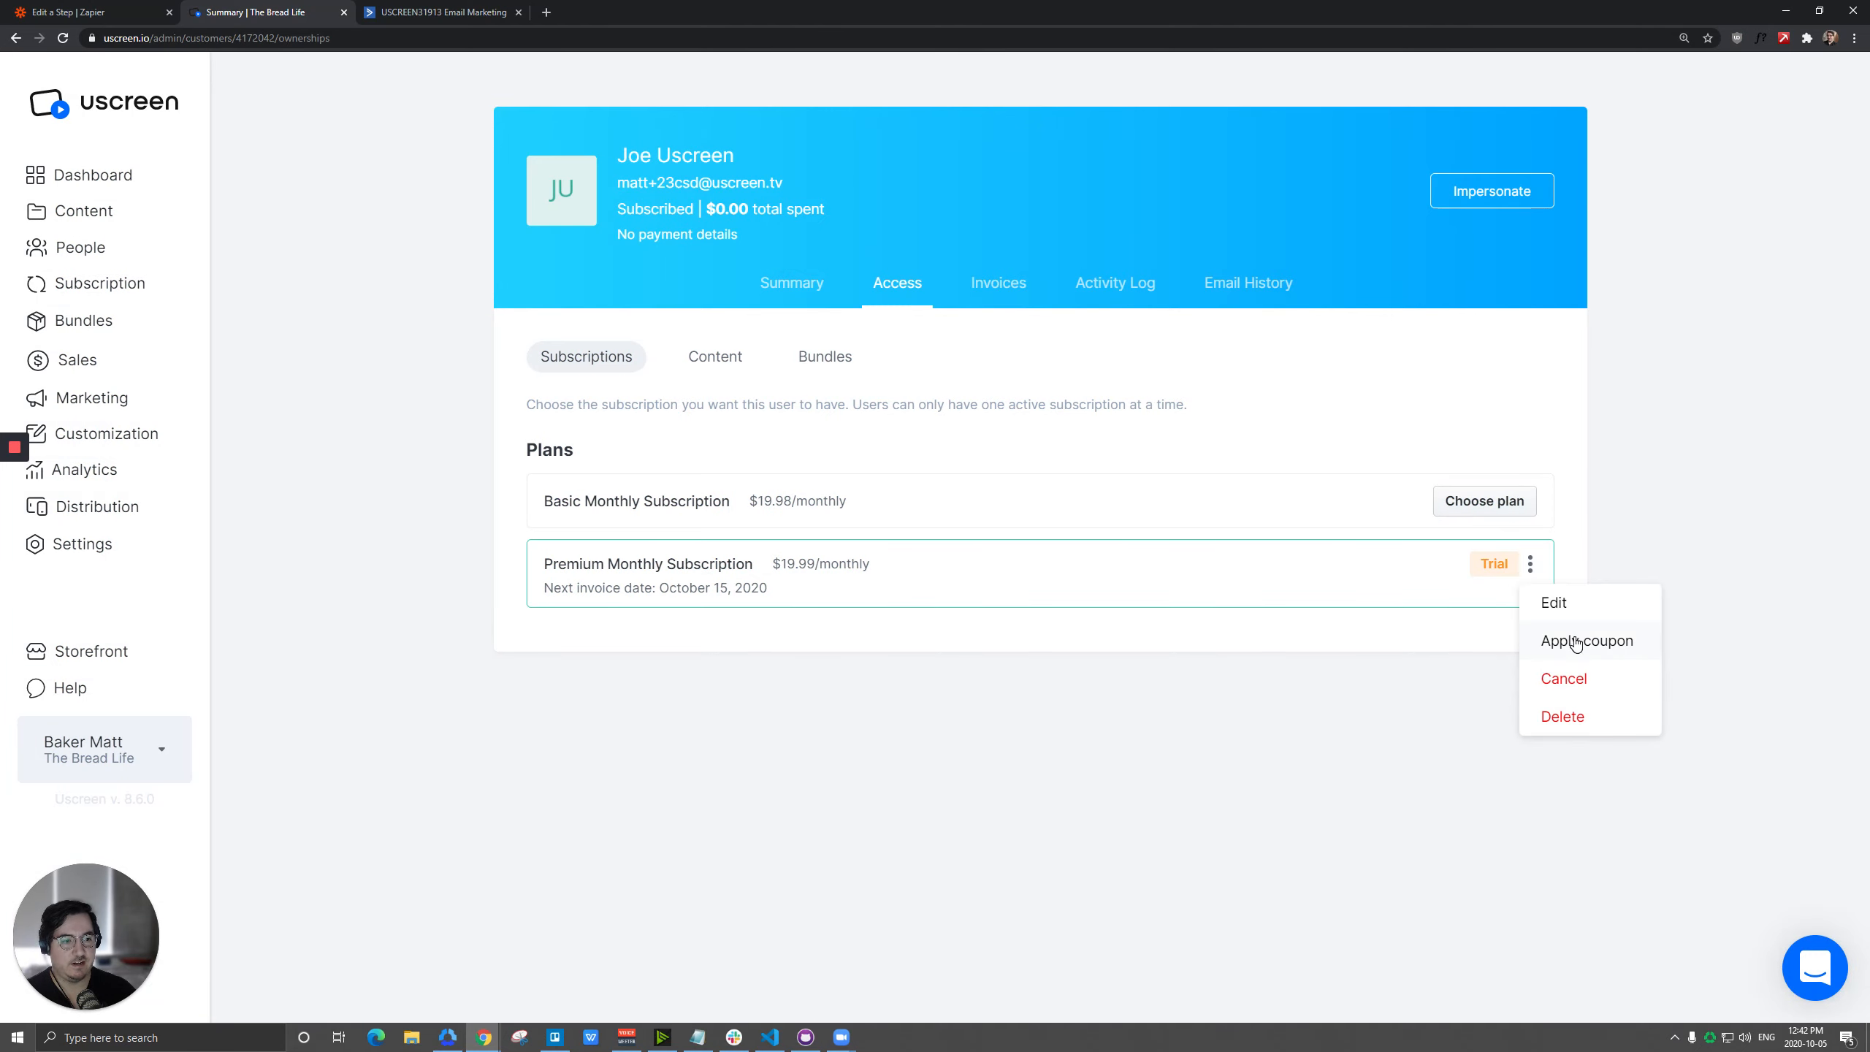
pyautogui.click(1581, 683)
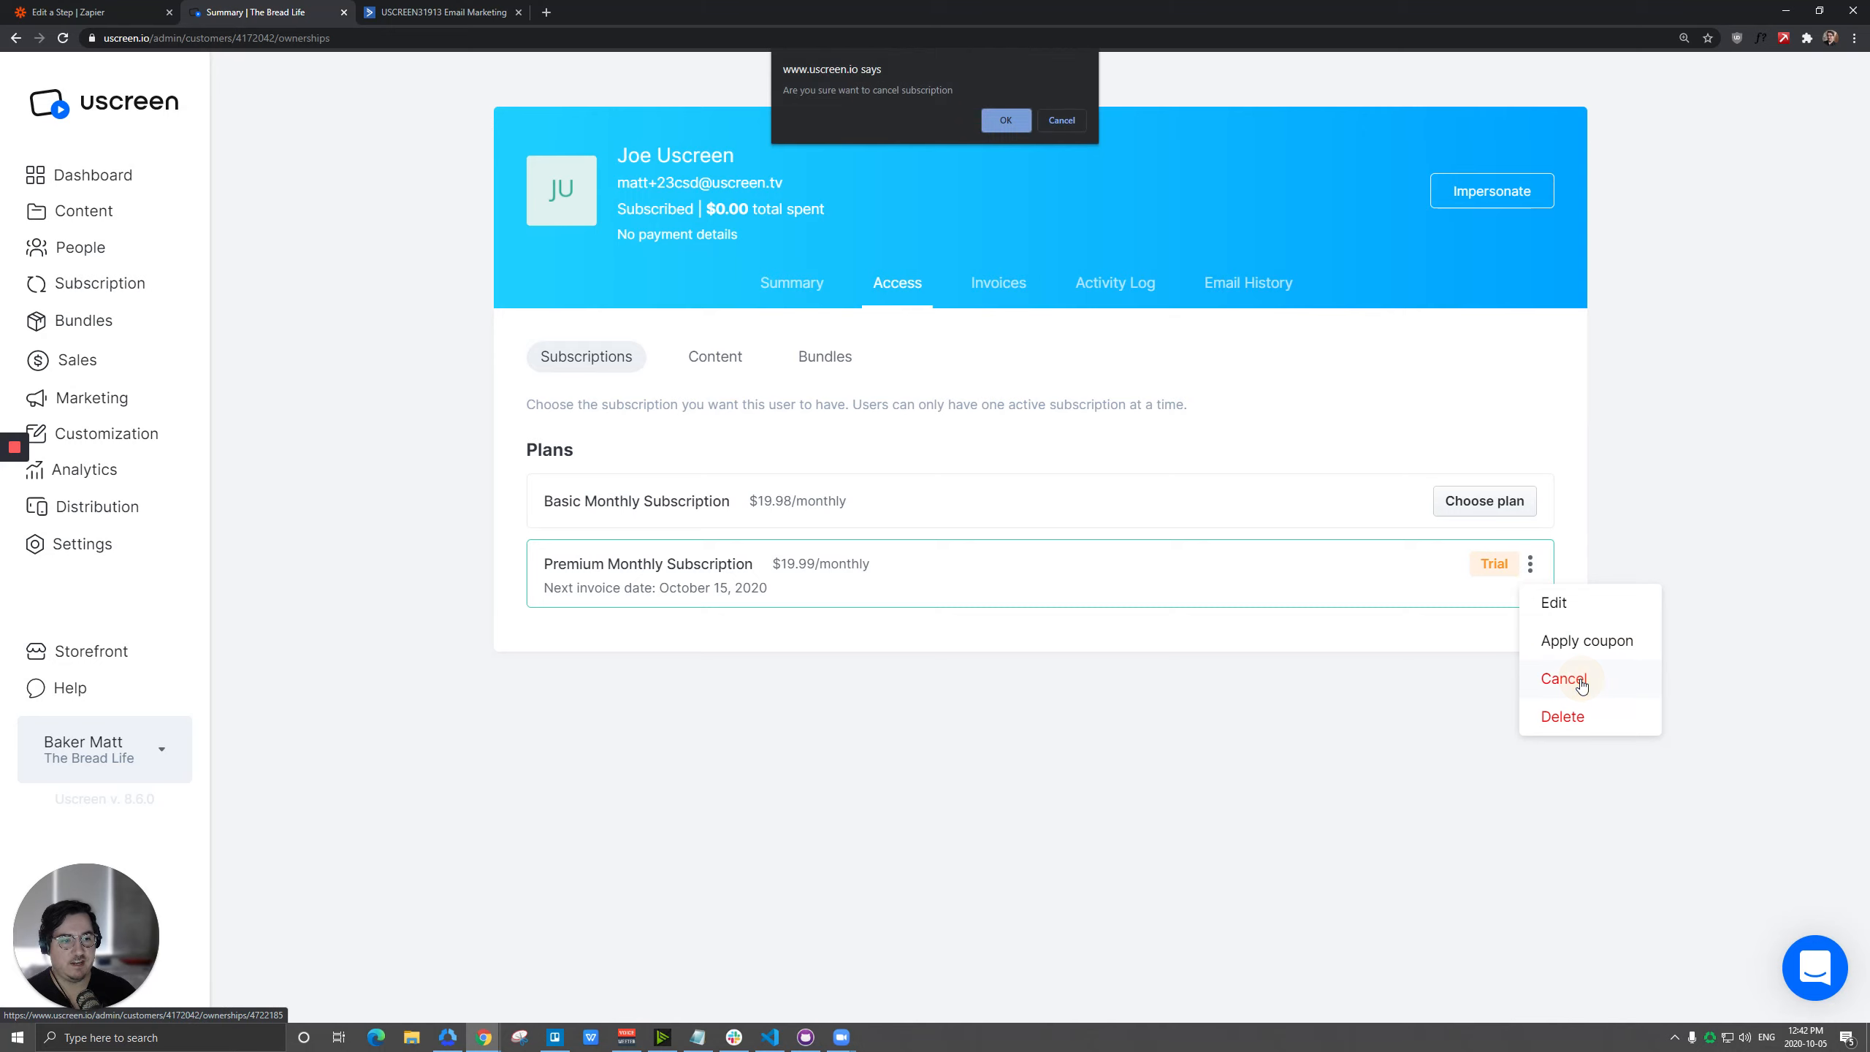
pyautogui.click(1000, 120)
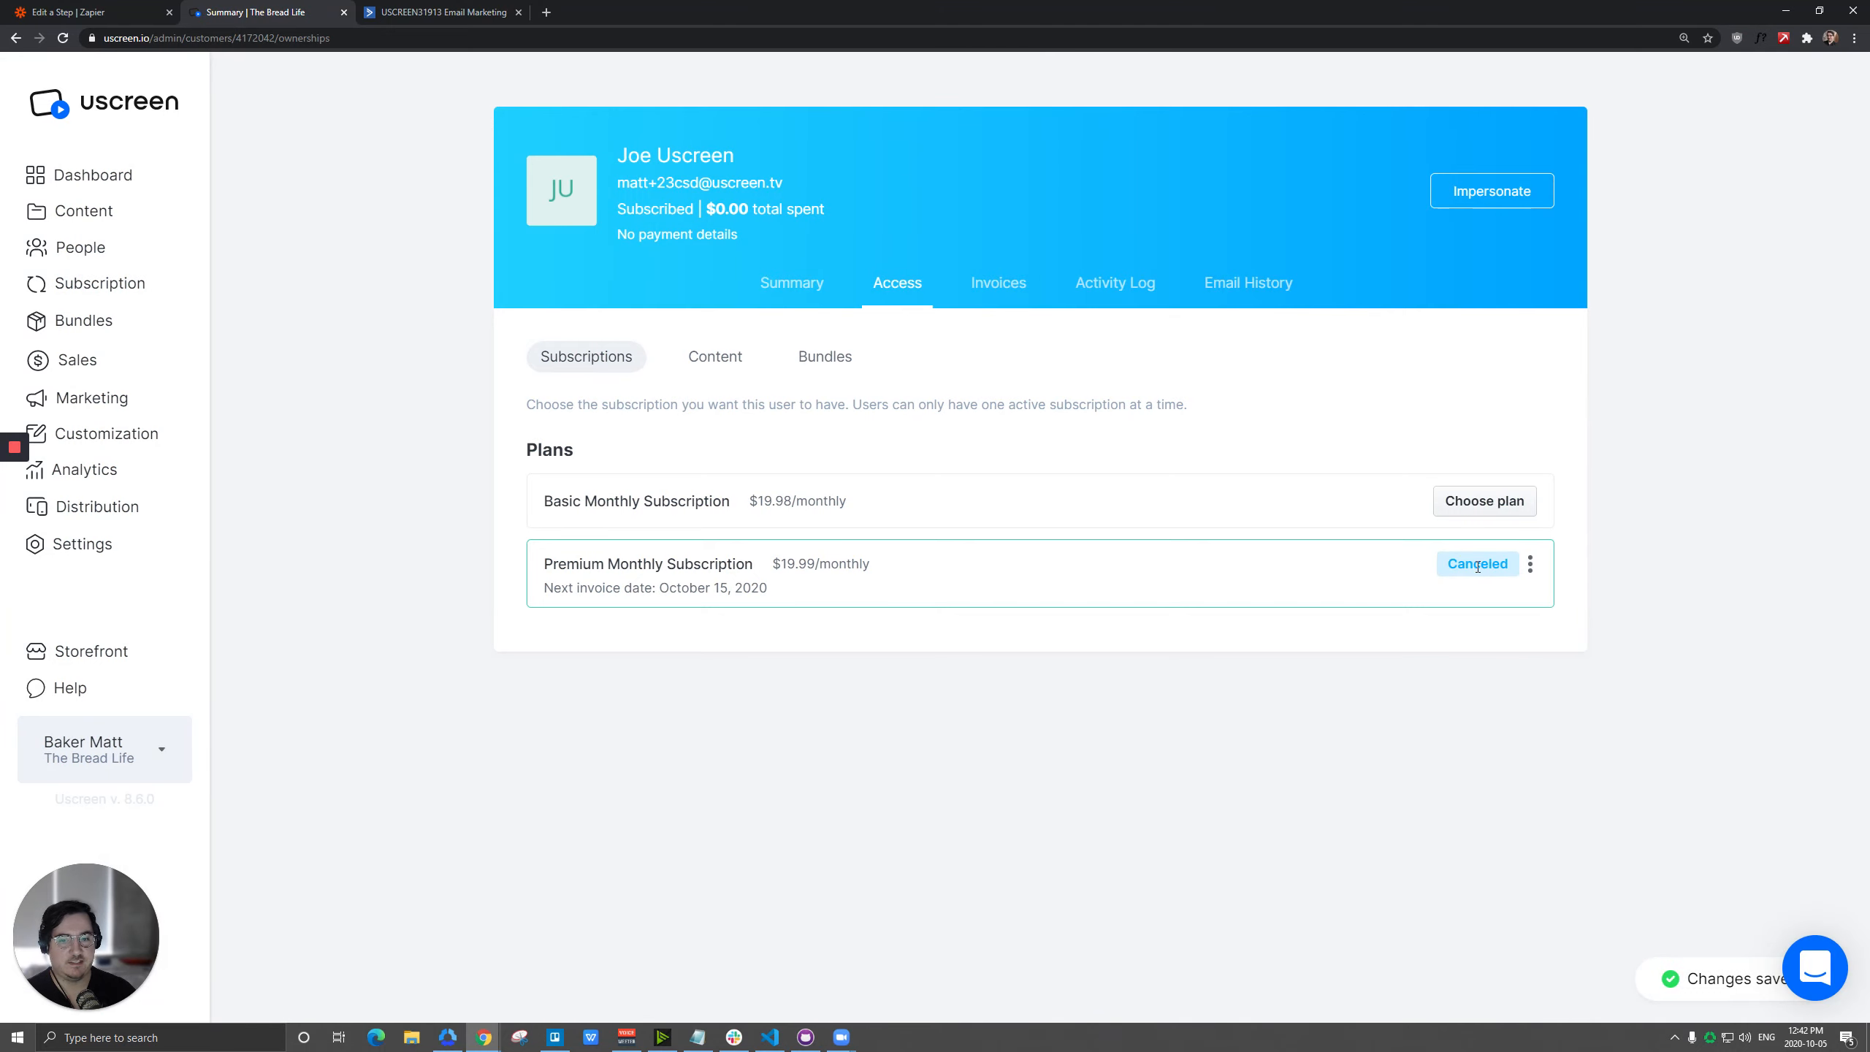
# Switch back to Zapier, retest the Canceled Subscription trigger, and check the event in its sample data.
pyautogui.click(68, 12)
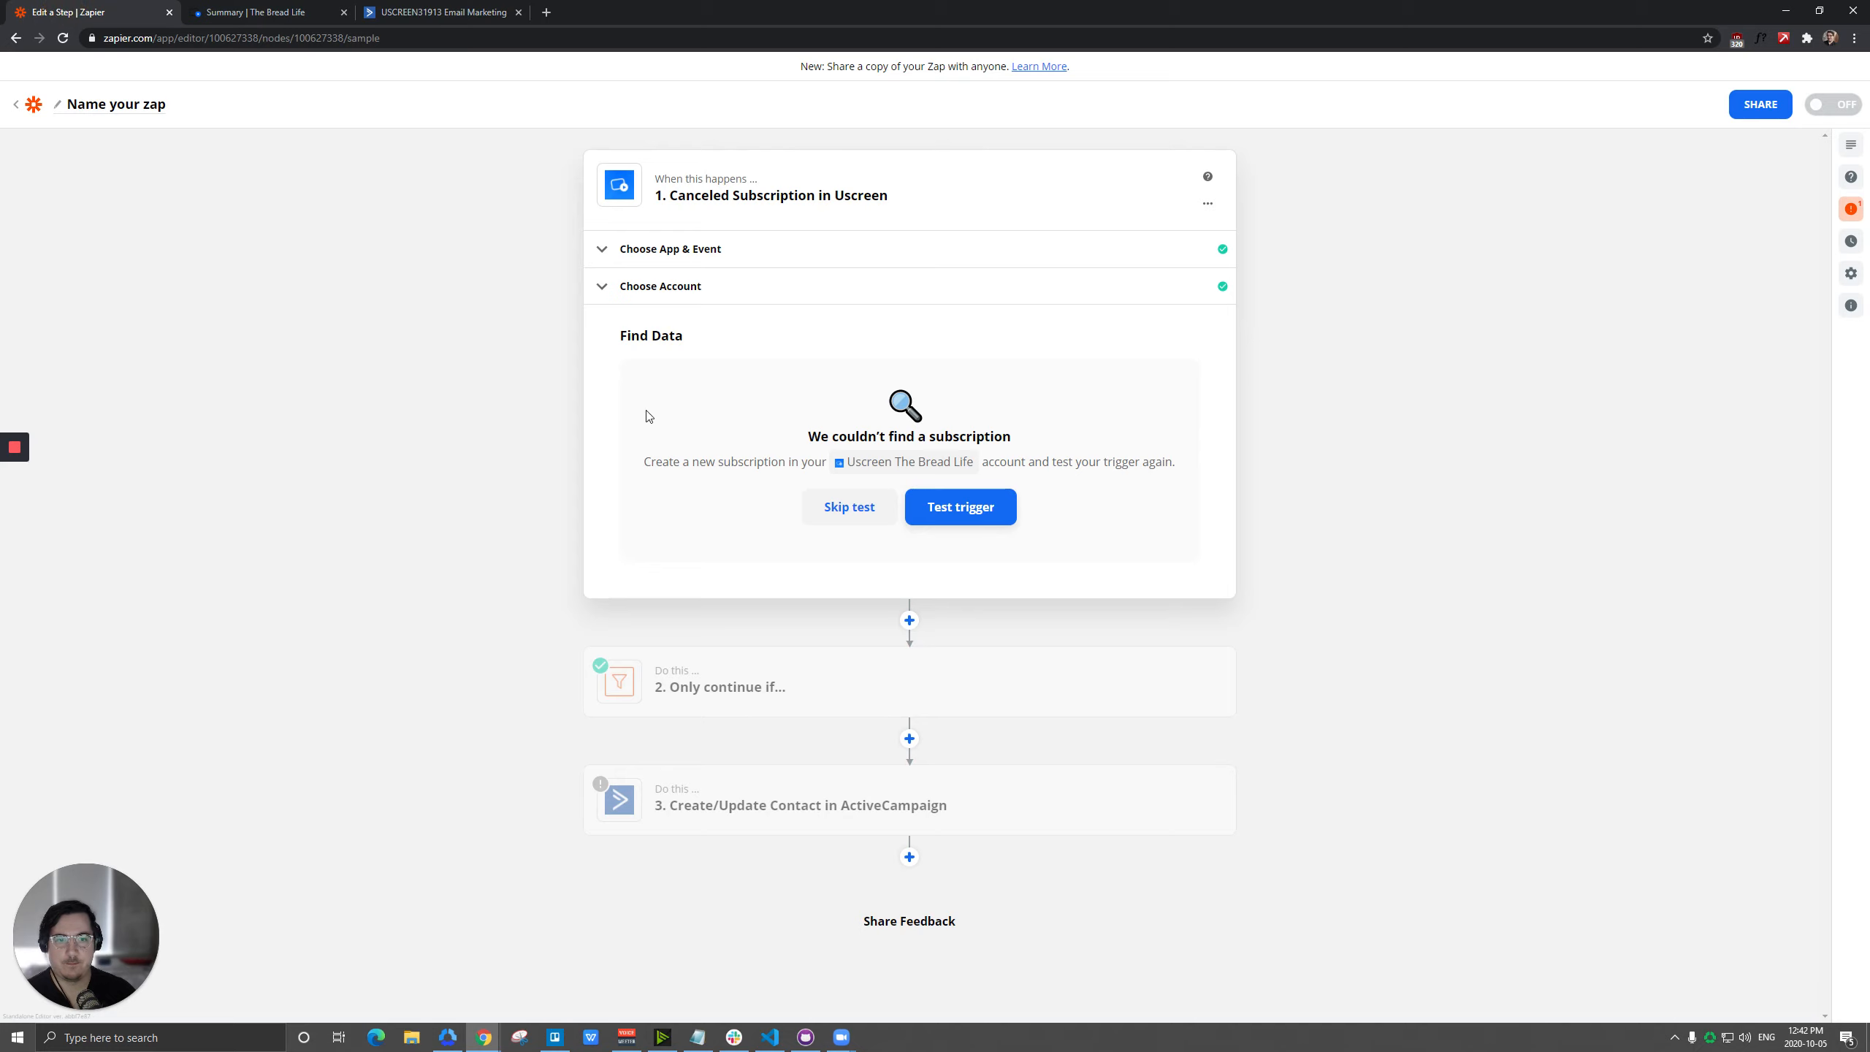
pyautogui.click(680, 258)
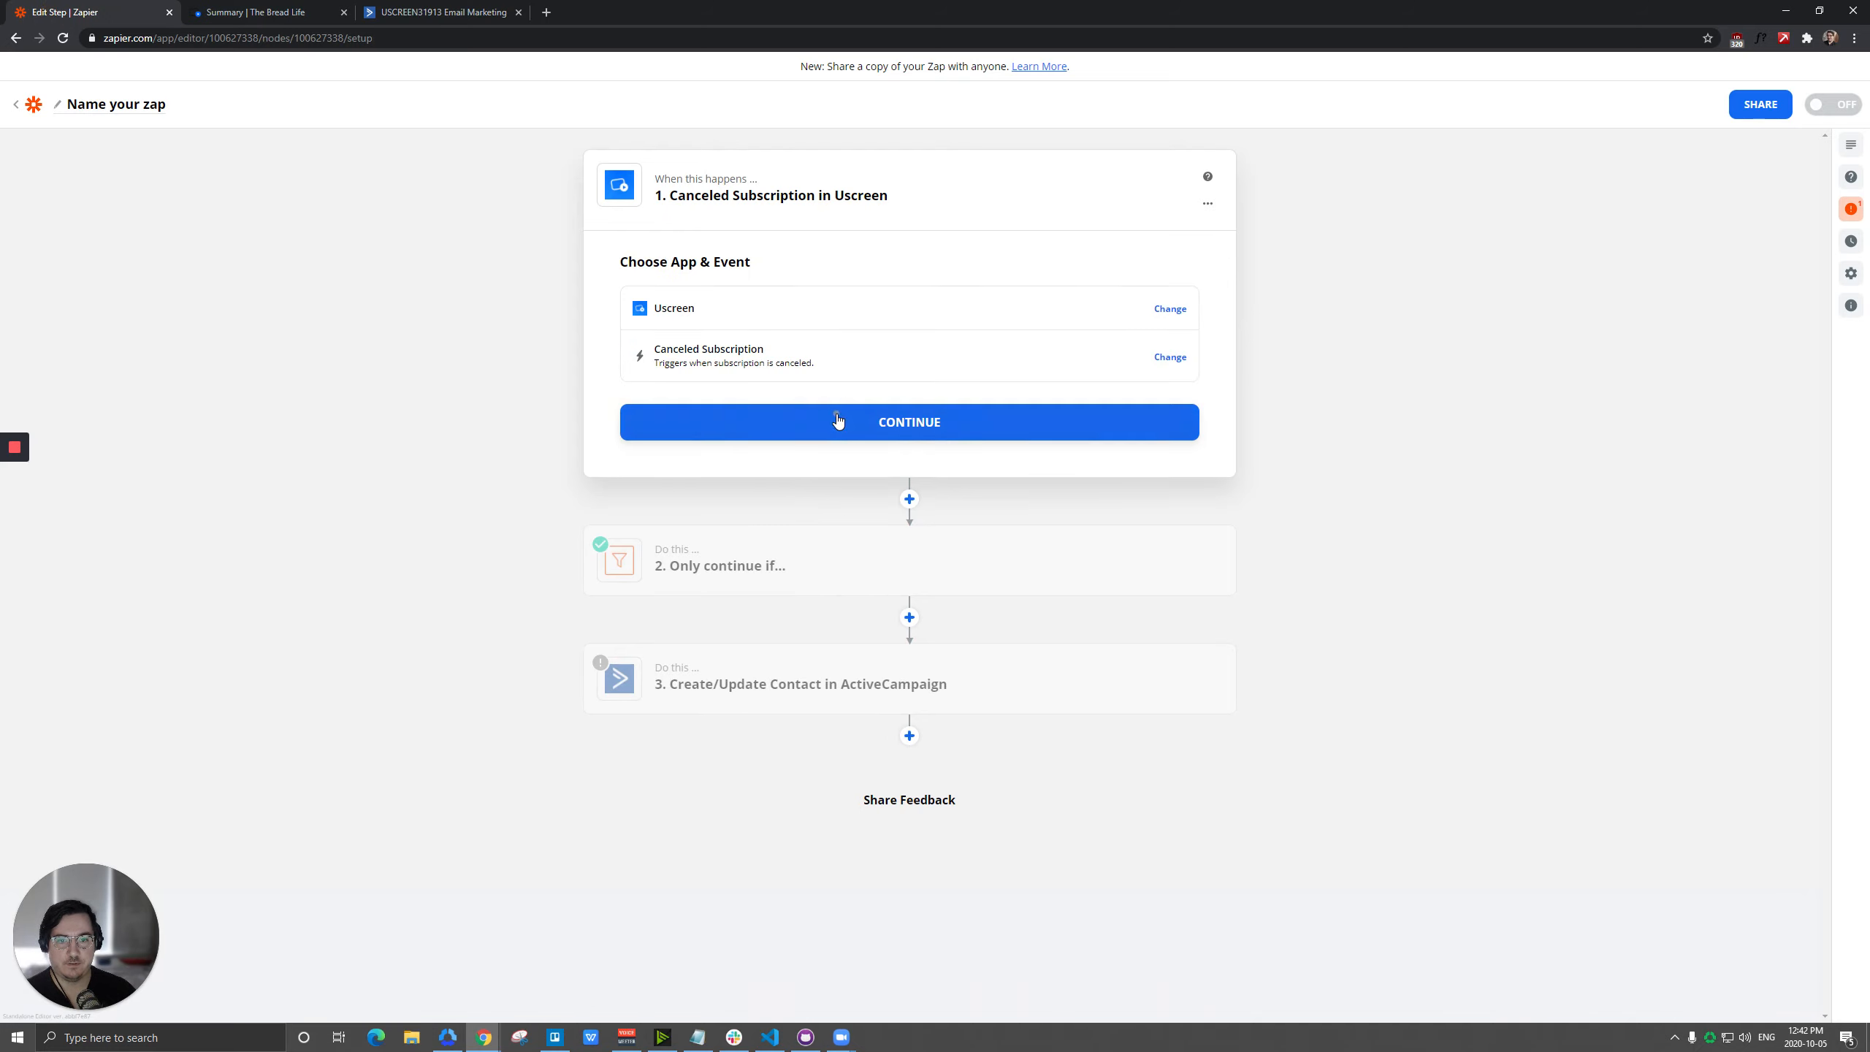
pyautogui.click(674, 419)
pyautogui.click(795, 433)
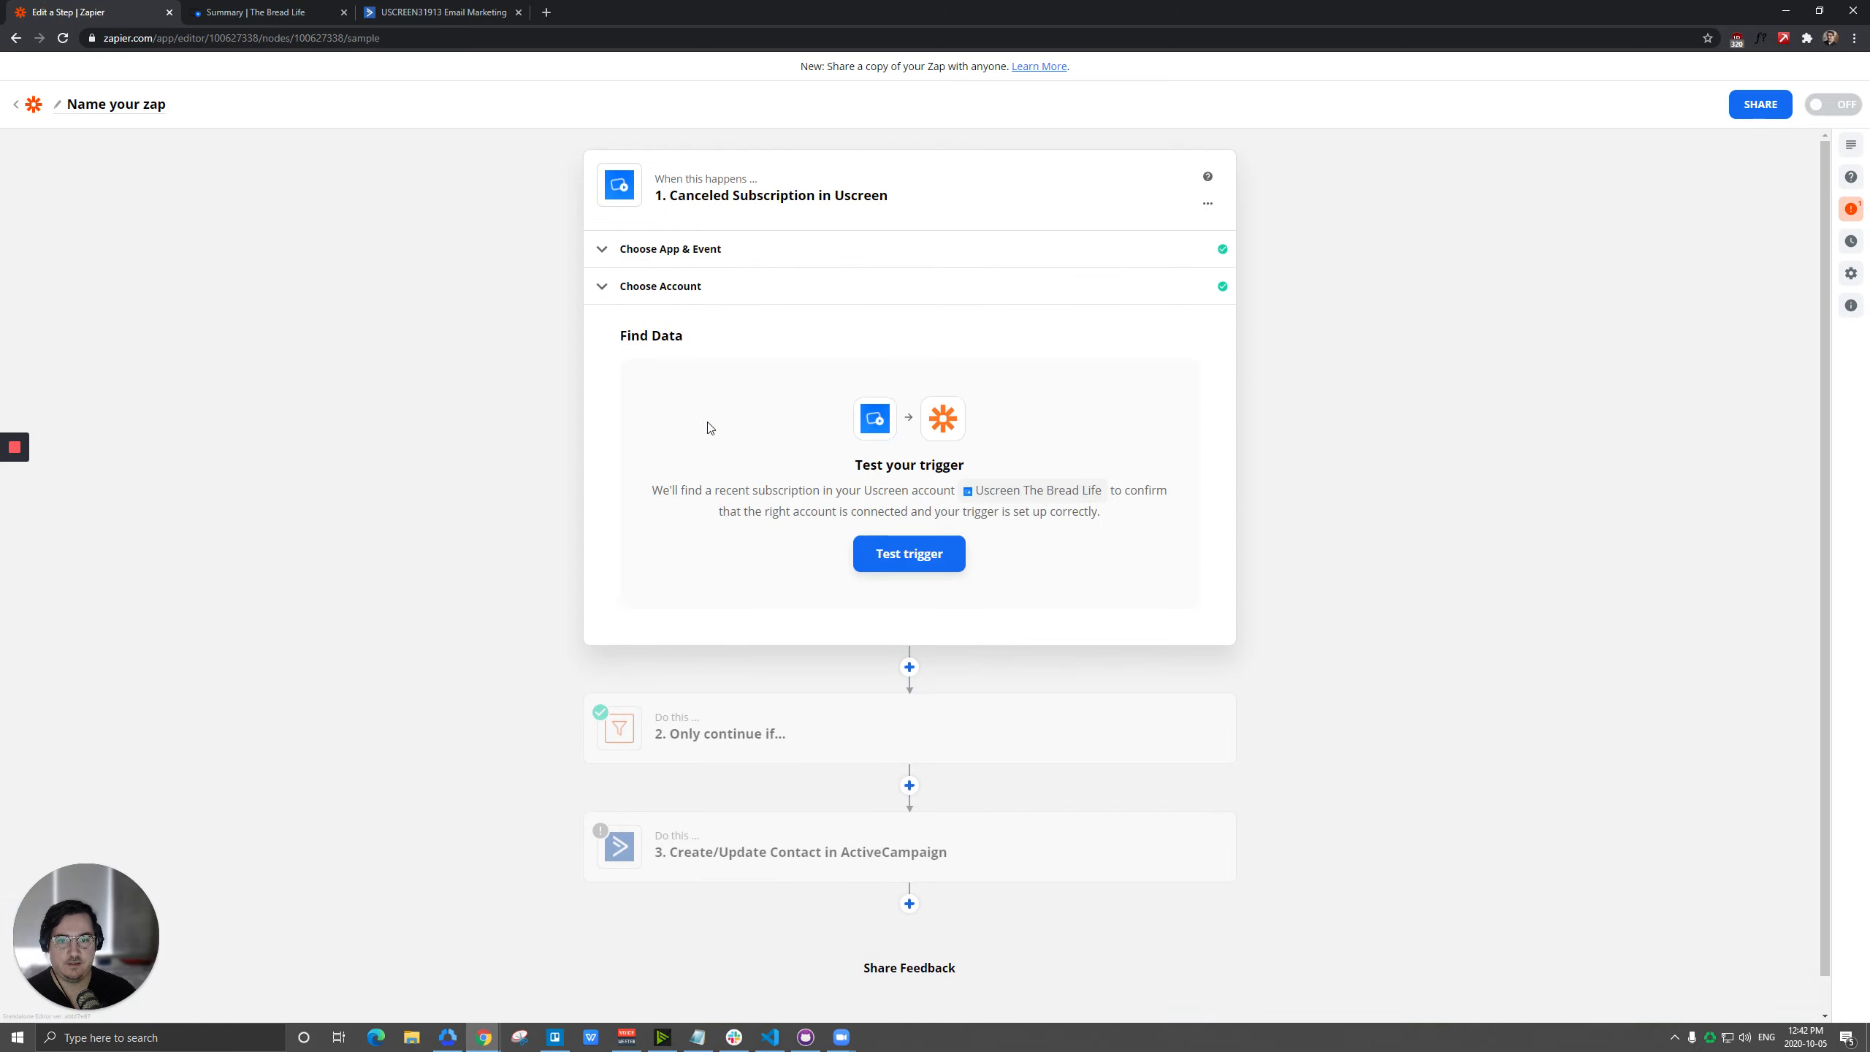
pyautogui.click(925, 566)
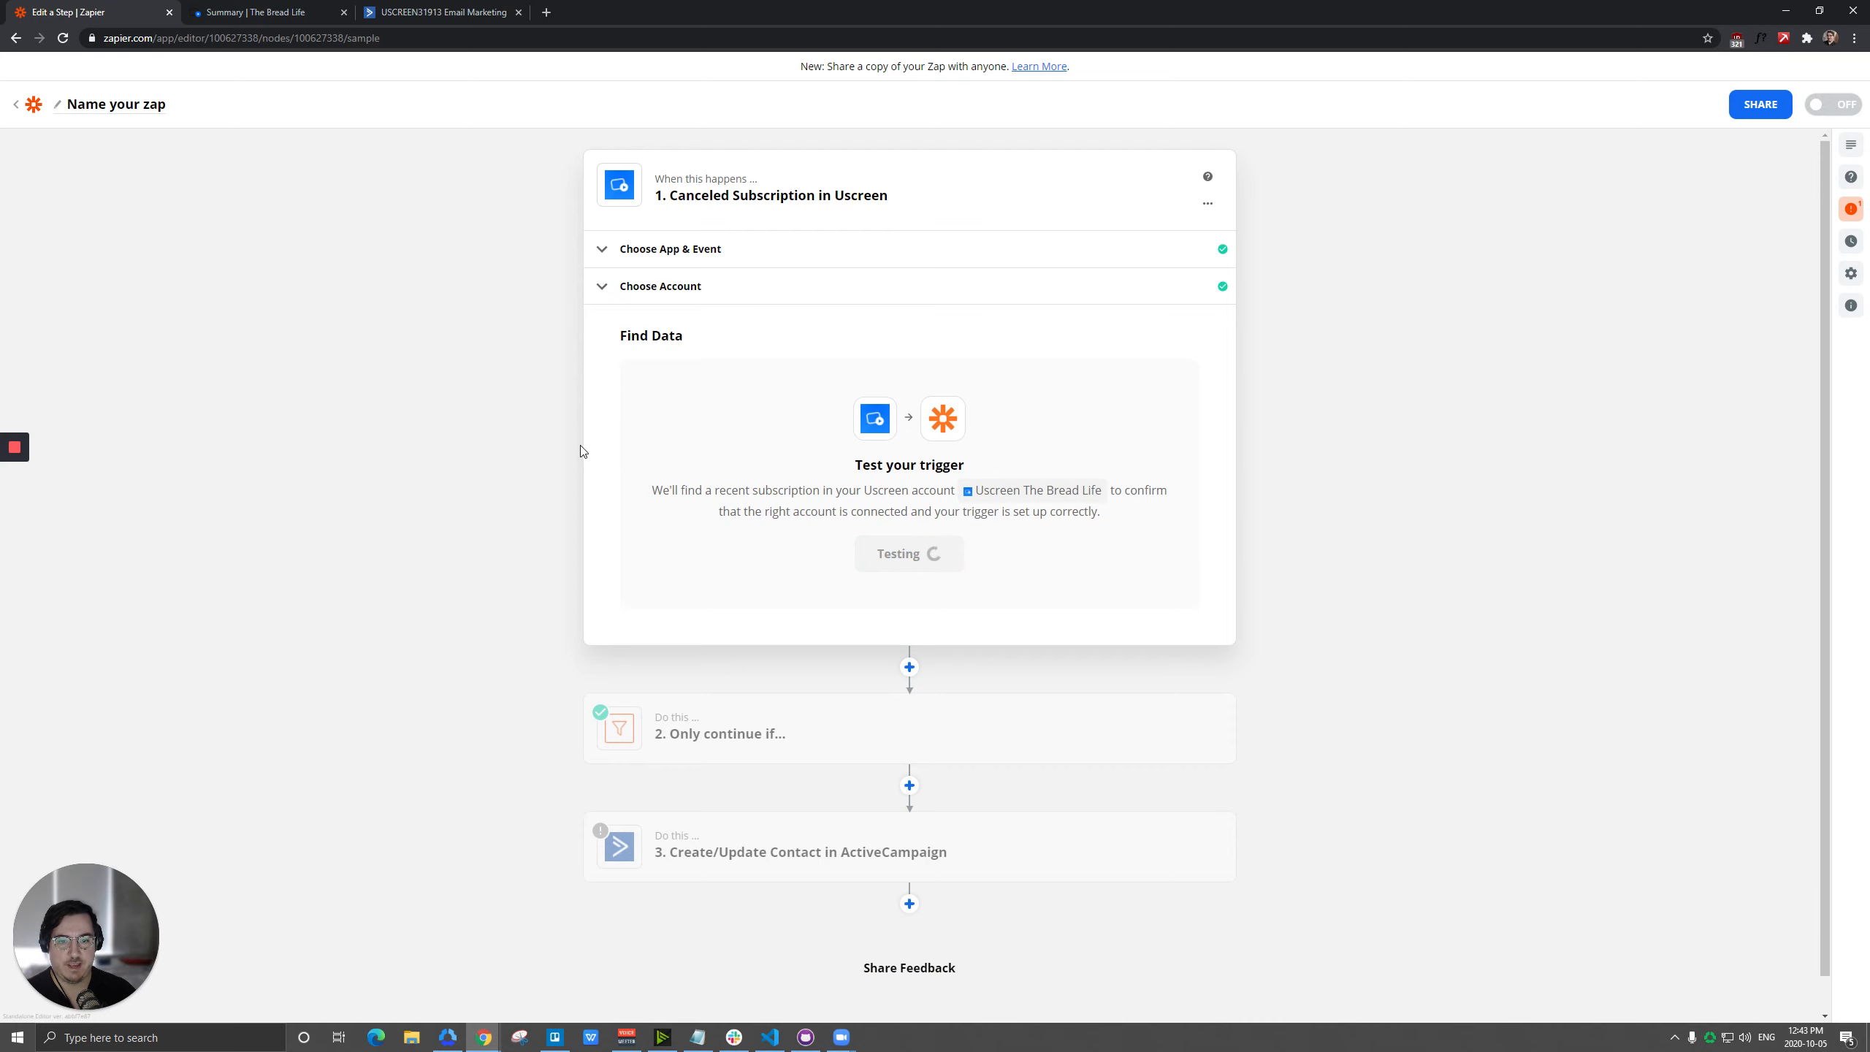
pyautogui.moveTo(672, 509); pyautogui.dragTo(785, 509)
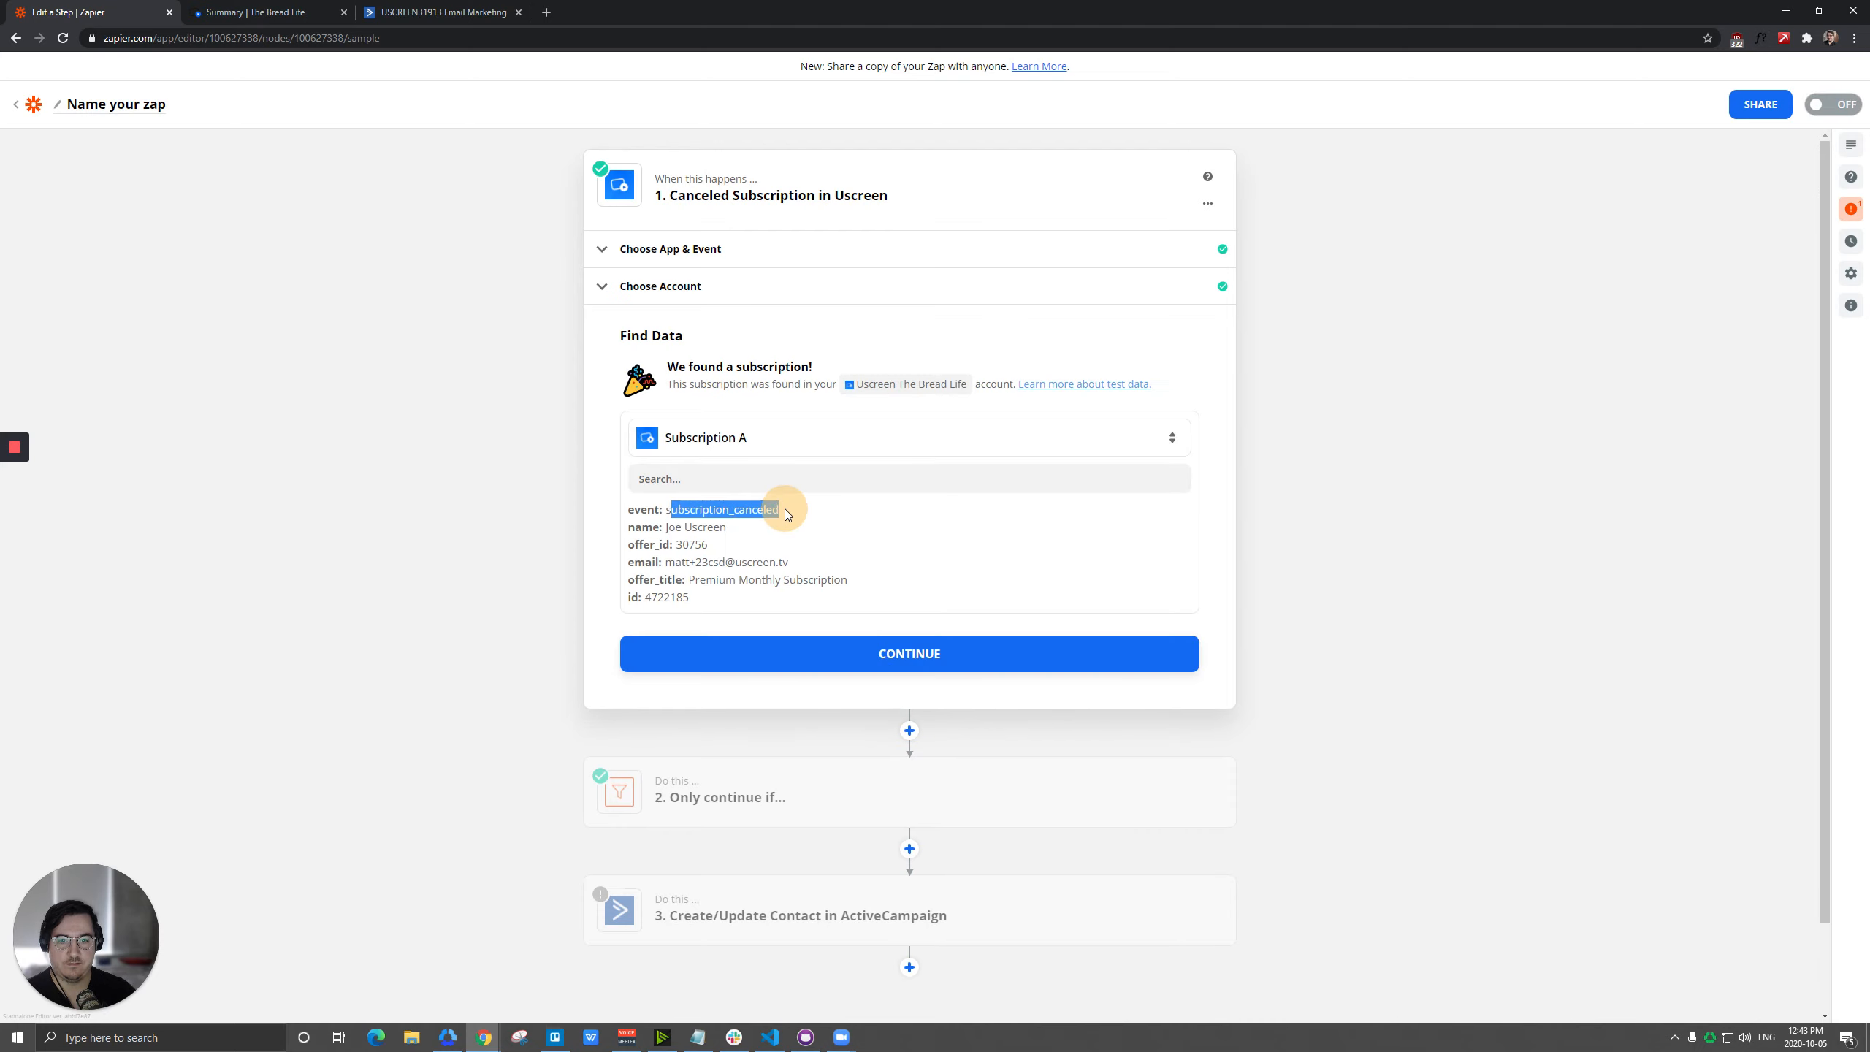
pyautogui.click(946, 664)
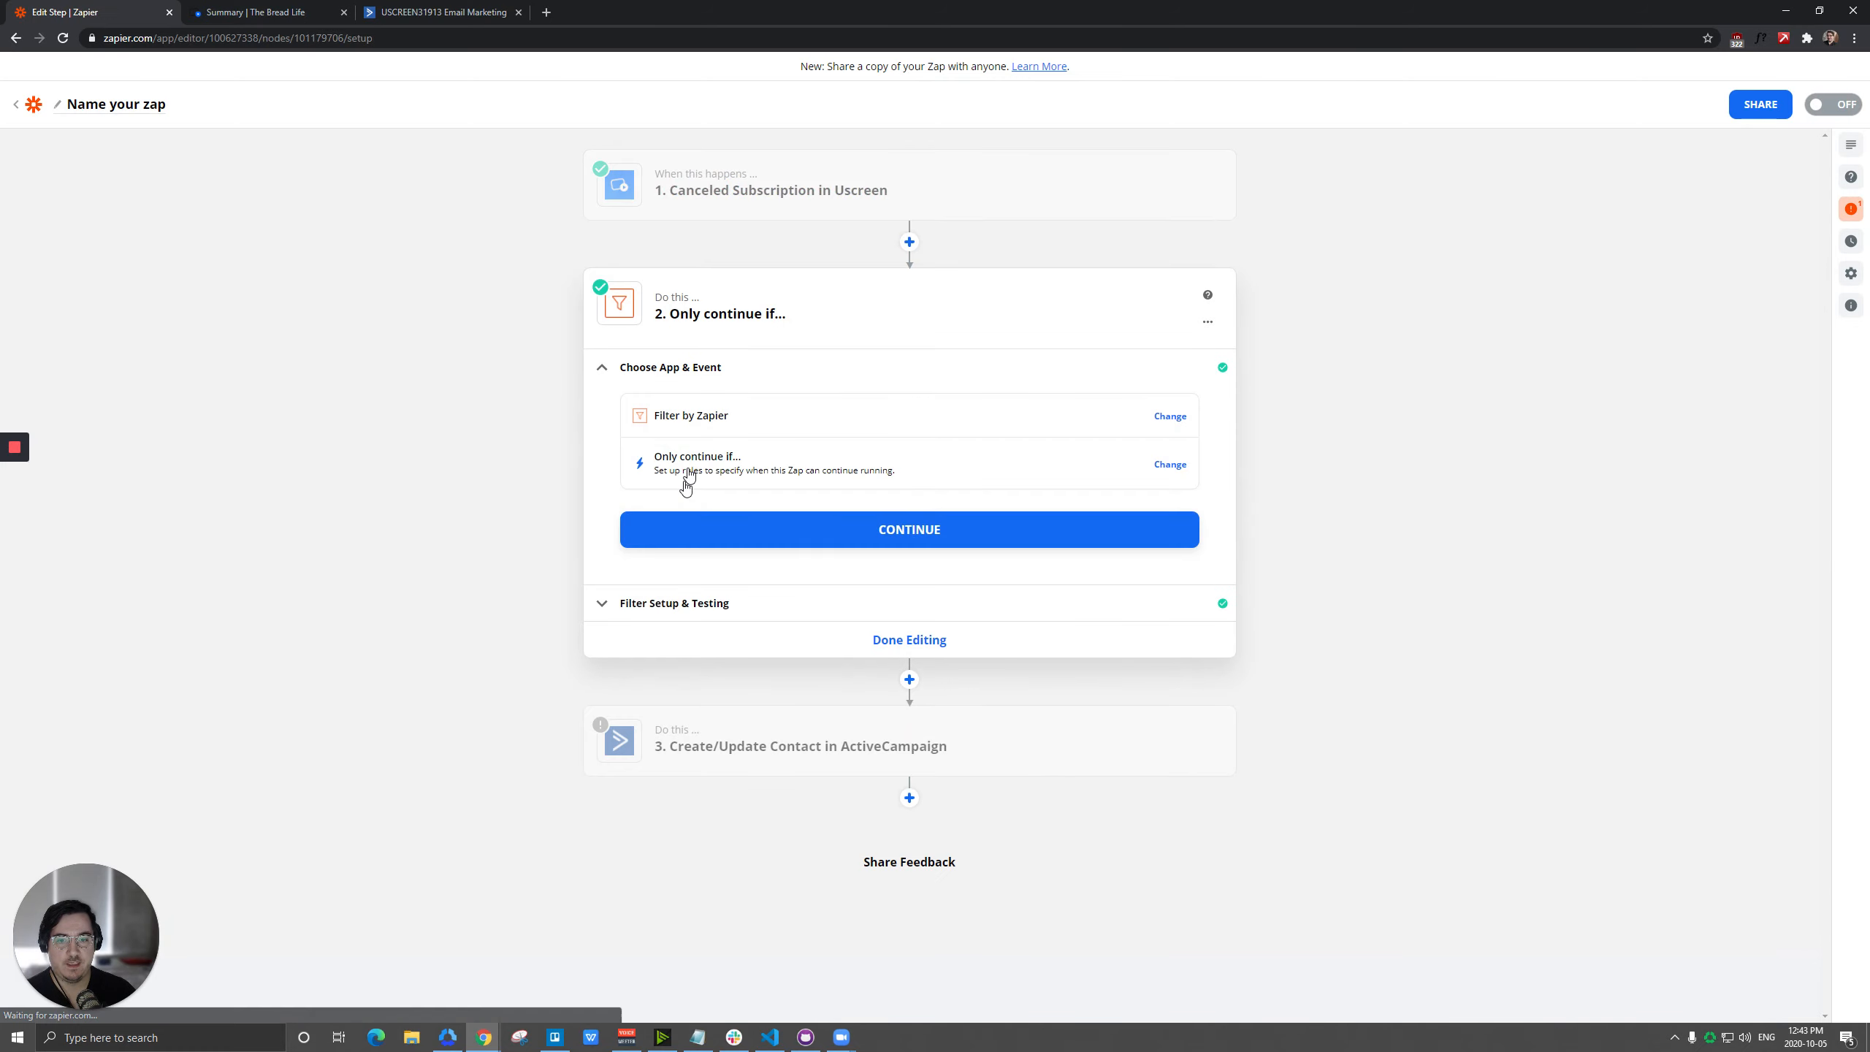
# Delete the "Only continue if..." filter step from the zap.
pyautogui.click(1208, 321)
pyautogui.click(1170, 383)
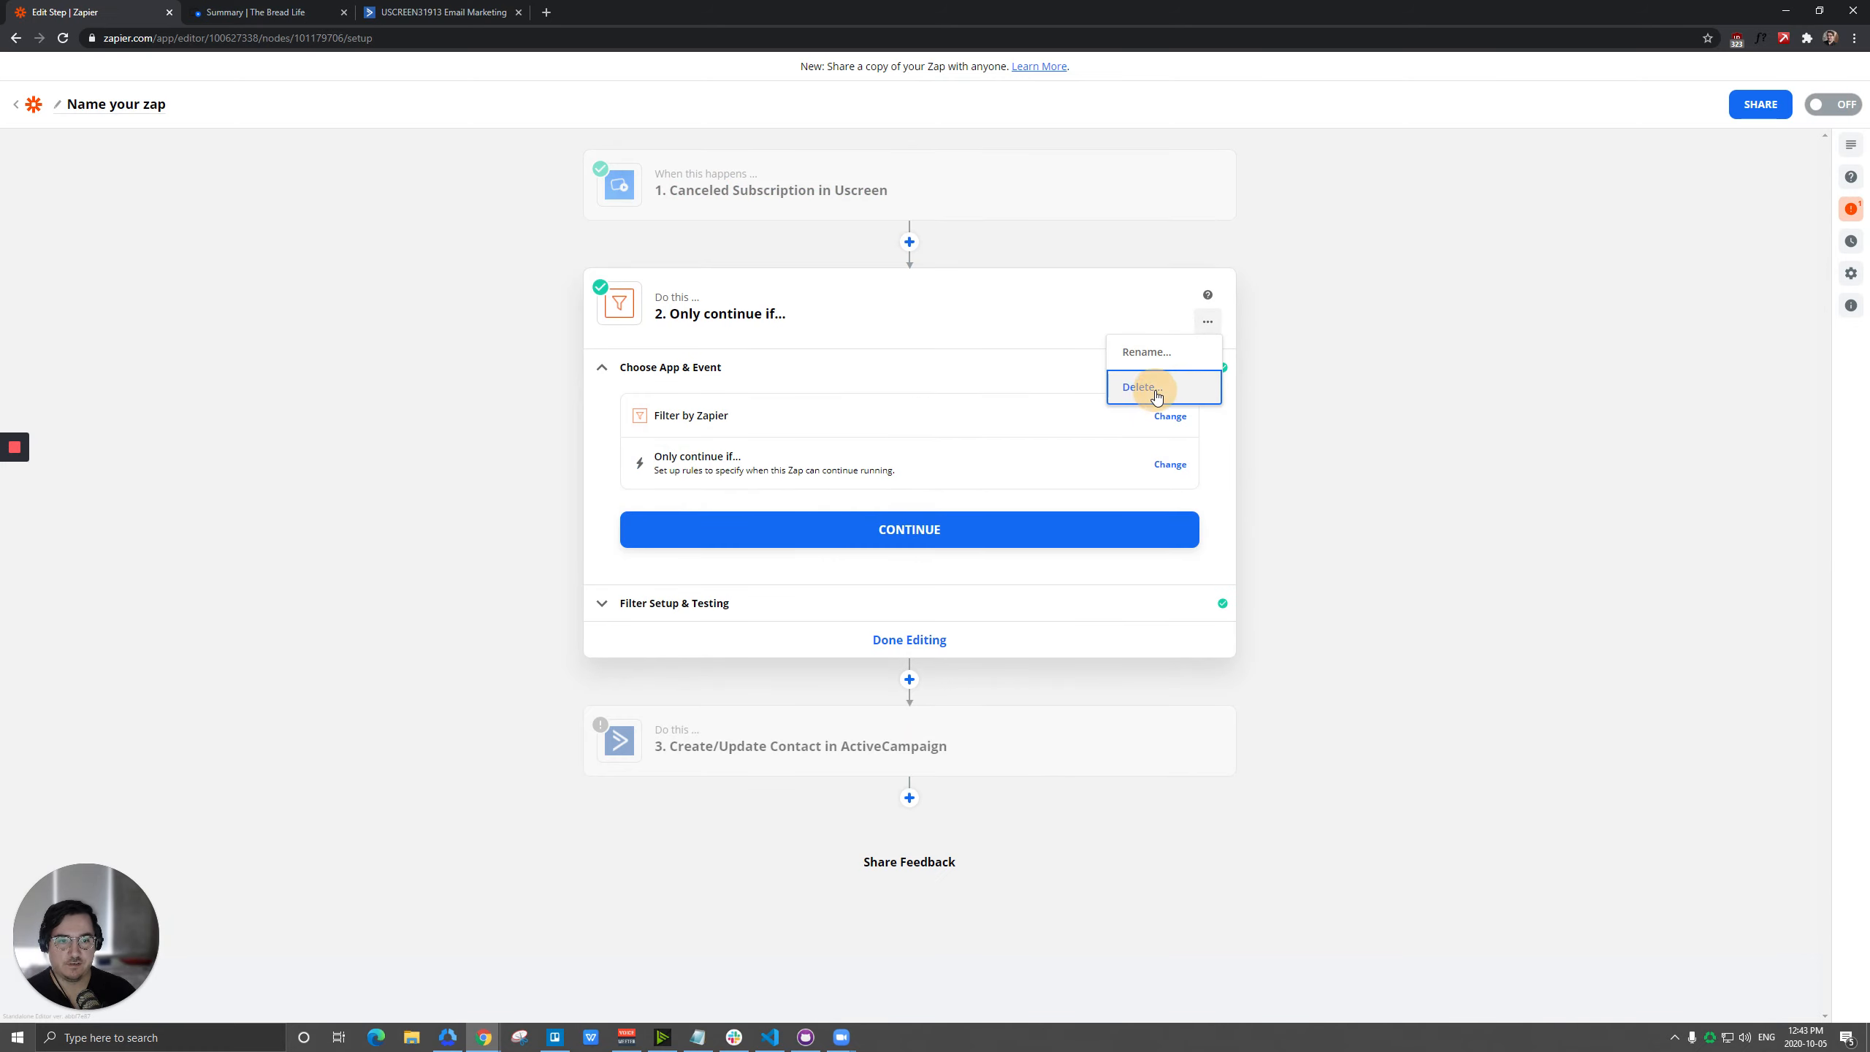
pyautogui.click(1147, 389)
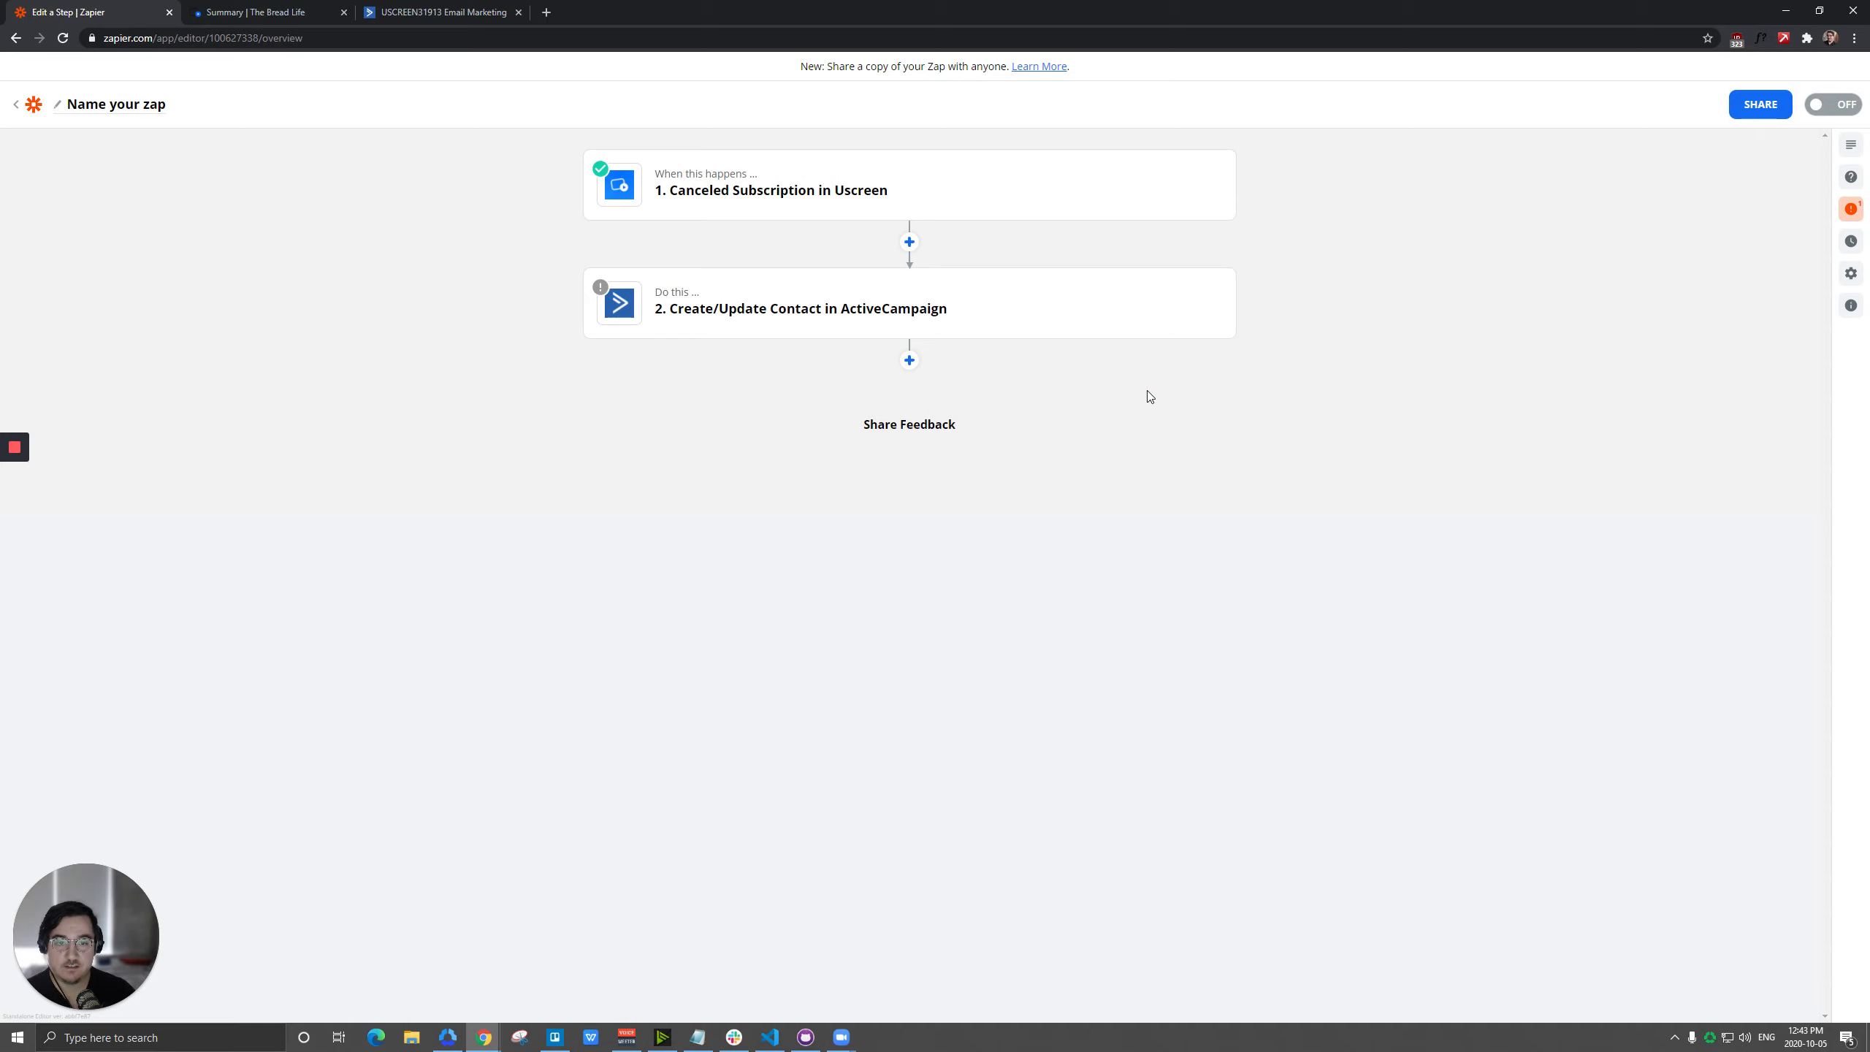
# Open the ActiveCampaign contact action and set its contact list to Cancelled Subscribers.
pyautogui.click(827, 322)
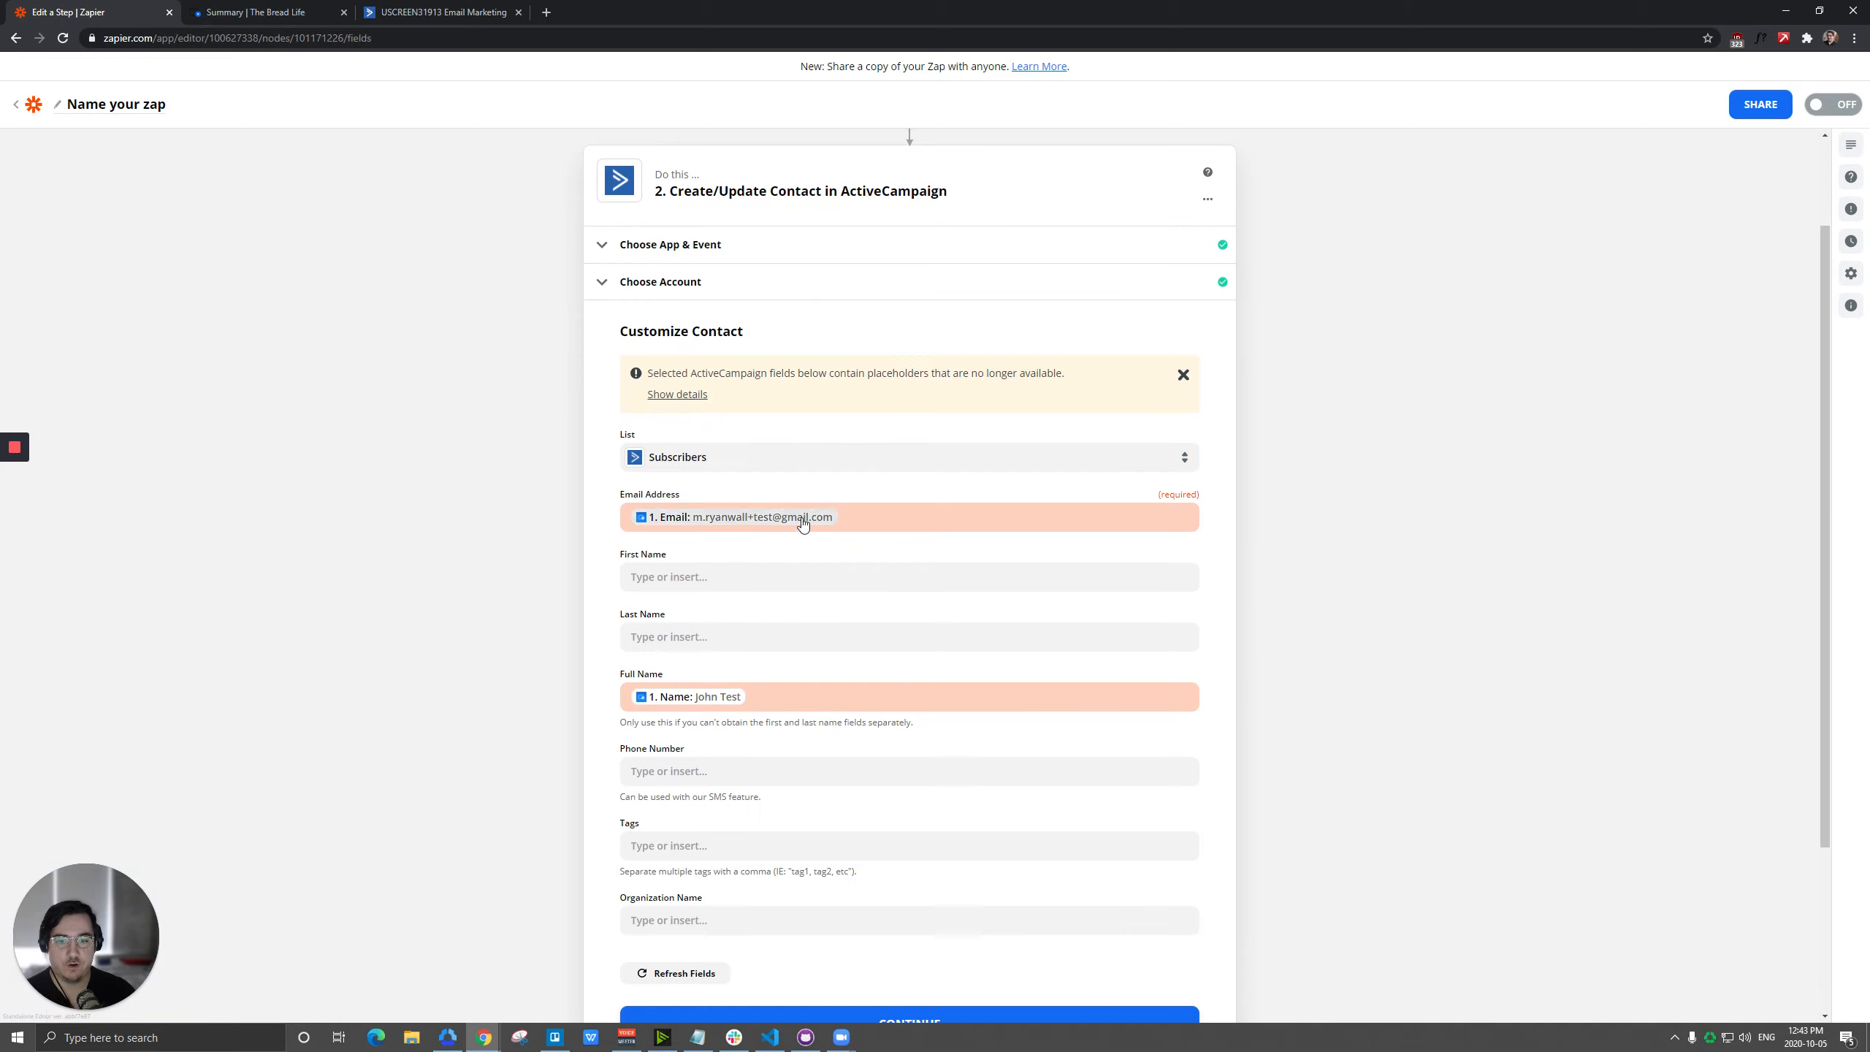
pyautogui.click(727, 466)
pyautogui.click(714, 691)
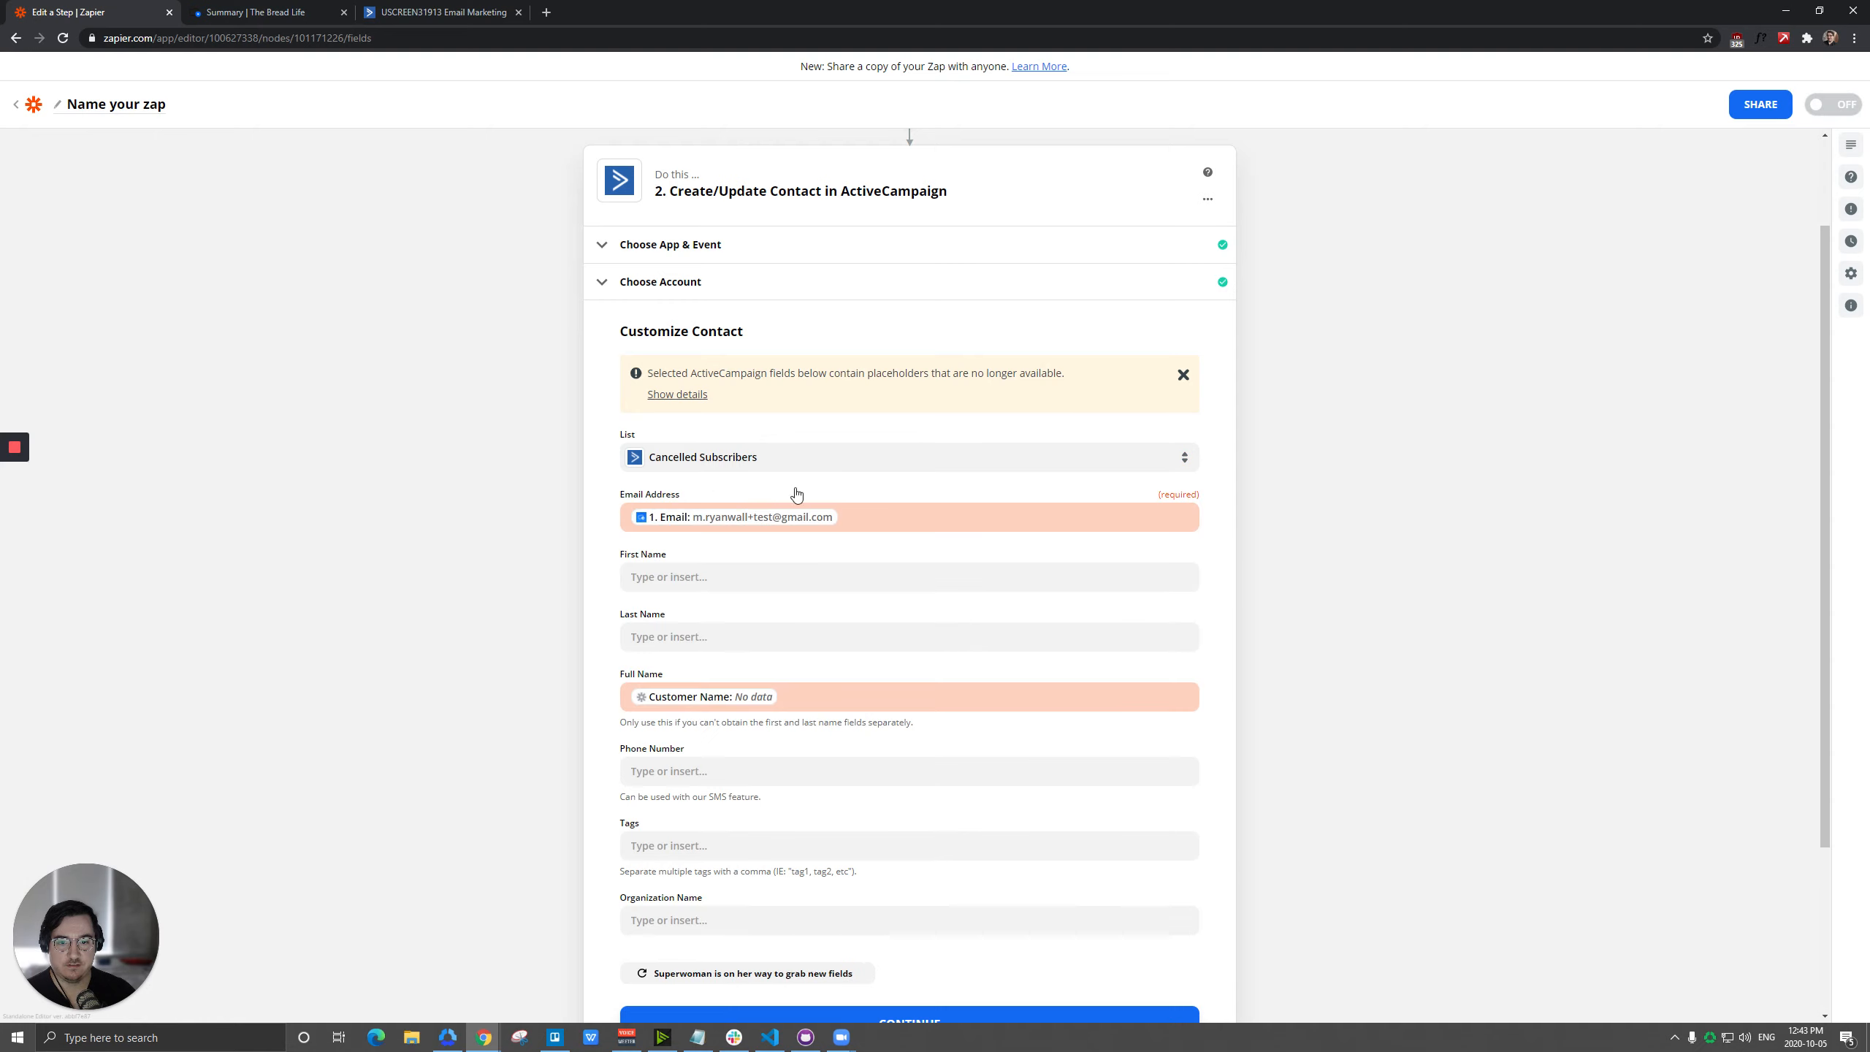
# Remap the contact's Email Address and Full Name to the Email and Name data of the Canceled Subscription trigger.
pyautogui.click(883, 515)
pyautogui.press('BackSpace')
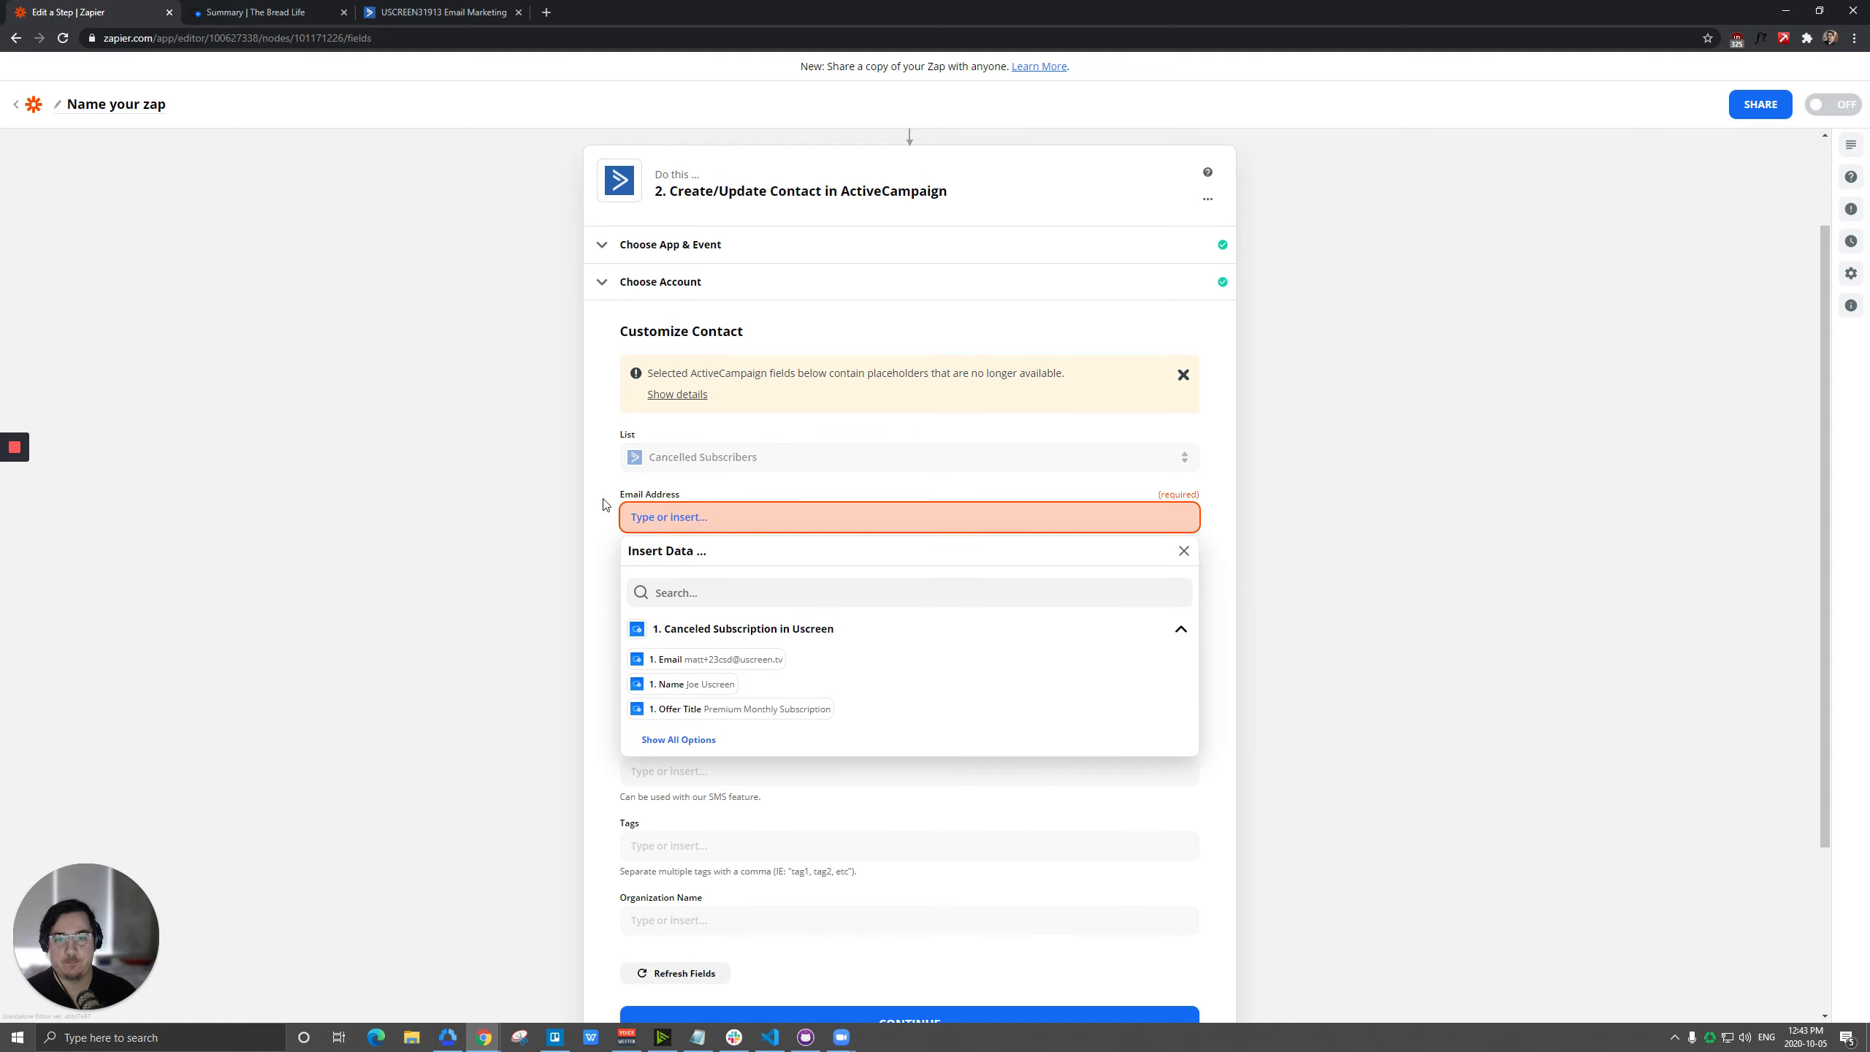
pyautogui.click(736, 659)
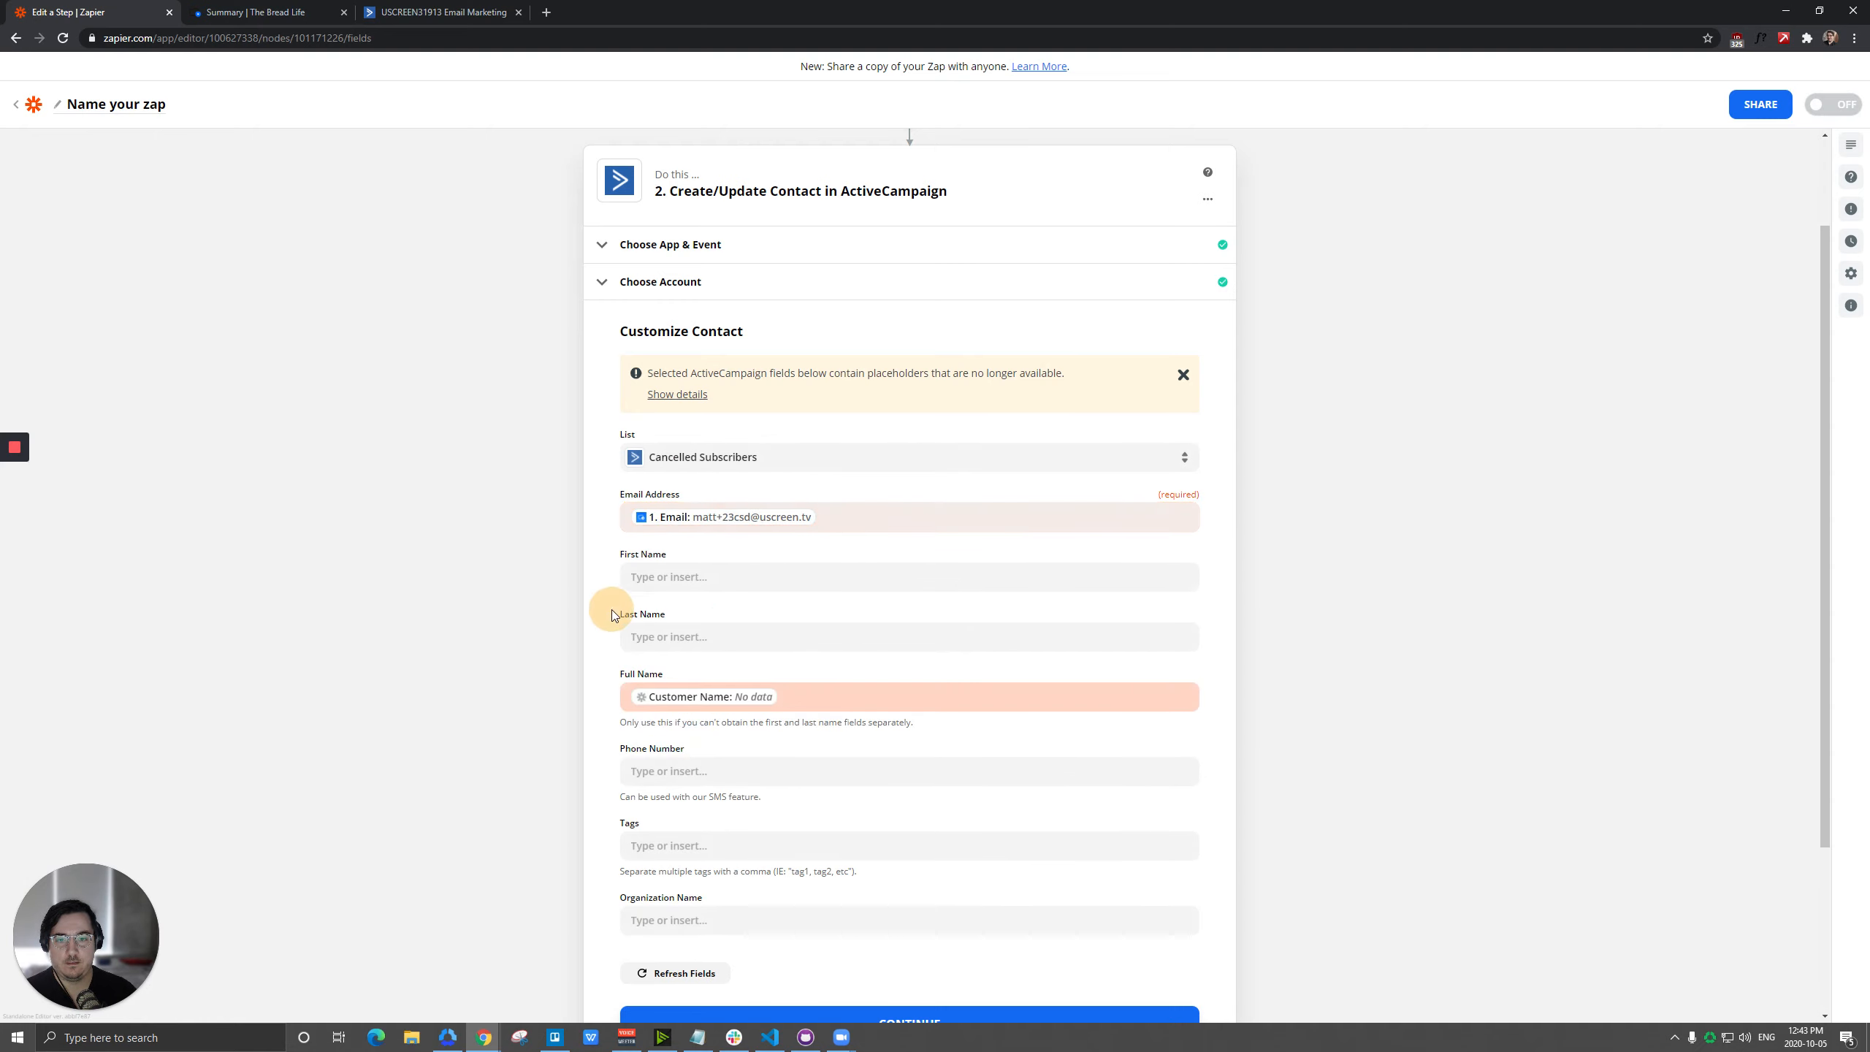
pyautogui.click(856, 698)
pyautogui.press('BackSpace')
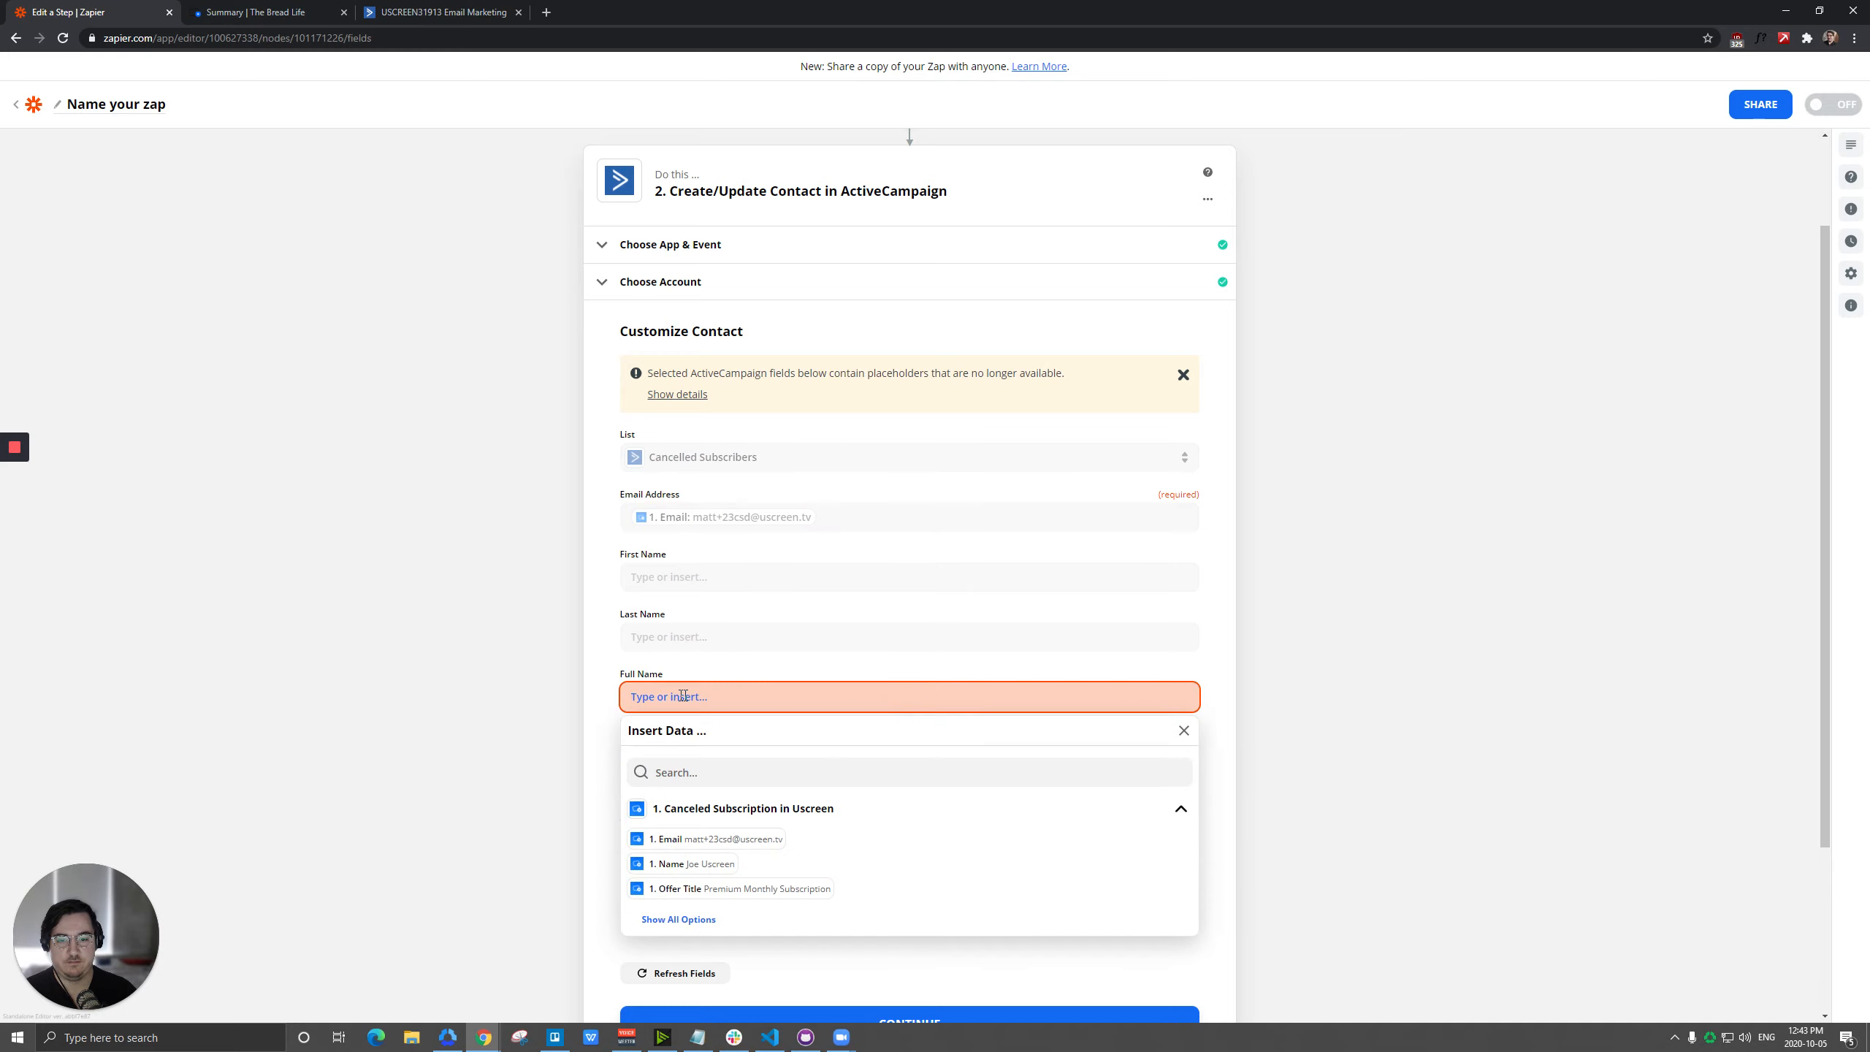
pyautogui.click(700, 864)
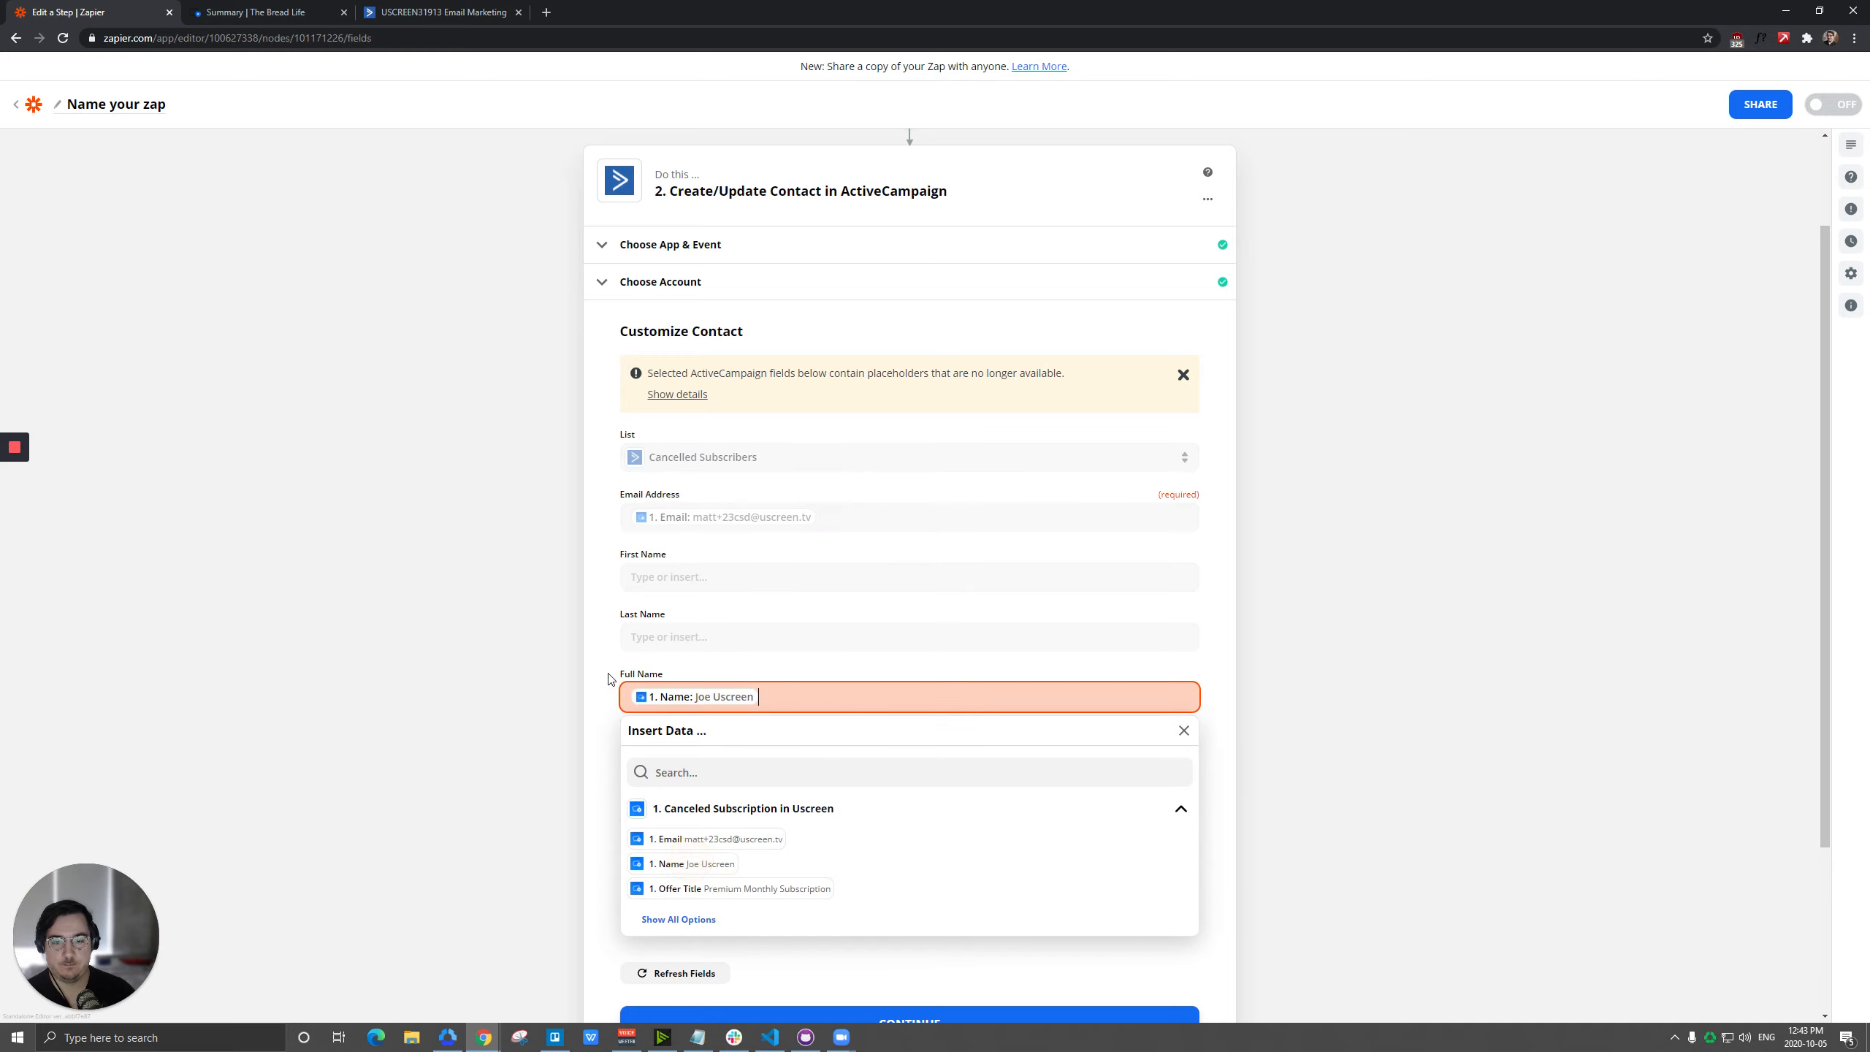
pyautogui.click(610, 679)
# Continue to the Send Data stage and test the ActiveCampaign action with review.
pyautogui.scroll(-5, 611, 626)
pyautogui.click(898, 795)
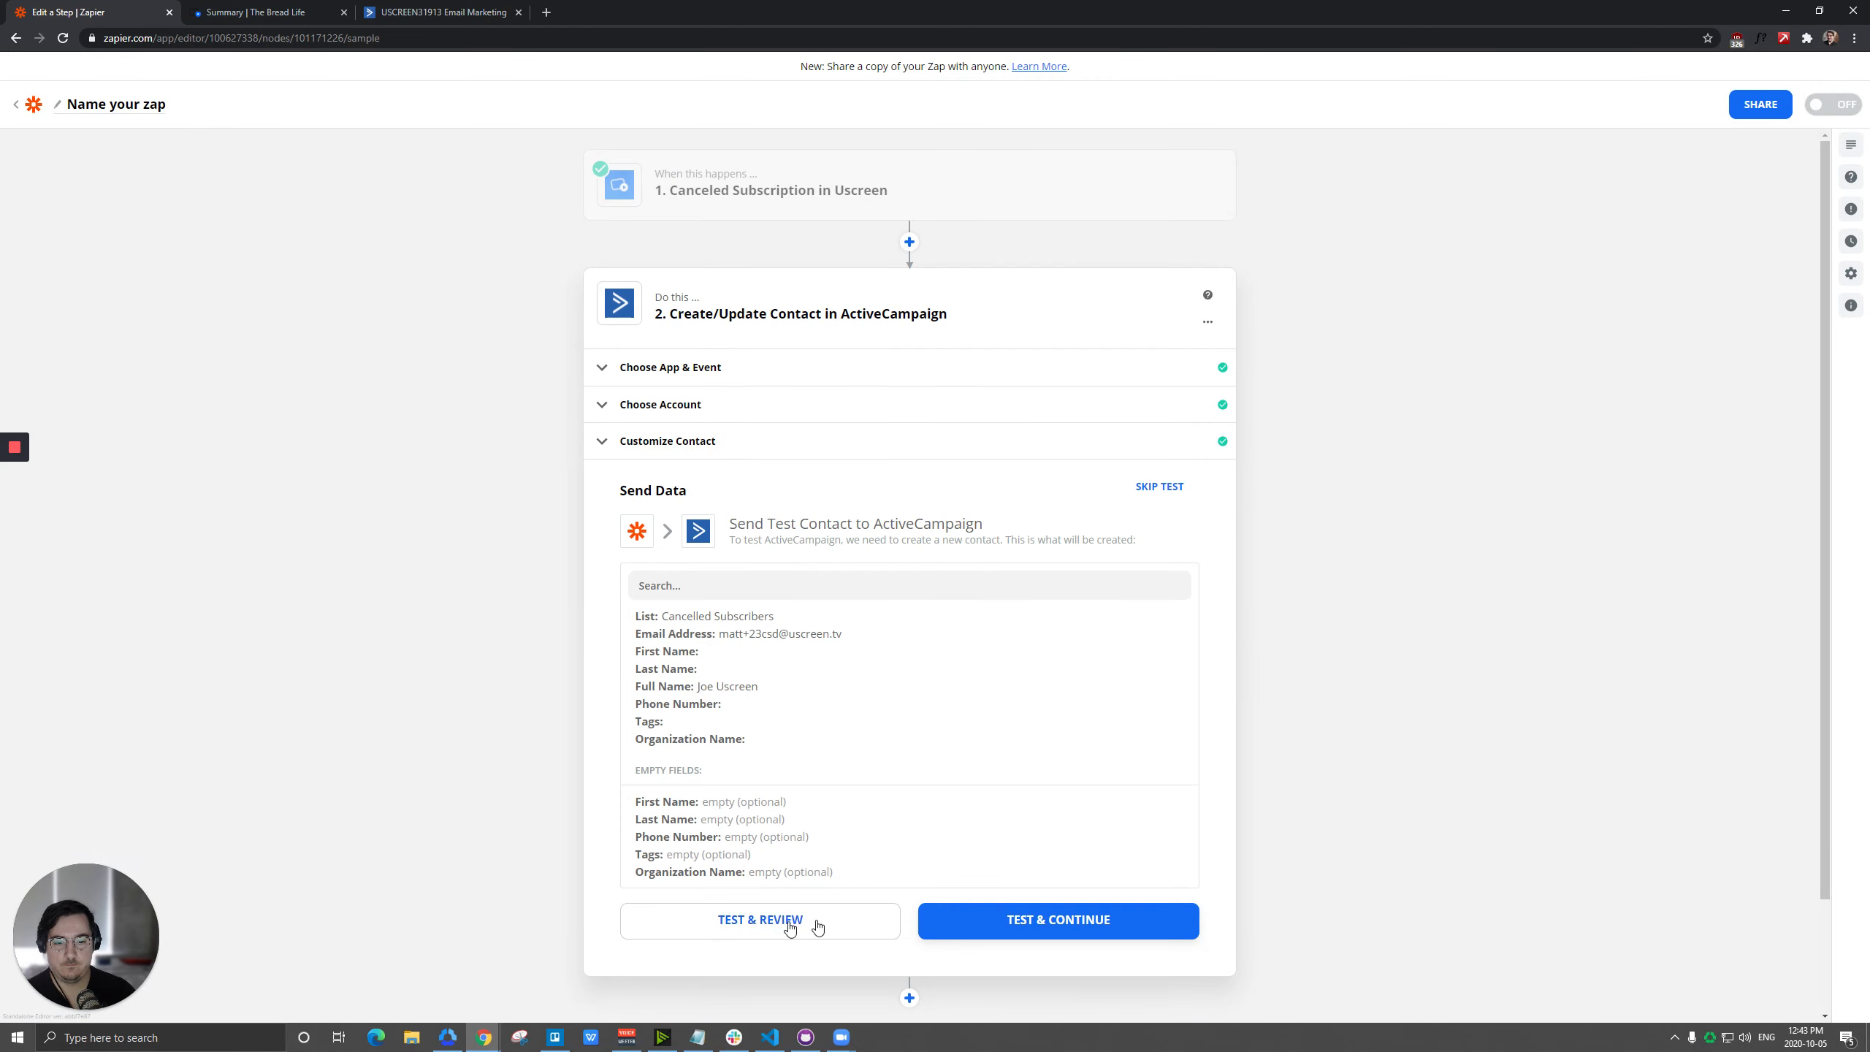
pyautogui.click(745, 921)
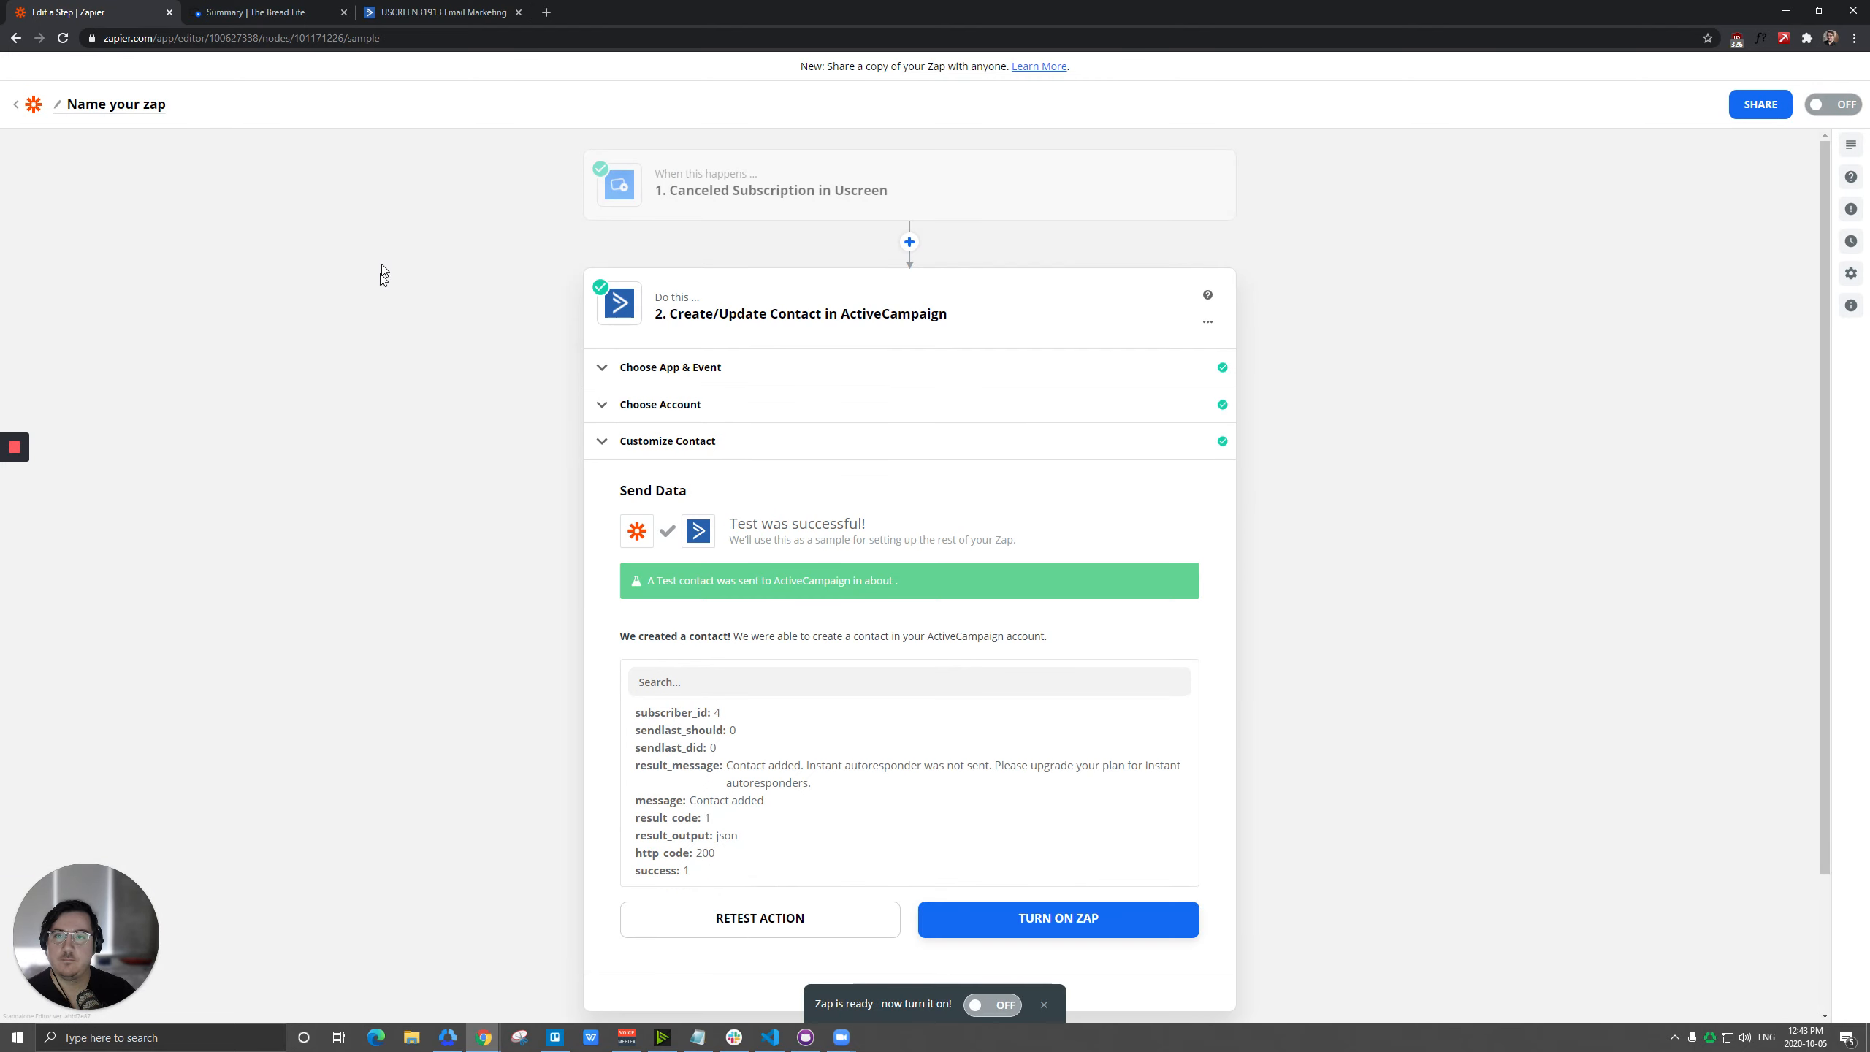
# Switch to ActiveCampaign, check the contacts in the Cancelled Subscribers list, and return to the overview of all lists.
pyautogui.click(421, 8)
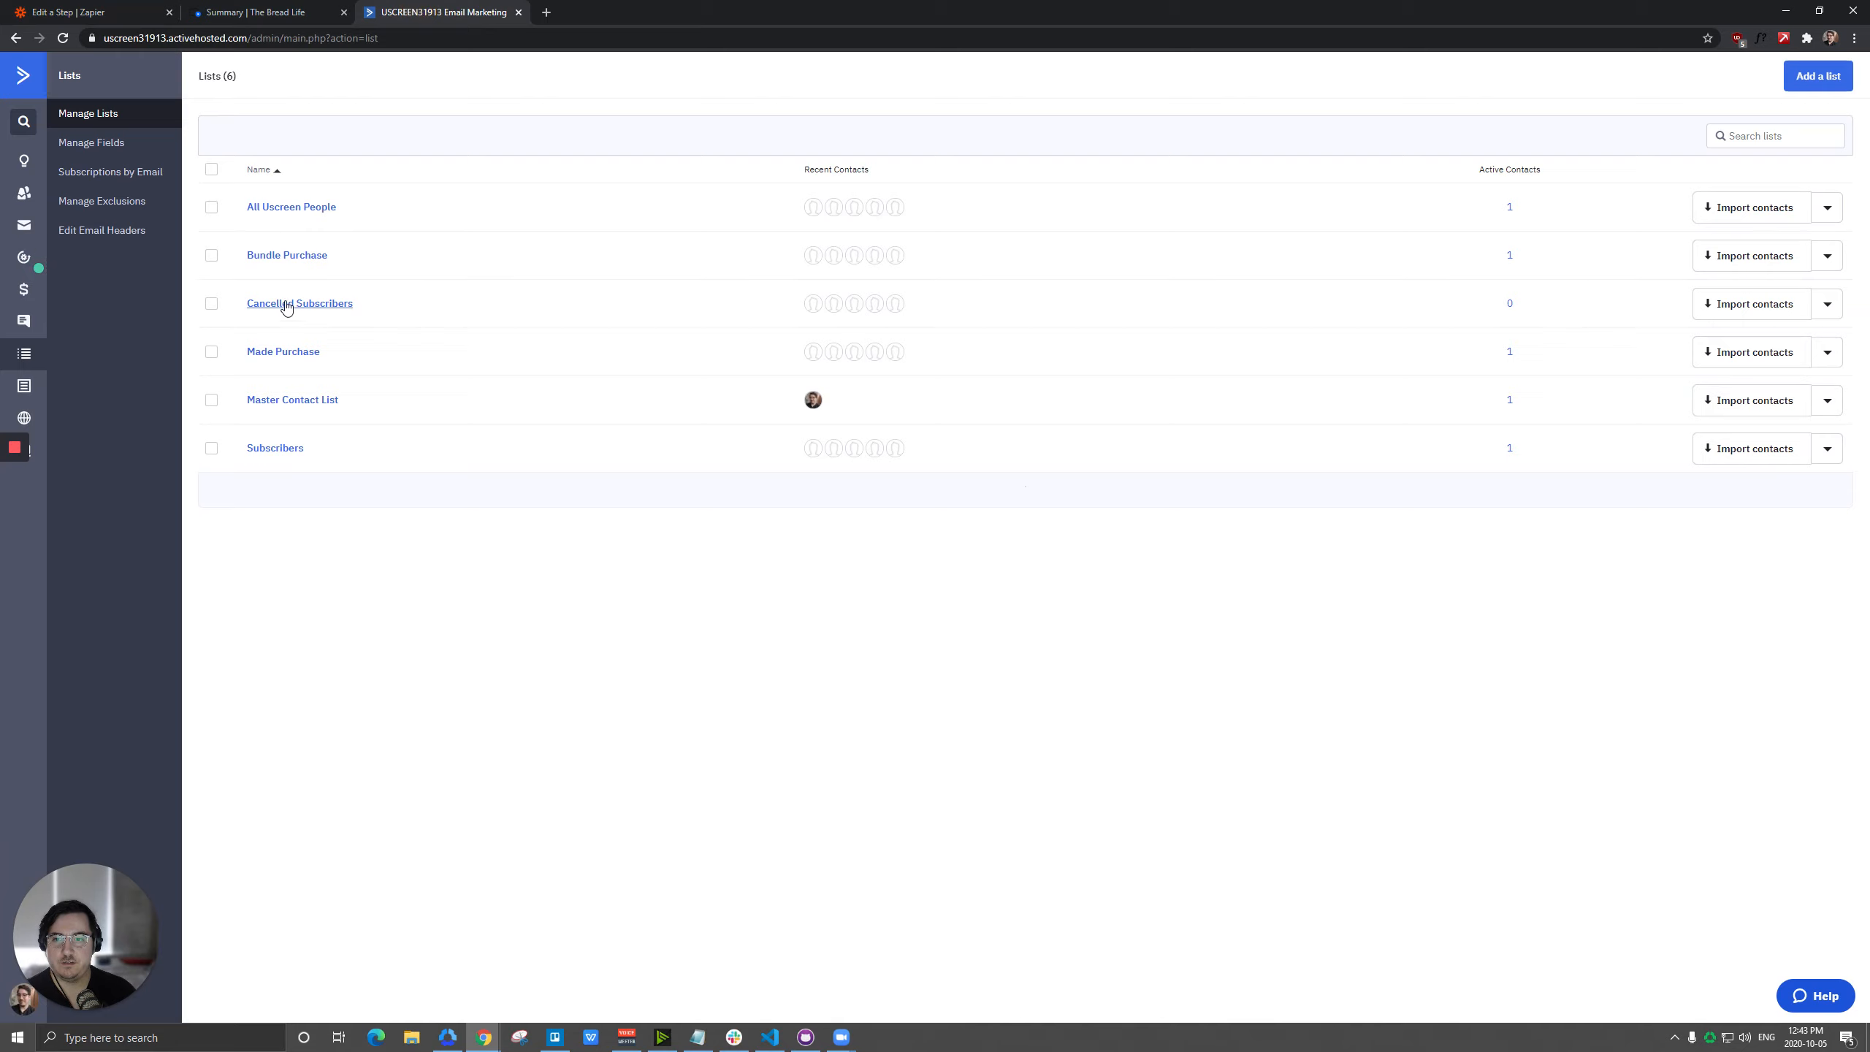
pyautogui.click(1510, 304)
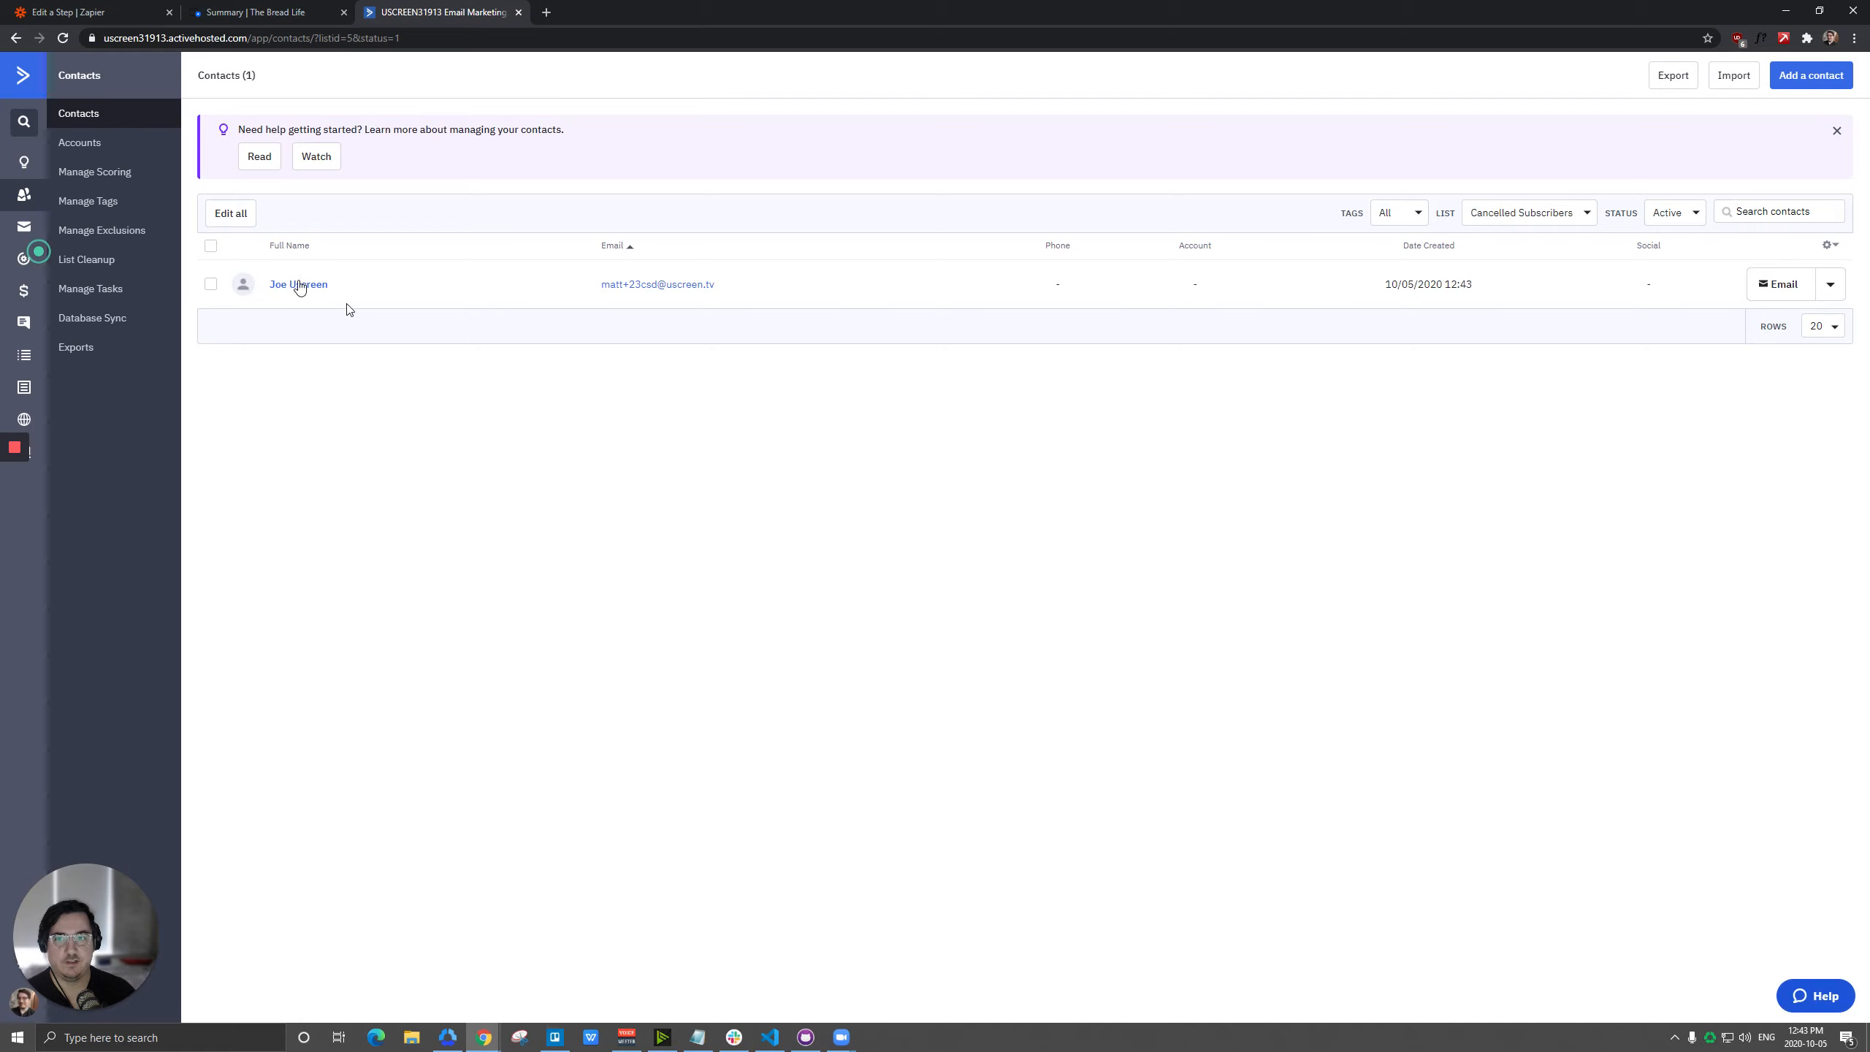
pyautogui.click(19, 356)
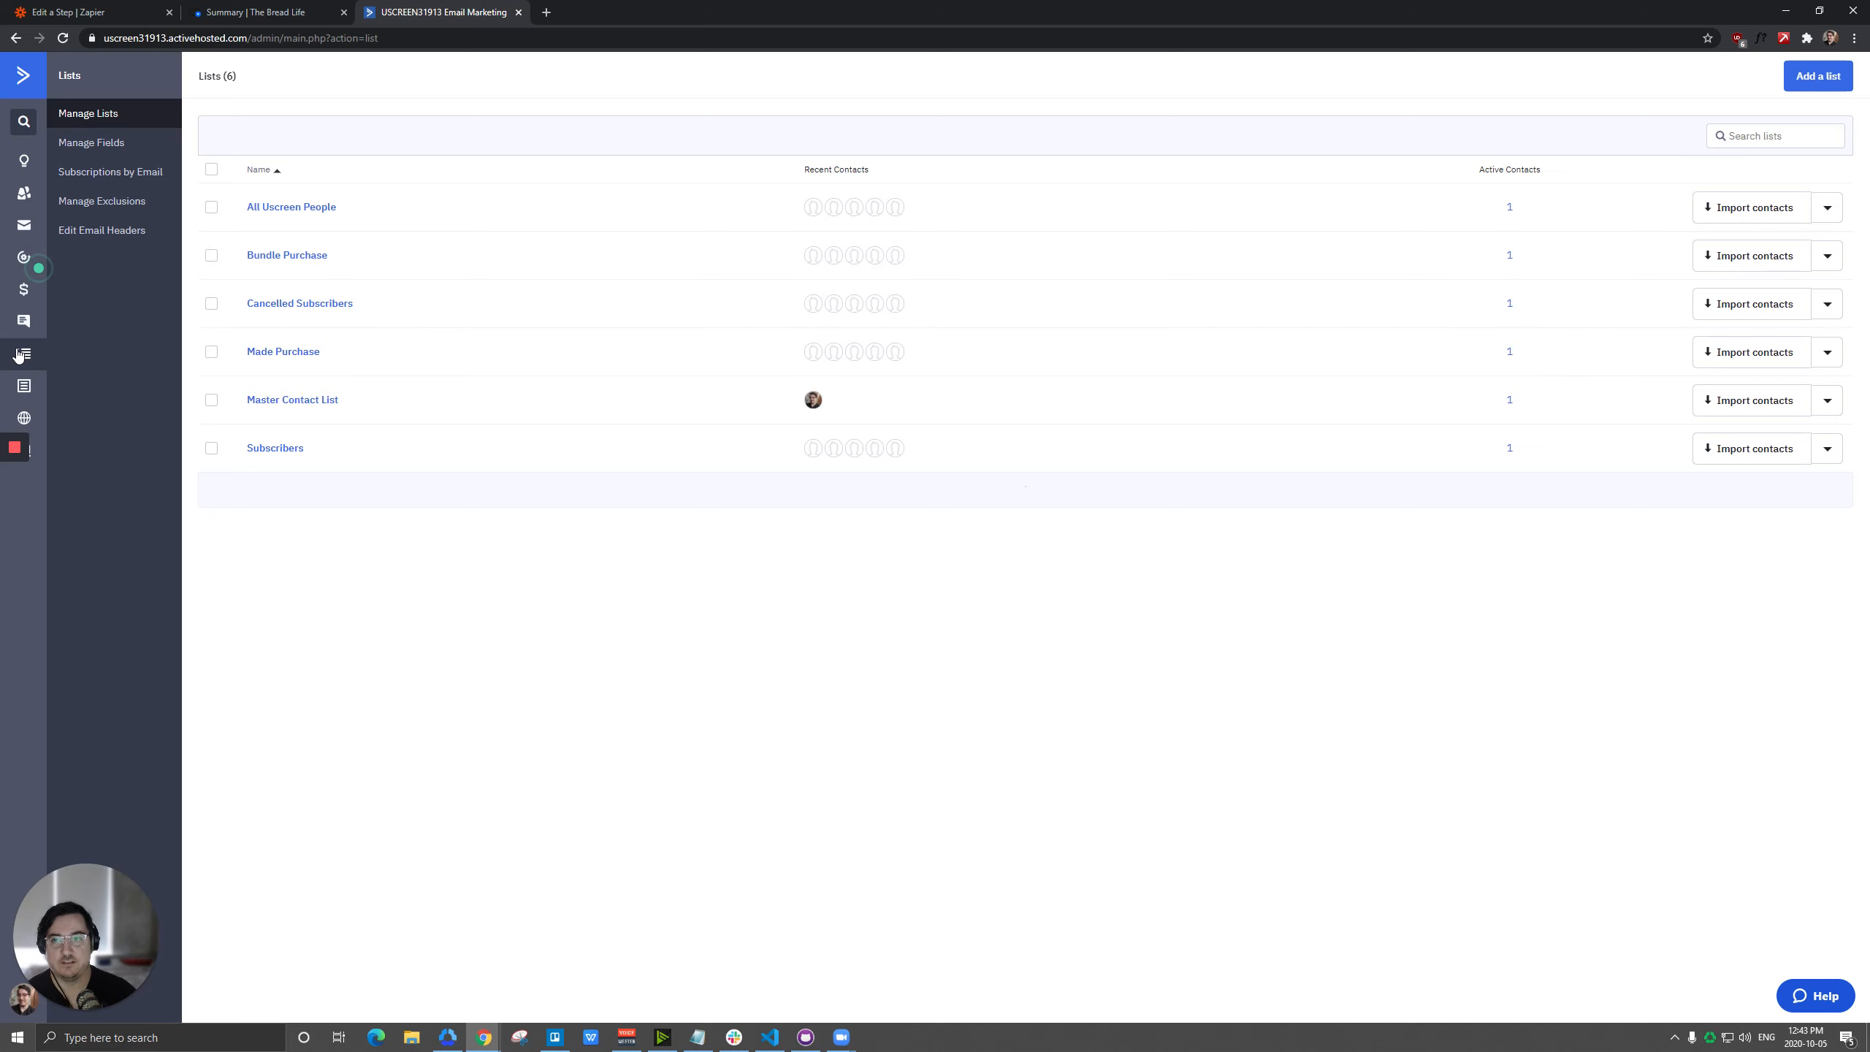
# Switch to Uscreen, check the trial period in the Premium Monthly Subscription plan's settings, and return to Zapier.
pyautogui.click(230, 13)
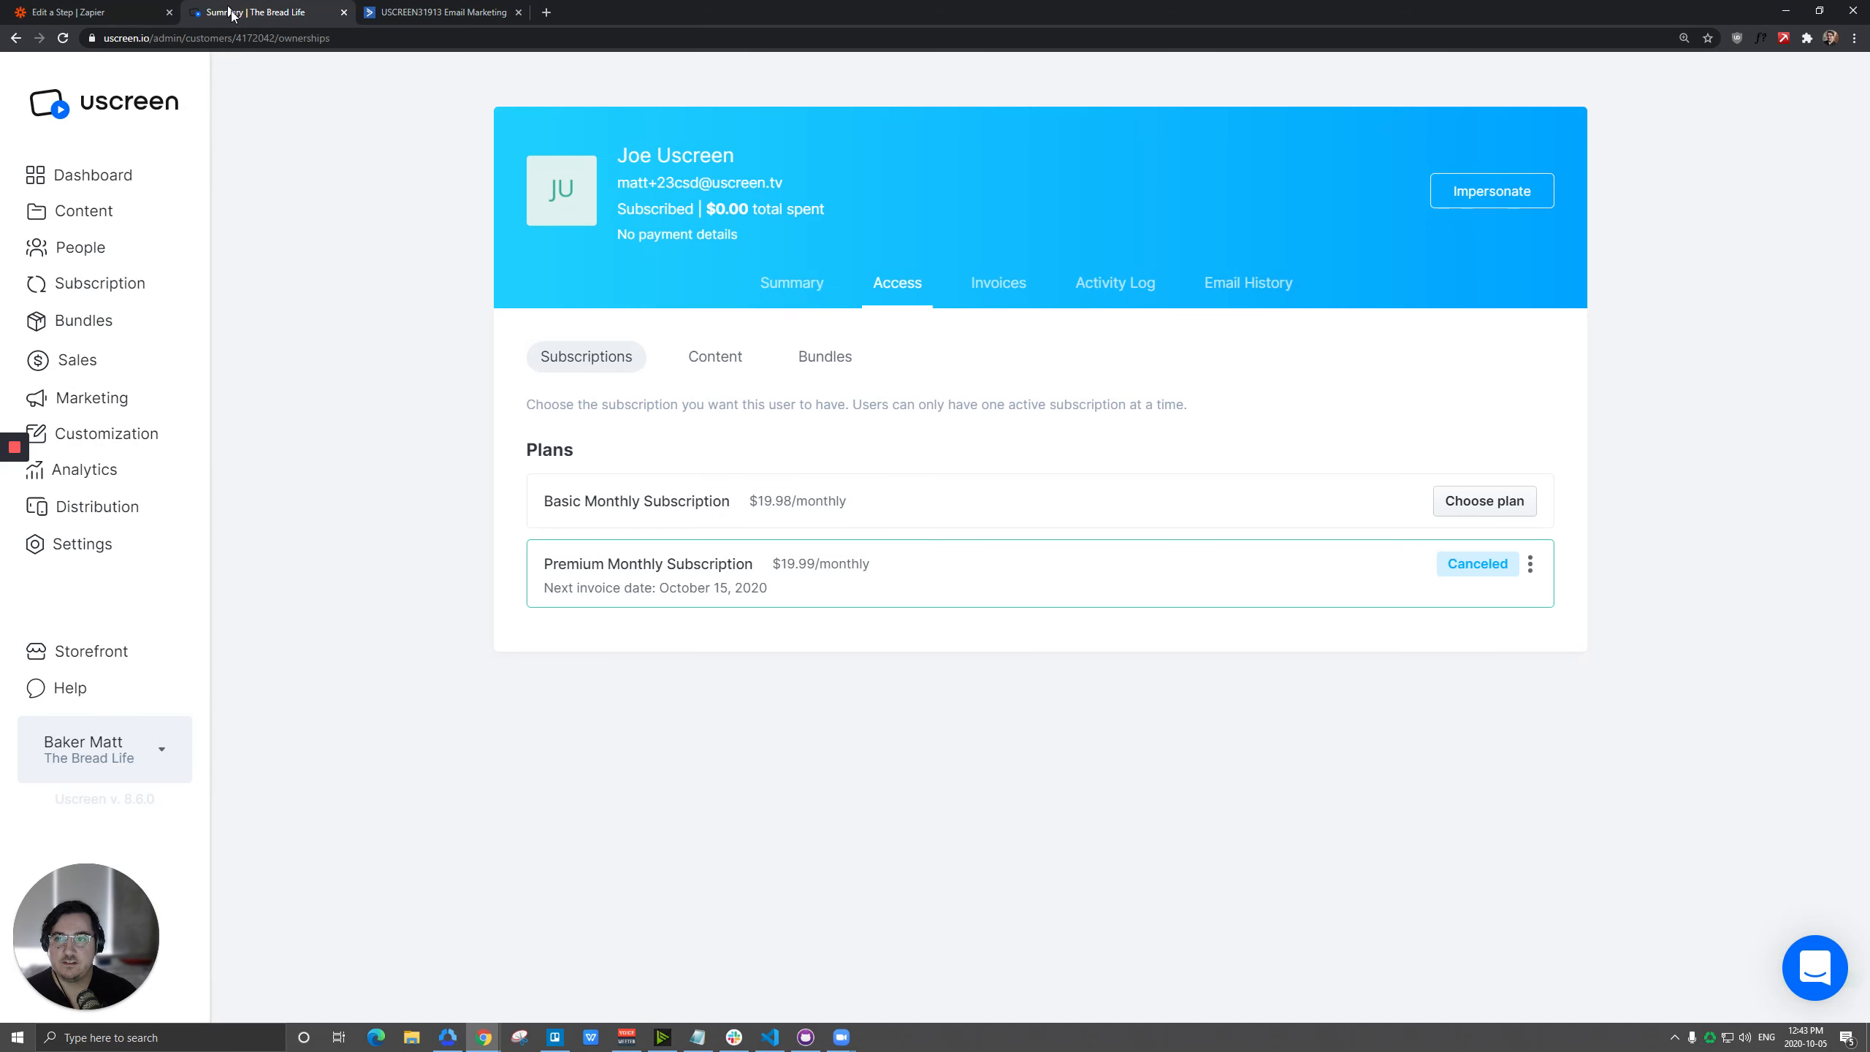
pyautogui.click(98, 287)
pyautogui.click(1632, 535)
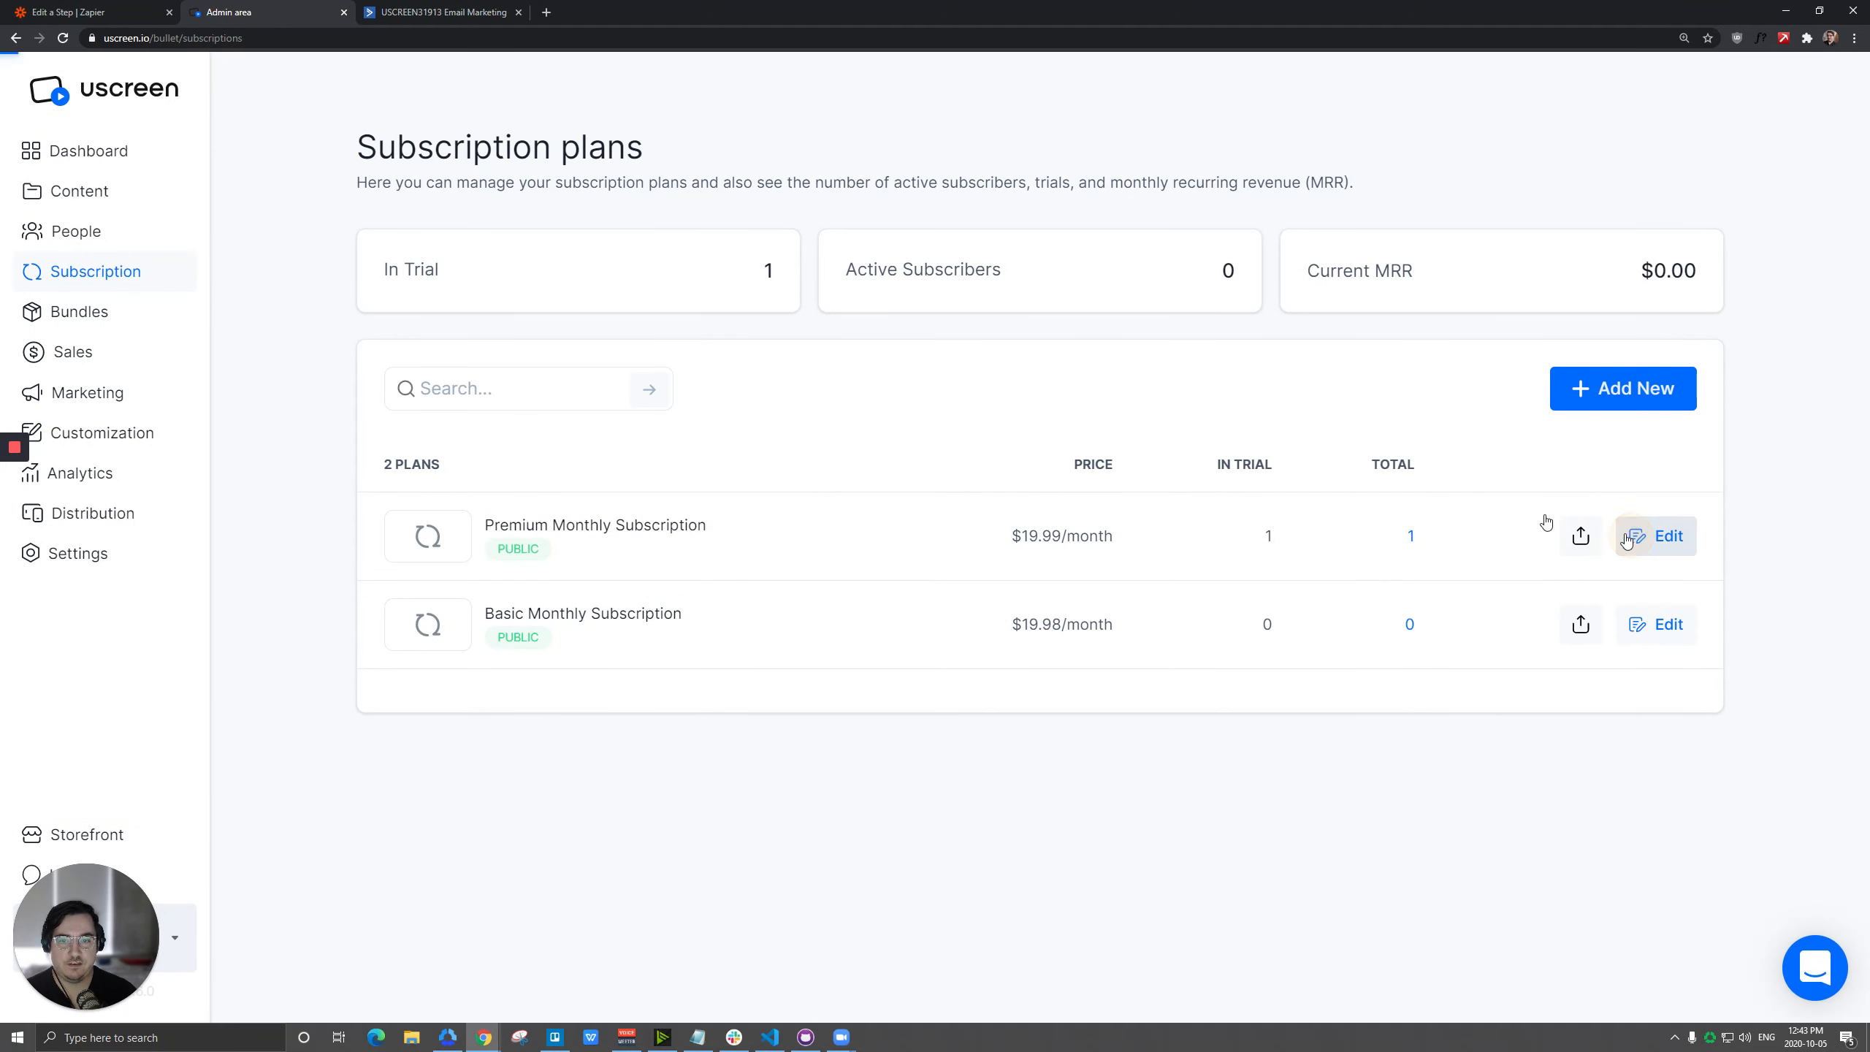
pyautogui.scroll(-6, 614, 507)
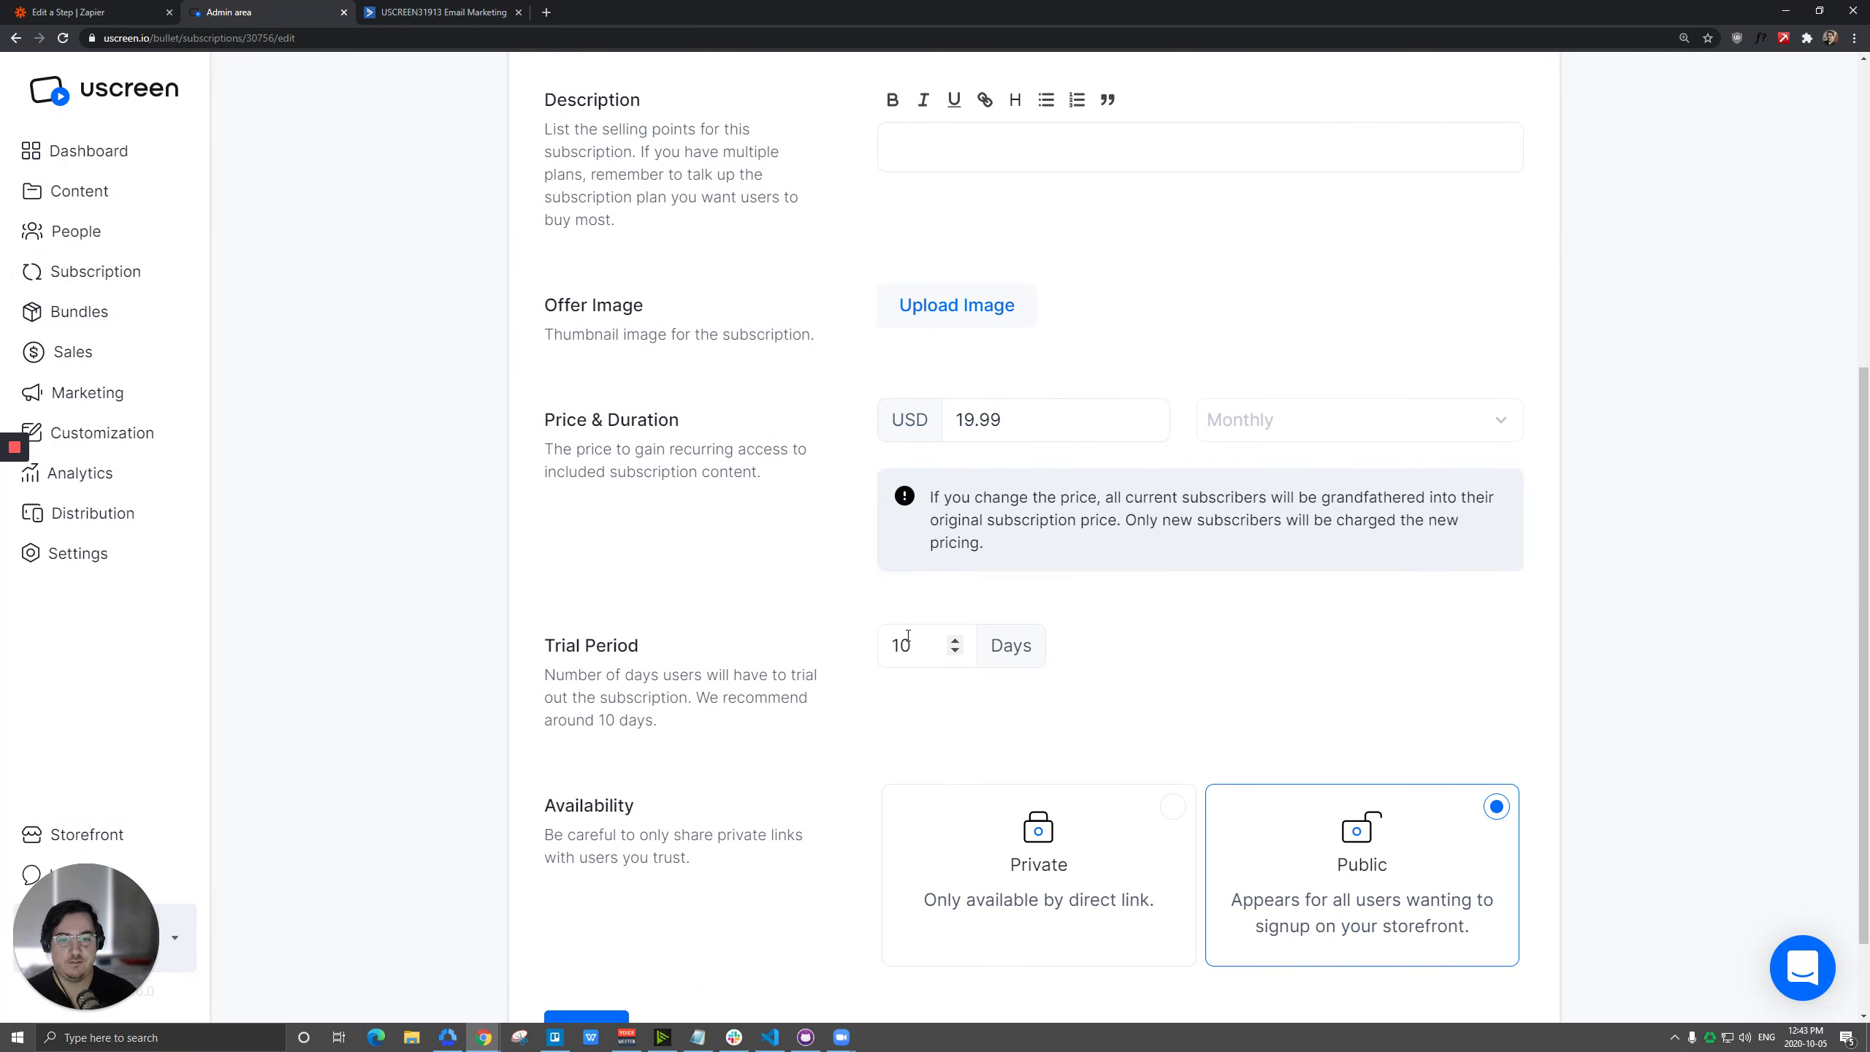
pyautogui.click(154, 9)
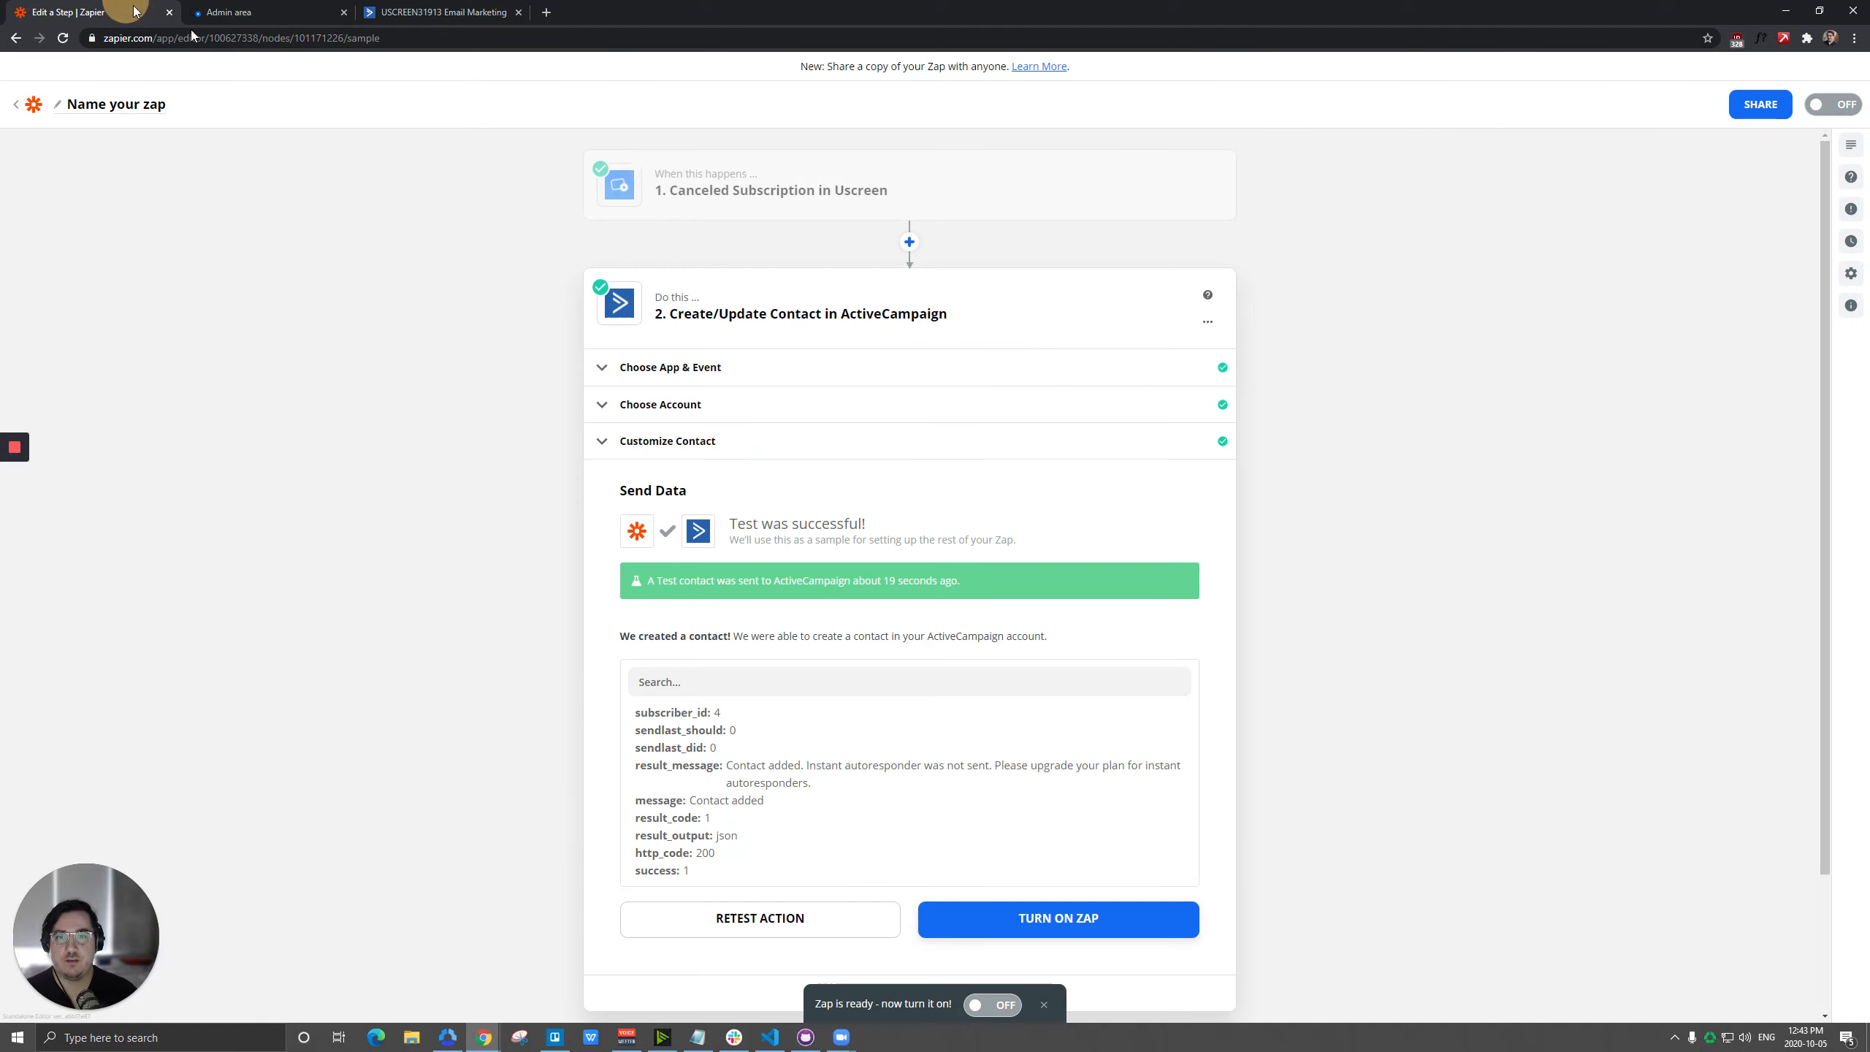
# Change the trigger event to Paid Order, keep the Uscreen The Bread Life account, and test the trigger.
pyautogui.click(889, 194)
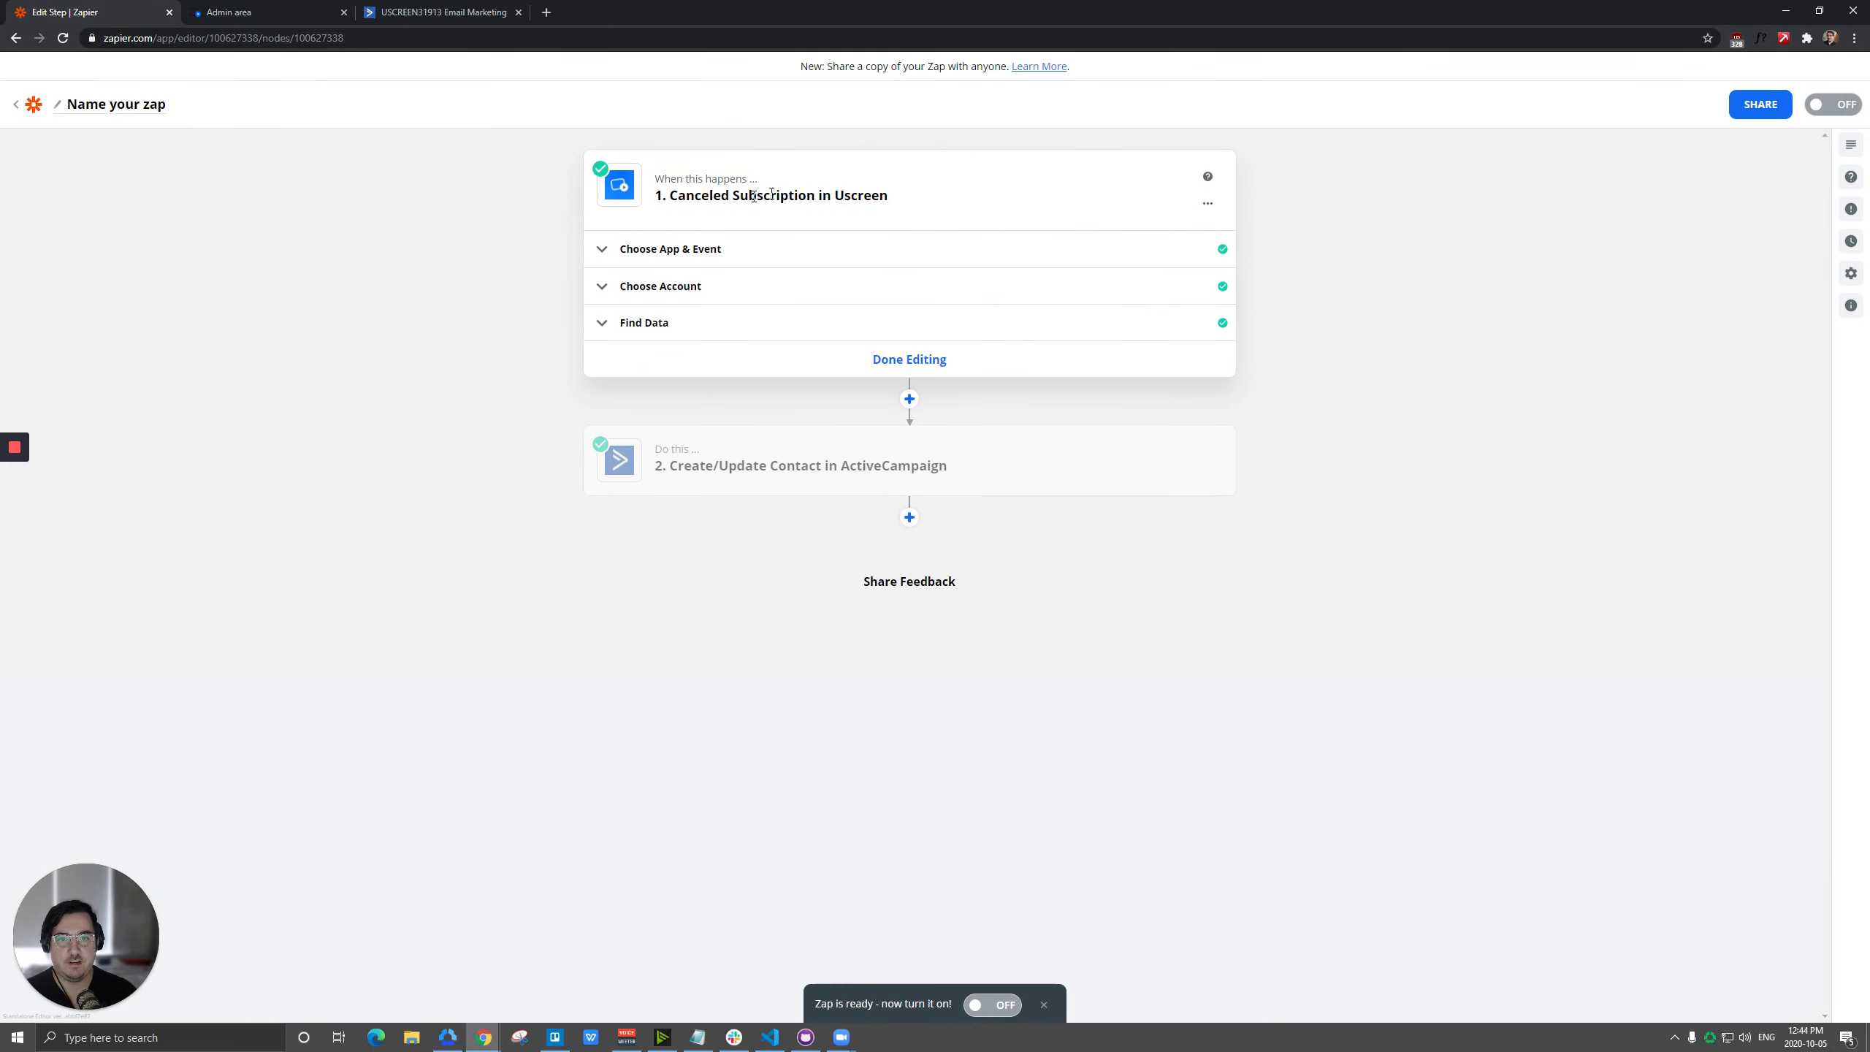
pyautogui.click(664, 253)
pyautogui.click(707, 342)
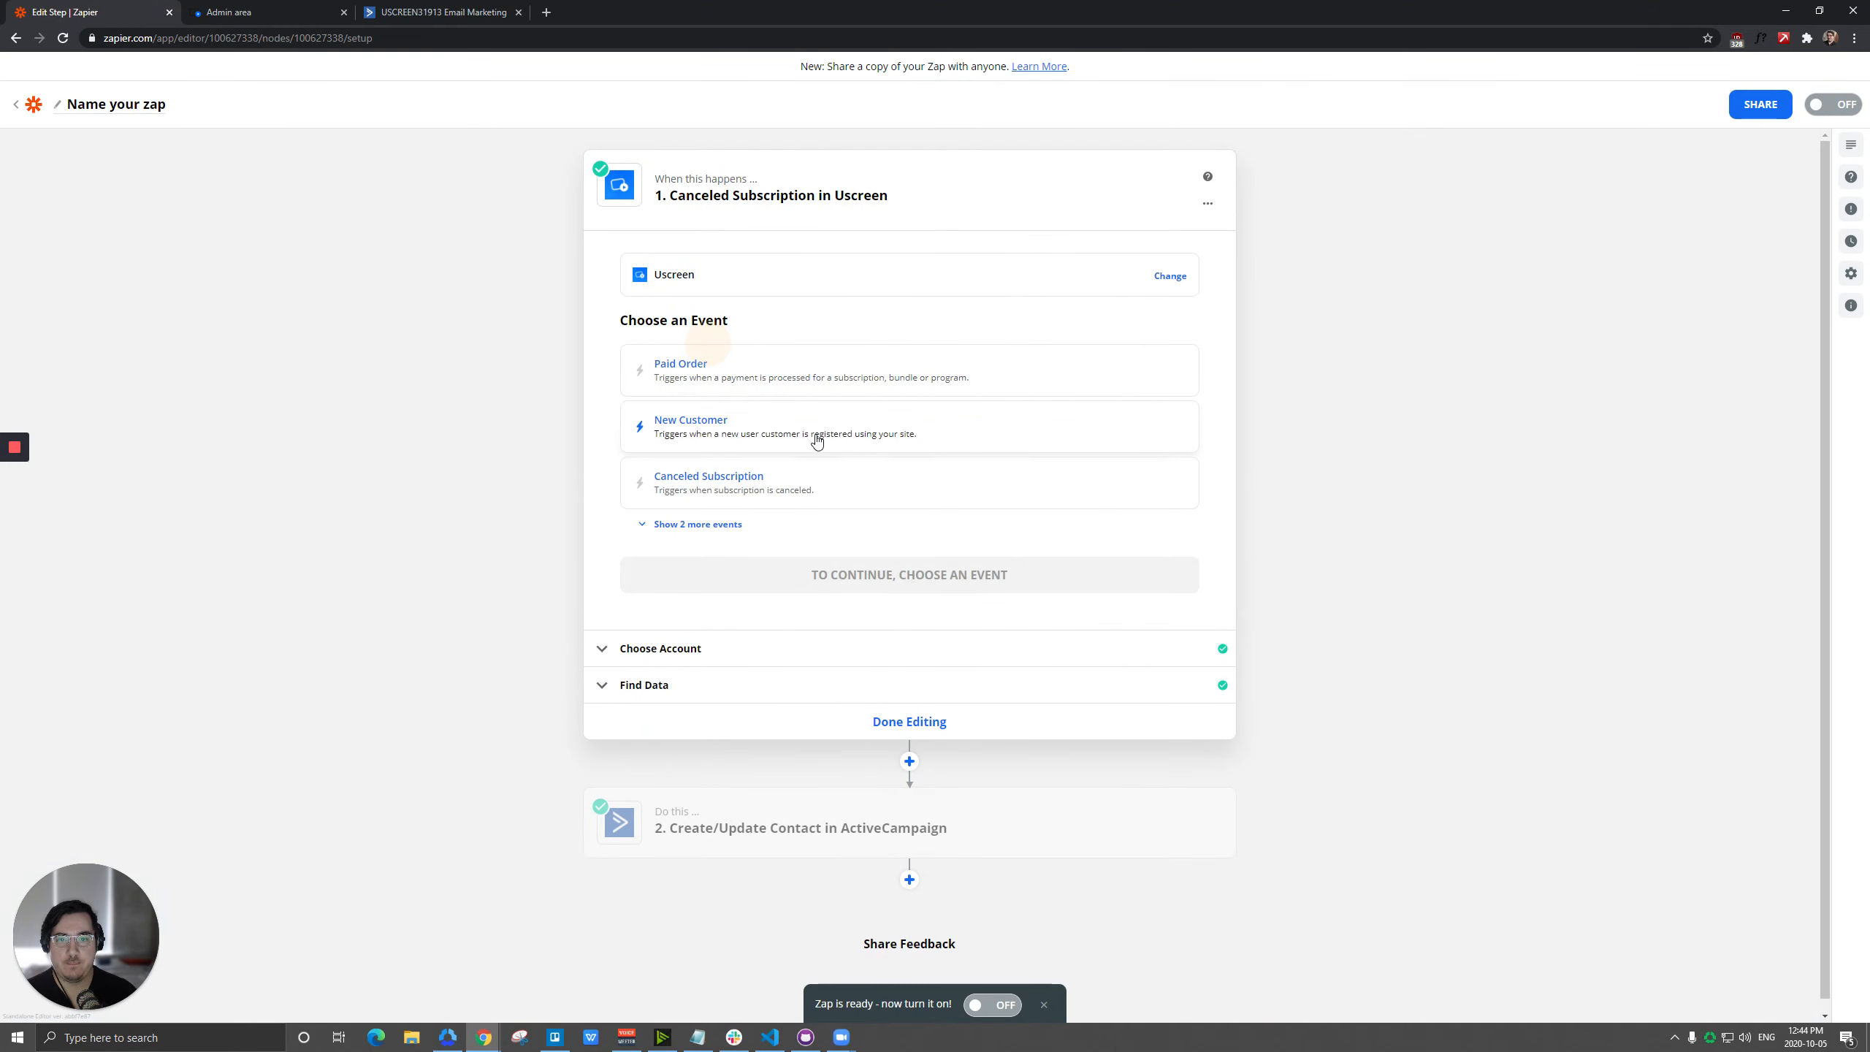
pyautogui.click(697, 383)
pyautogui.click(890, 418)
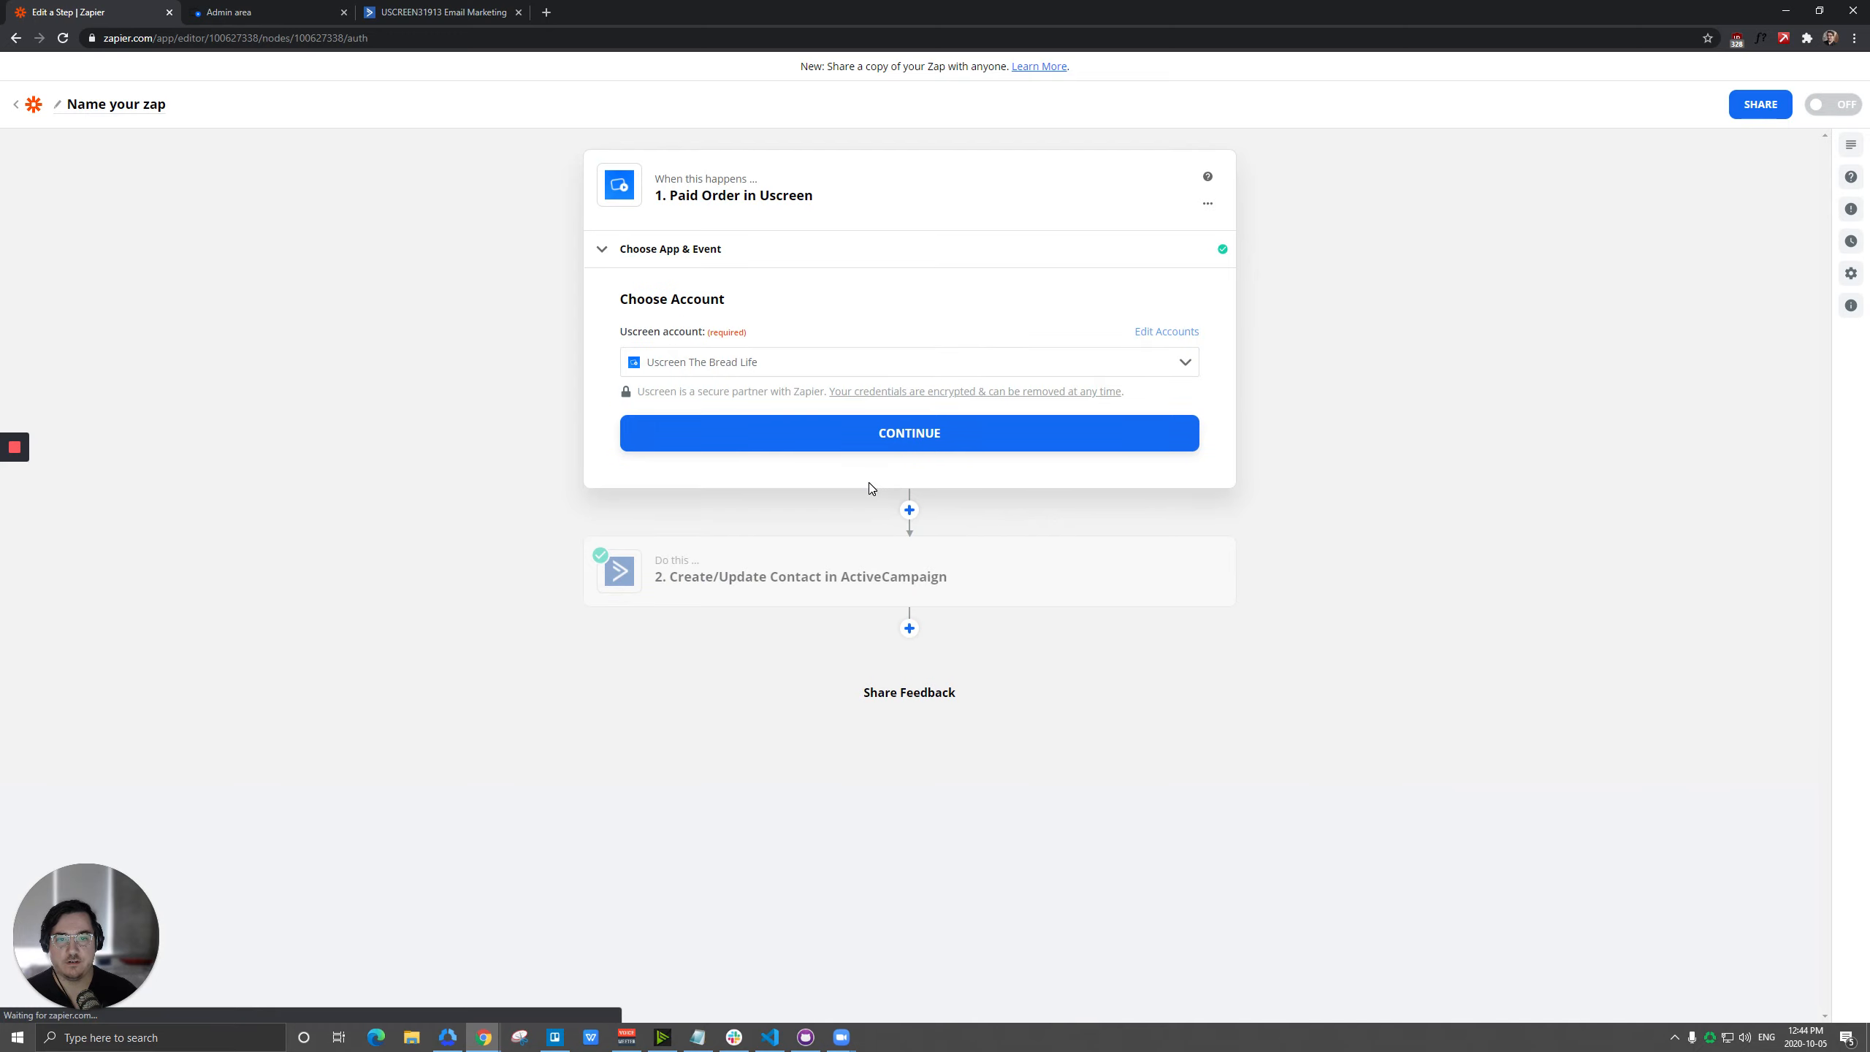
pyautogui.click(866, 435)
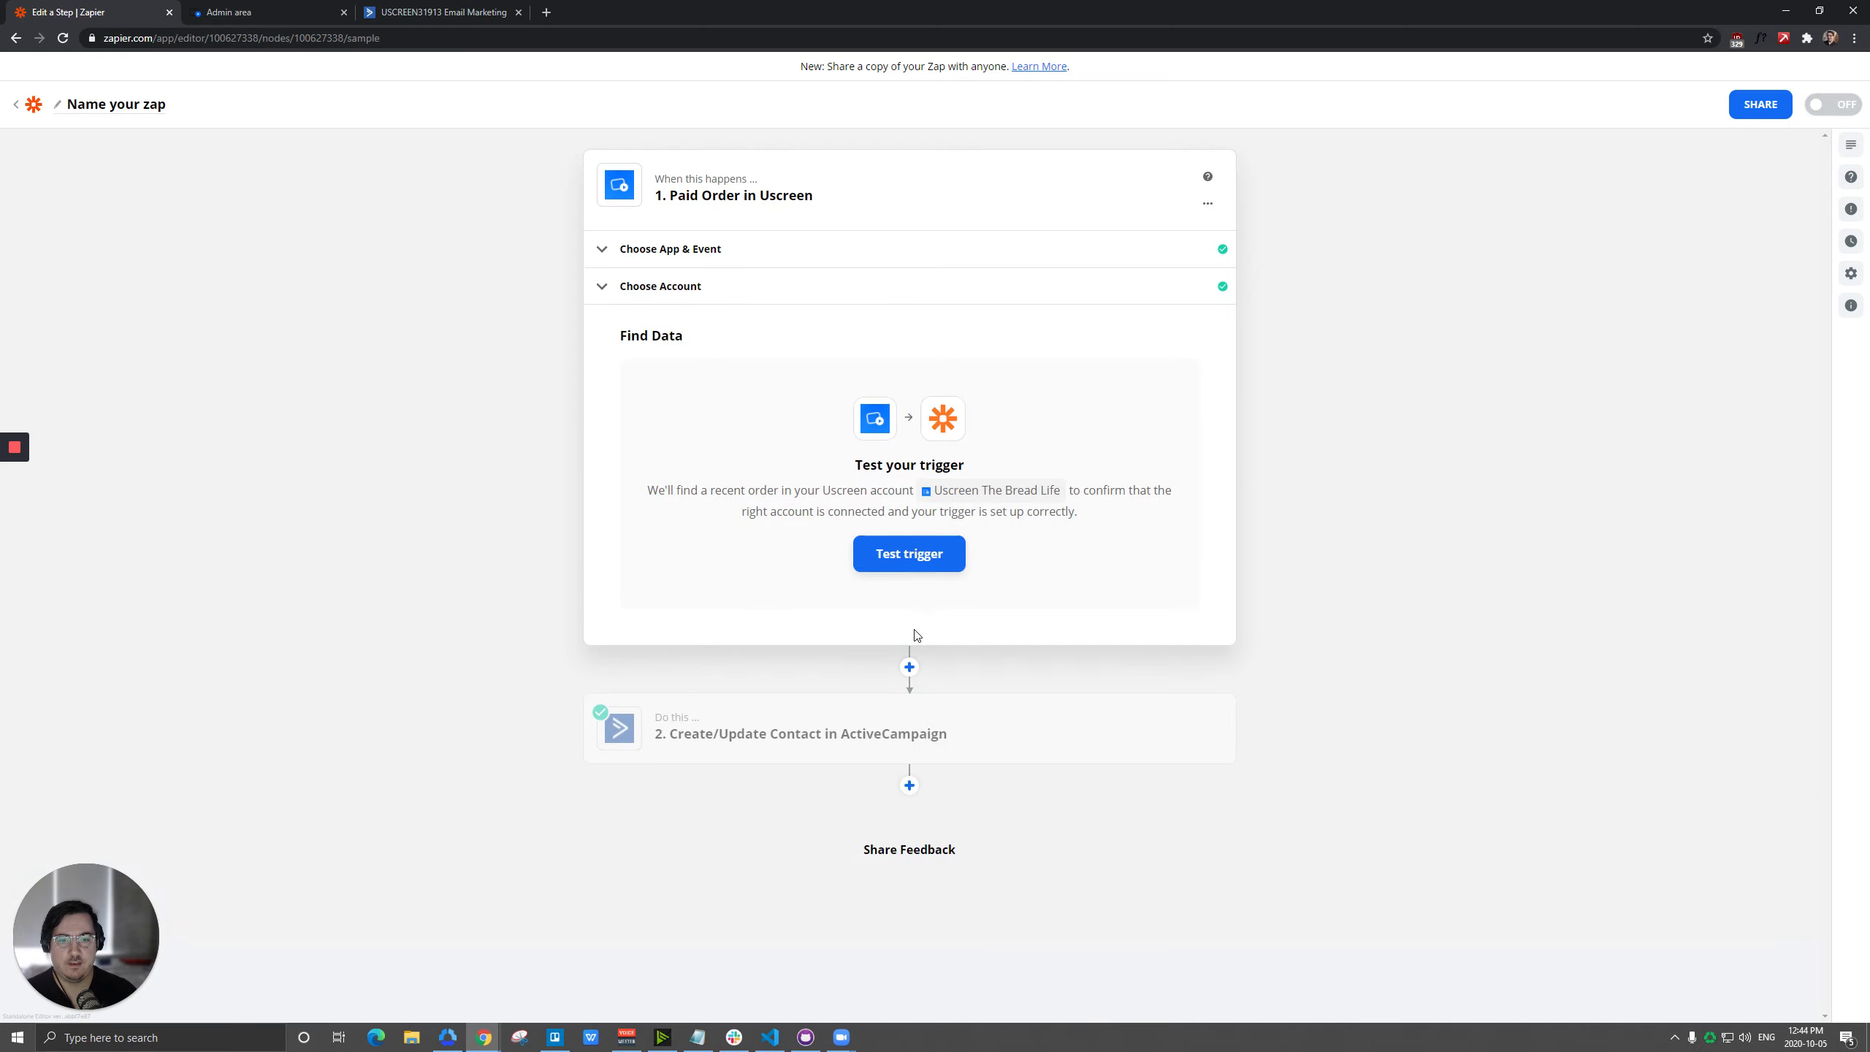
pyautogui.click(910, 556)
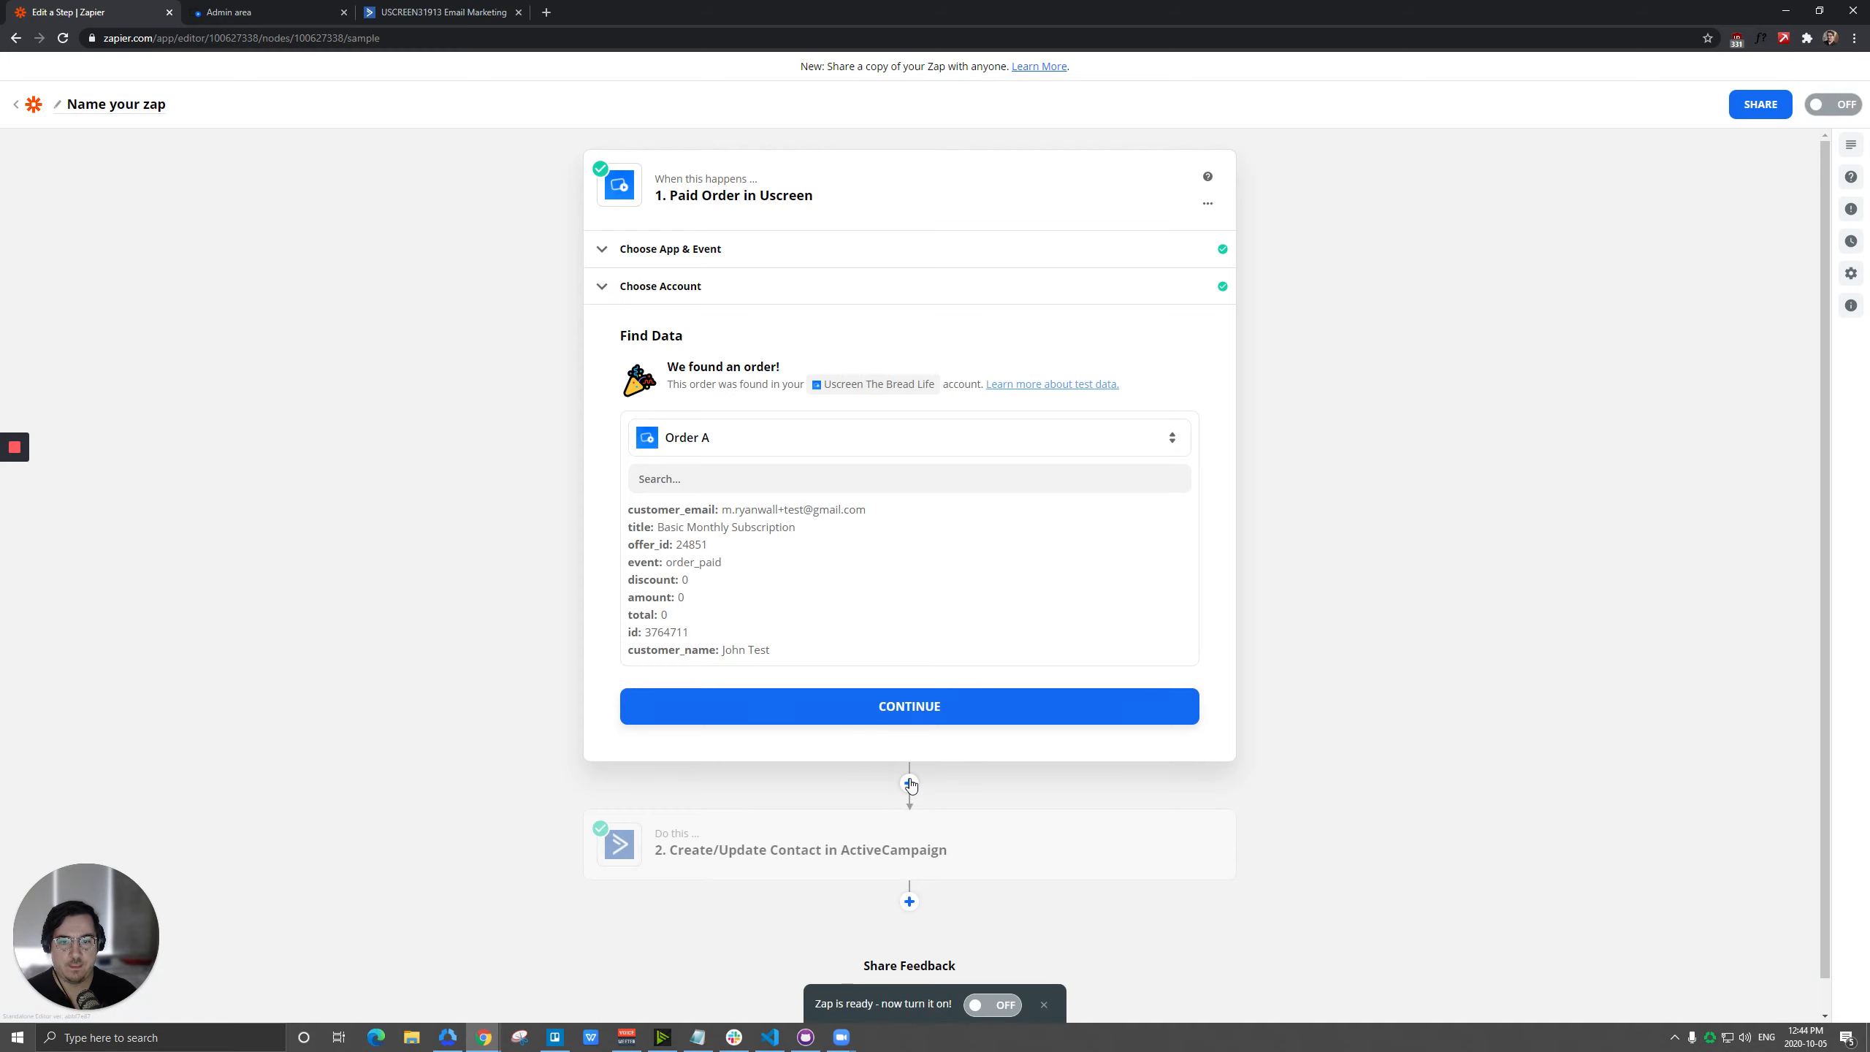
# Switch to Uscreen, check the trial period in the Basic Monthly Subscription plan's settings, and return to Zapier.
pyautogui.click(224, 11)
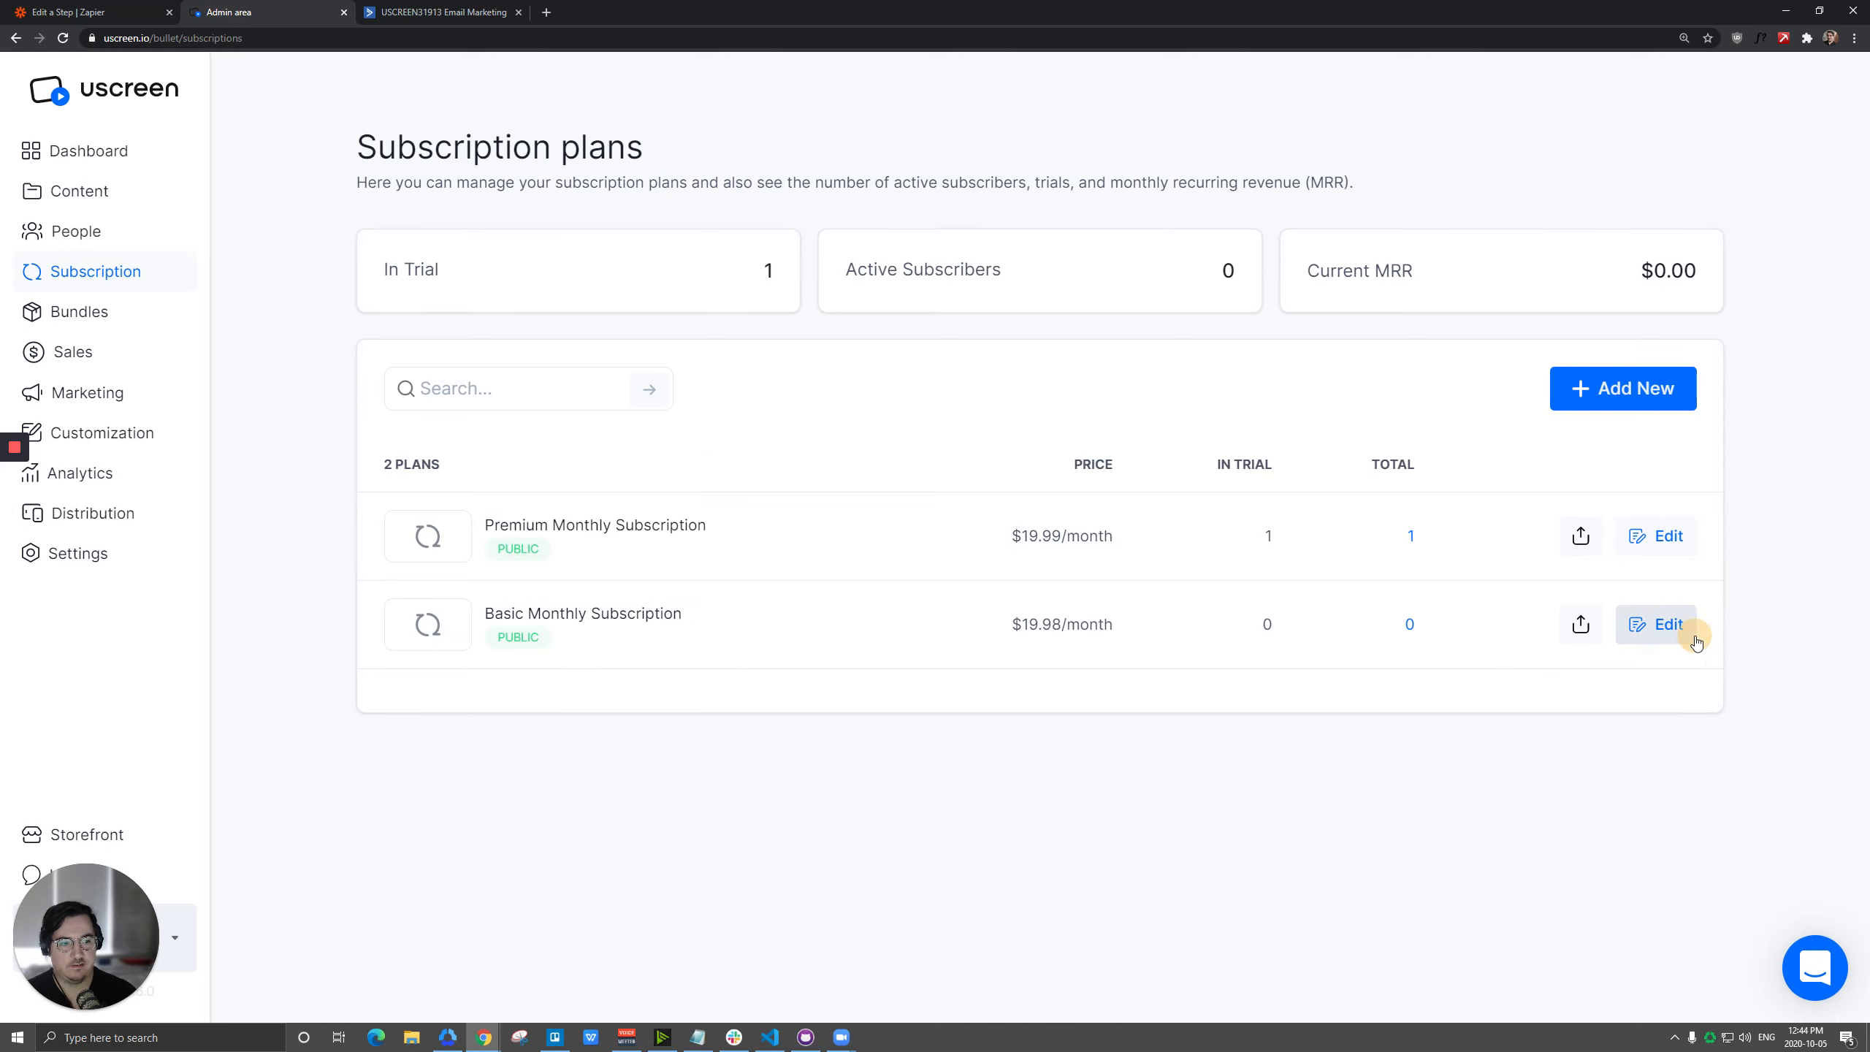
pyautogui.click(1657, 624)
pyautogui.scroll(-3, 1099, 731)
pyautogui.click(901, 864)
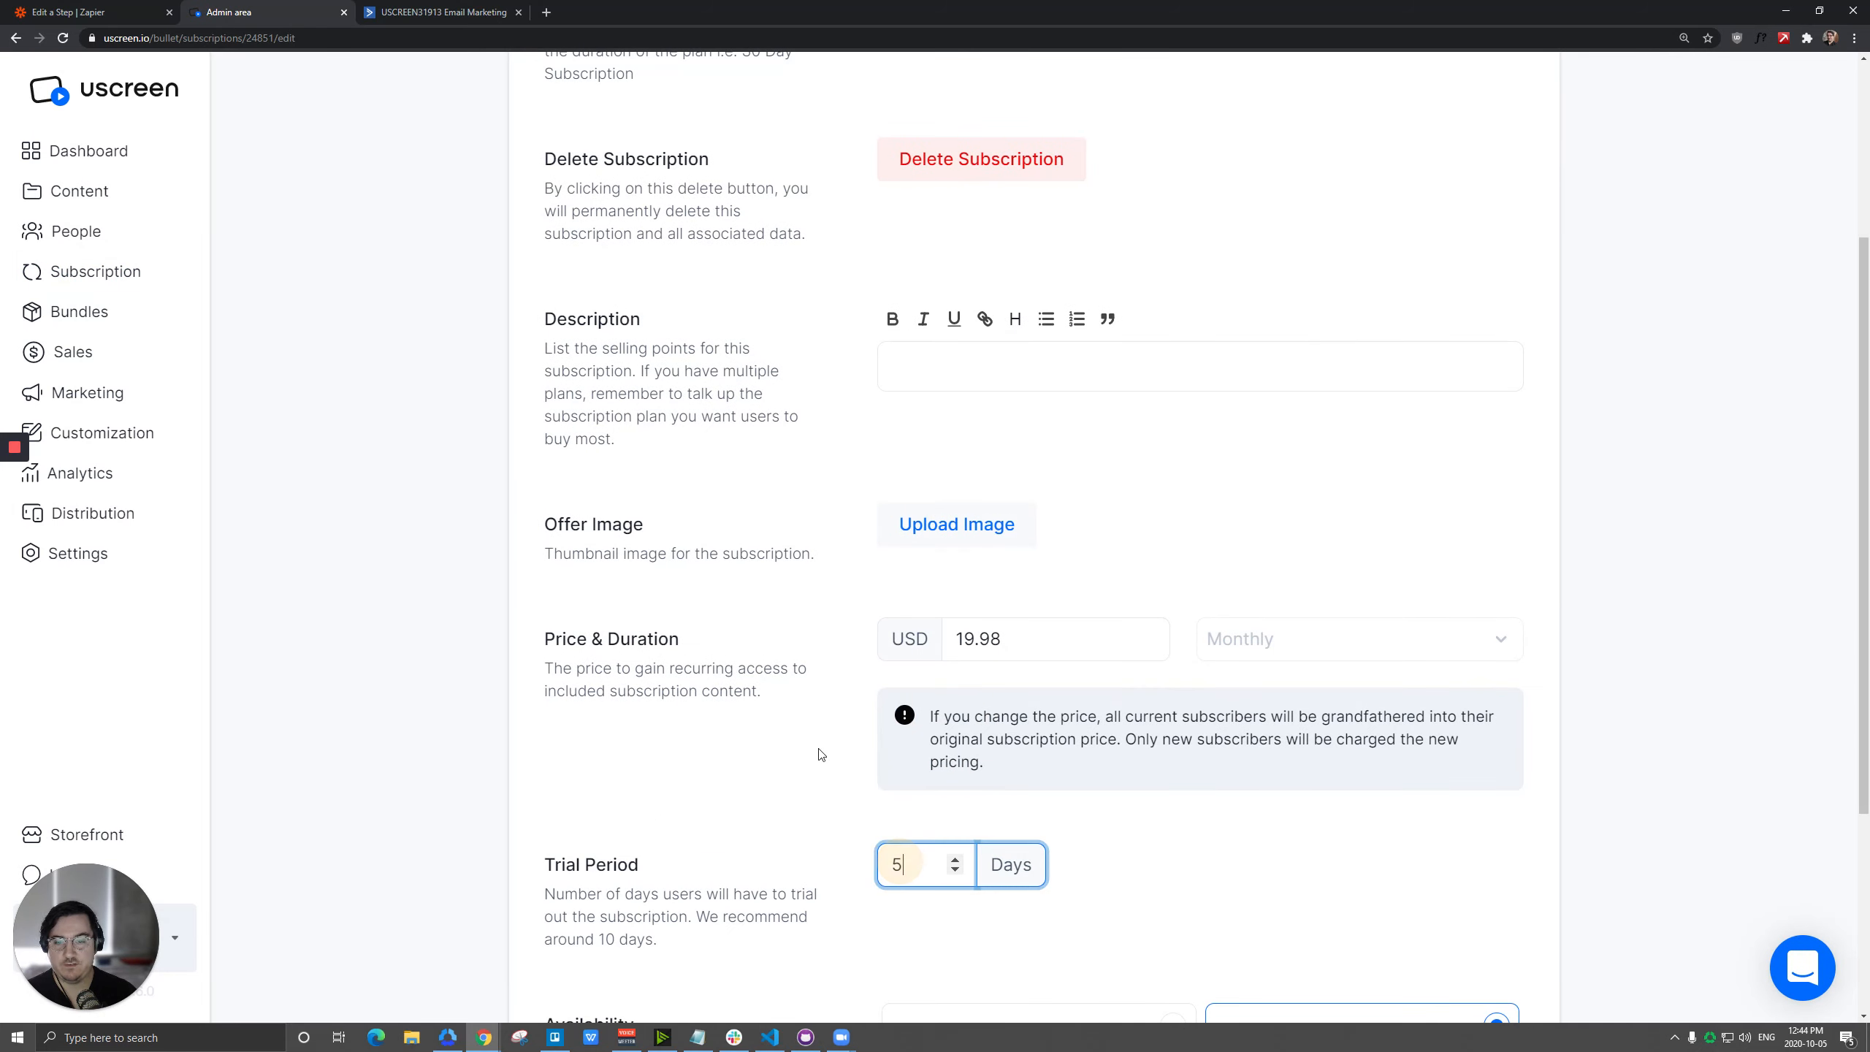
pyautogui.click(88, 12)
# Add a Filter step after the Paid Order trigger, with Offer Title as its field and (Text) Contains as its condition.
pyautogui.click(902, 706)
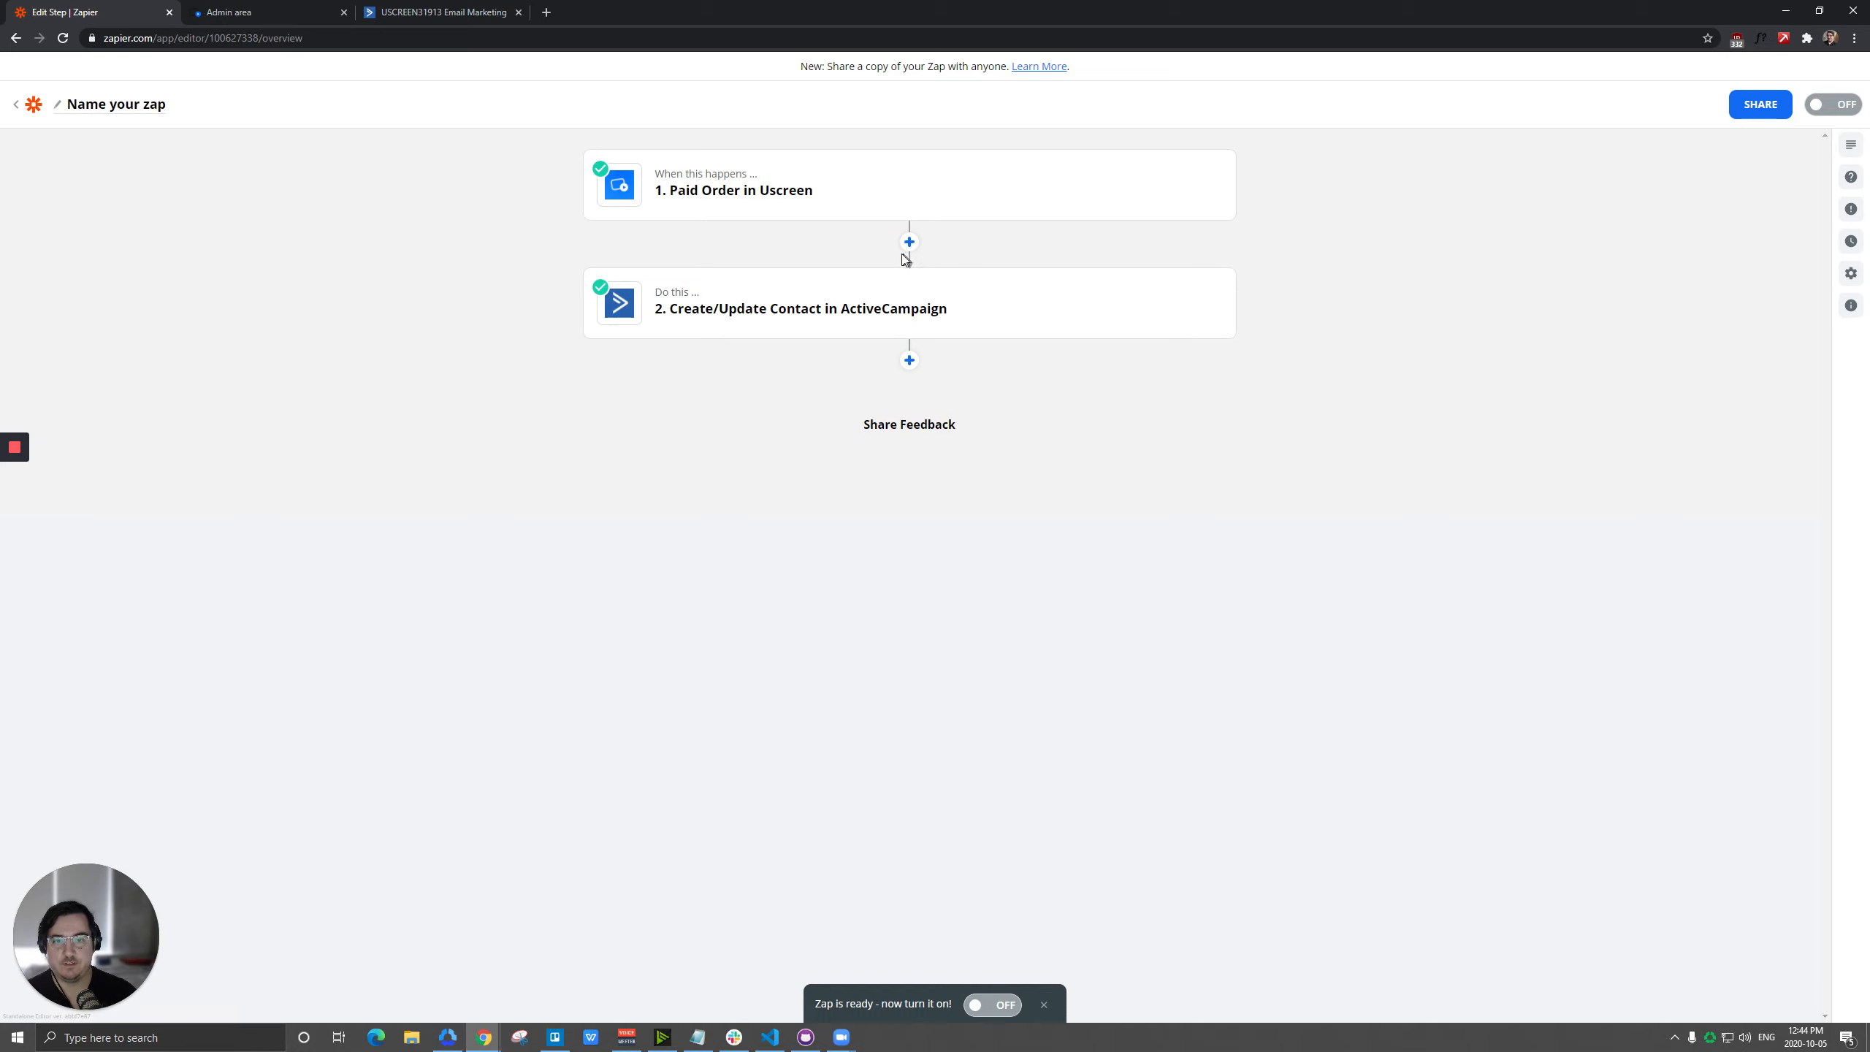
pyautogui.click(907, 243)
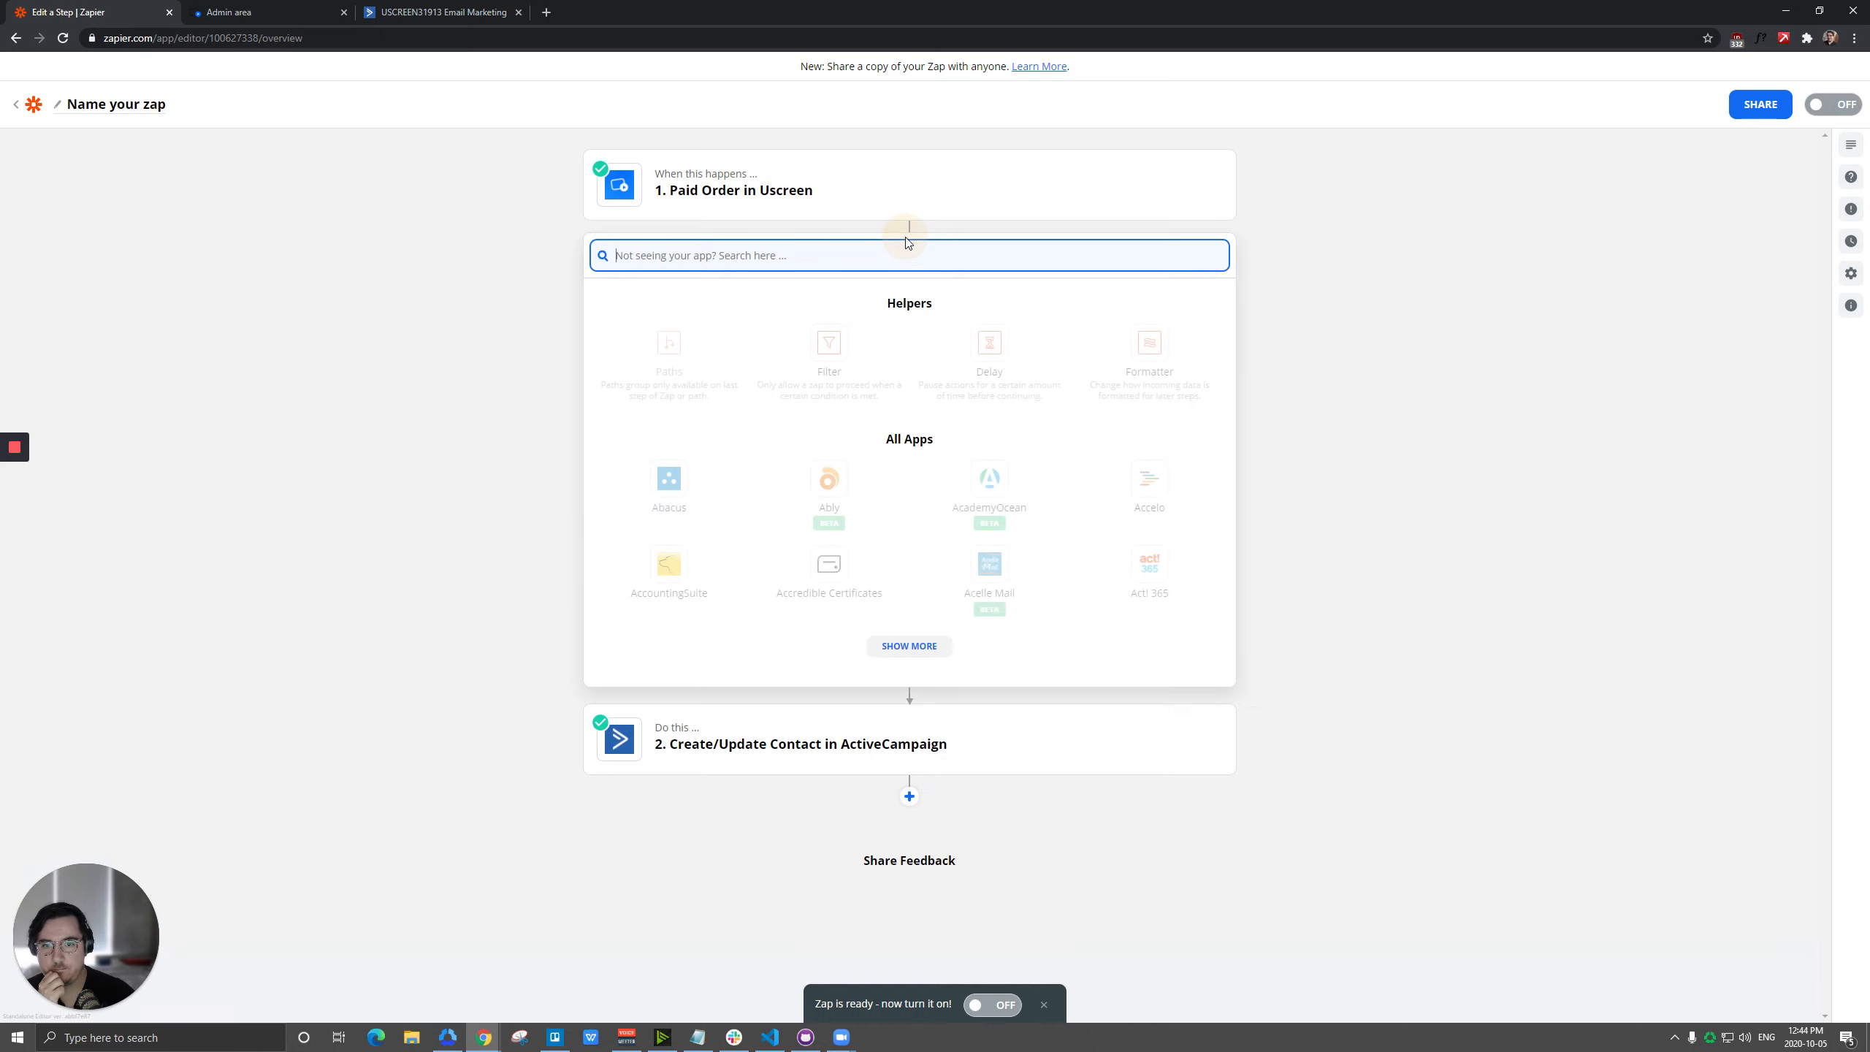
pyautogui.click(828, 359)
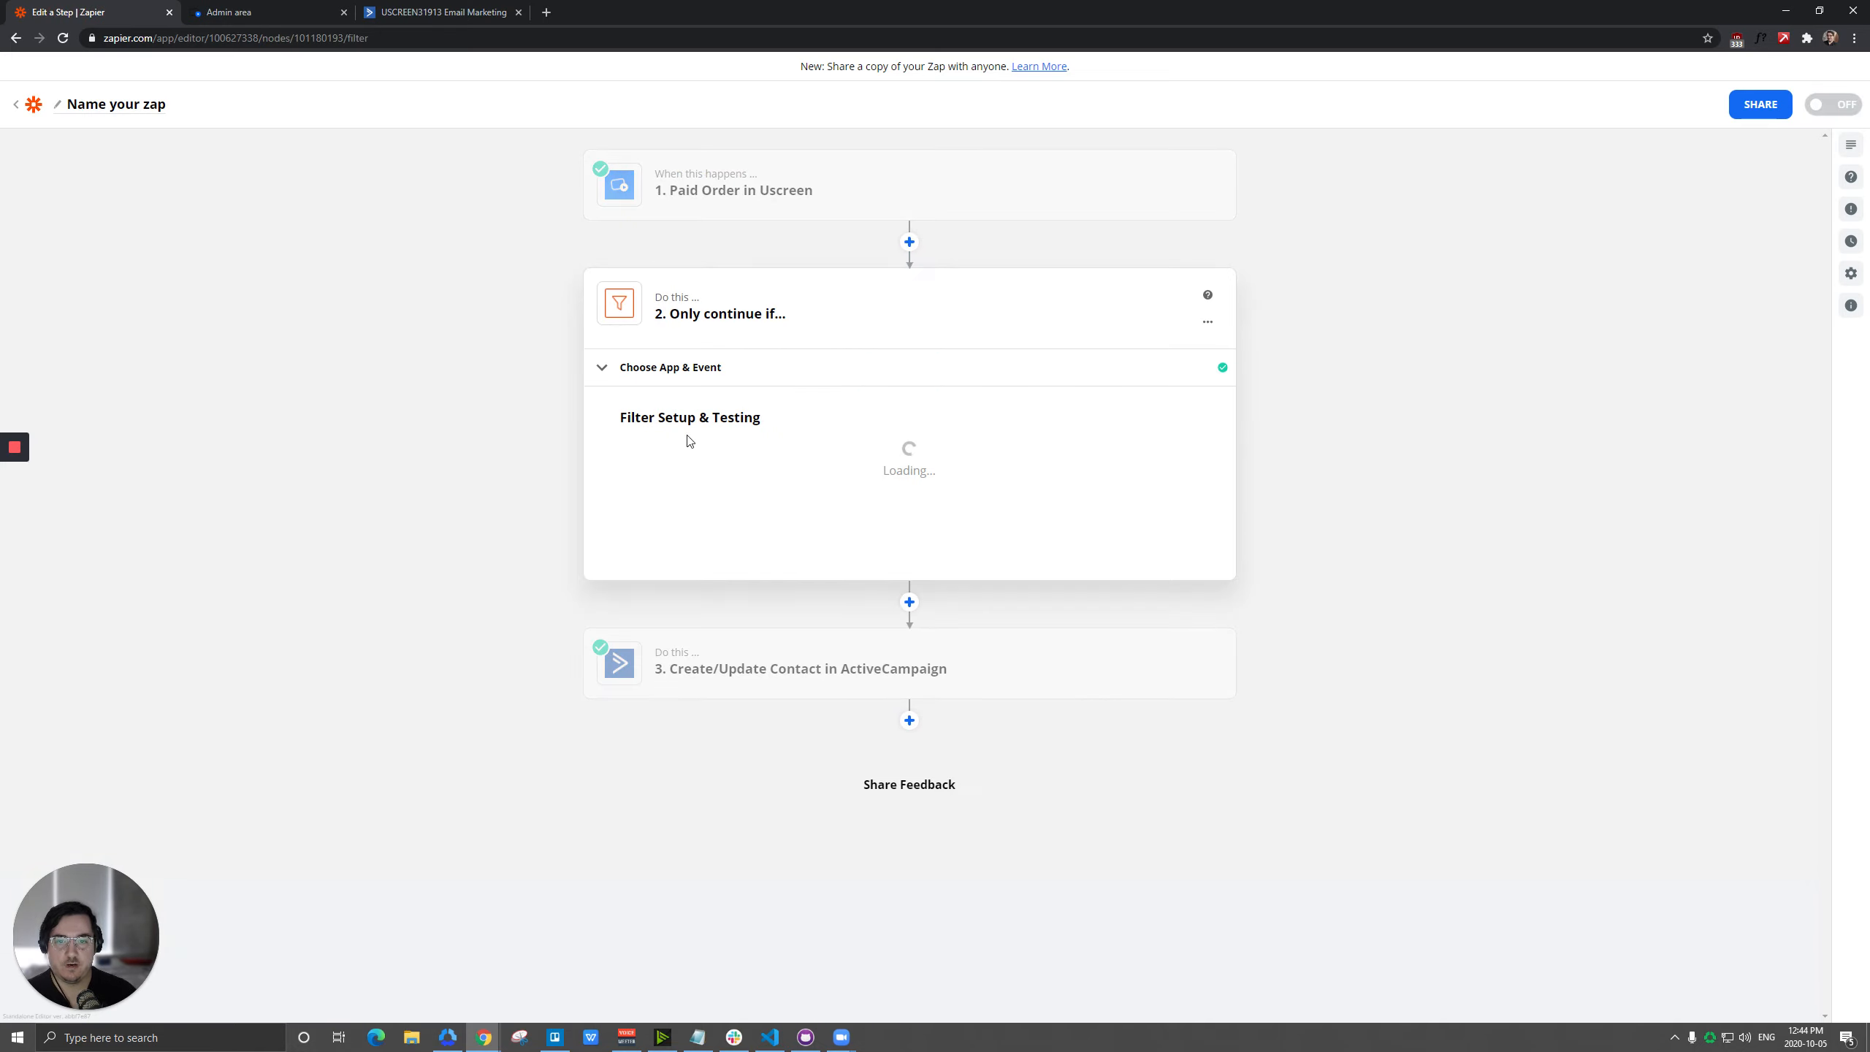
pyautogui.click(692, 476)
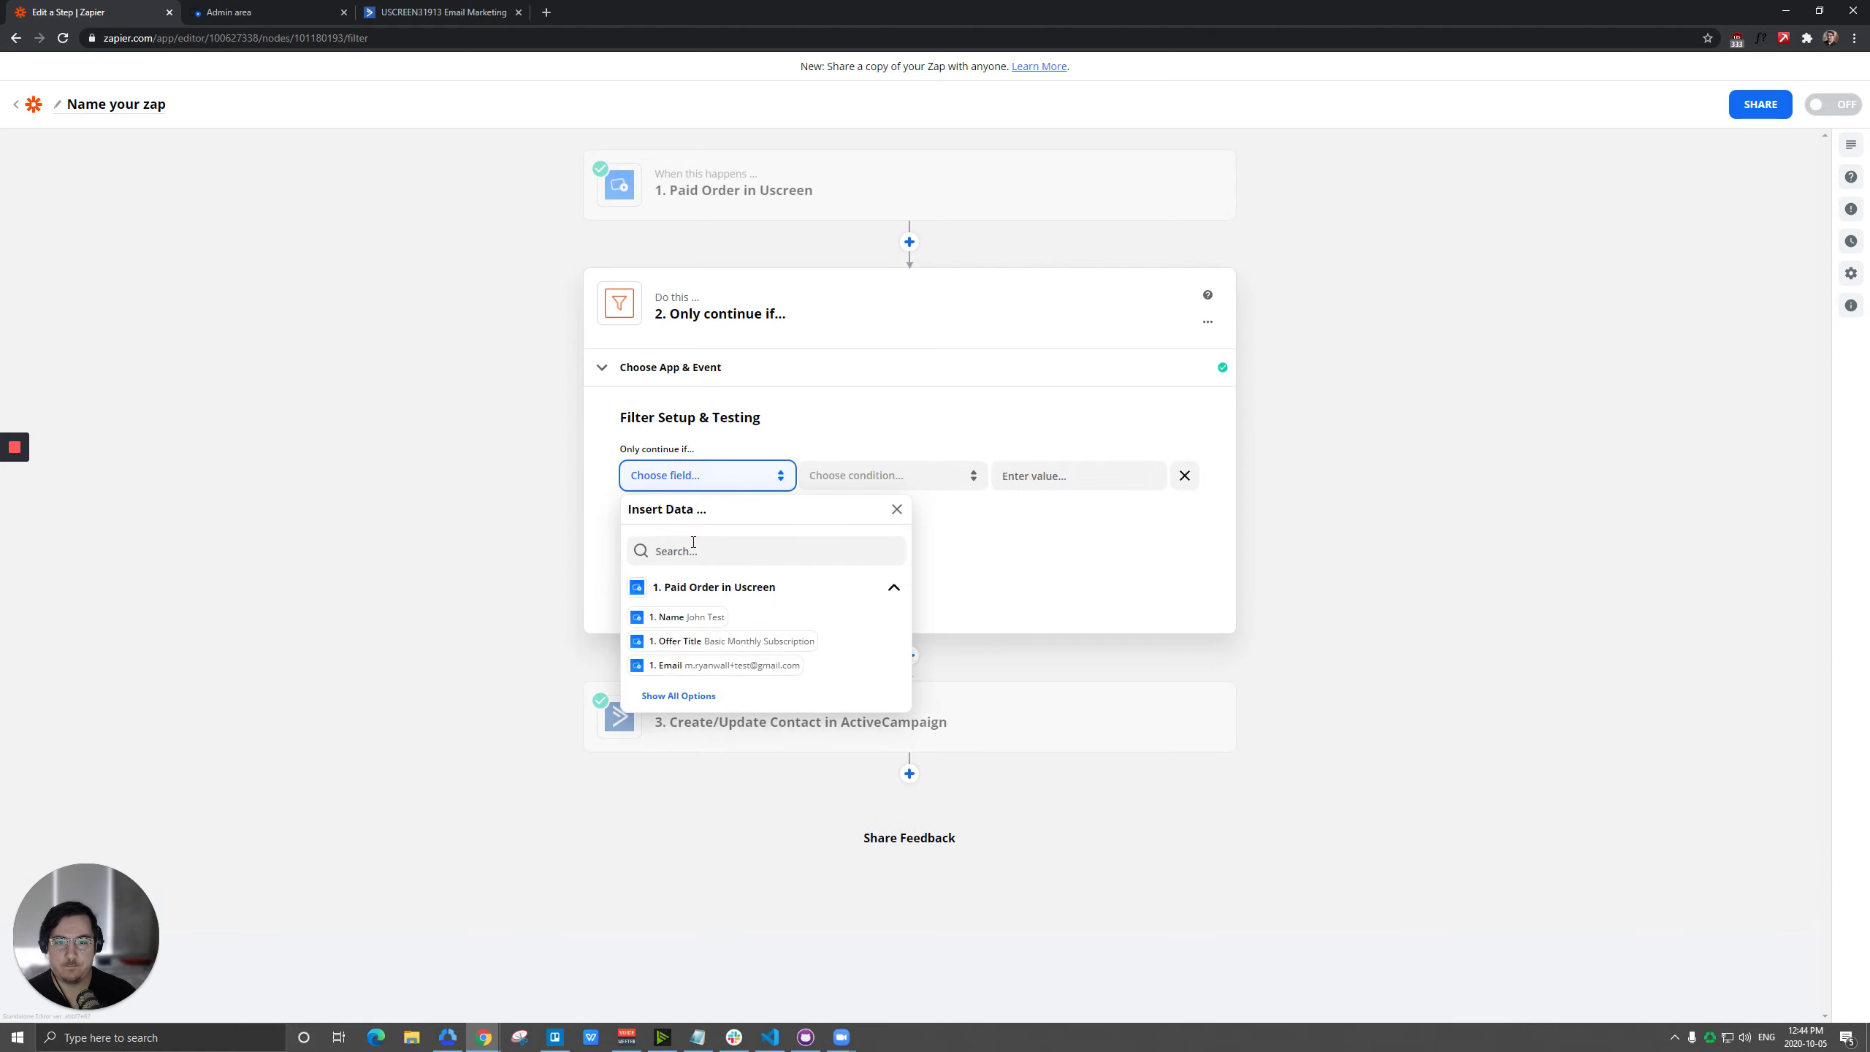
pyautogui.click(727, 639)
pyautogui.click(881, 477)
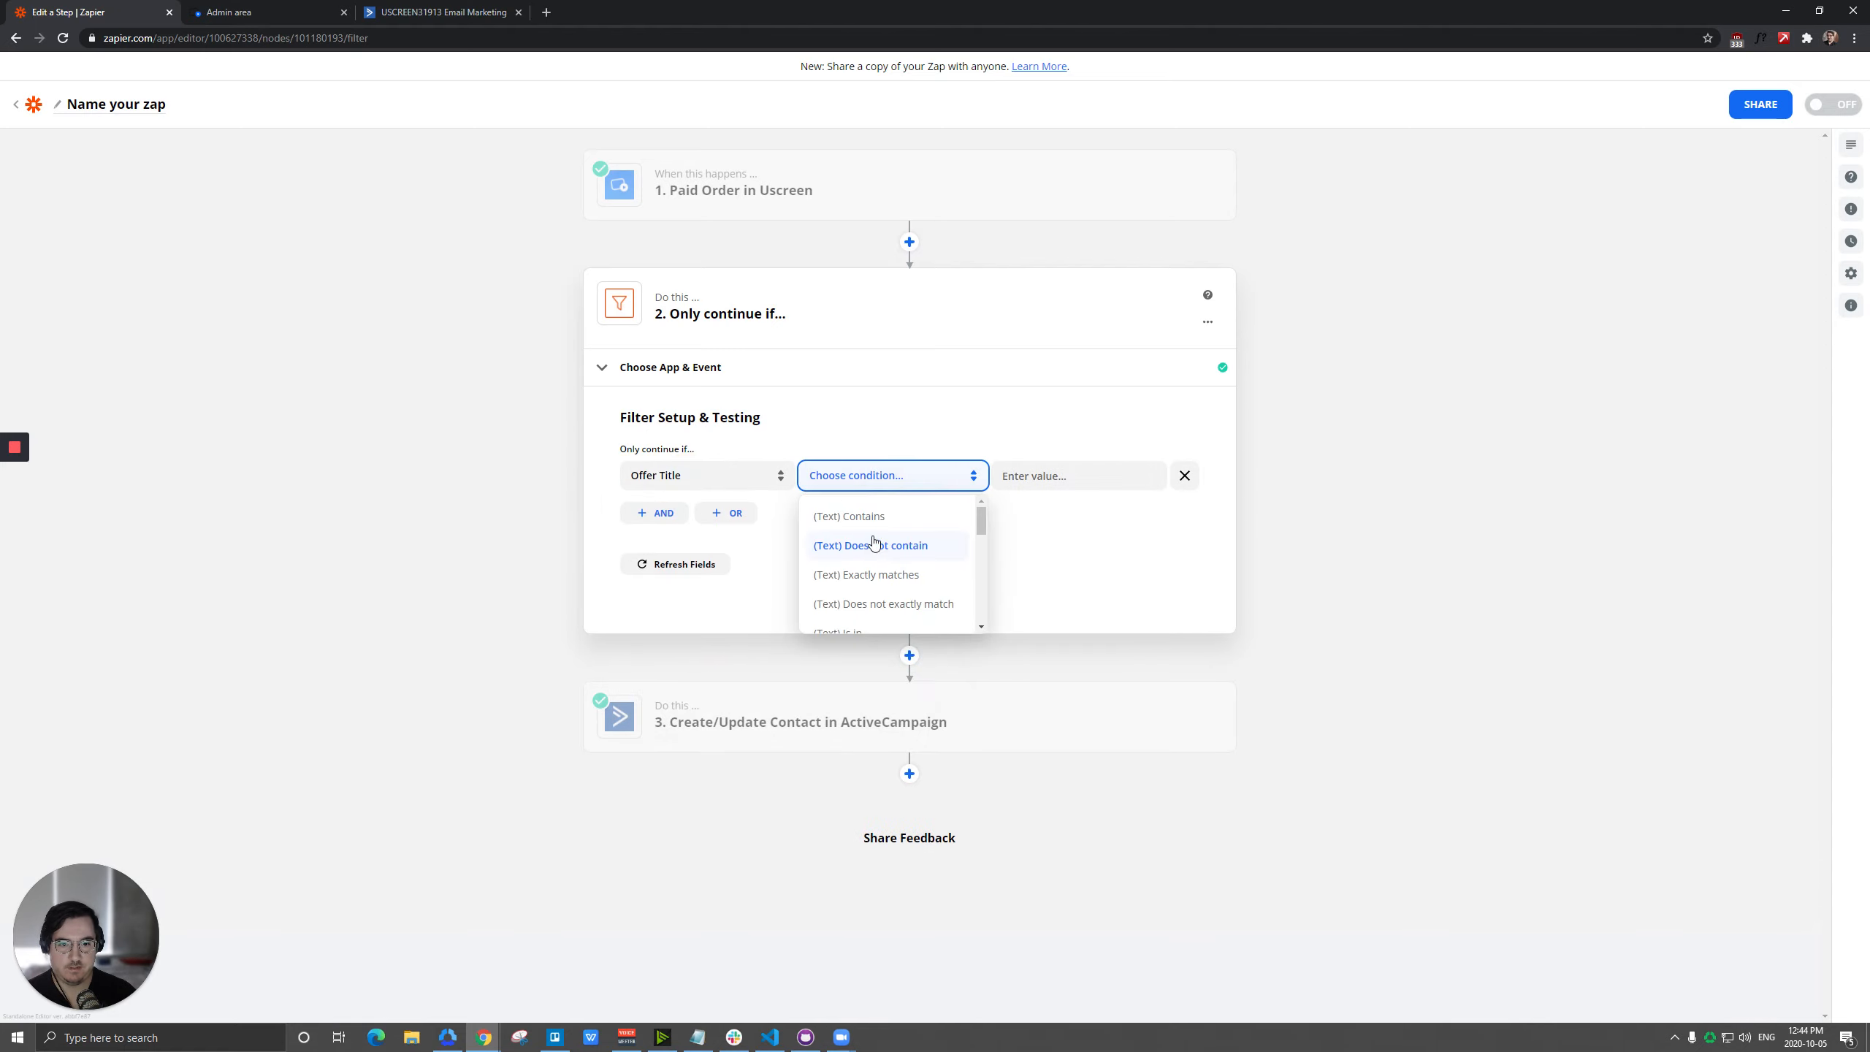
pyautogui.click(868, 515)
# Check the plan's settings in Uscreen, set the filter value to Basic in Zapier, then test the filter and finish editing it.
pyautogui.click(1056, 486)
pyautogui.click(199, 7)
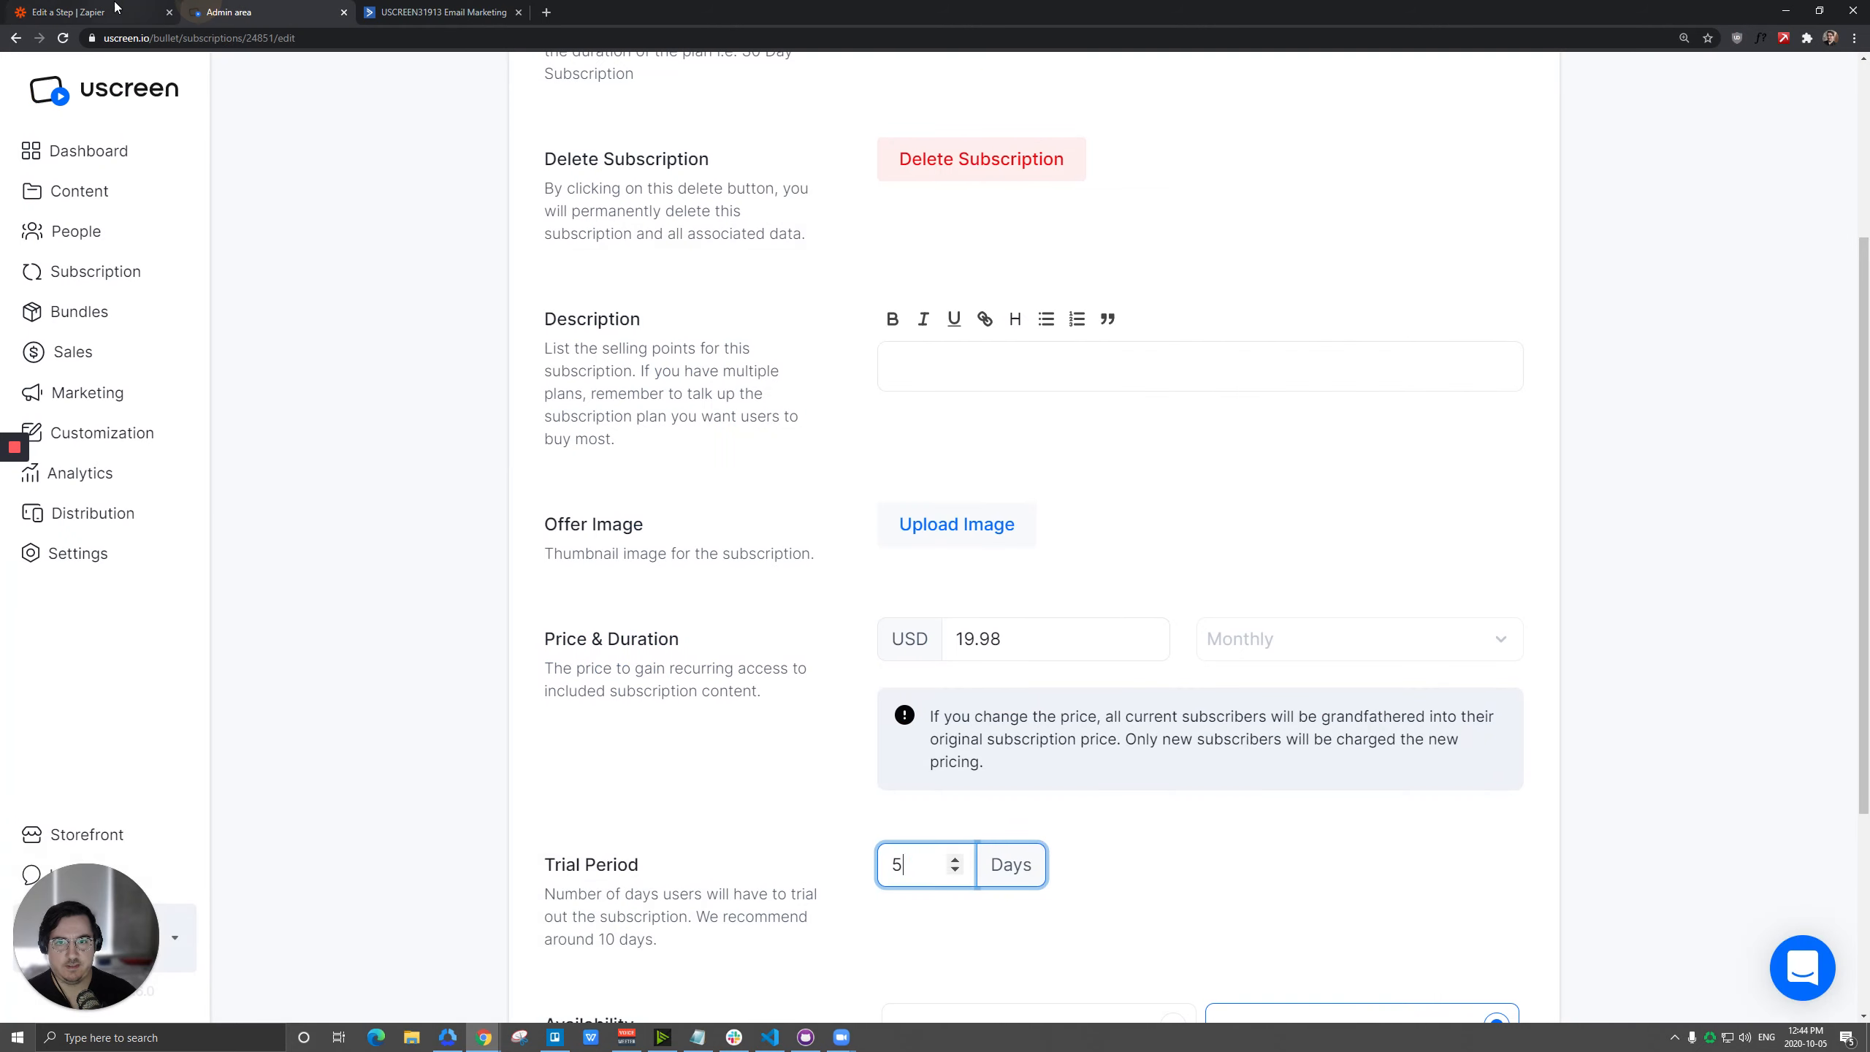
pyautogui.scroll(4, 568, 371)
pyautogui.click(119, 6)
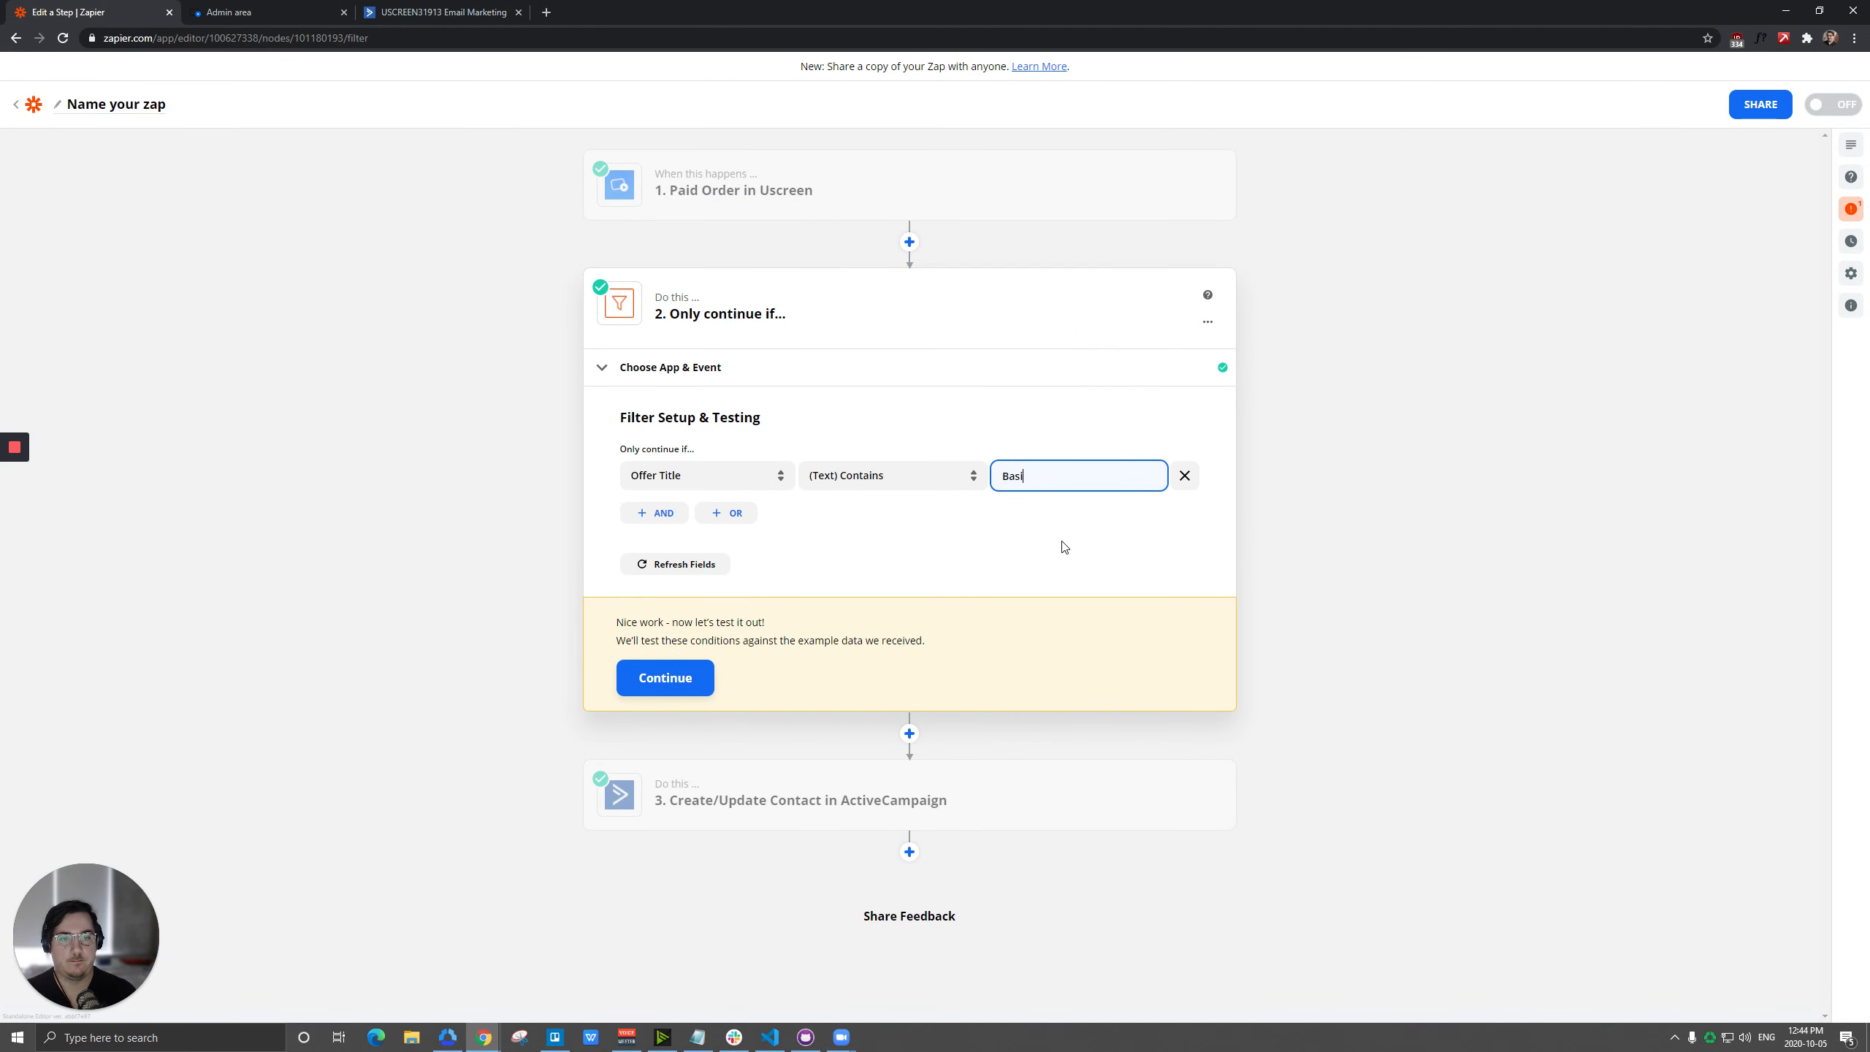
pyautogui.write('Basic')
pyautogui.click(638, 677)
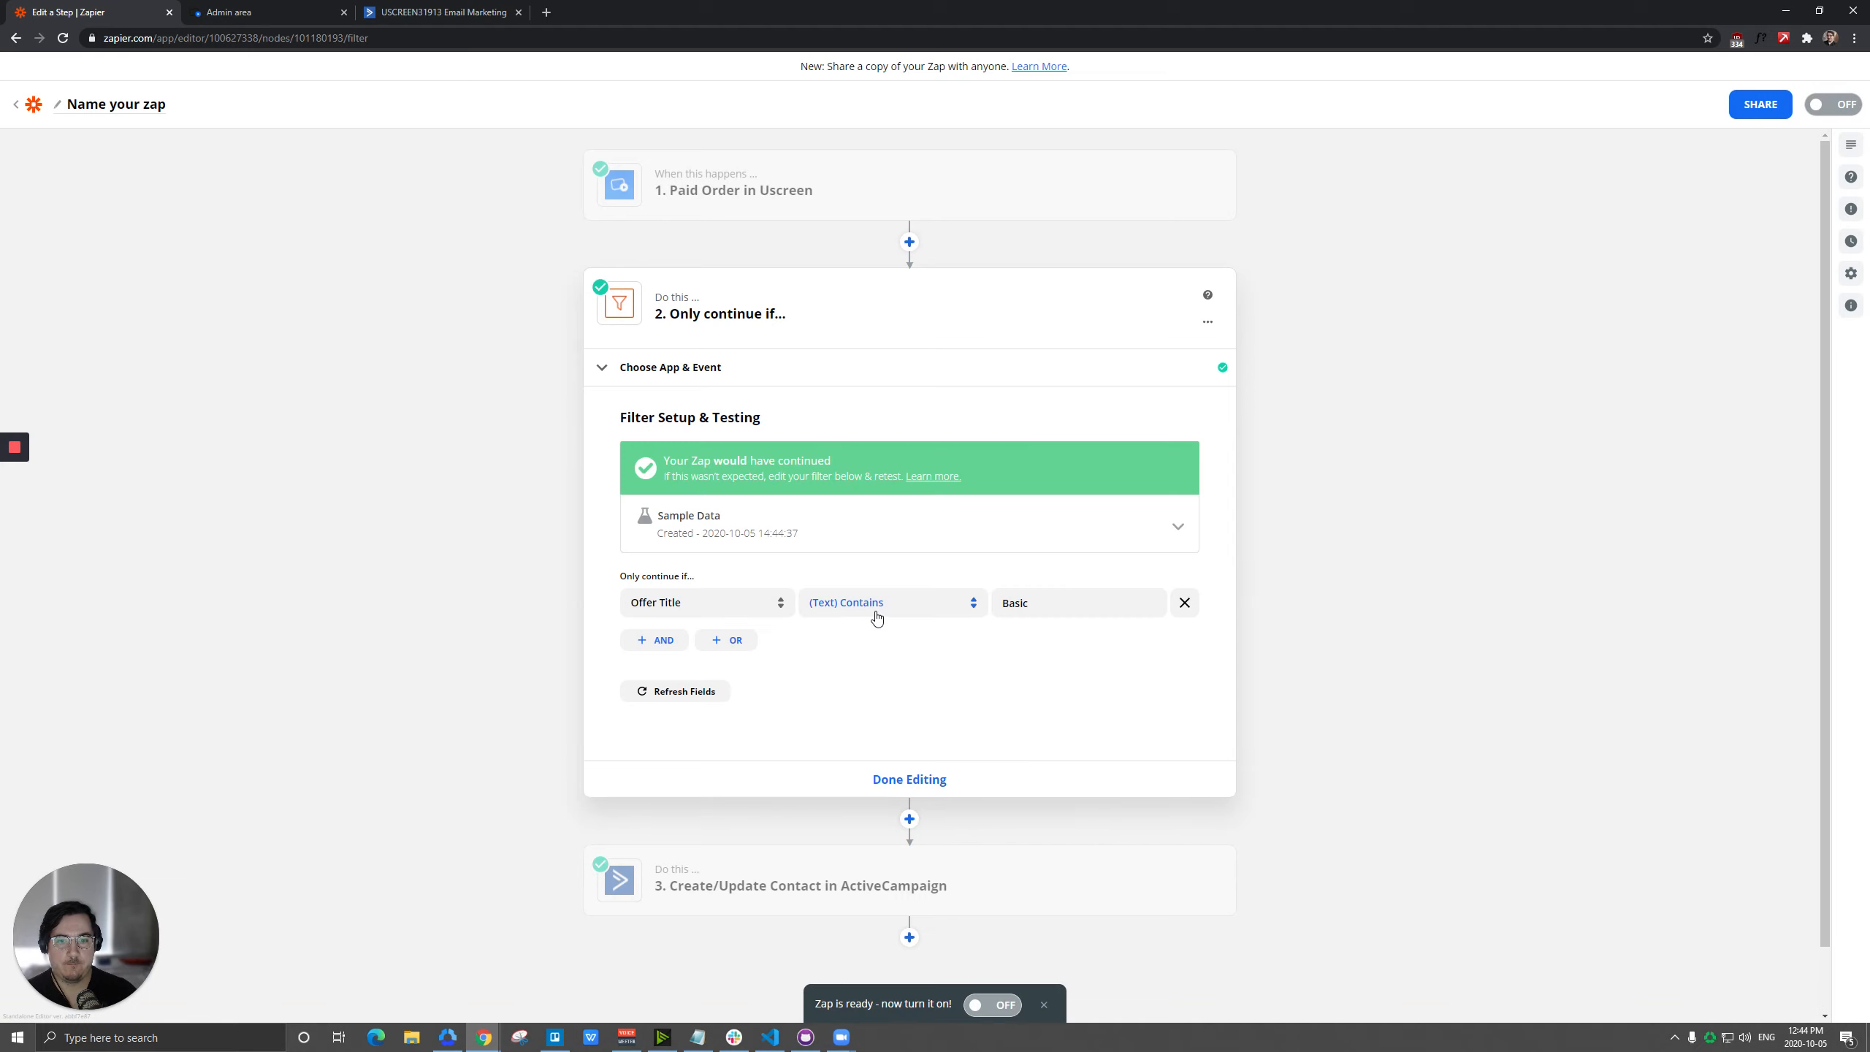
pyautogui.click(910, 779)
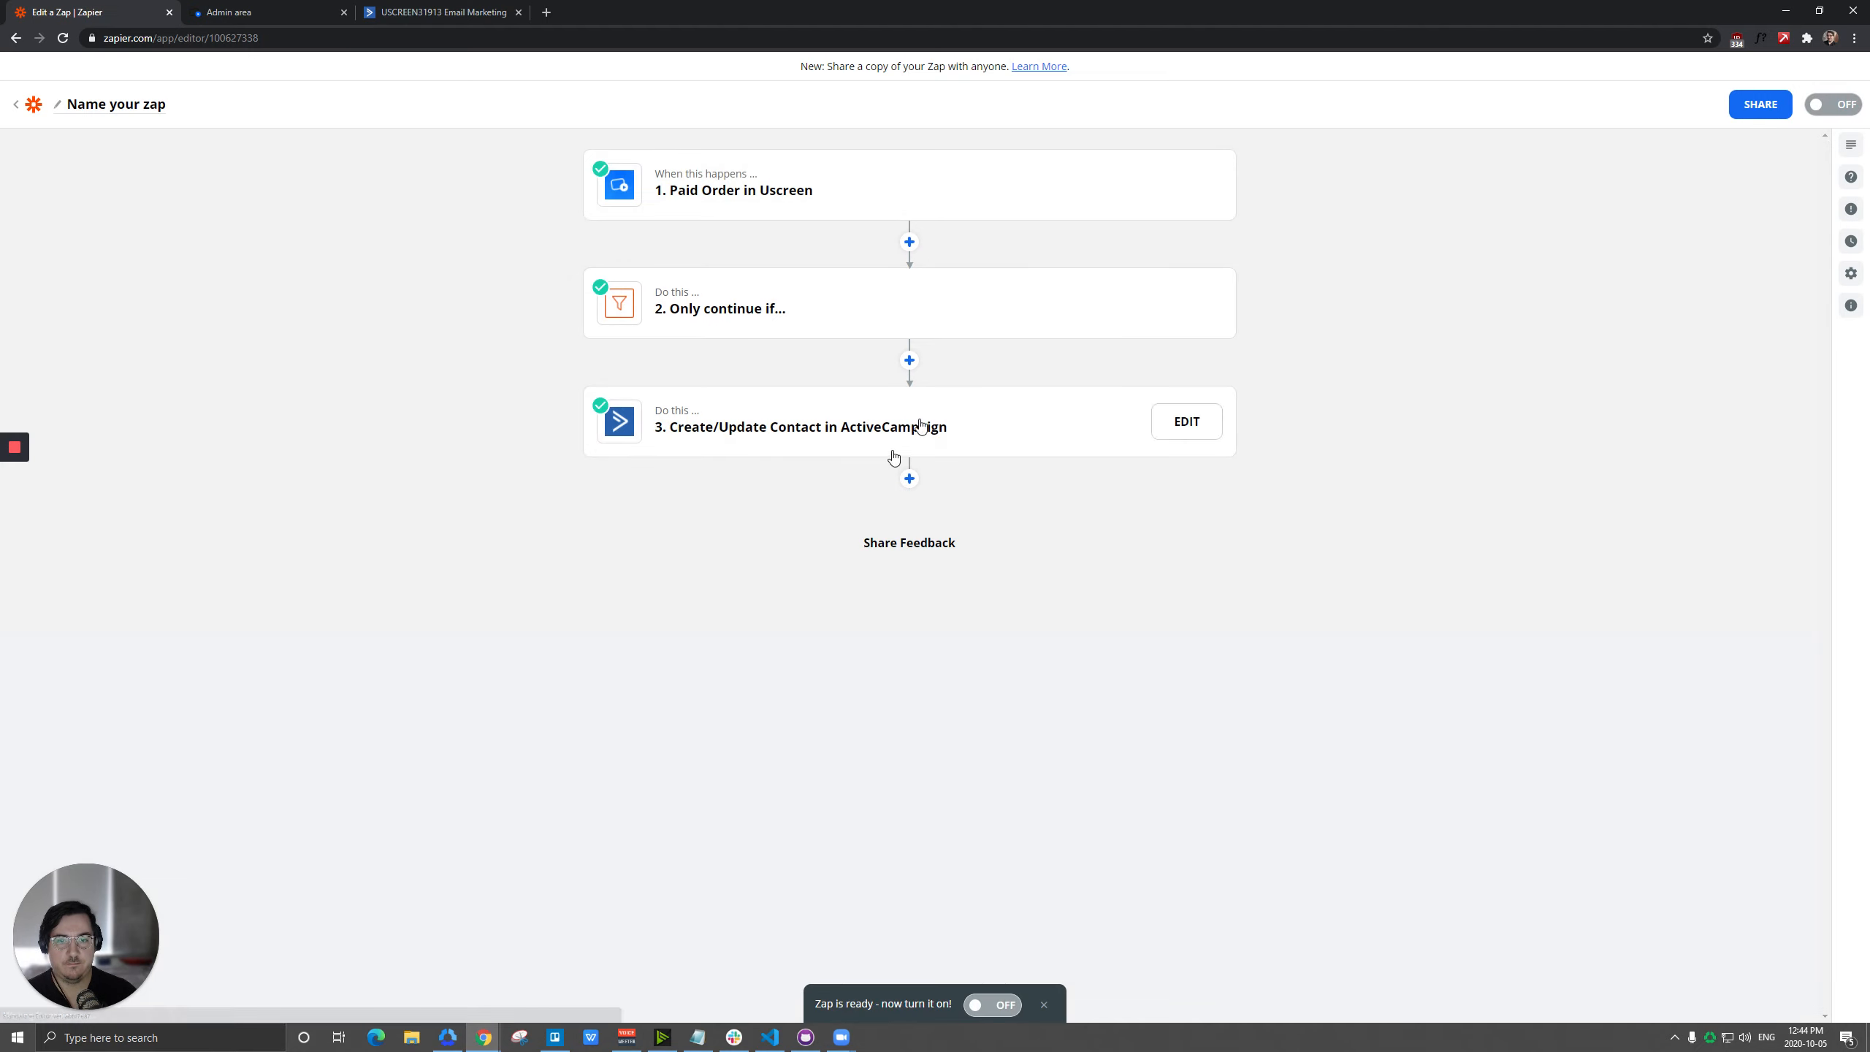
# Insert a Delay by Zapier step with the Delay For event between the filter and the ActiveCampaign action.
pyautogui.click(910, 360)
pyautogui.click(989, 464)
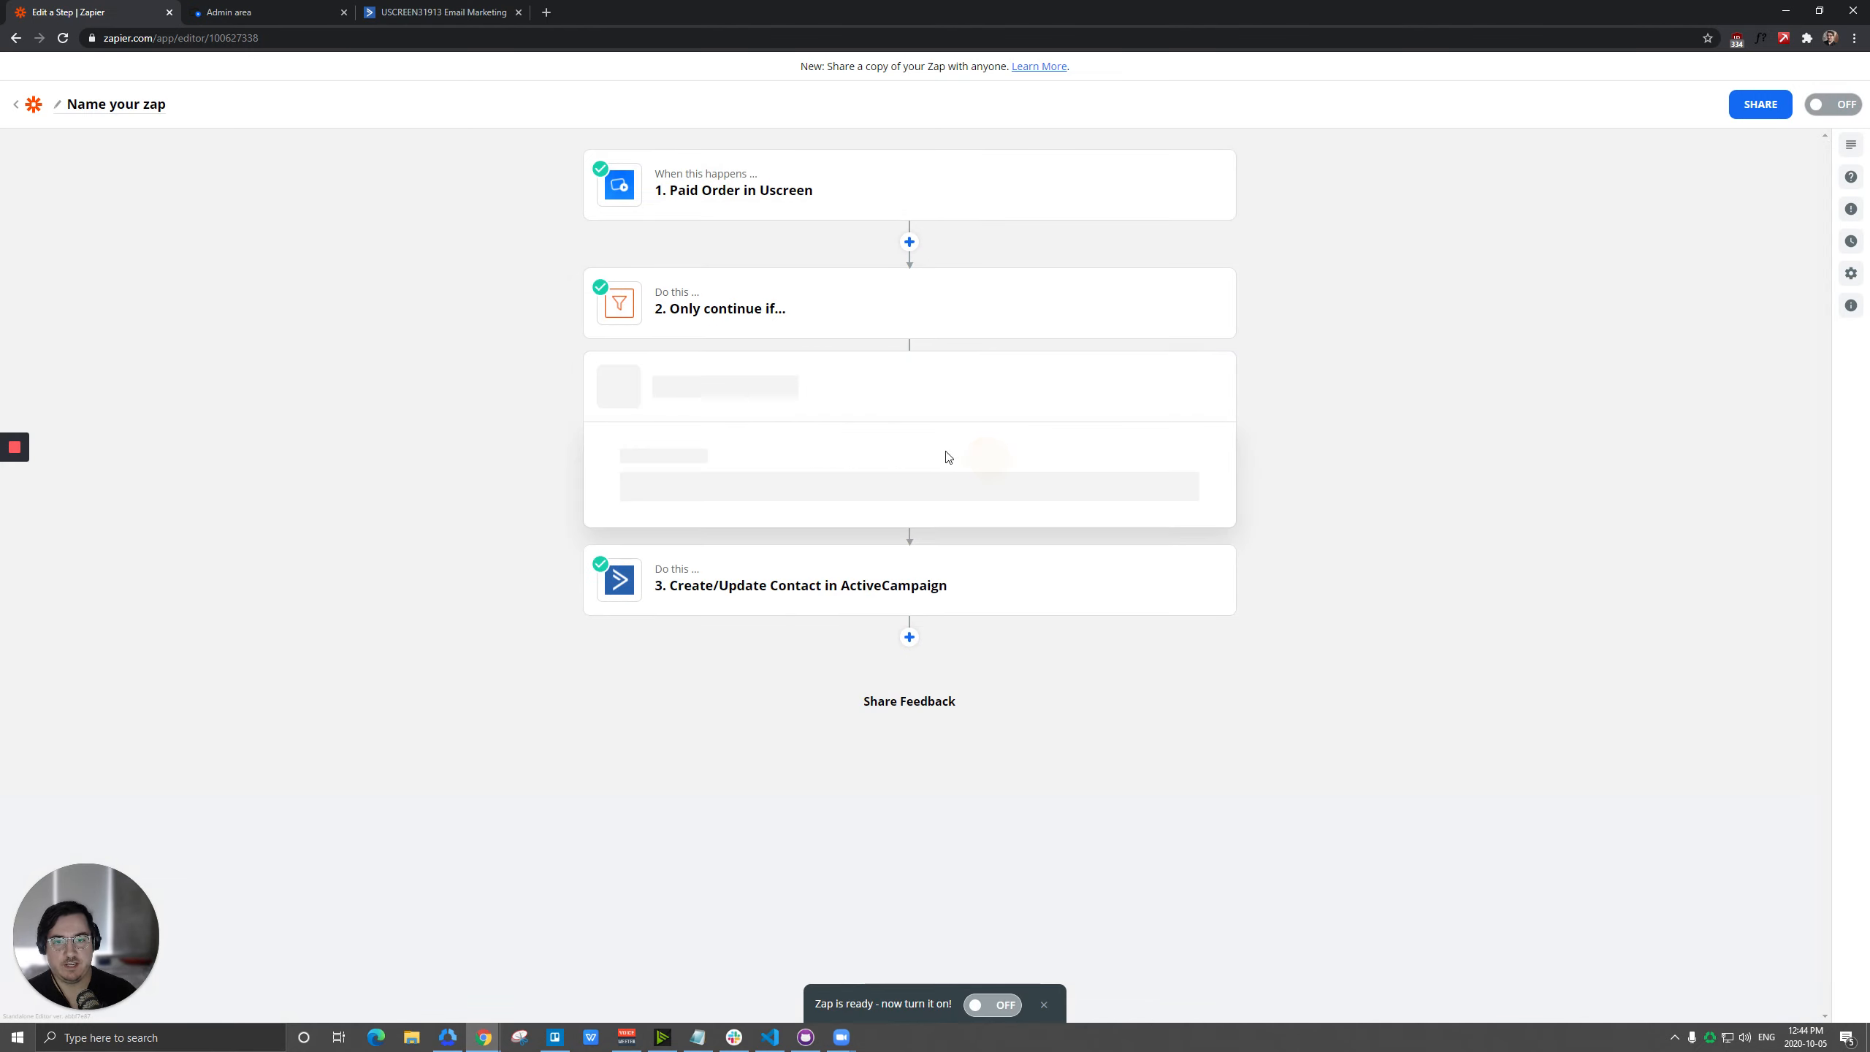
pyautogui.click(704, 610)
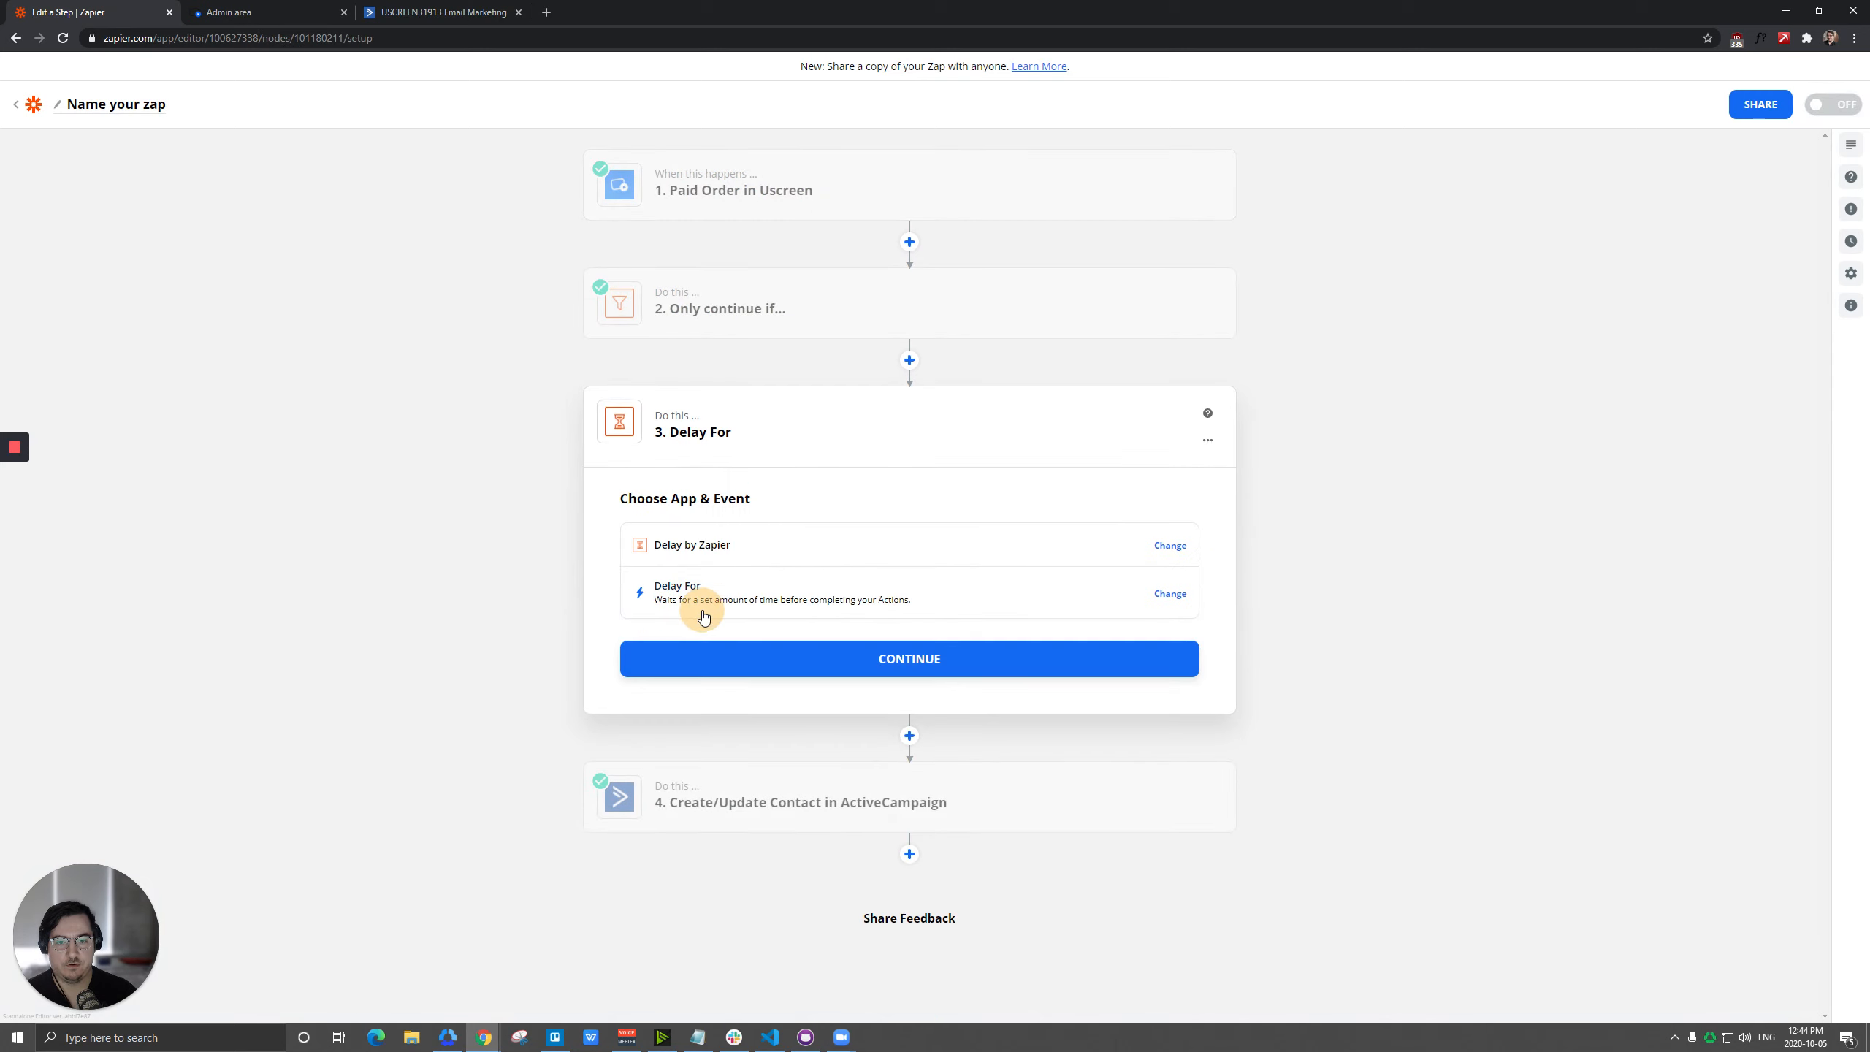
pyautogui.click(1009, 602)
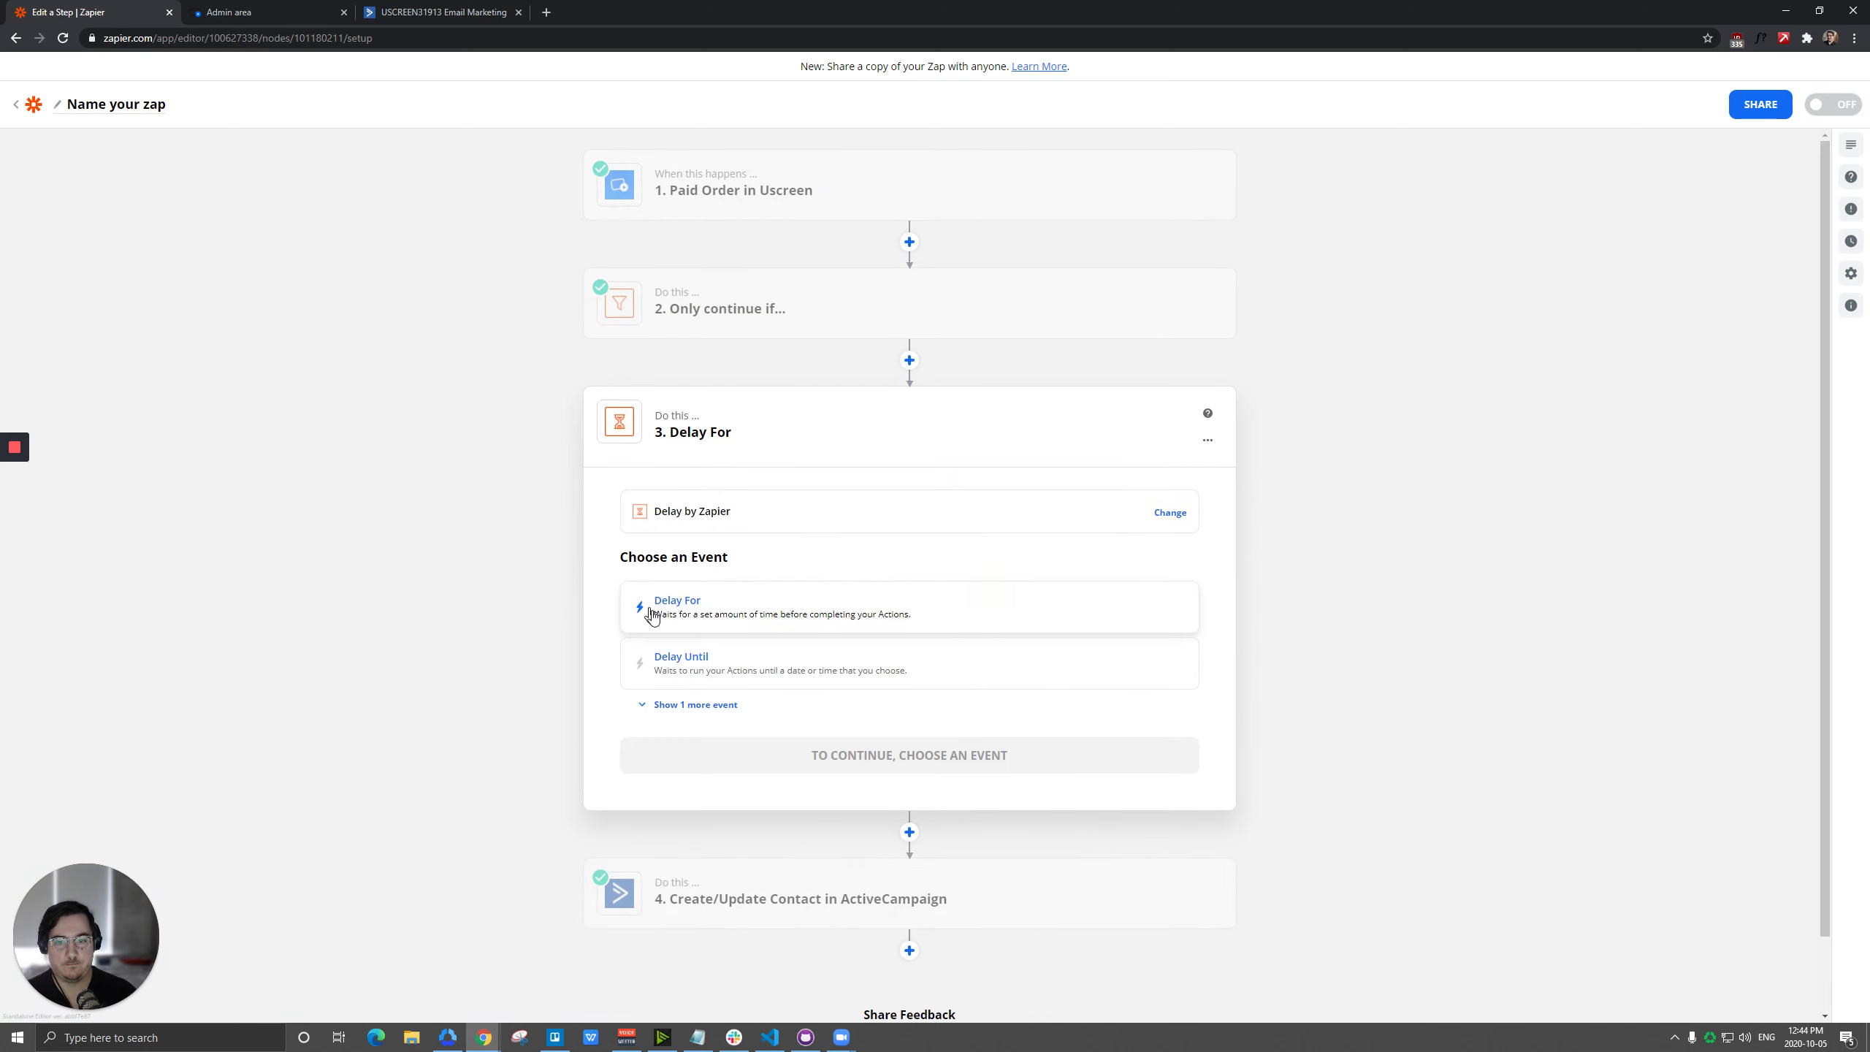
pyautogui.click(693, 625)
pyautogui.click(852, 661)
# Set the delay to 5 Days and test the delay step.
pyautogui.click(696, 592)
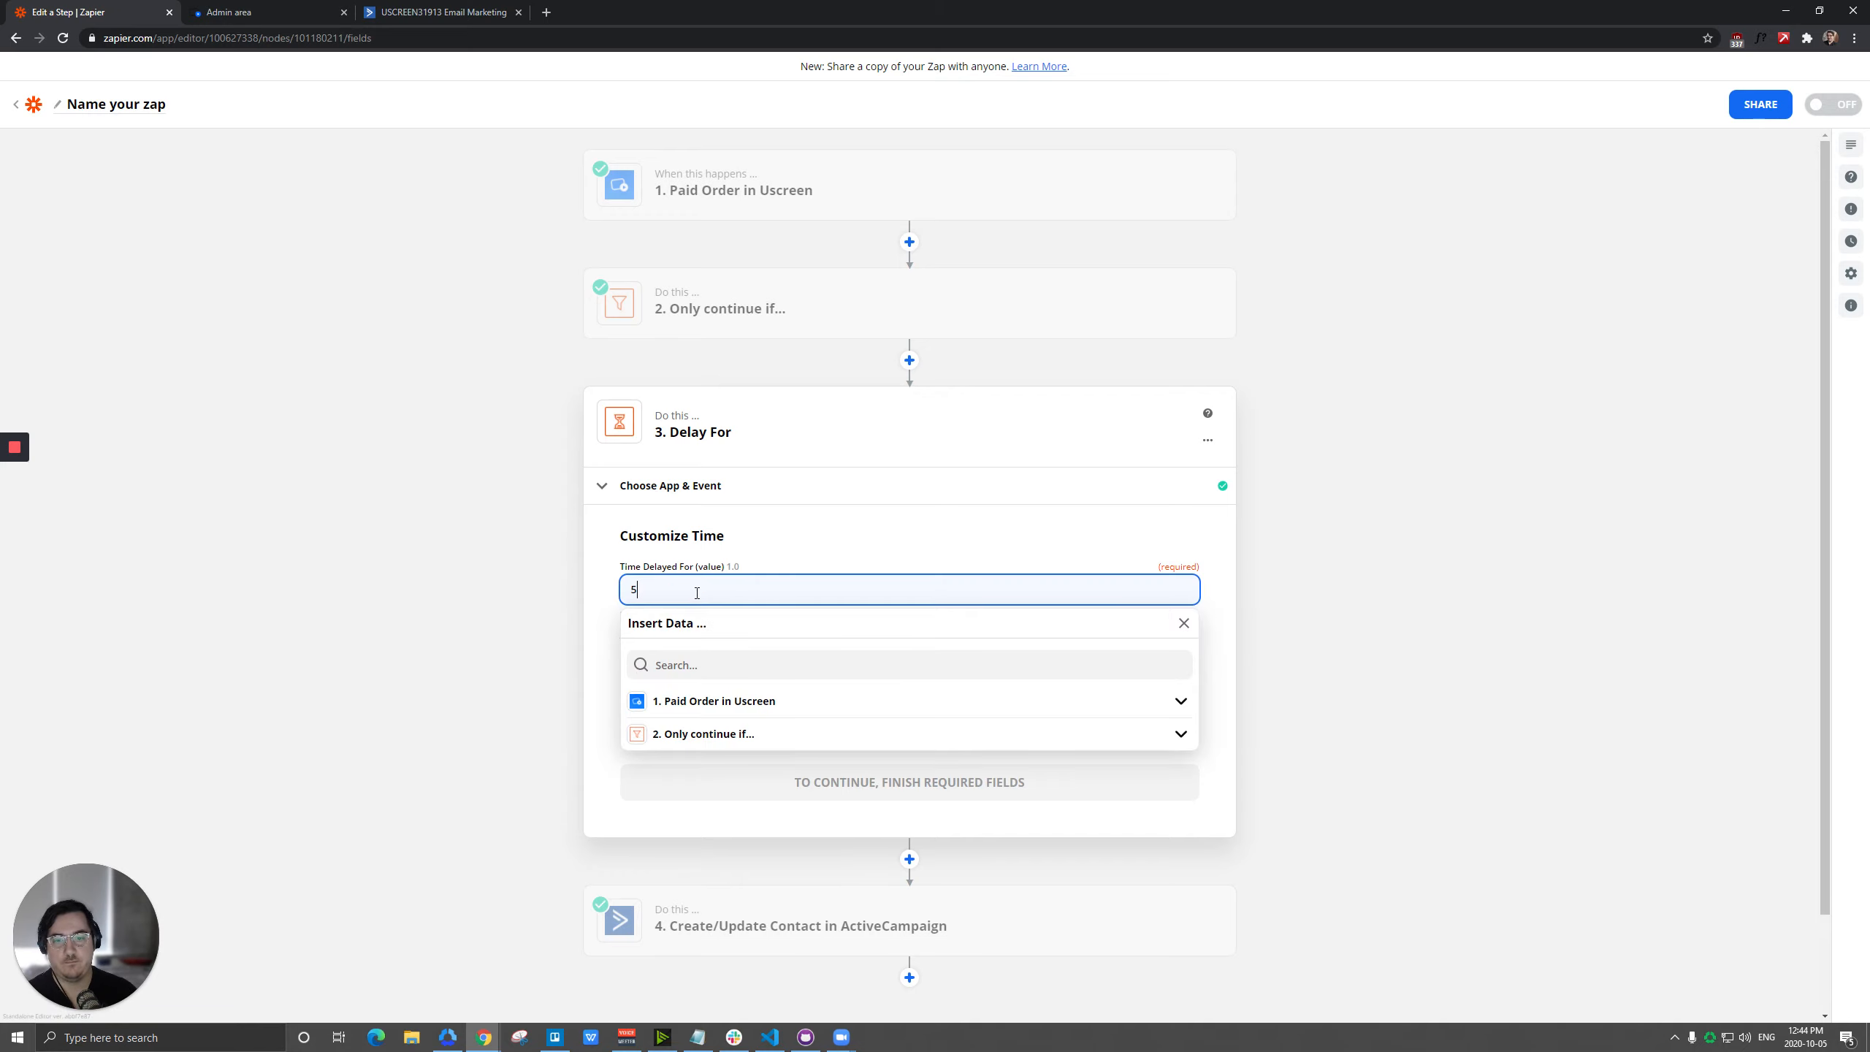
pyautogui.click(616, 648)
pyautogui.click(699, 664)
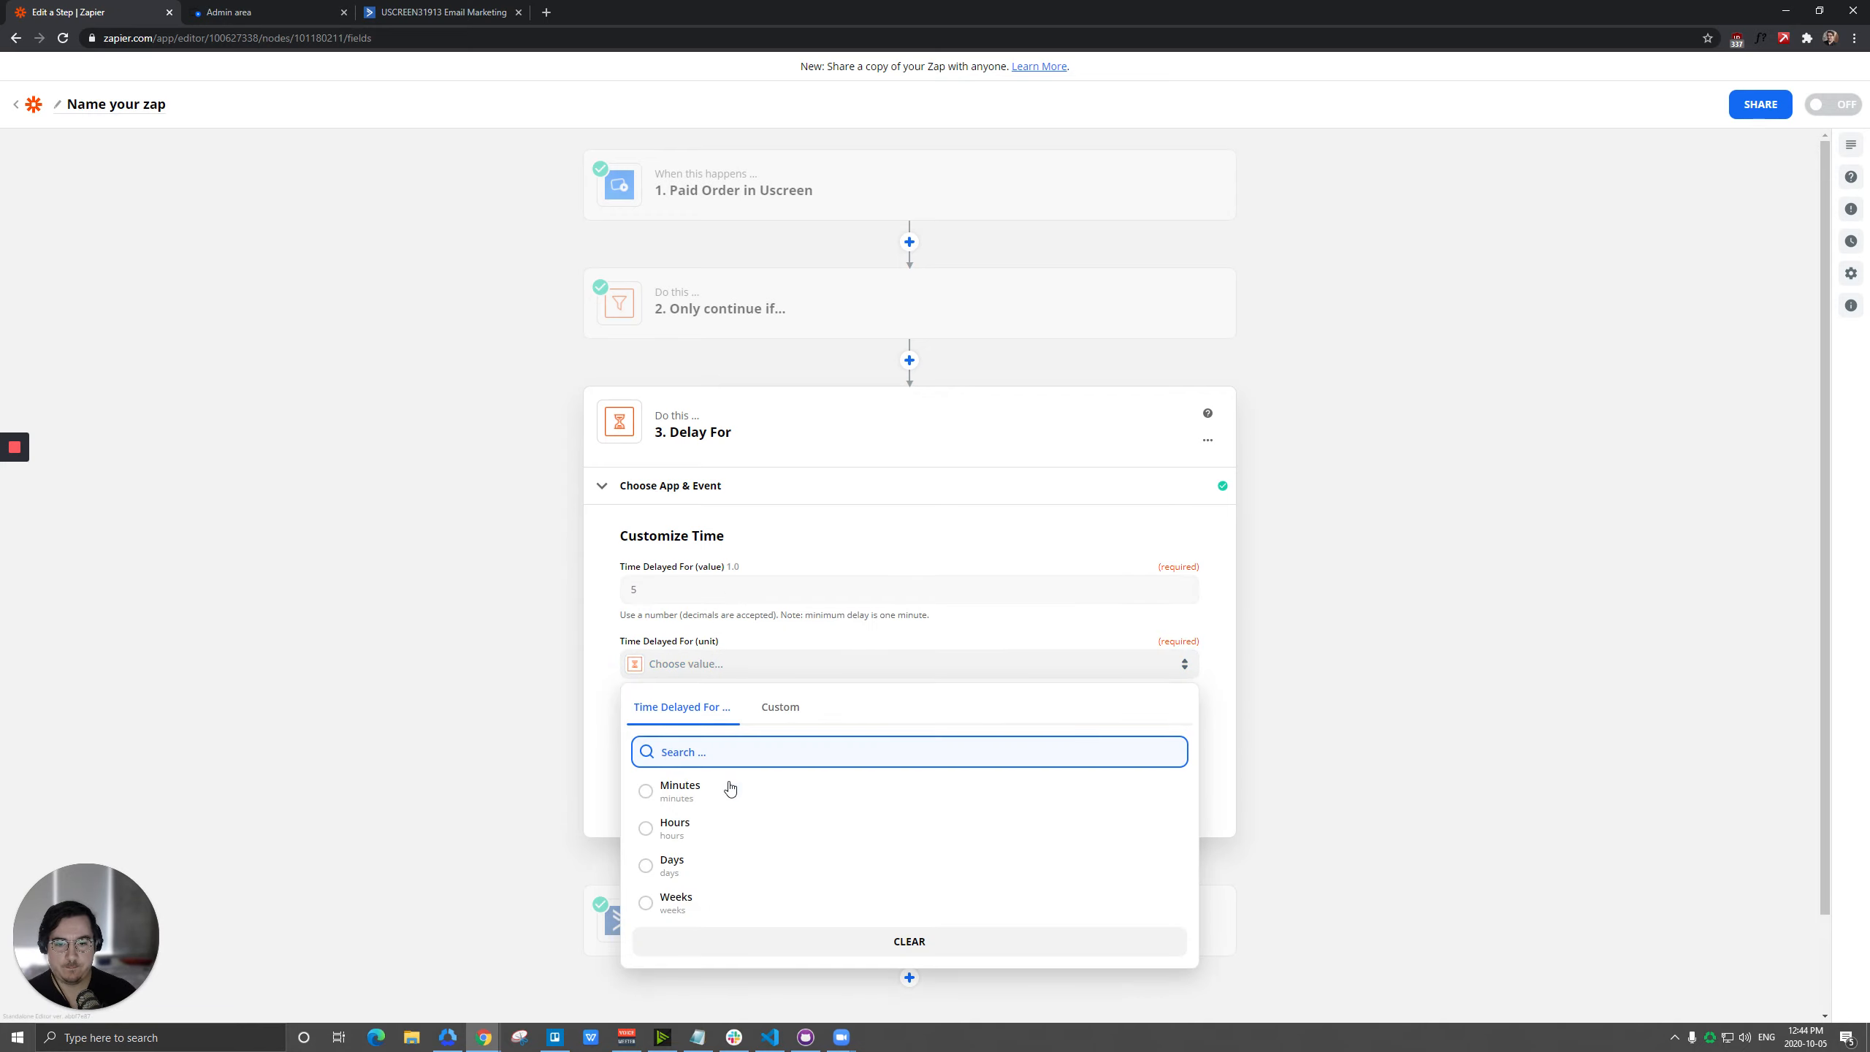
pyautogui.click(690, 866)
pyautogui.click(910, 783)
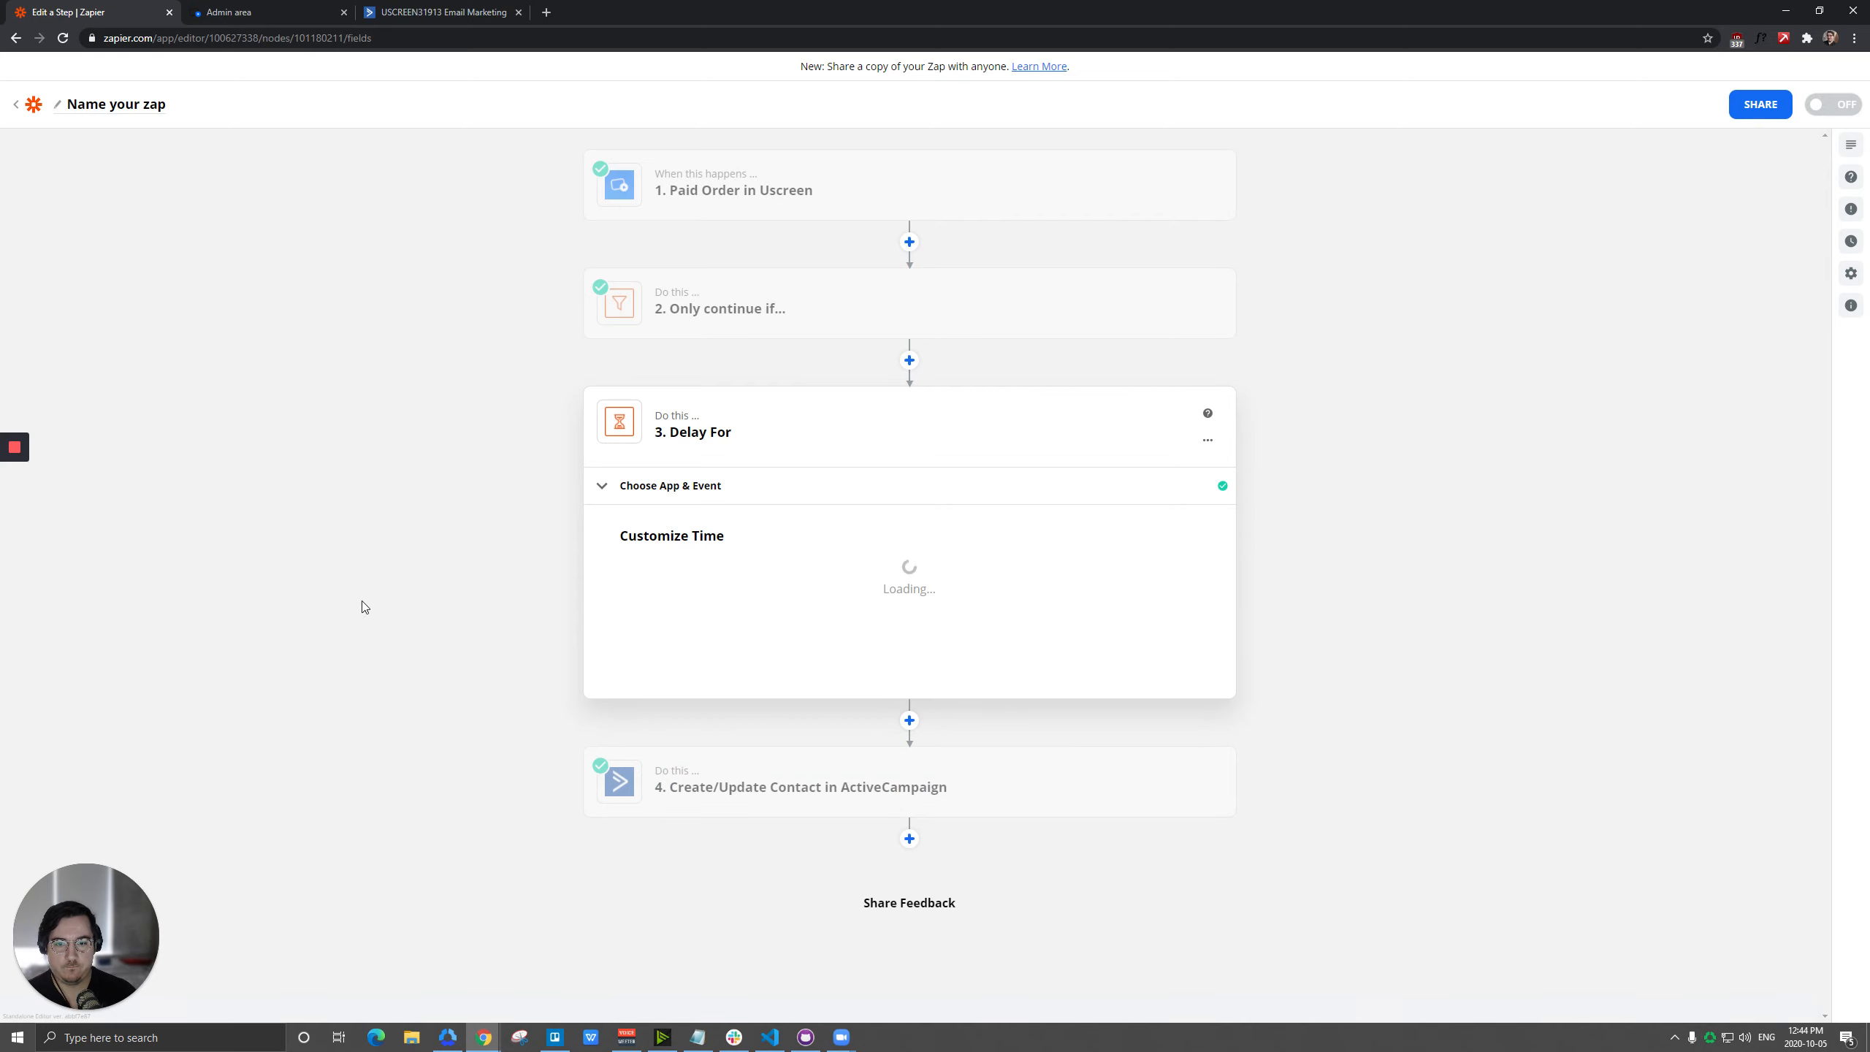
pyautogui.click(789, 764)
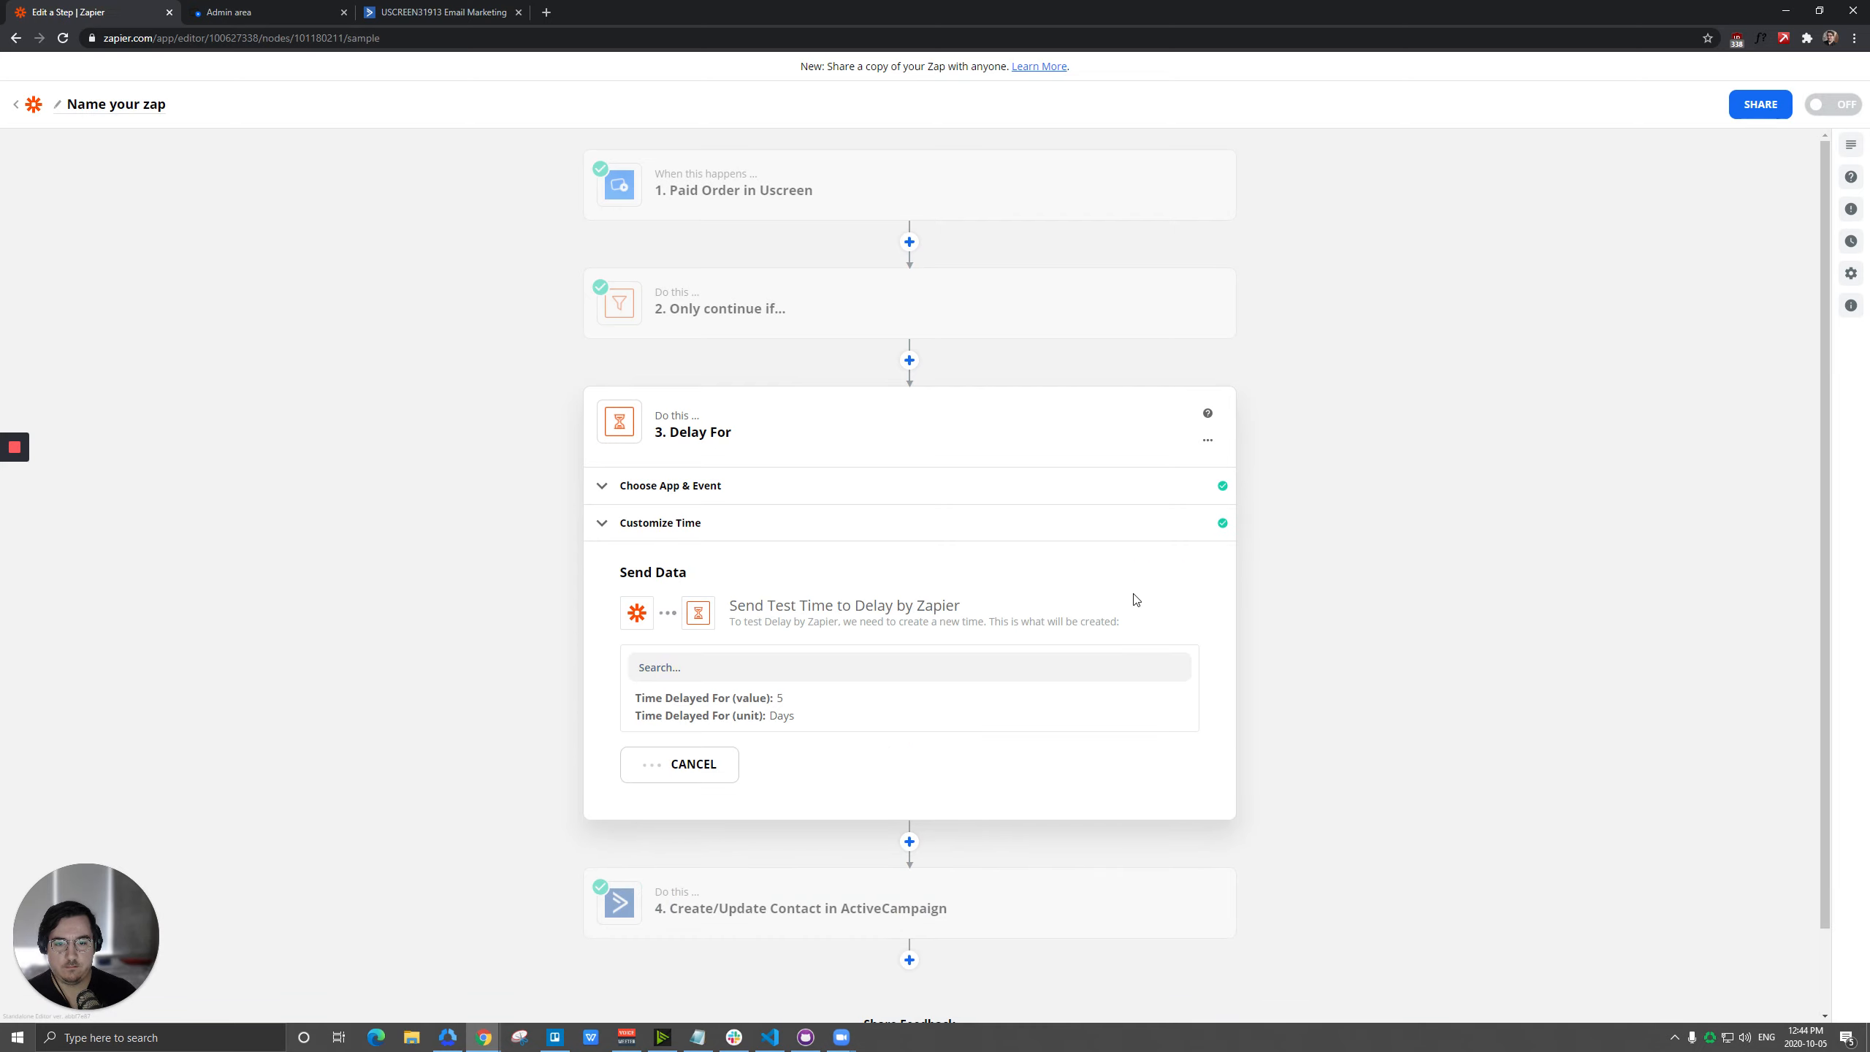
# Change the contact list in the final ActiveCampaign action to Subscribers.
pyautogui.scroll(-2, 787, 574)
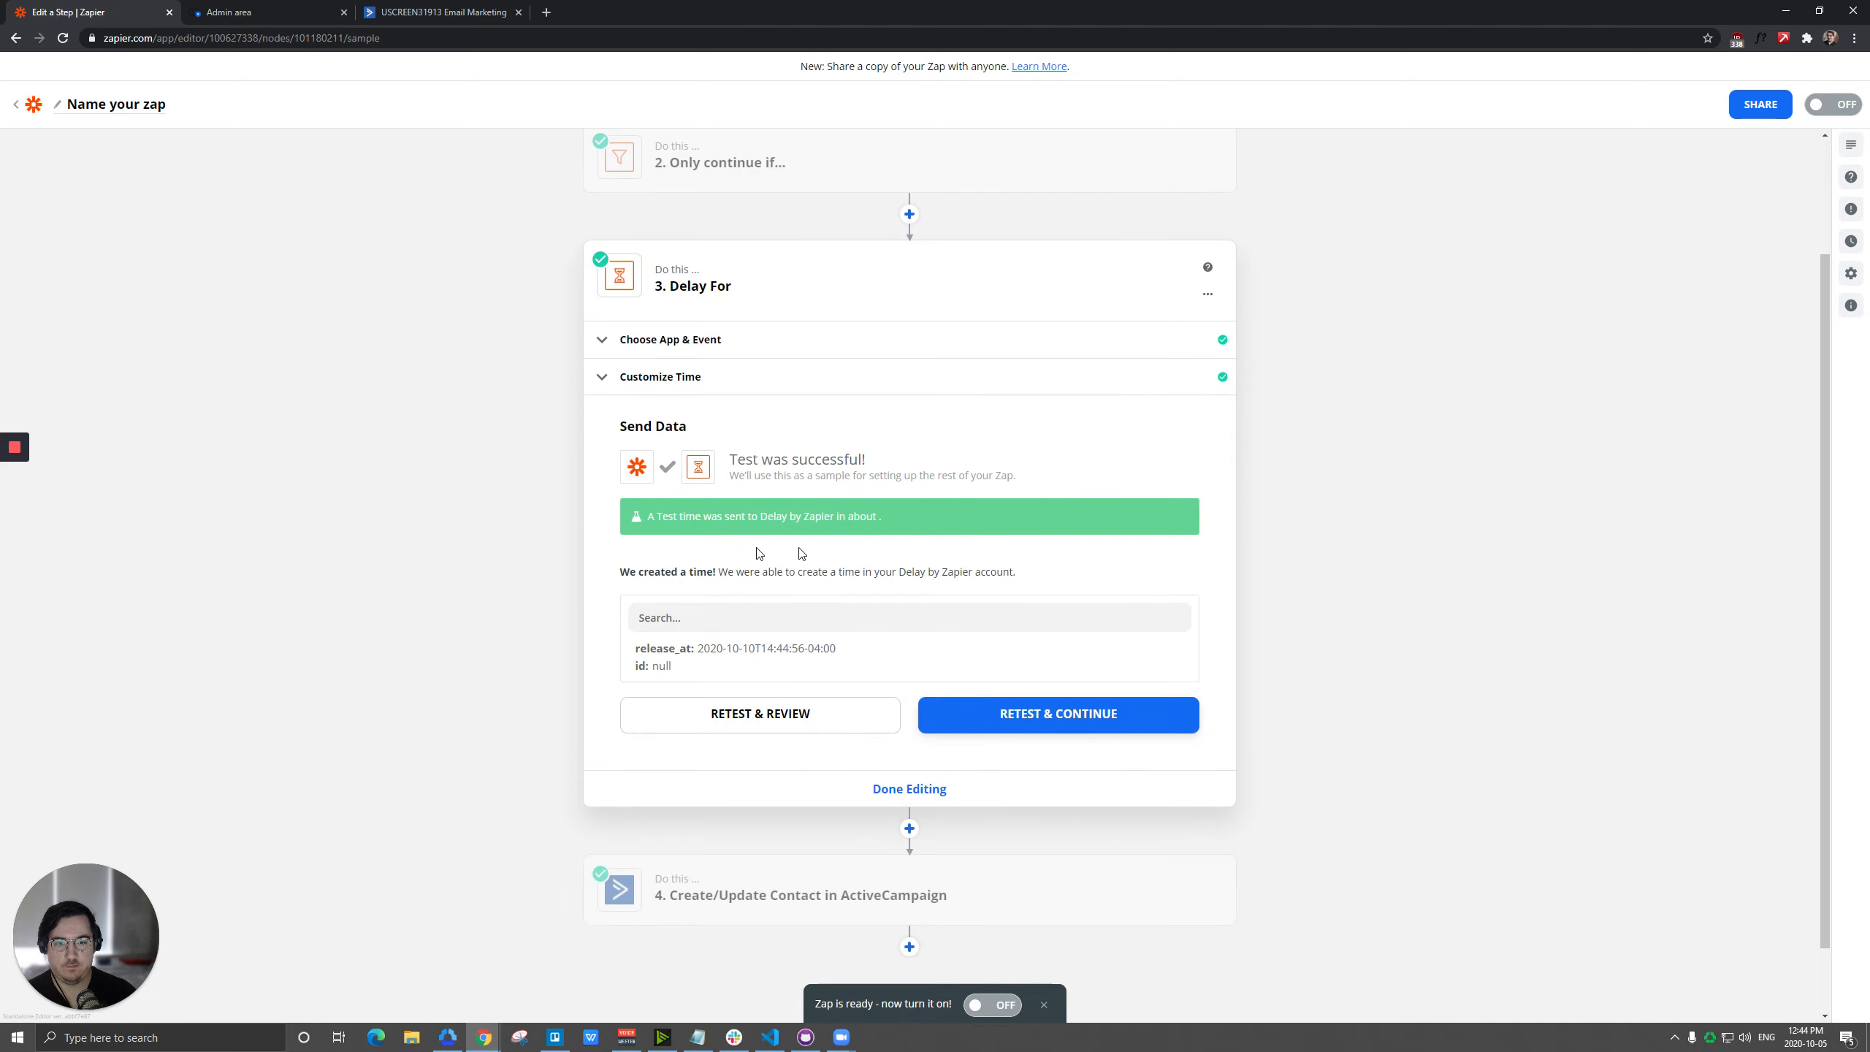
pyautogui.click(721, 884)
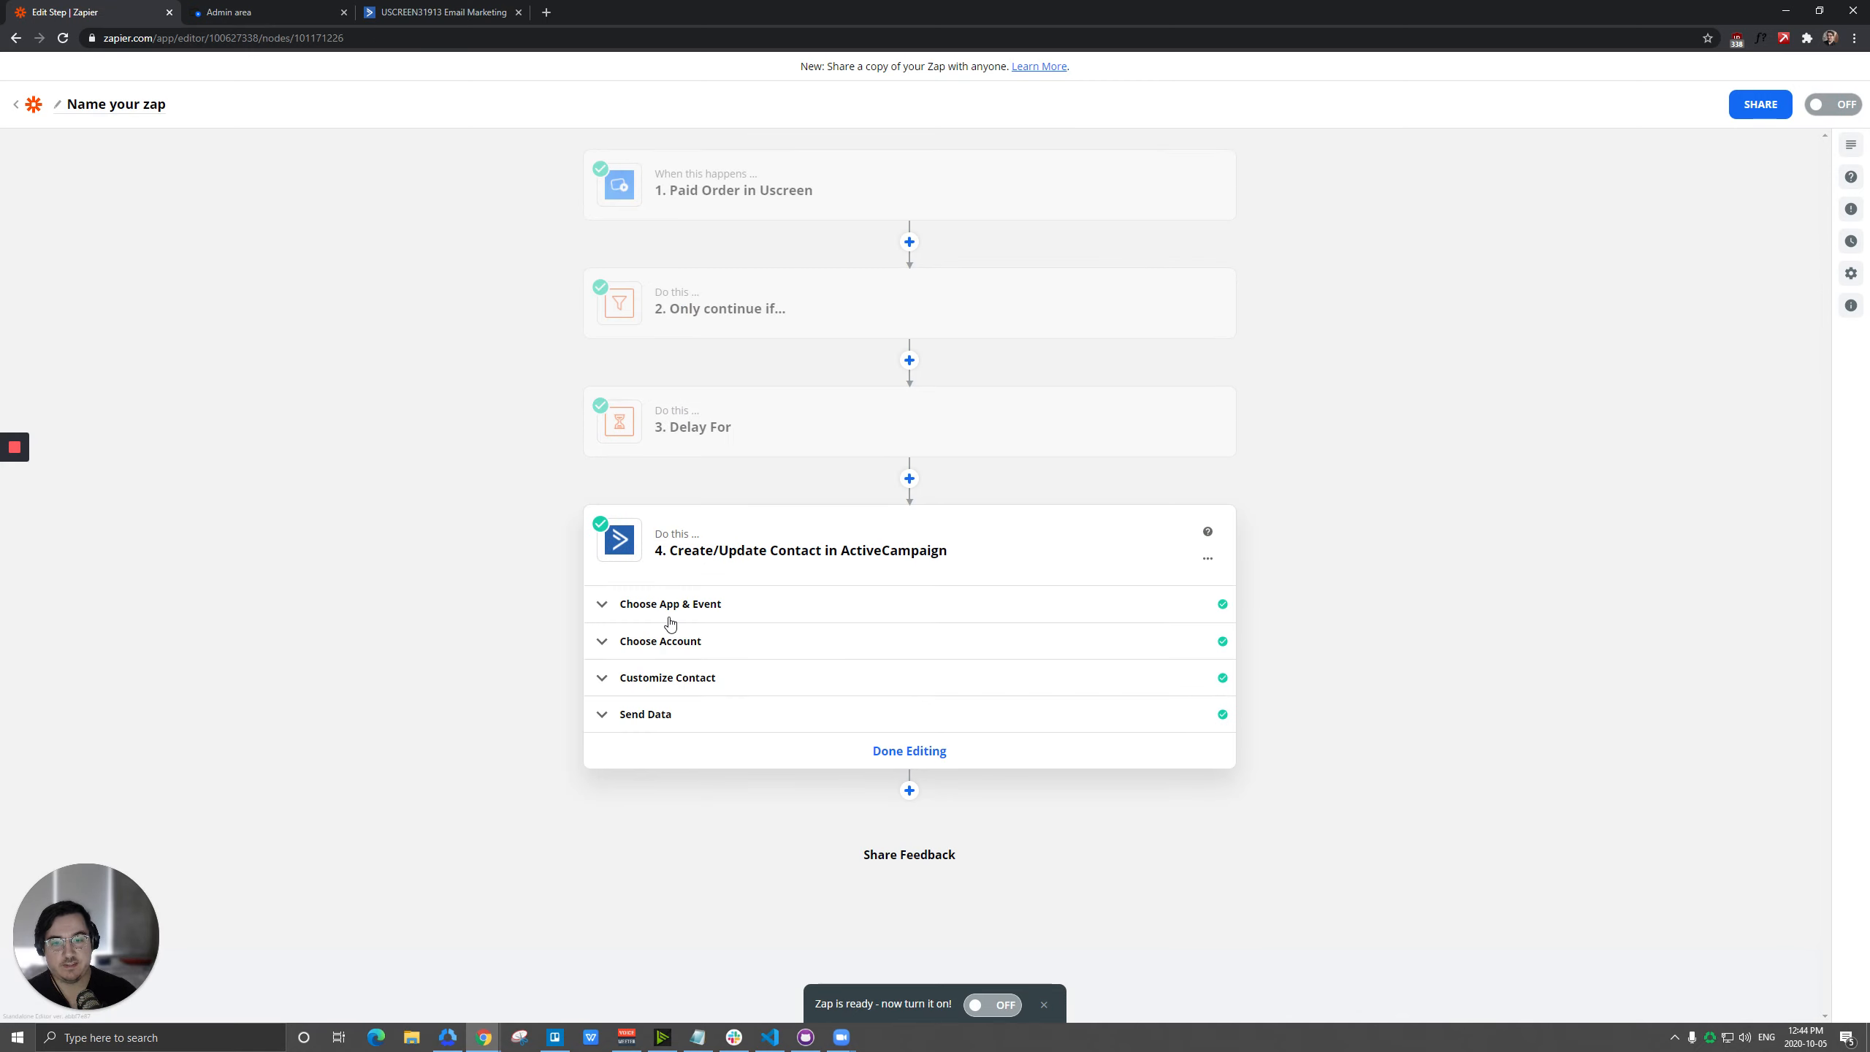
pyautogui.click(663, 677)
pyautogui.click(735, 741)
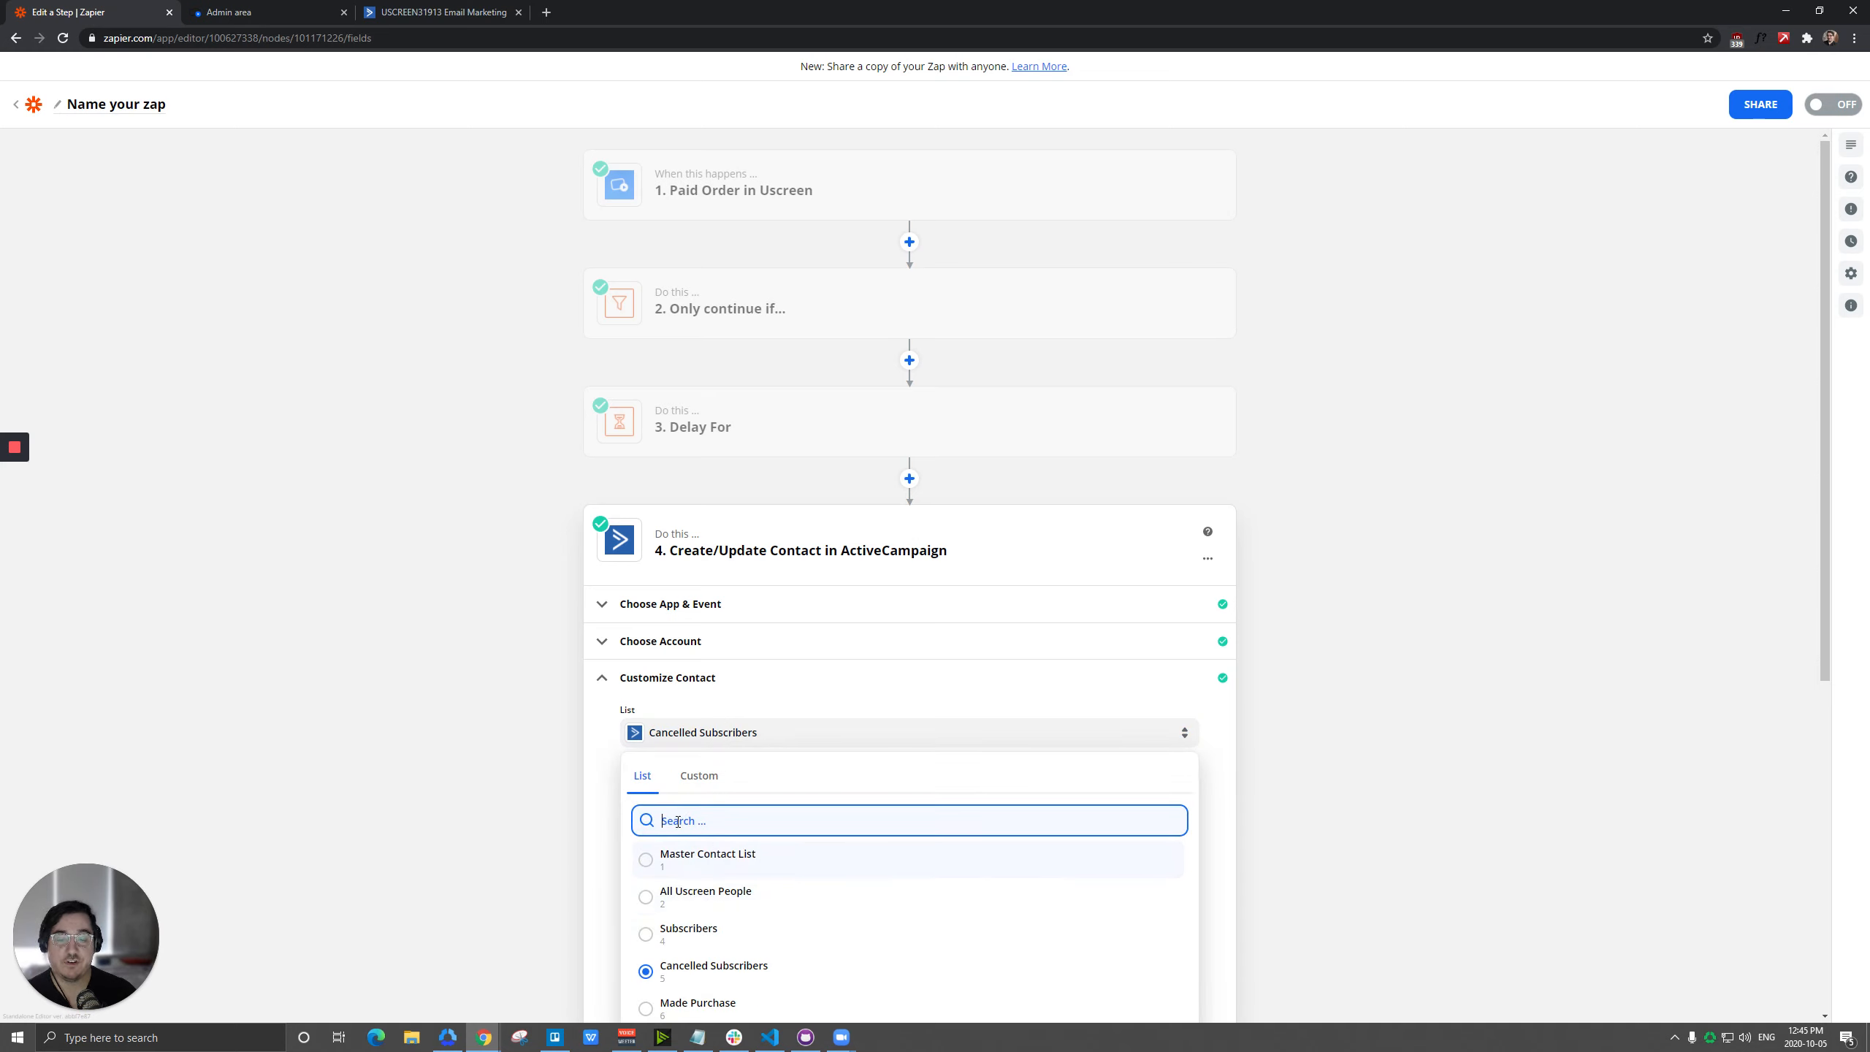
pyautogui.scroll(-2, 685, 807)
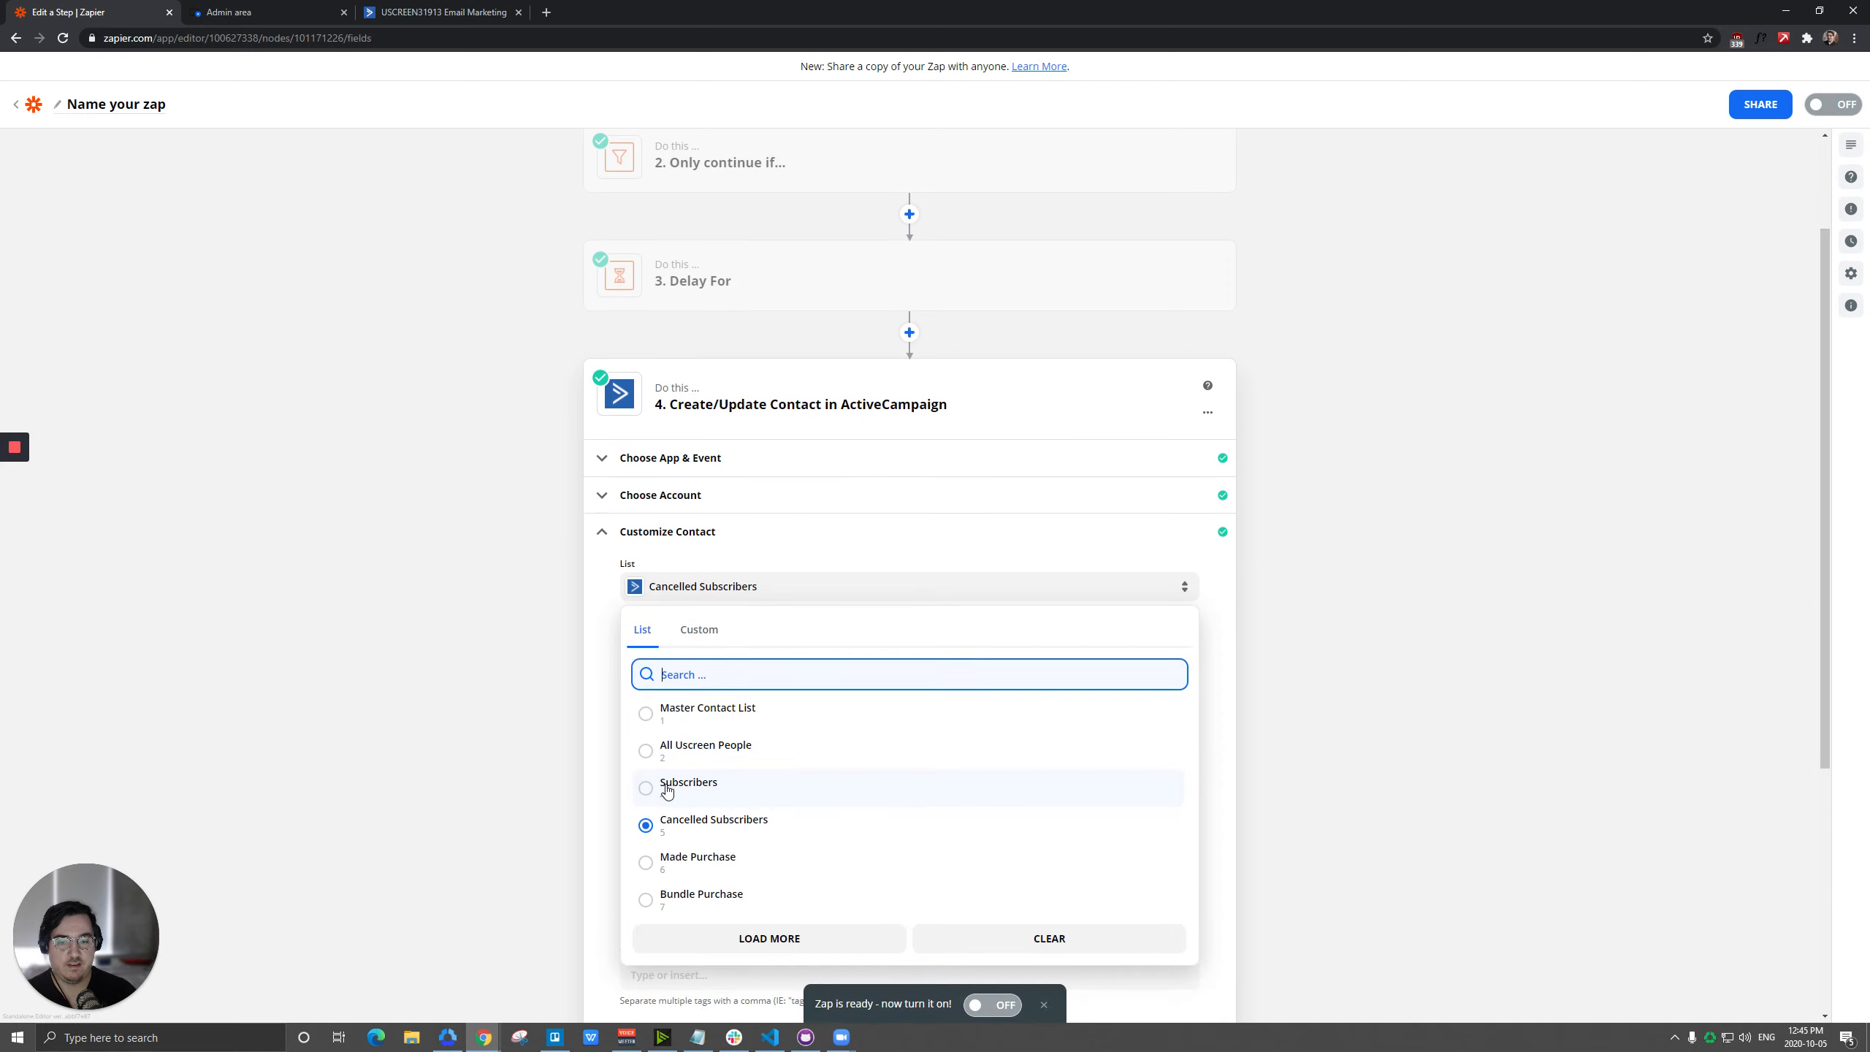
pyautogui.click(709, 792)
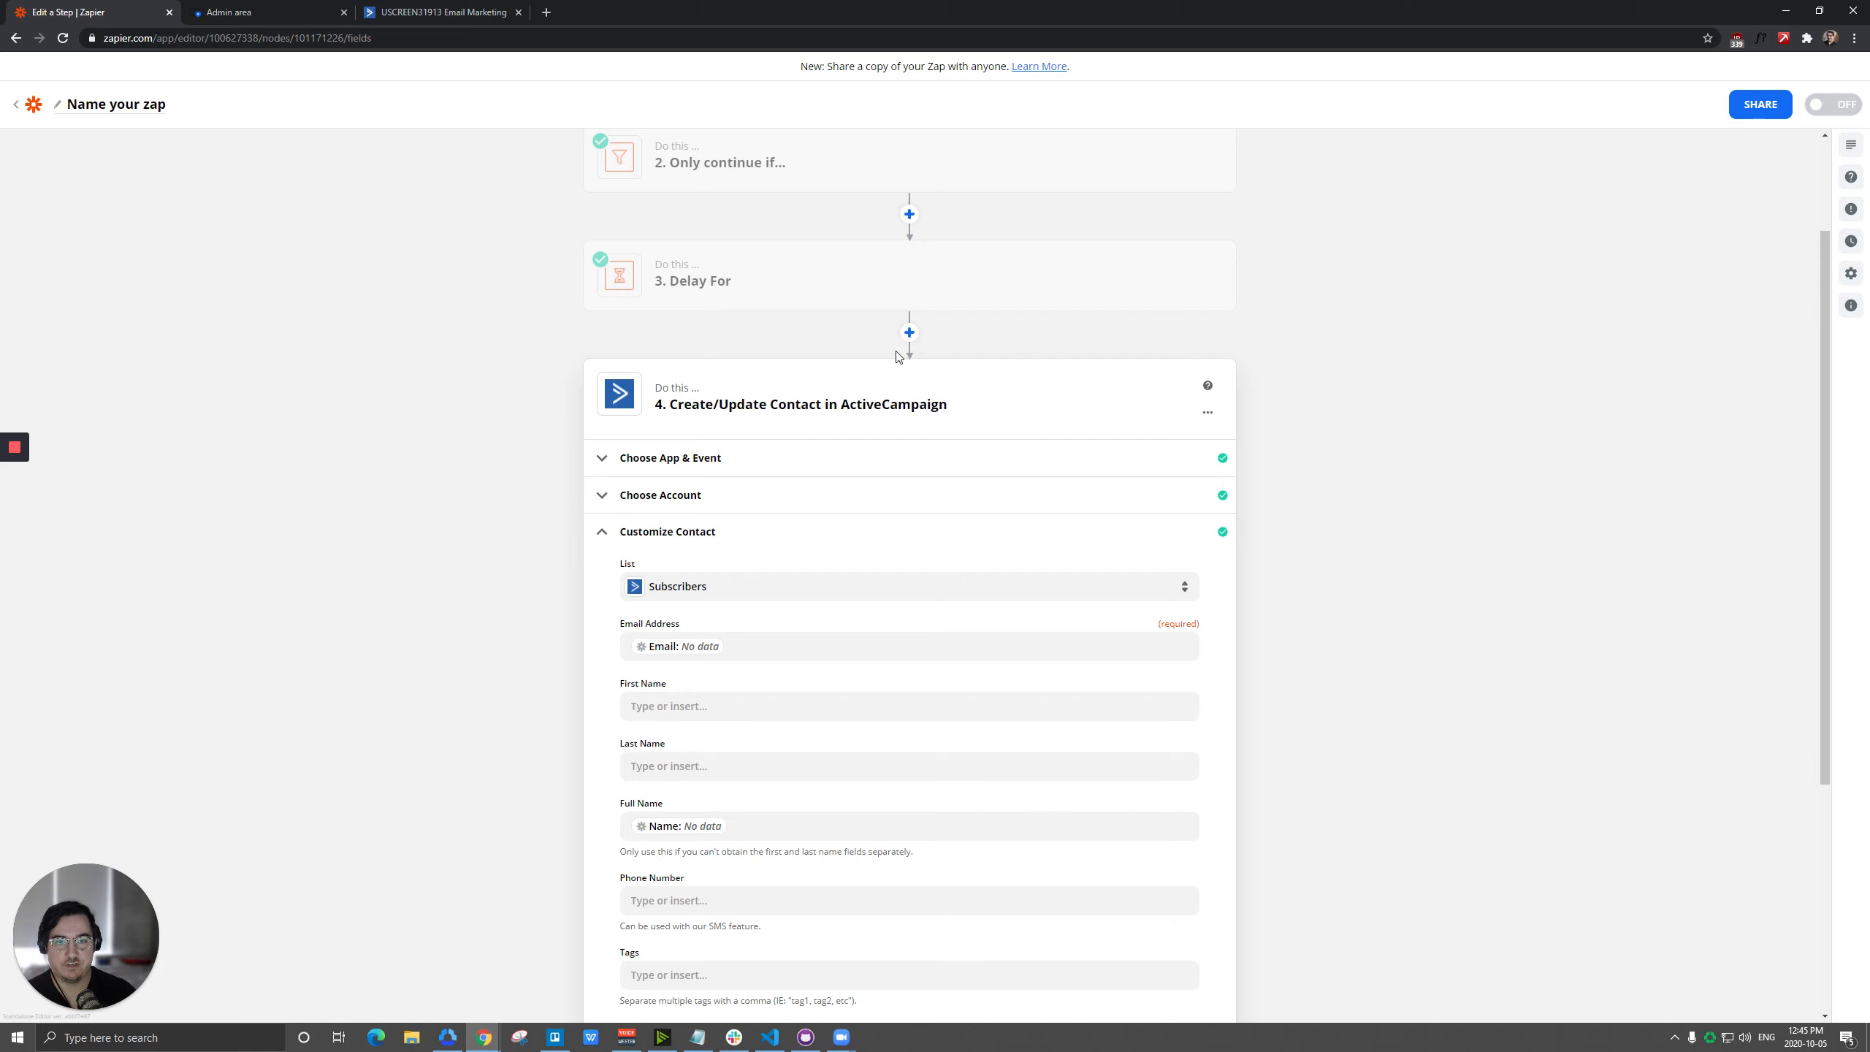
# Insert an ActiveCampaign Create/Update Contact action between the filter and the delay.
pyautogui.scroll(2, 905, 339)
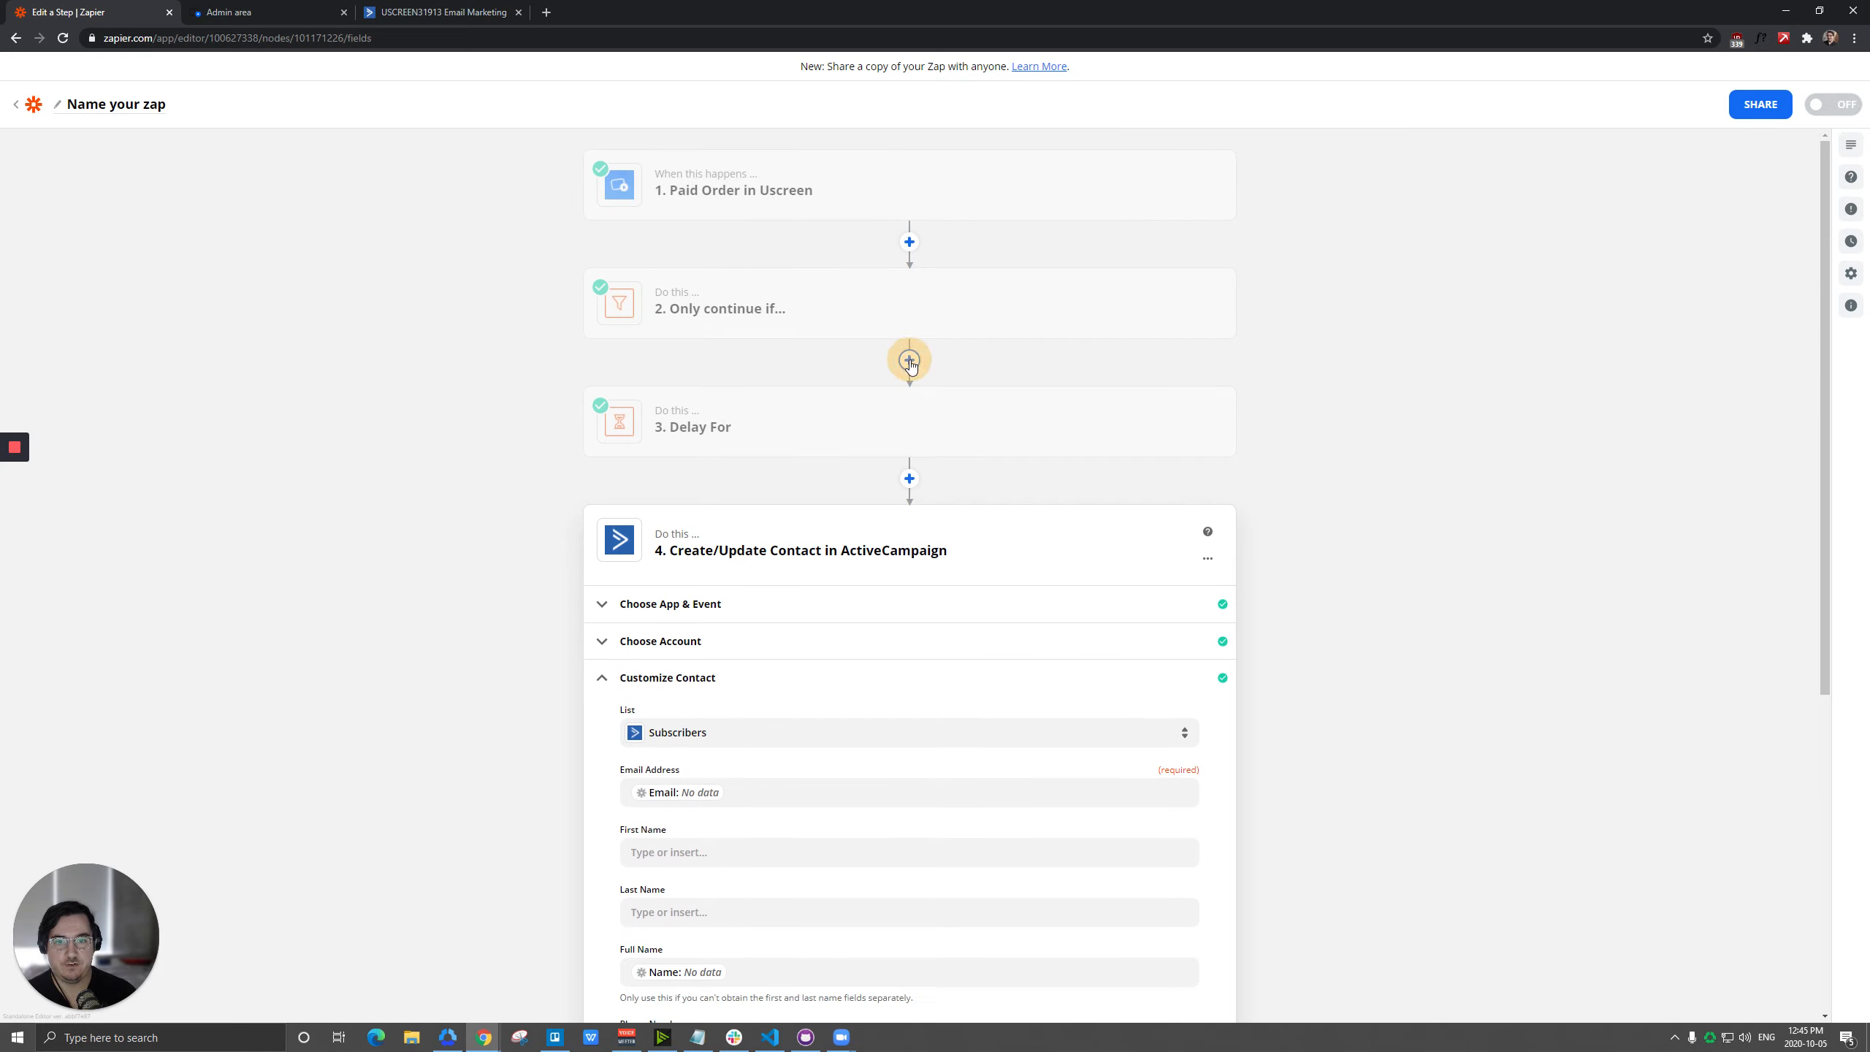
pyautogui.click(909, 359)
pyautogui.write('act')
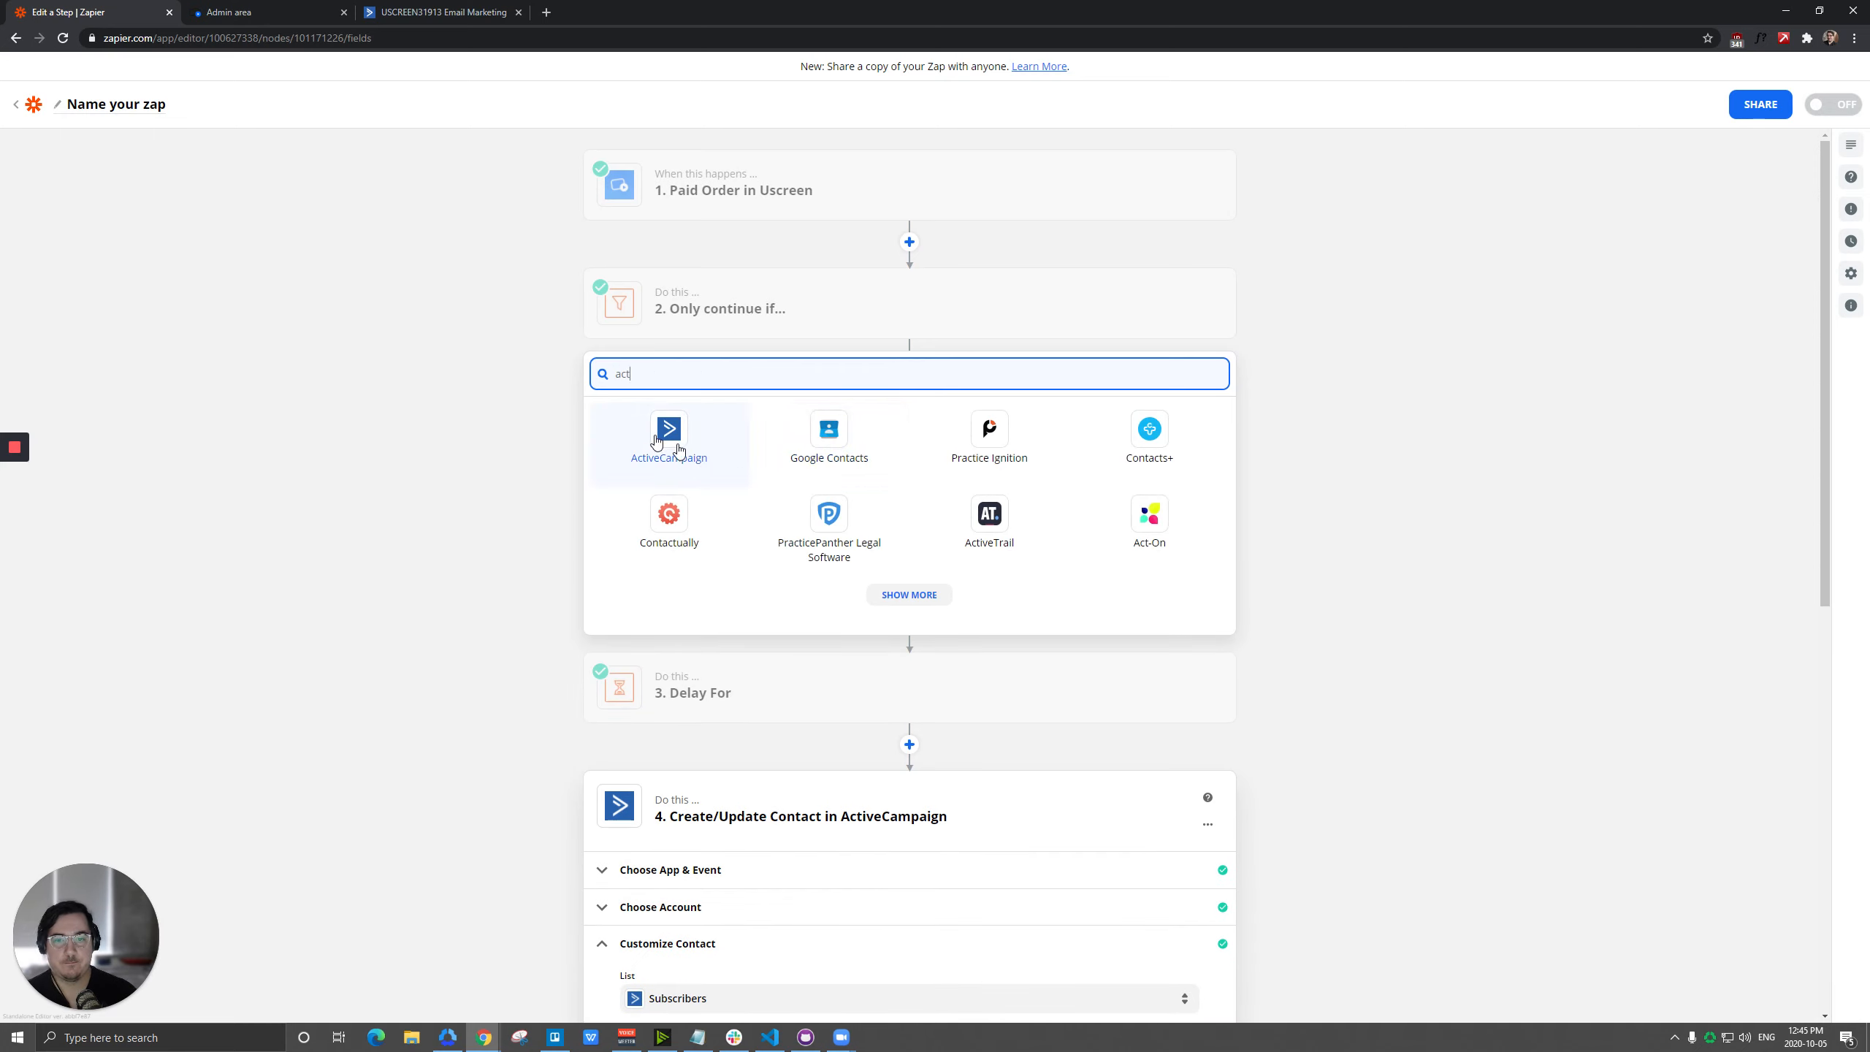
pyautogui.click(668, 434)
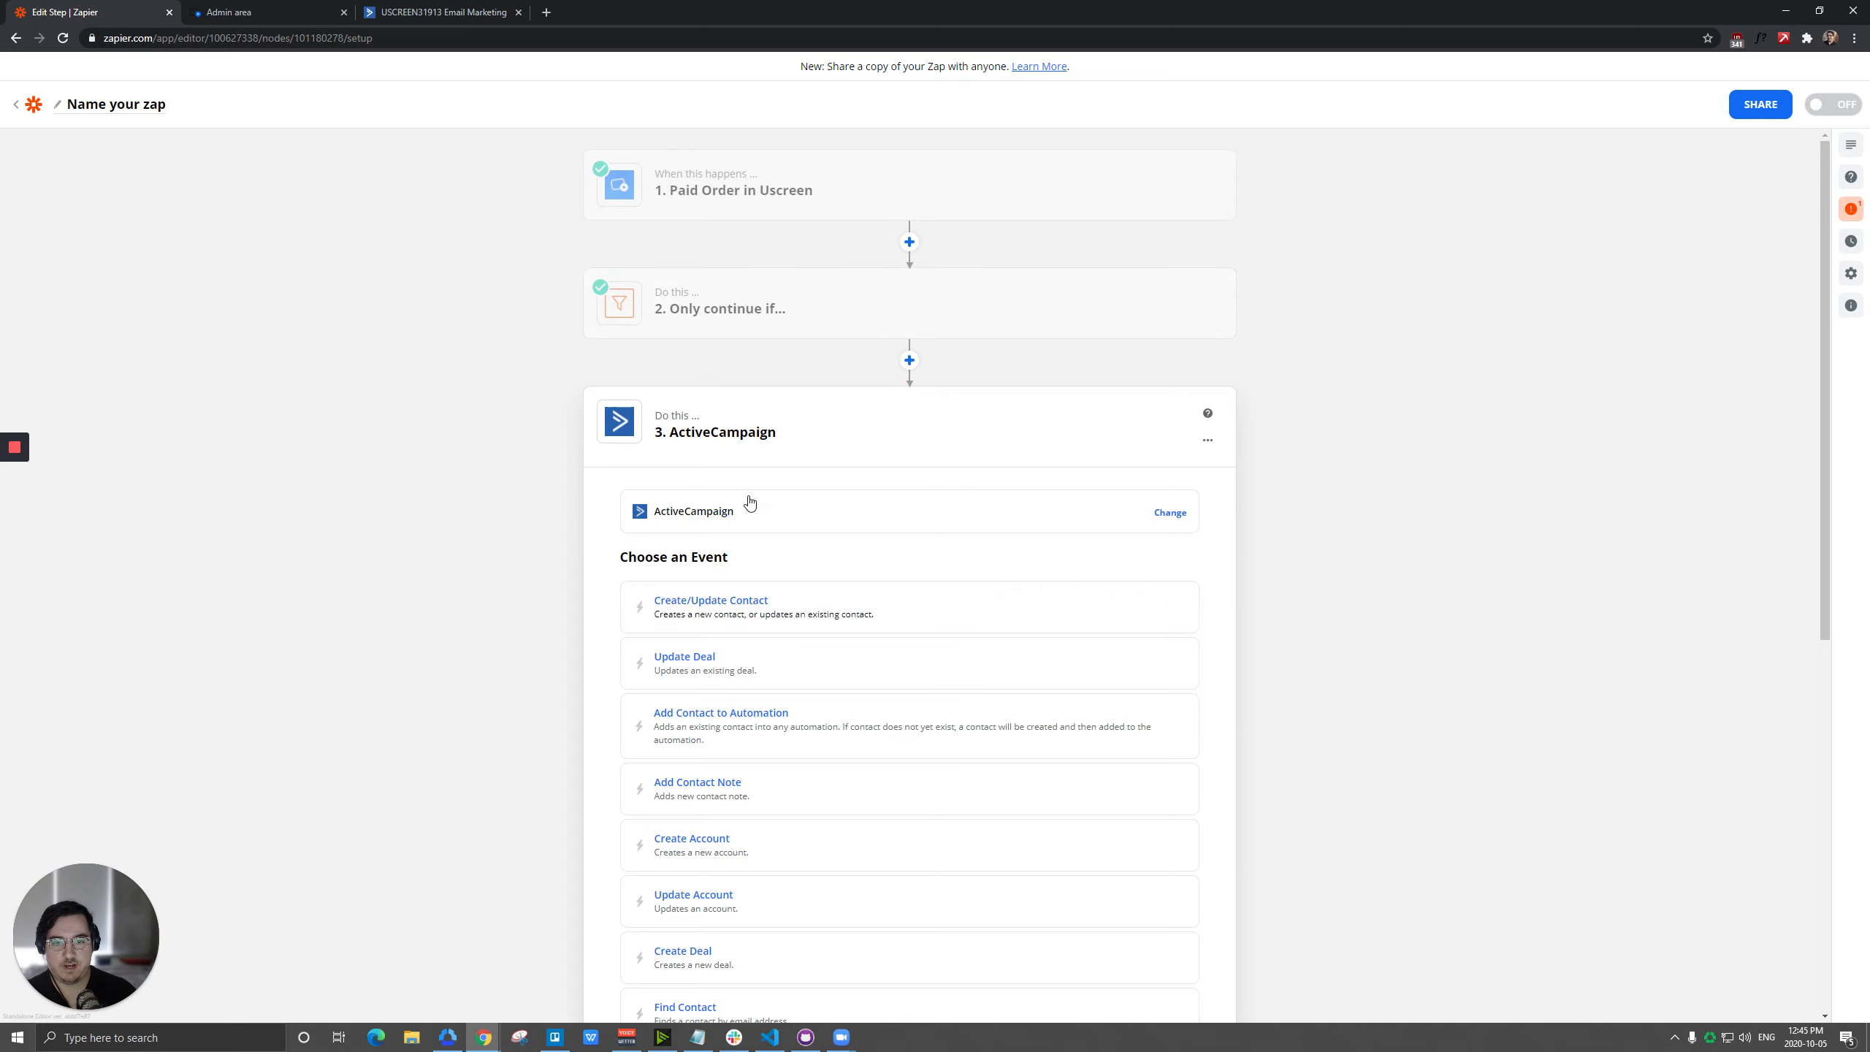
pyautogui.click(727, 617)
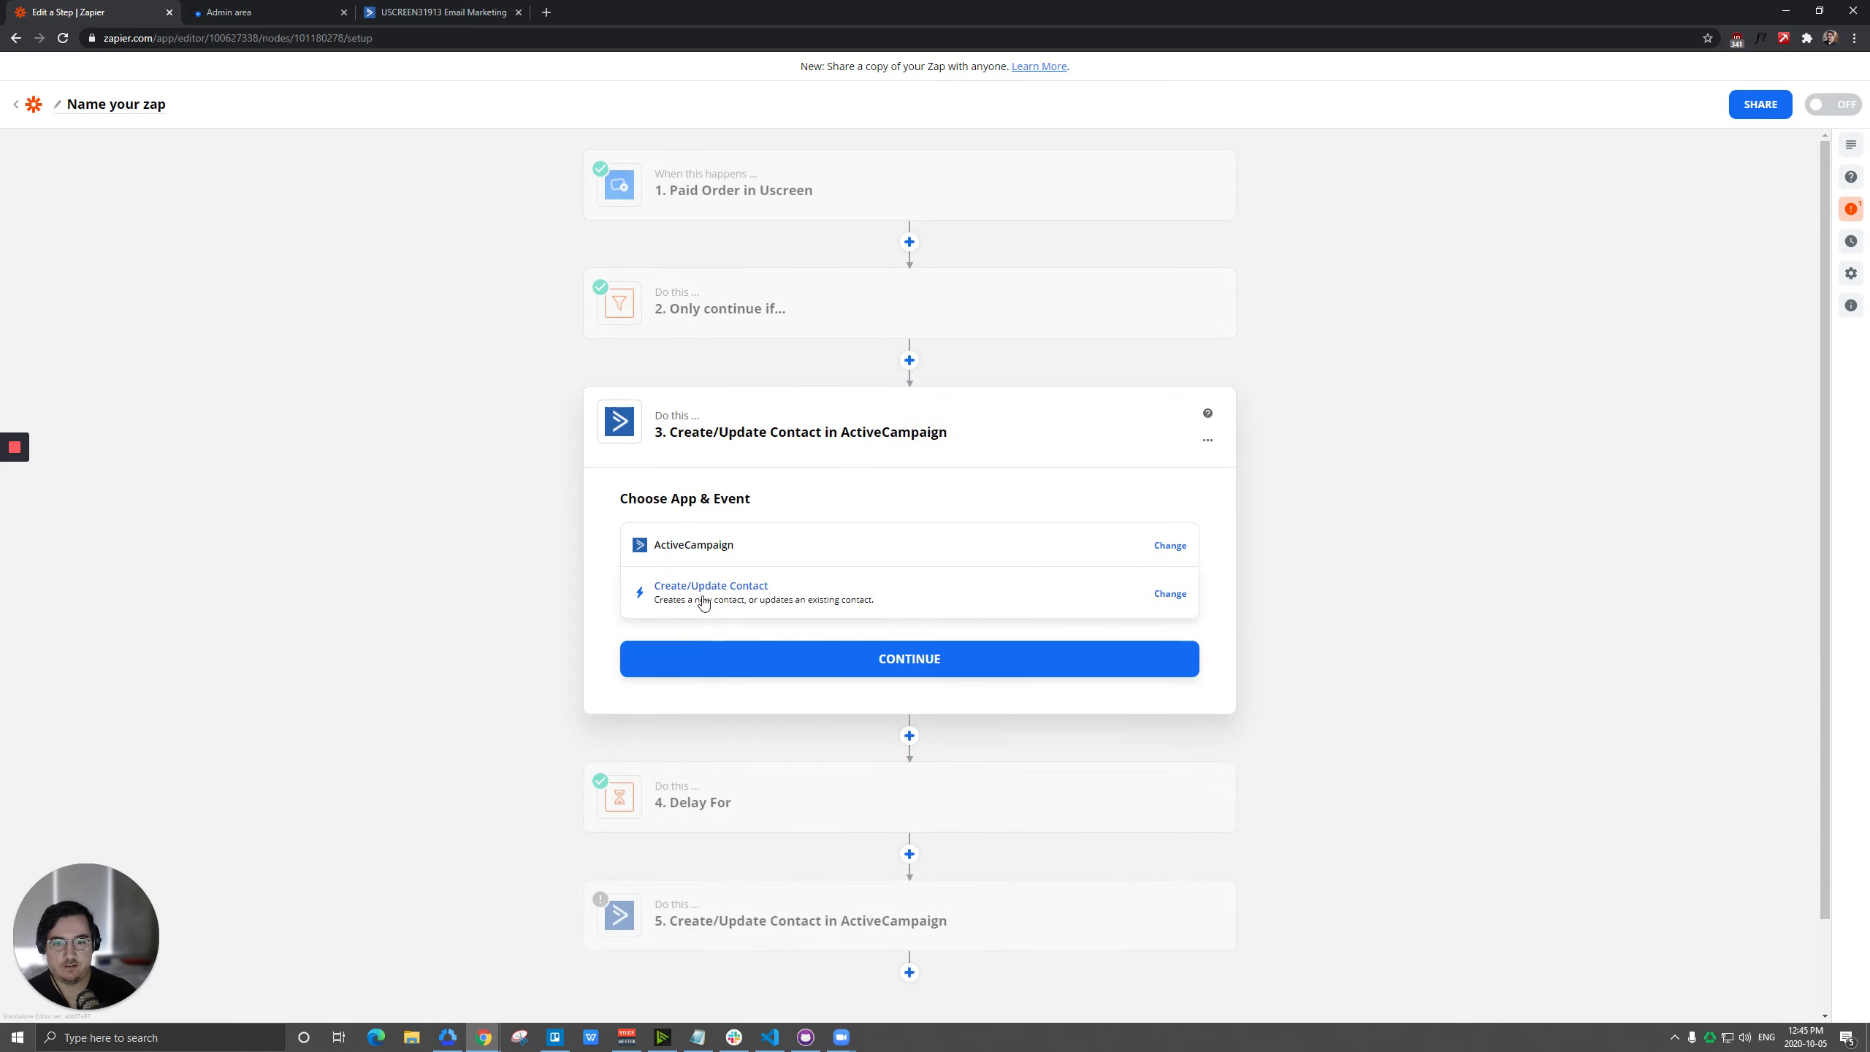
pyautogui.click(759, 659)
# Use the ActiveCampaign #3 account for the new contact action and open its list choices.
pyautogui.click(685, 597)
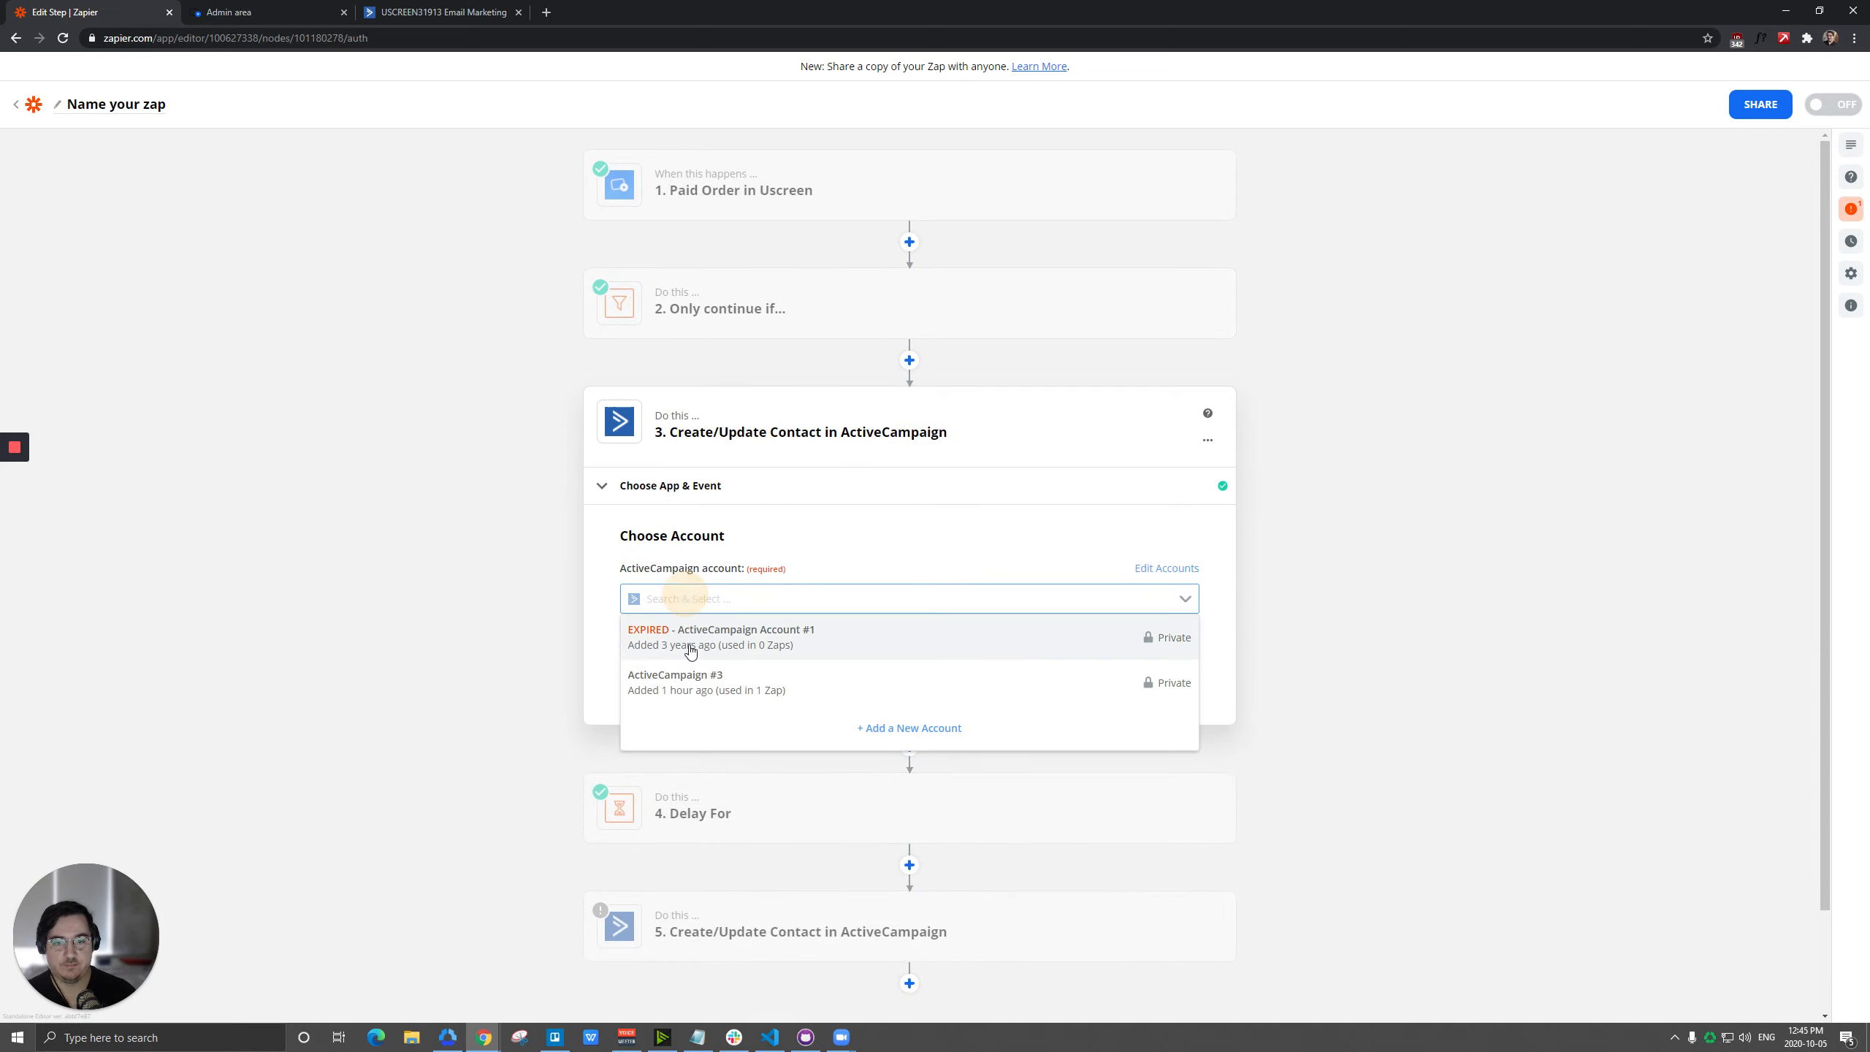
pyautogui.click(680, 686)
pyautogui.click(838, 675)
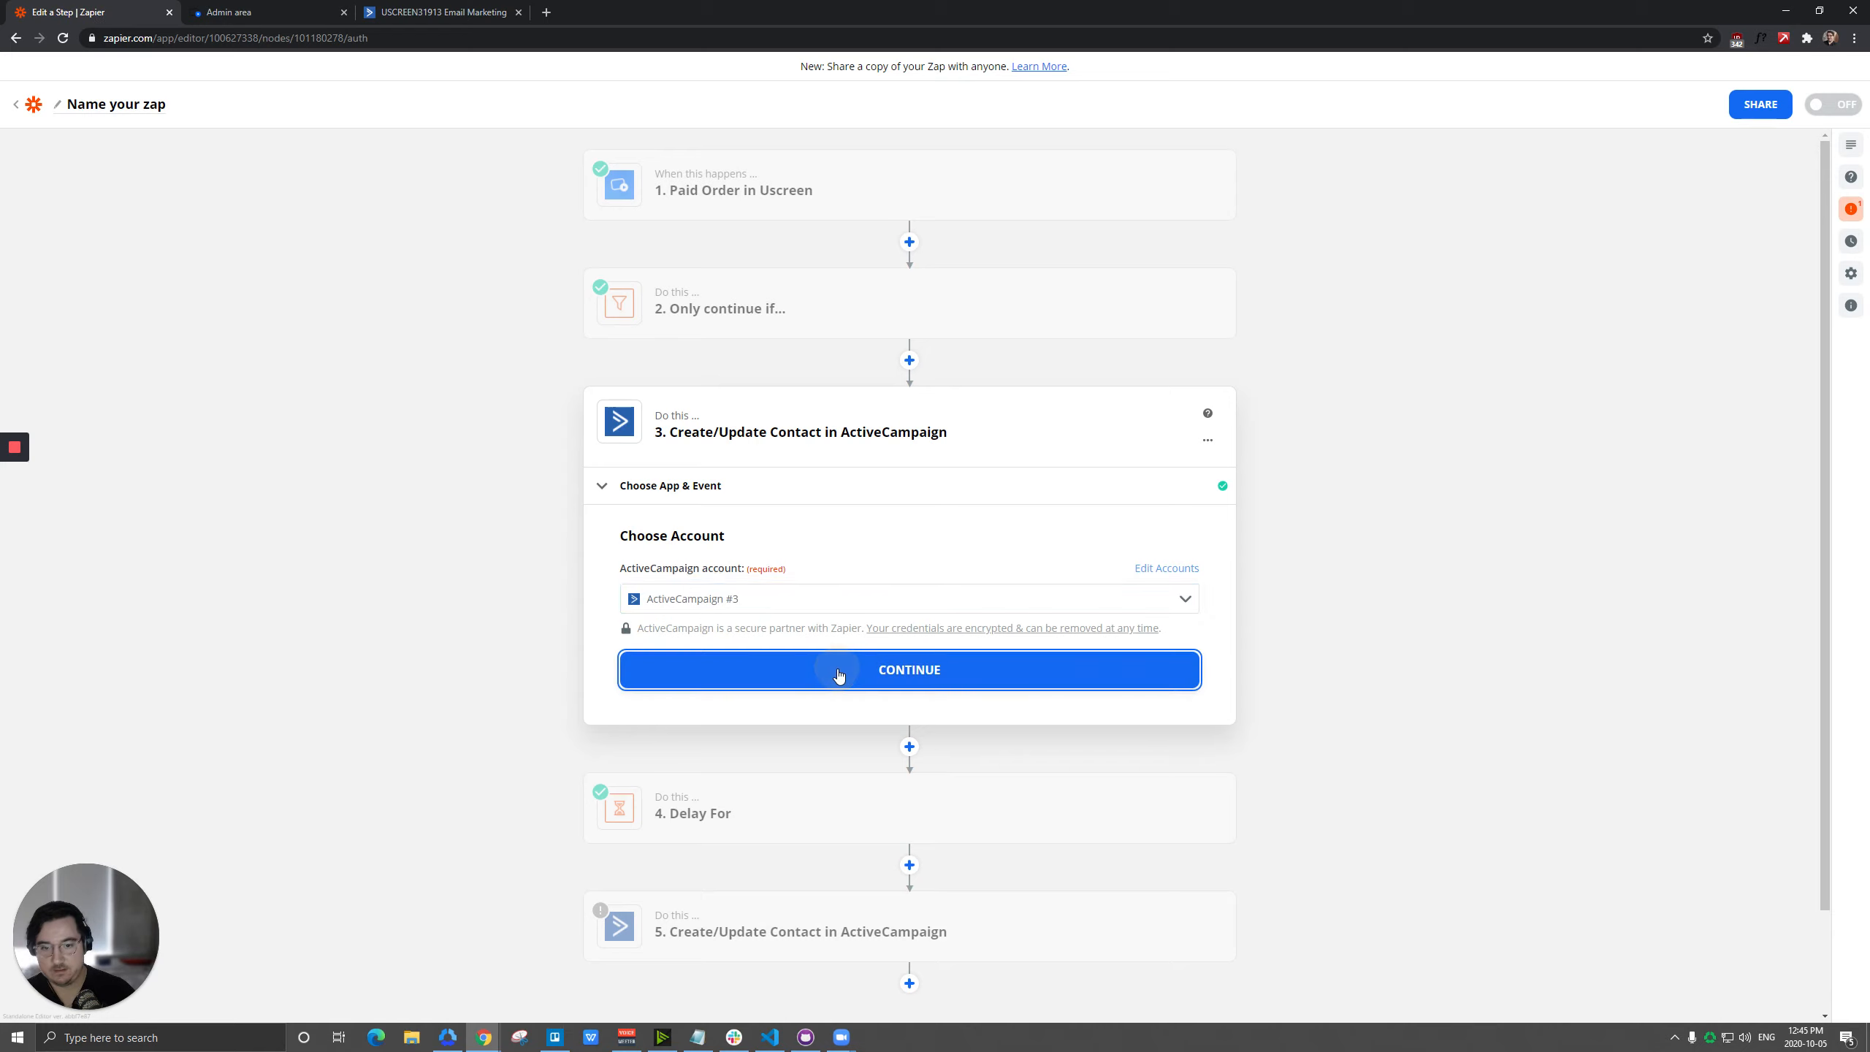
pyautogui.click(712, 627)
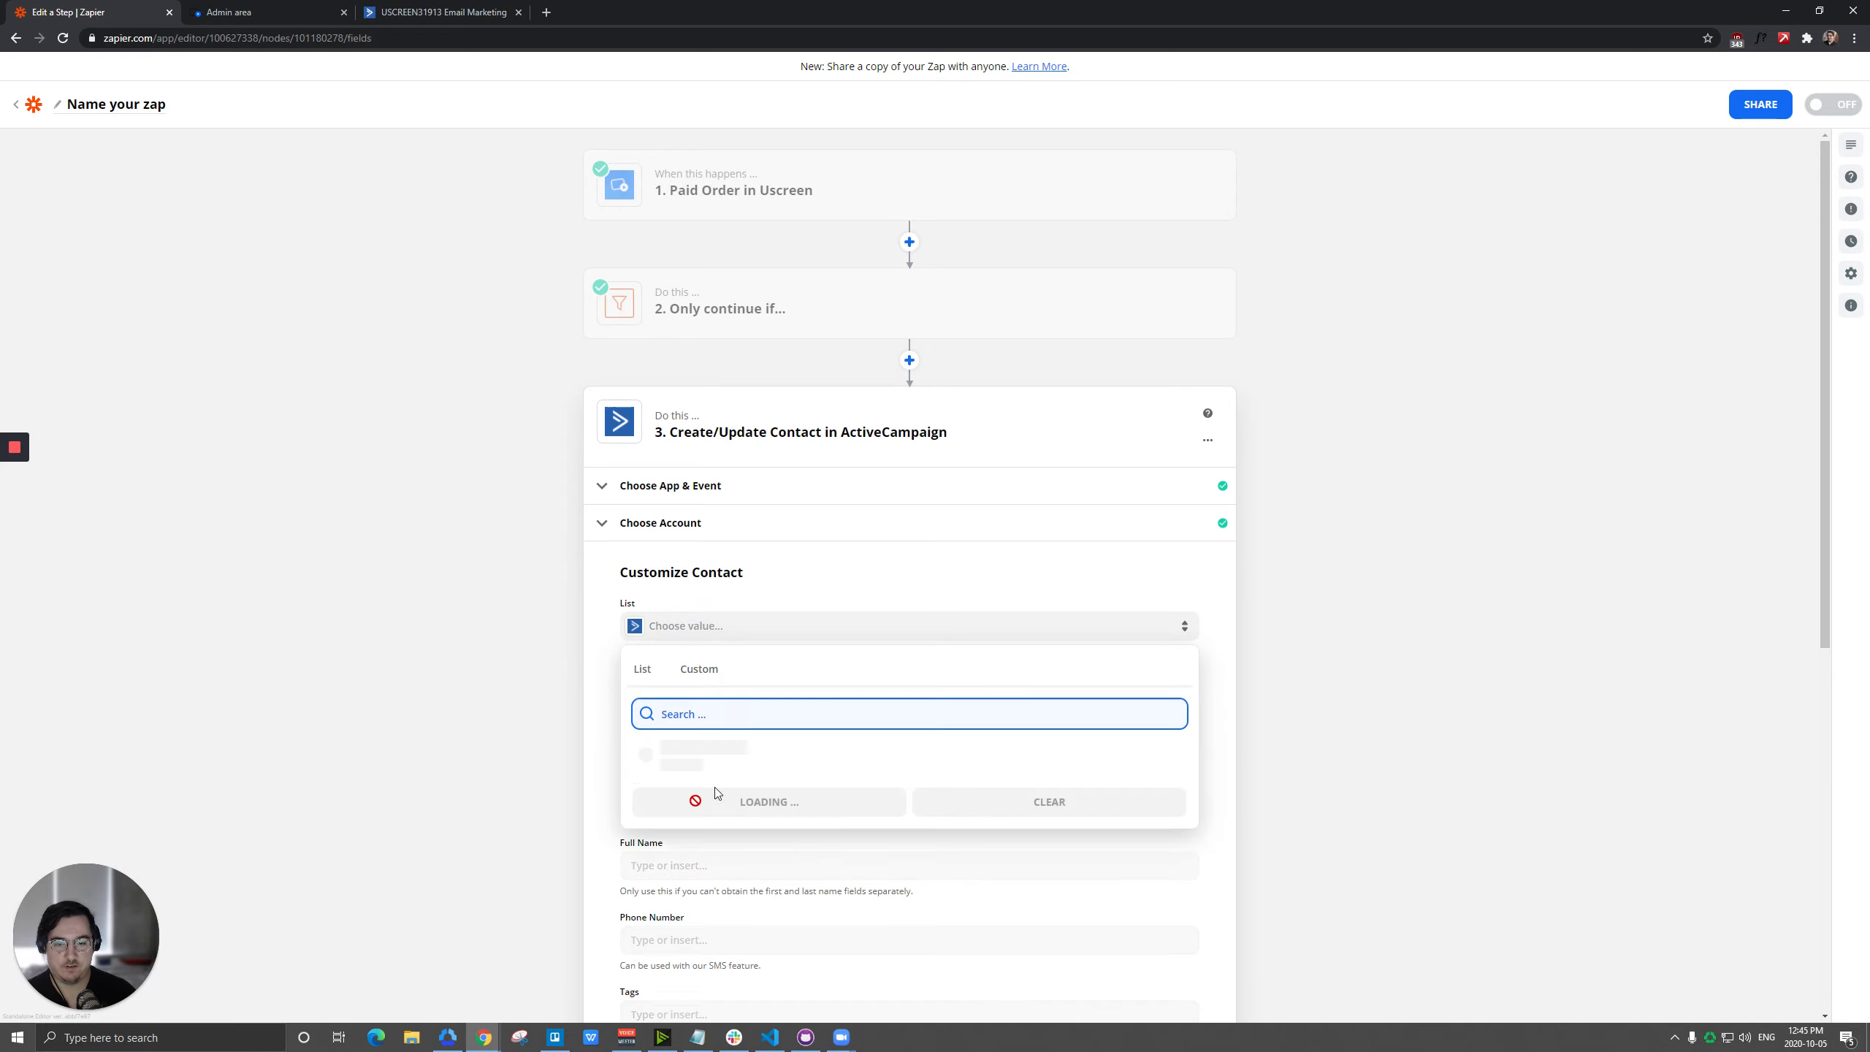
# Switch to ActiveCampaign and add a contact list named Trial Subscribers with list URL "trial" and description "2323".
pyautogui.click(398, 12)
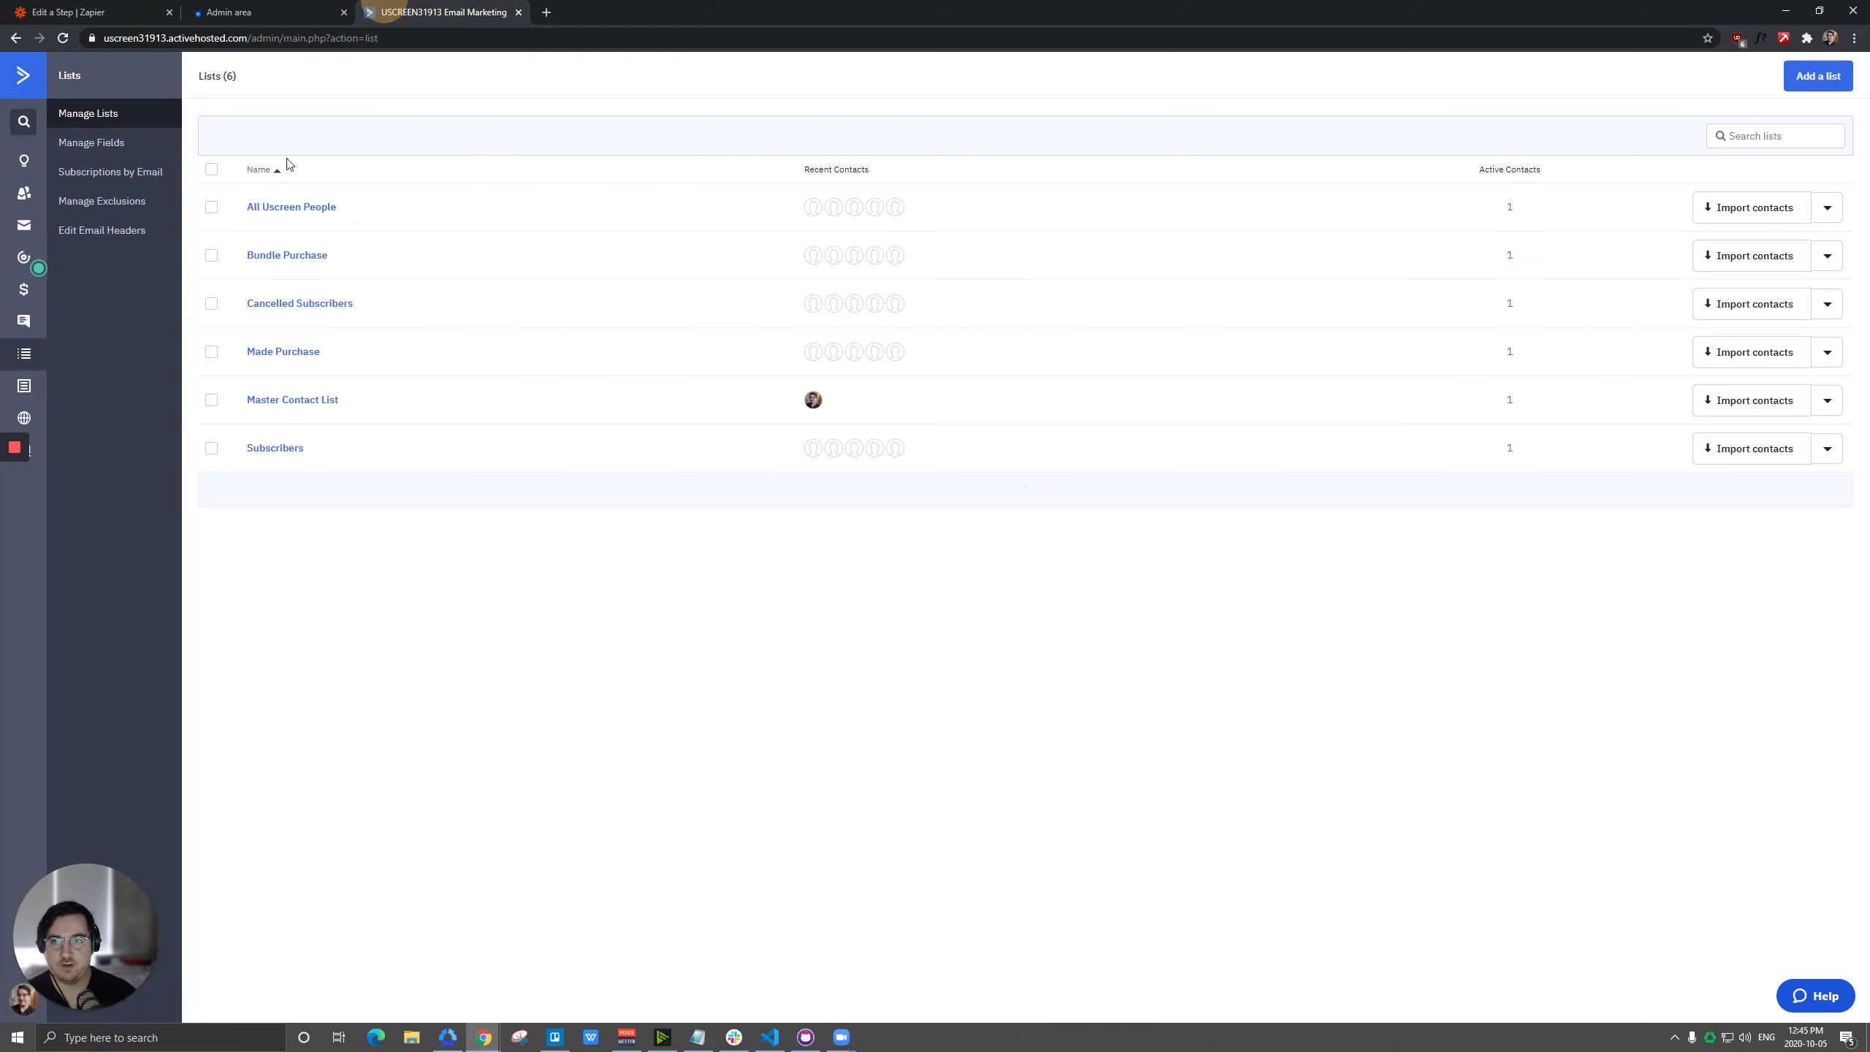
pyautogui.click(1817, 76)
pyautogui.click(829, 184)
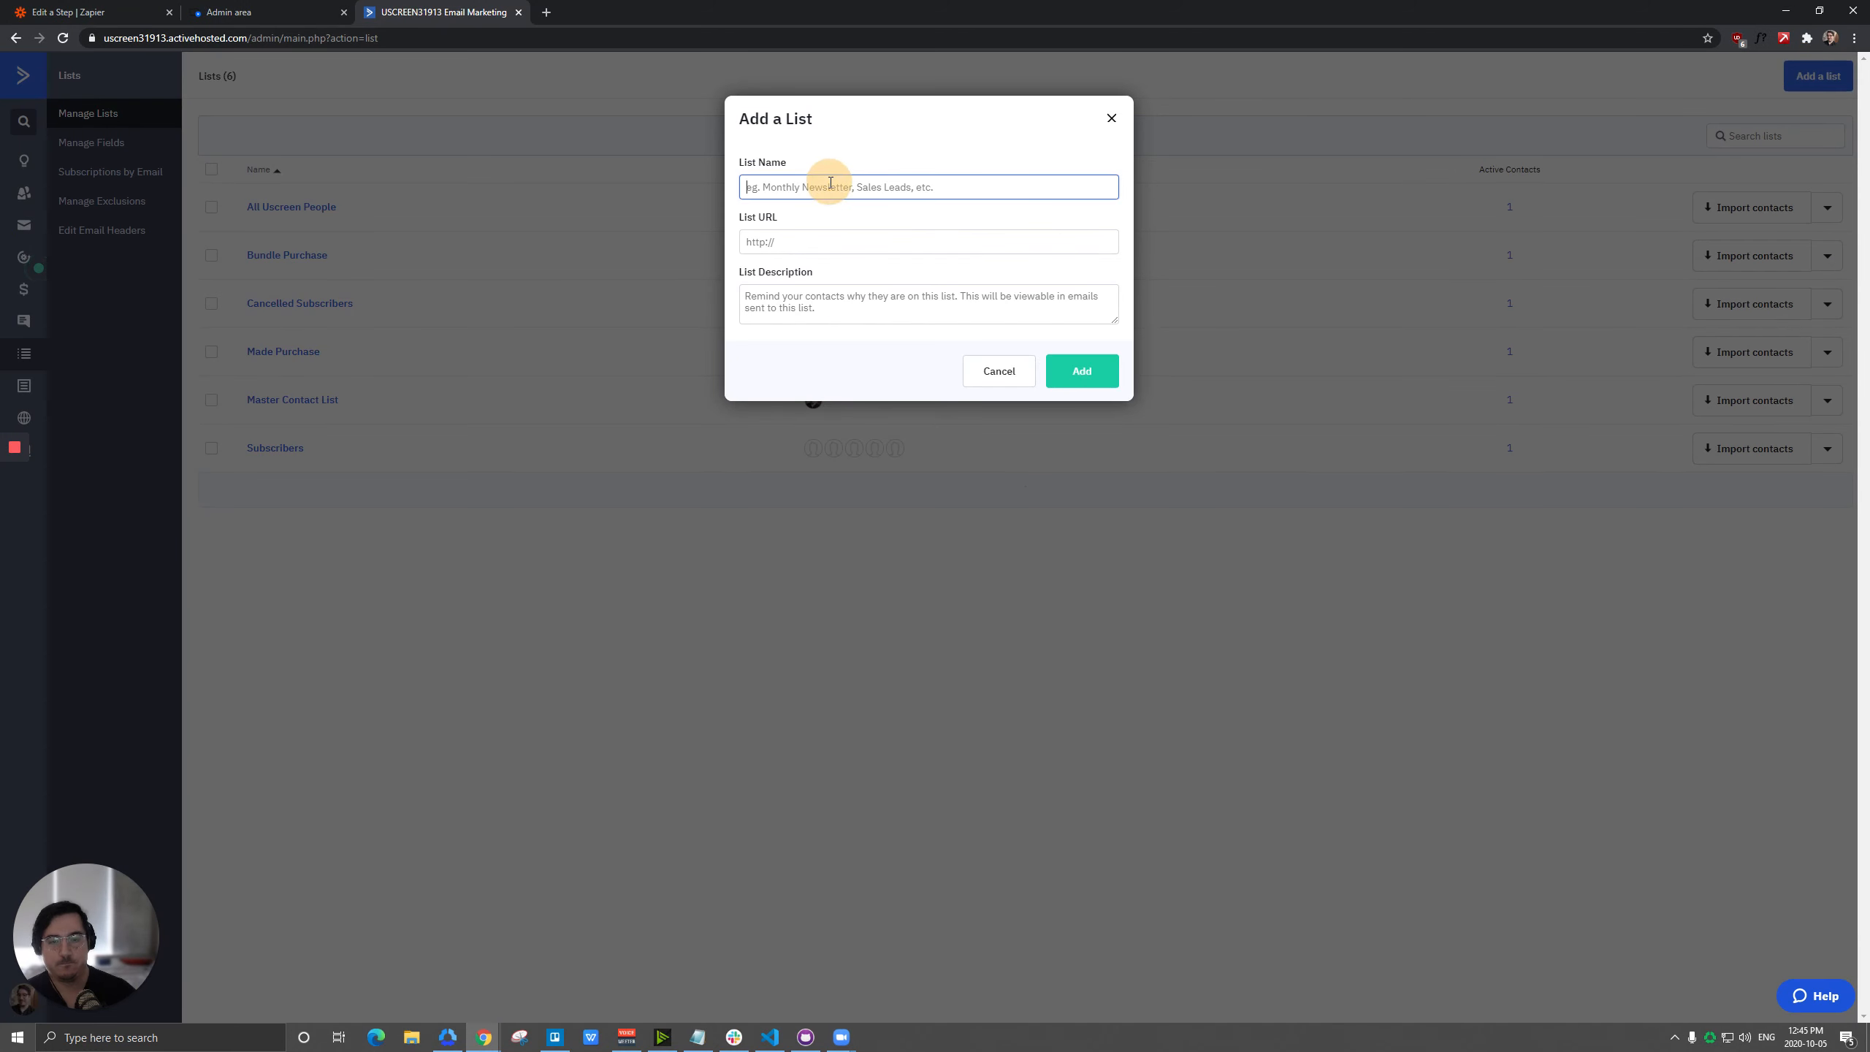
pyautogui.write('Trial Subscribers')
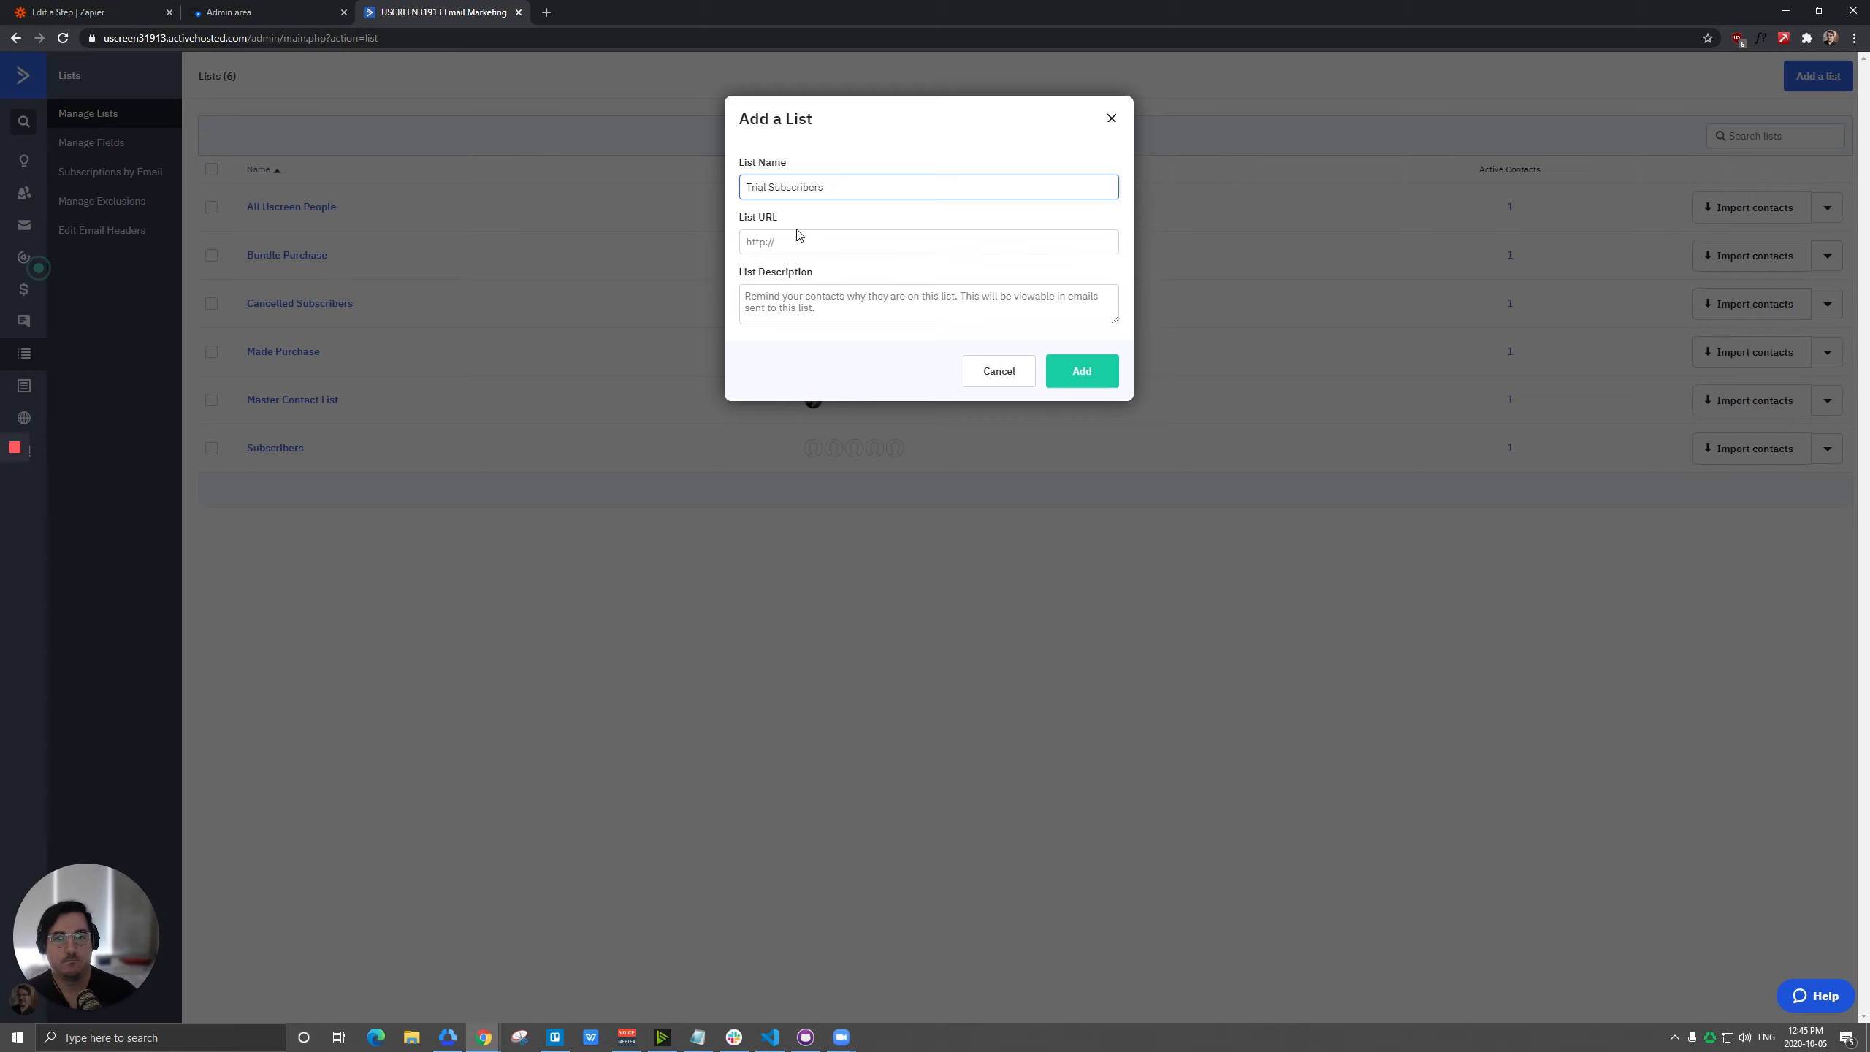
pyautogui.click(798, 237)
pyautogui.write('t')
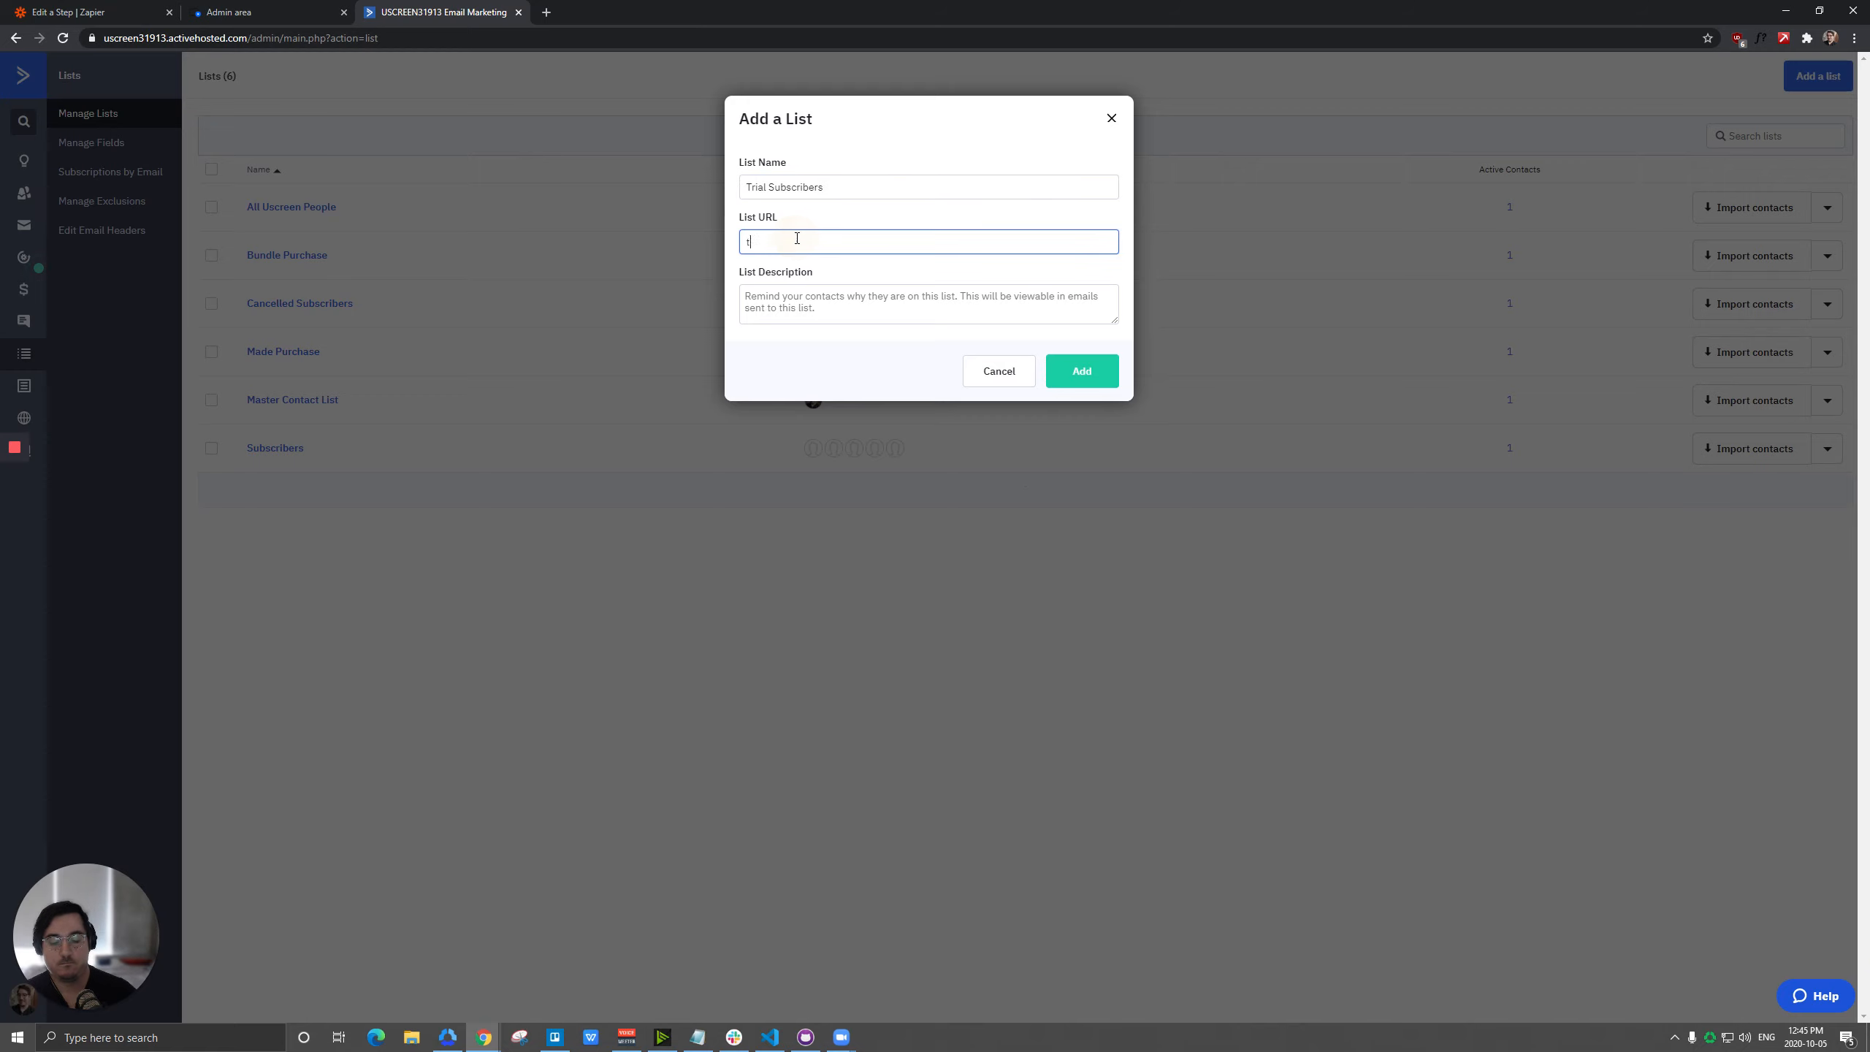
pyautogui.write('rial')
pyautogui.press('Tab')
pyautogui.write('2323')
pyautogui.click(1082, 370)
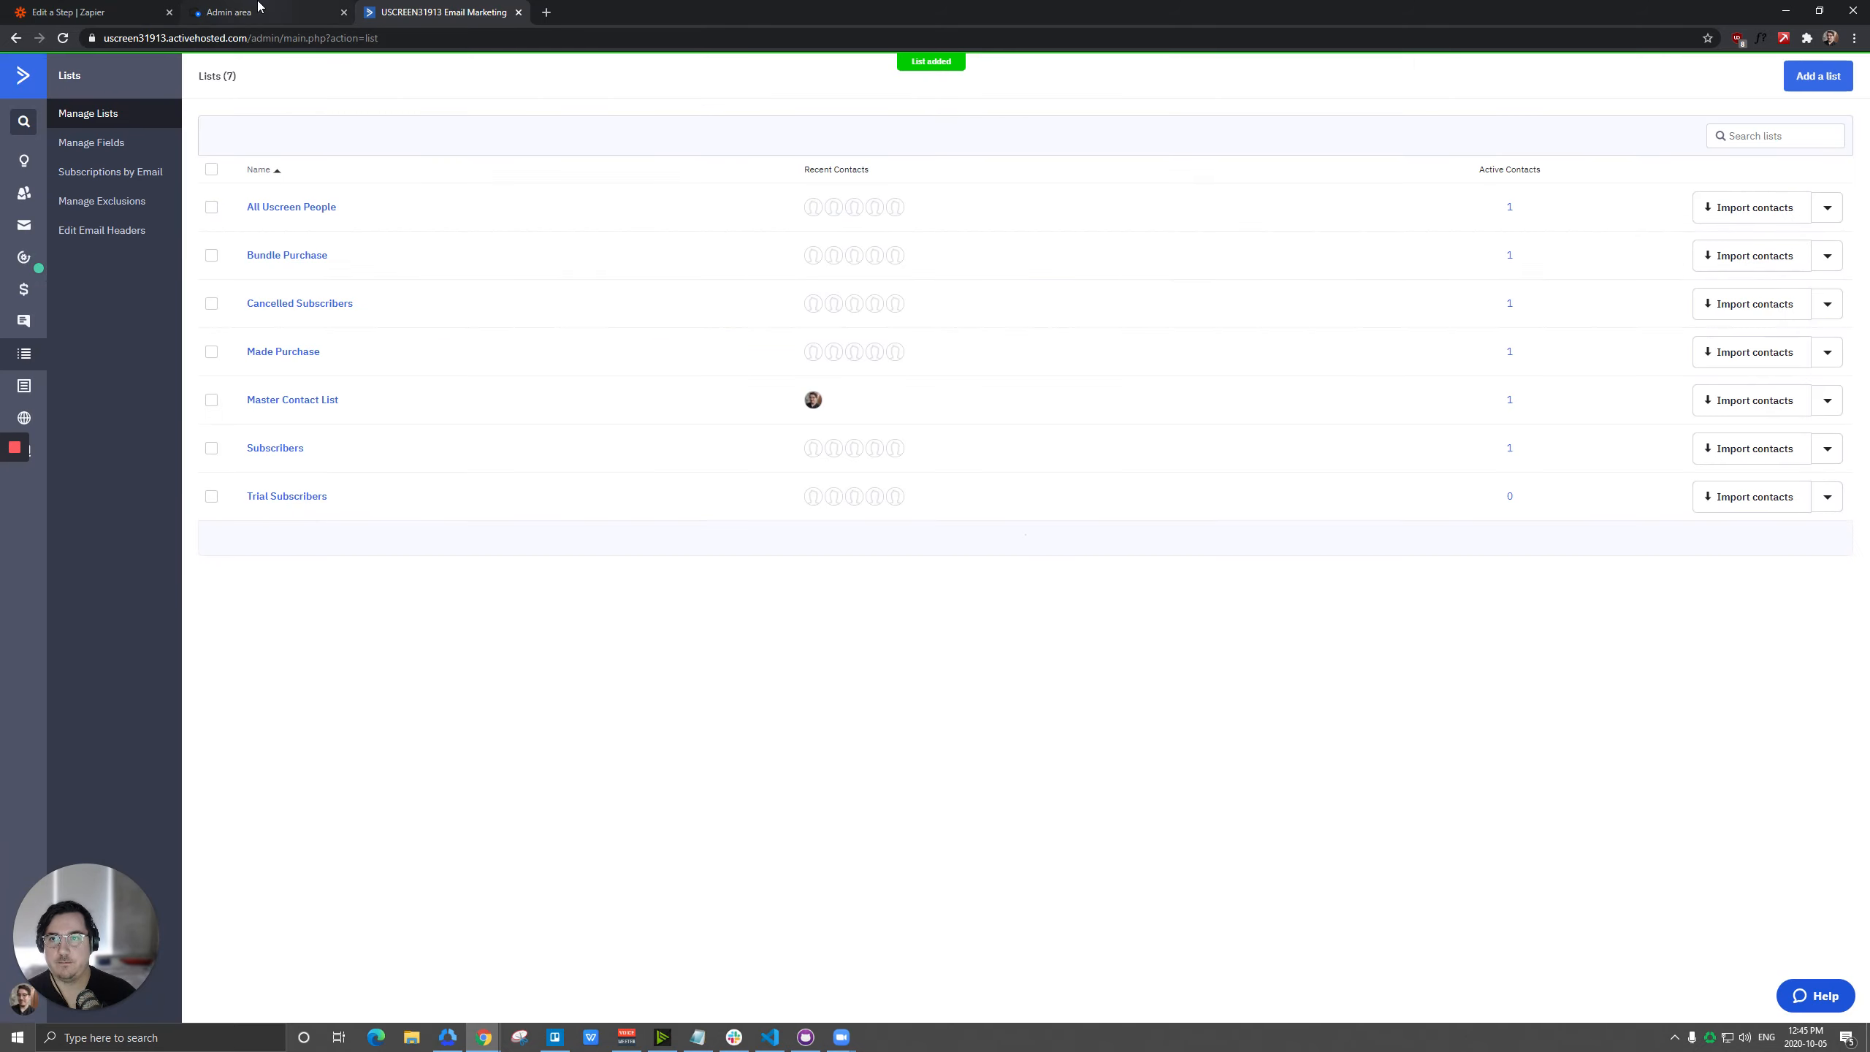
# Return to Zapier and set the new contact action's list to Trial Subscribers, loading more lists to find it.
pyautogui.click(45, 11)
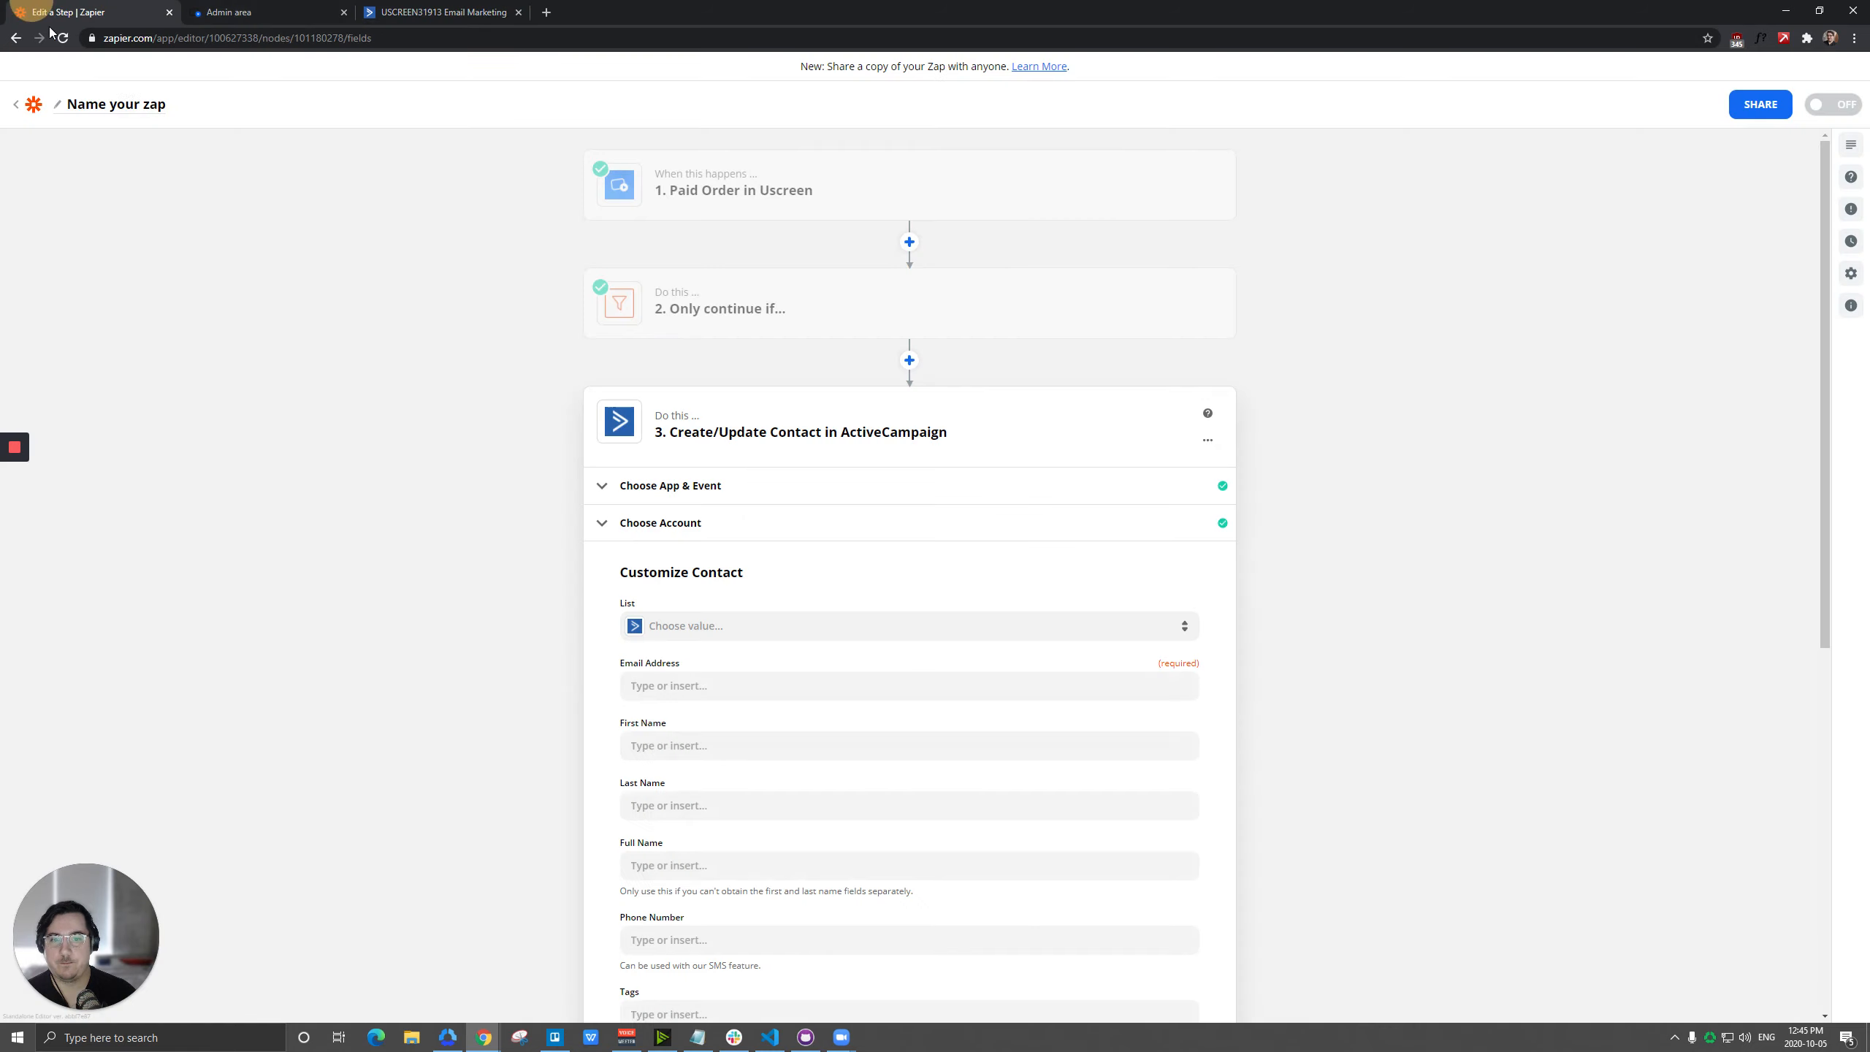
pyautogui.click(703, 626)
pyautogui.click(770, 979)
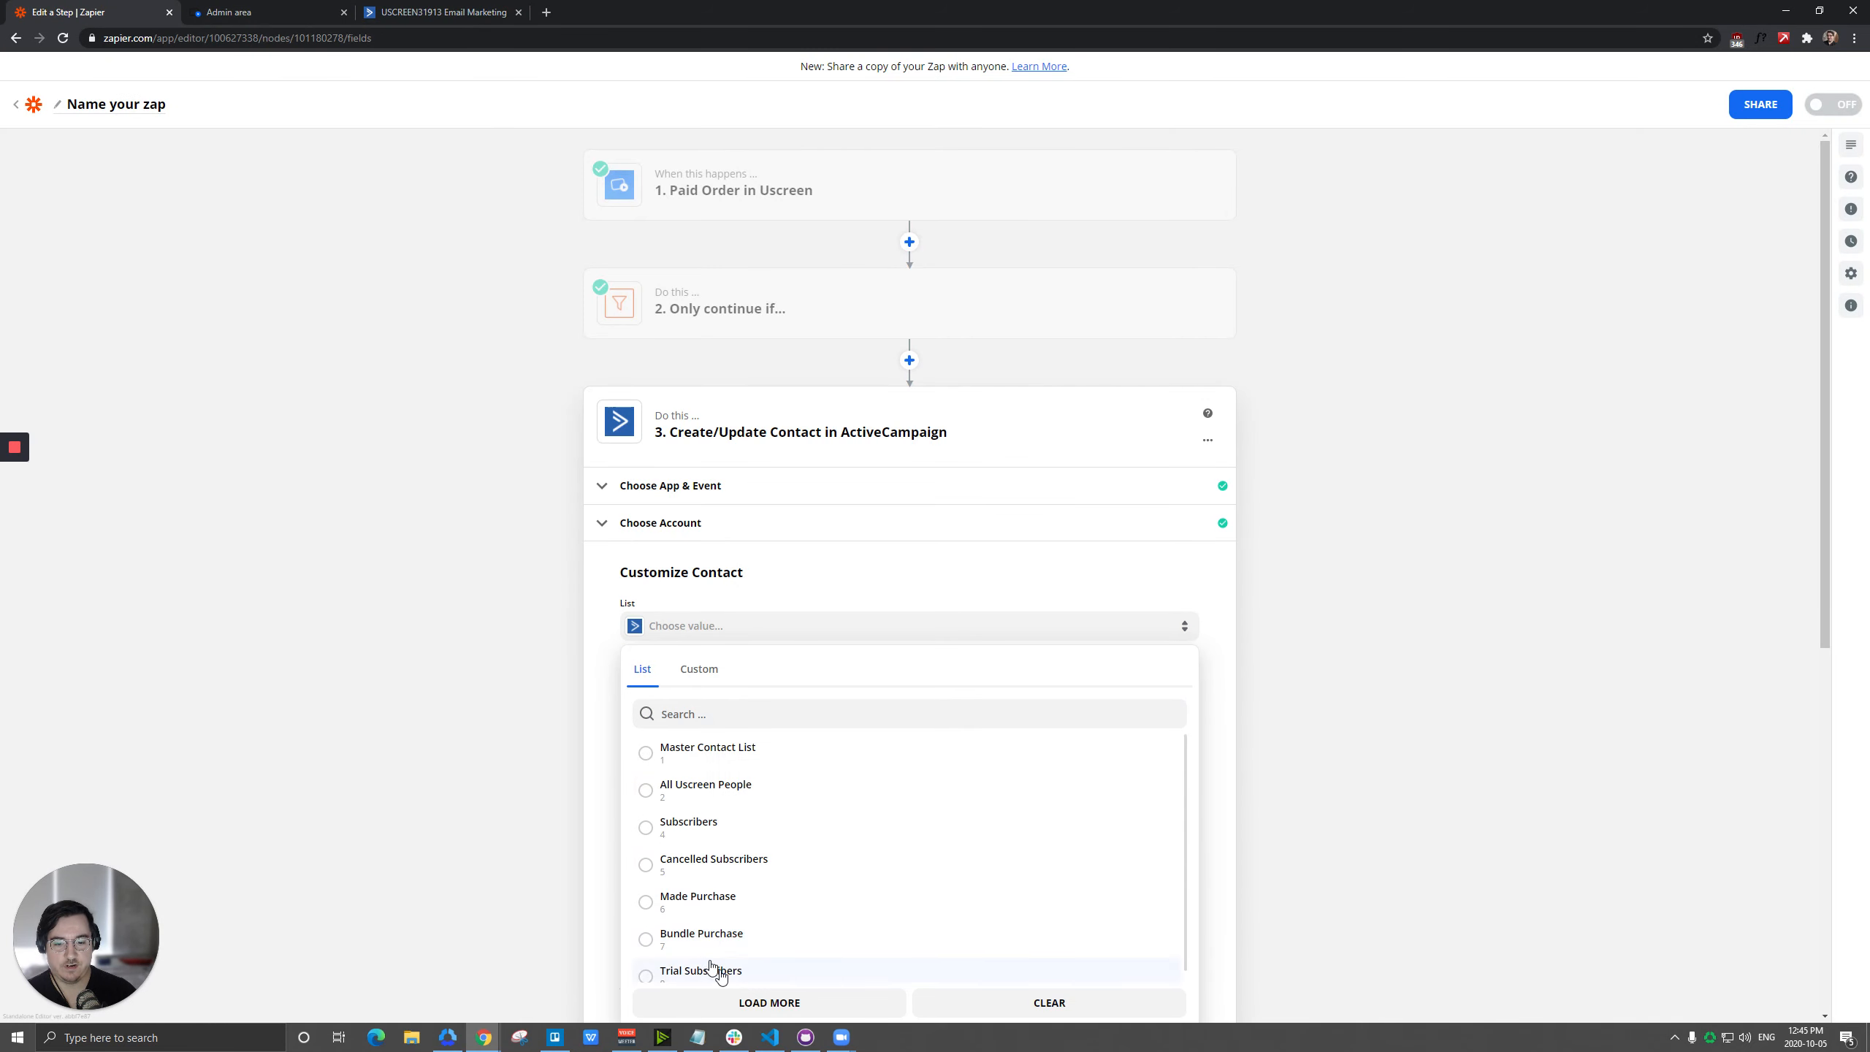
pyautogui.click(704, 968)
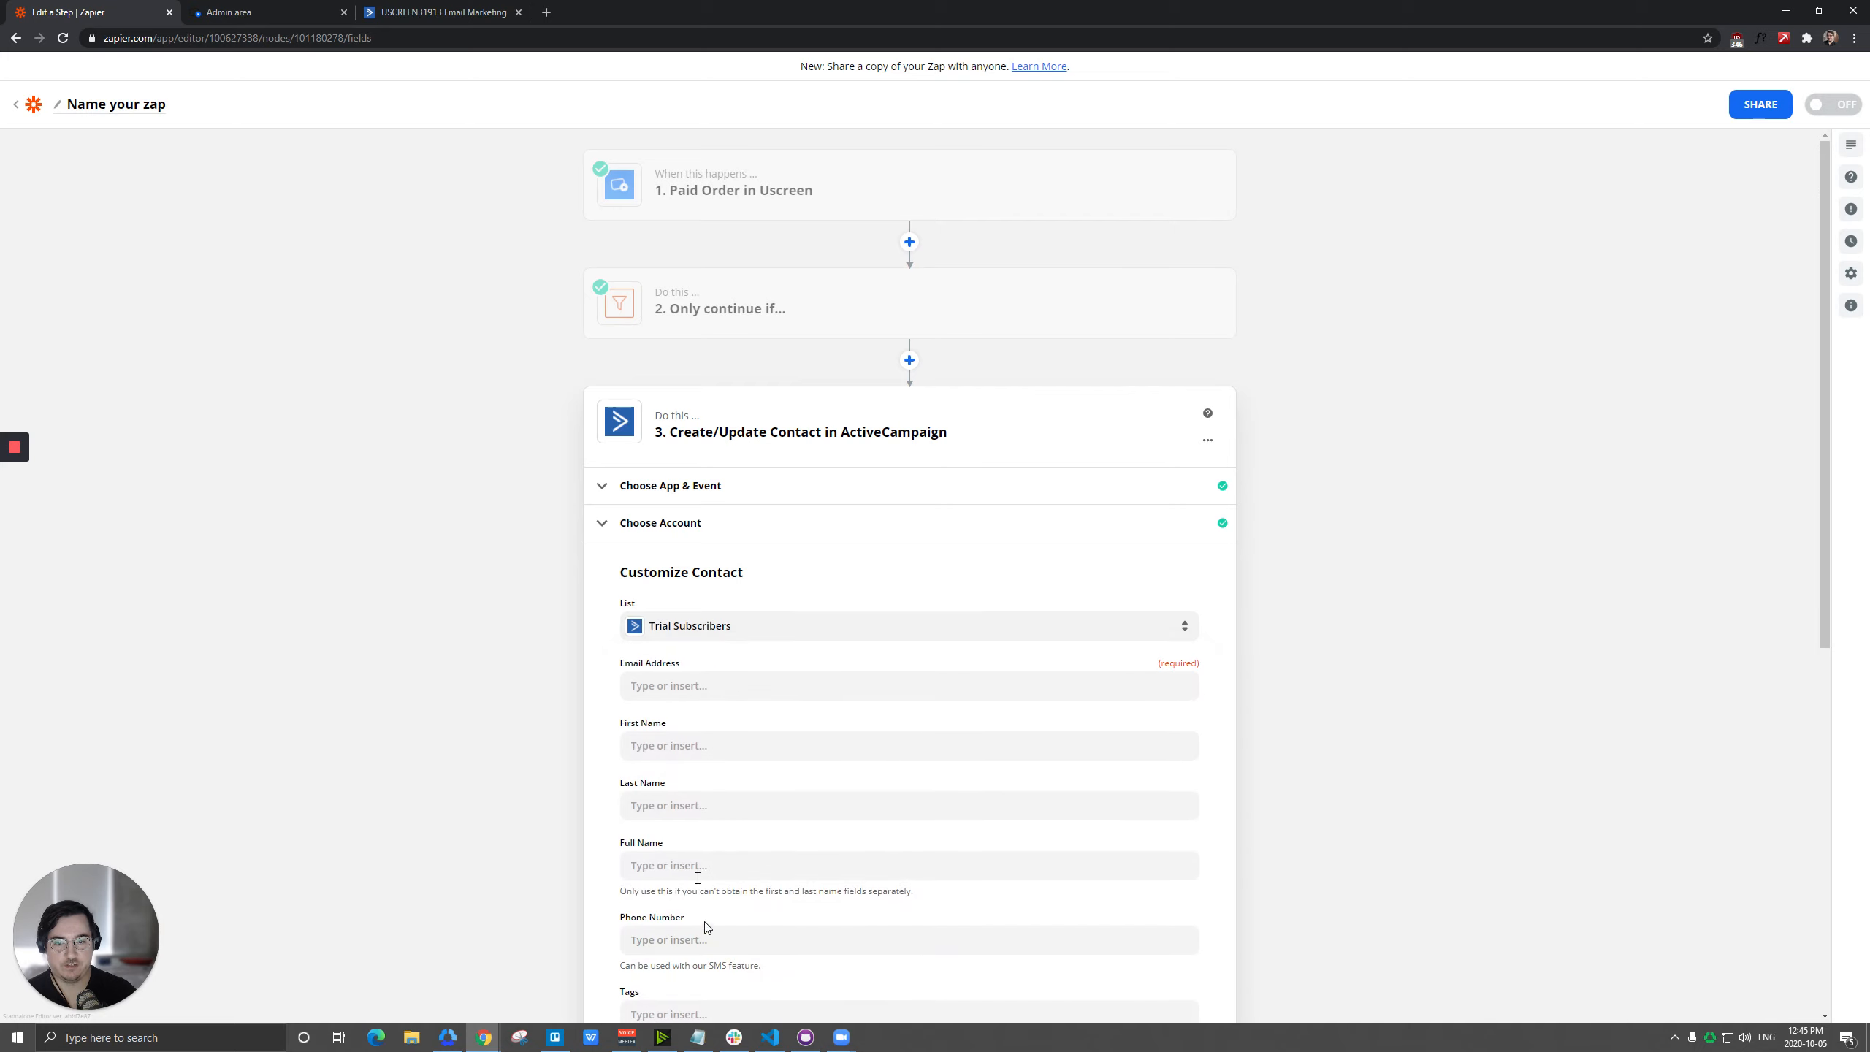
# Map the contact's Email Address to the Email value from the Uscreen paid order.
pyautogui.click(715, 691)
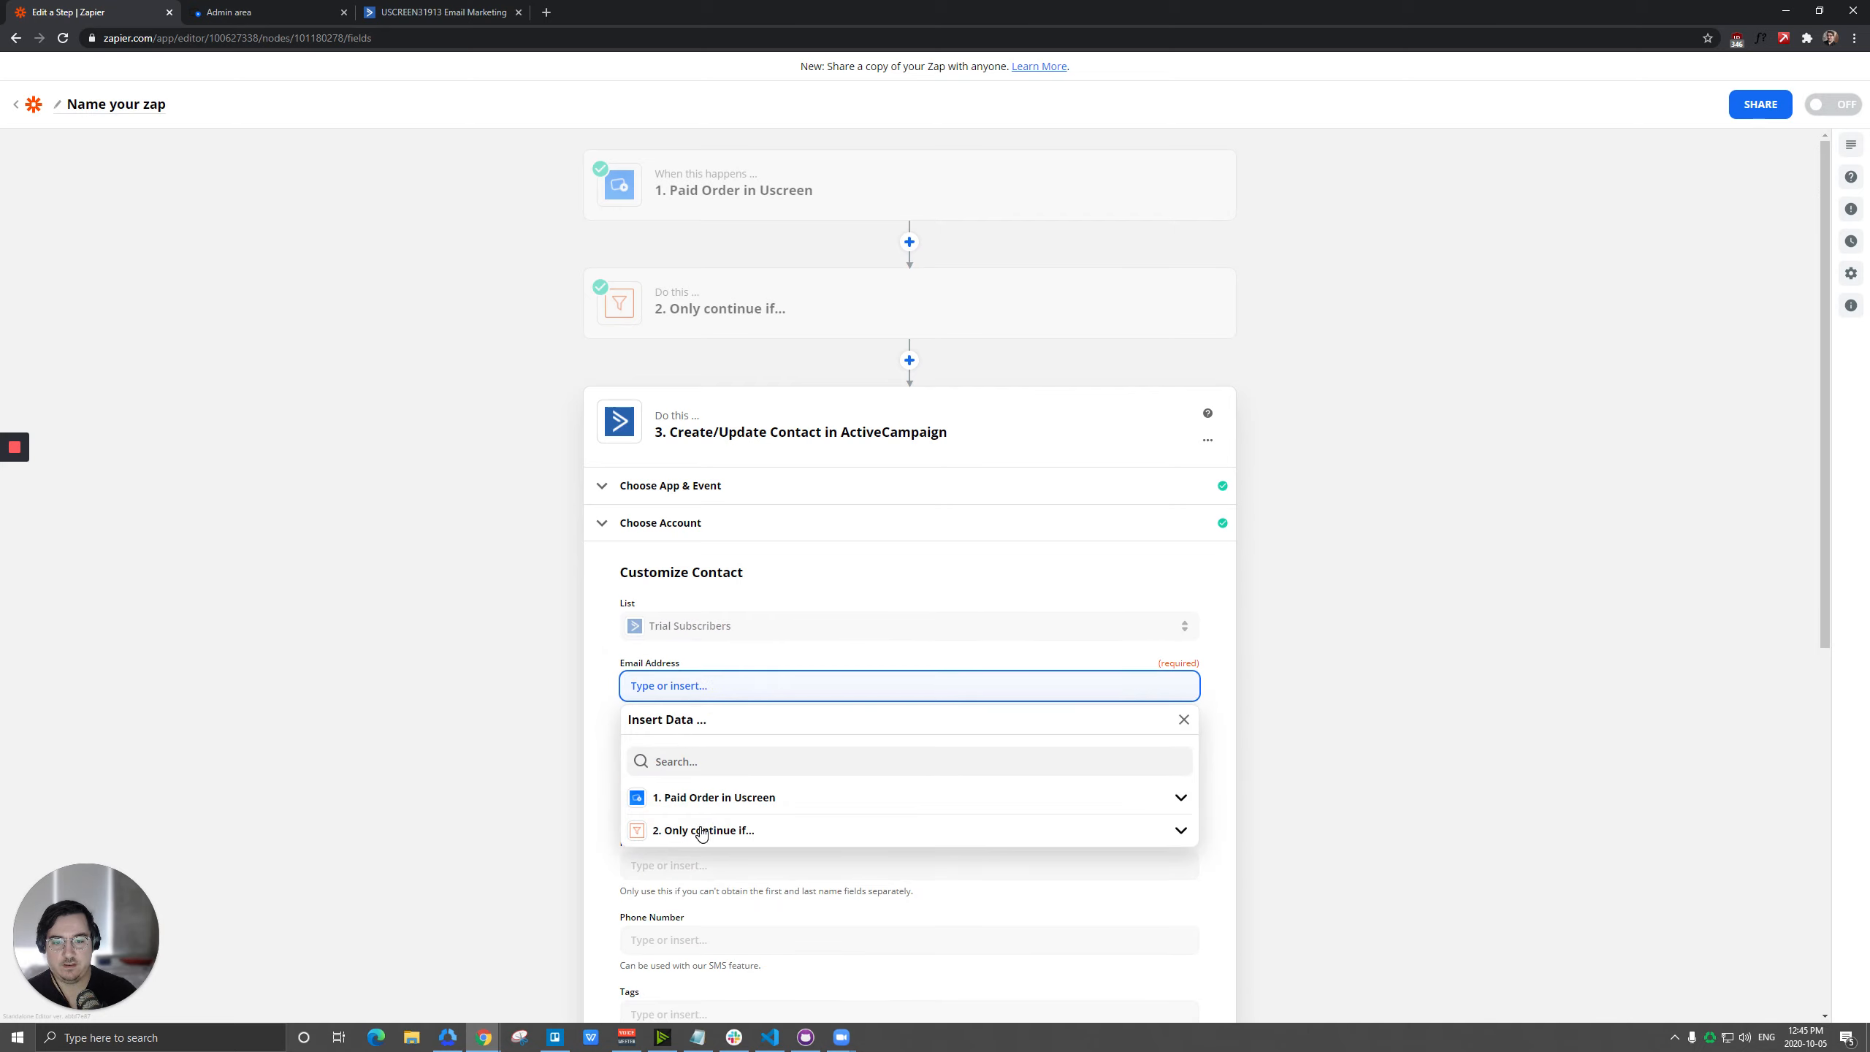
pyautogui.click(708, 799)
pyautogui.click(689, 879)
pyautogui.click(600, 759)
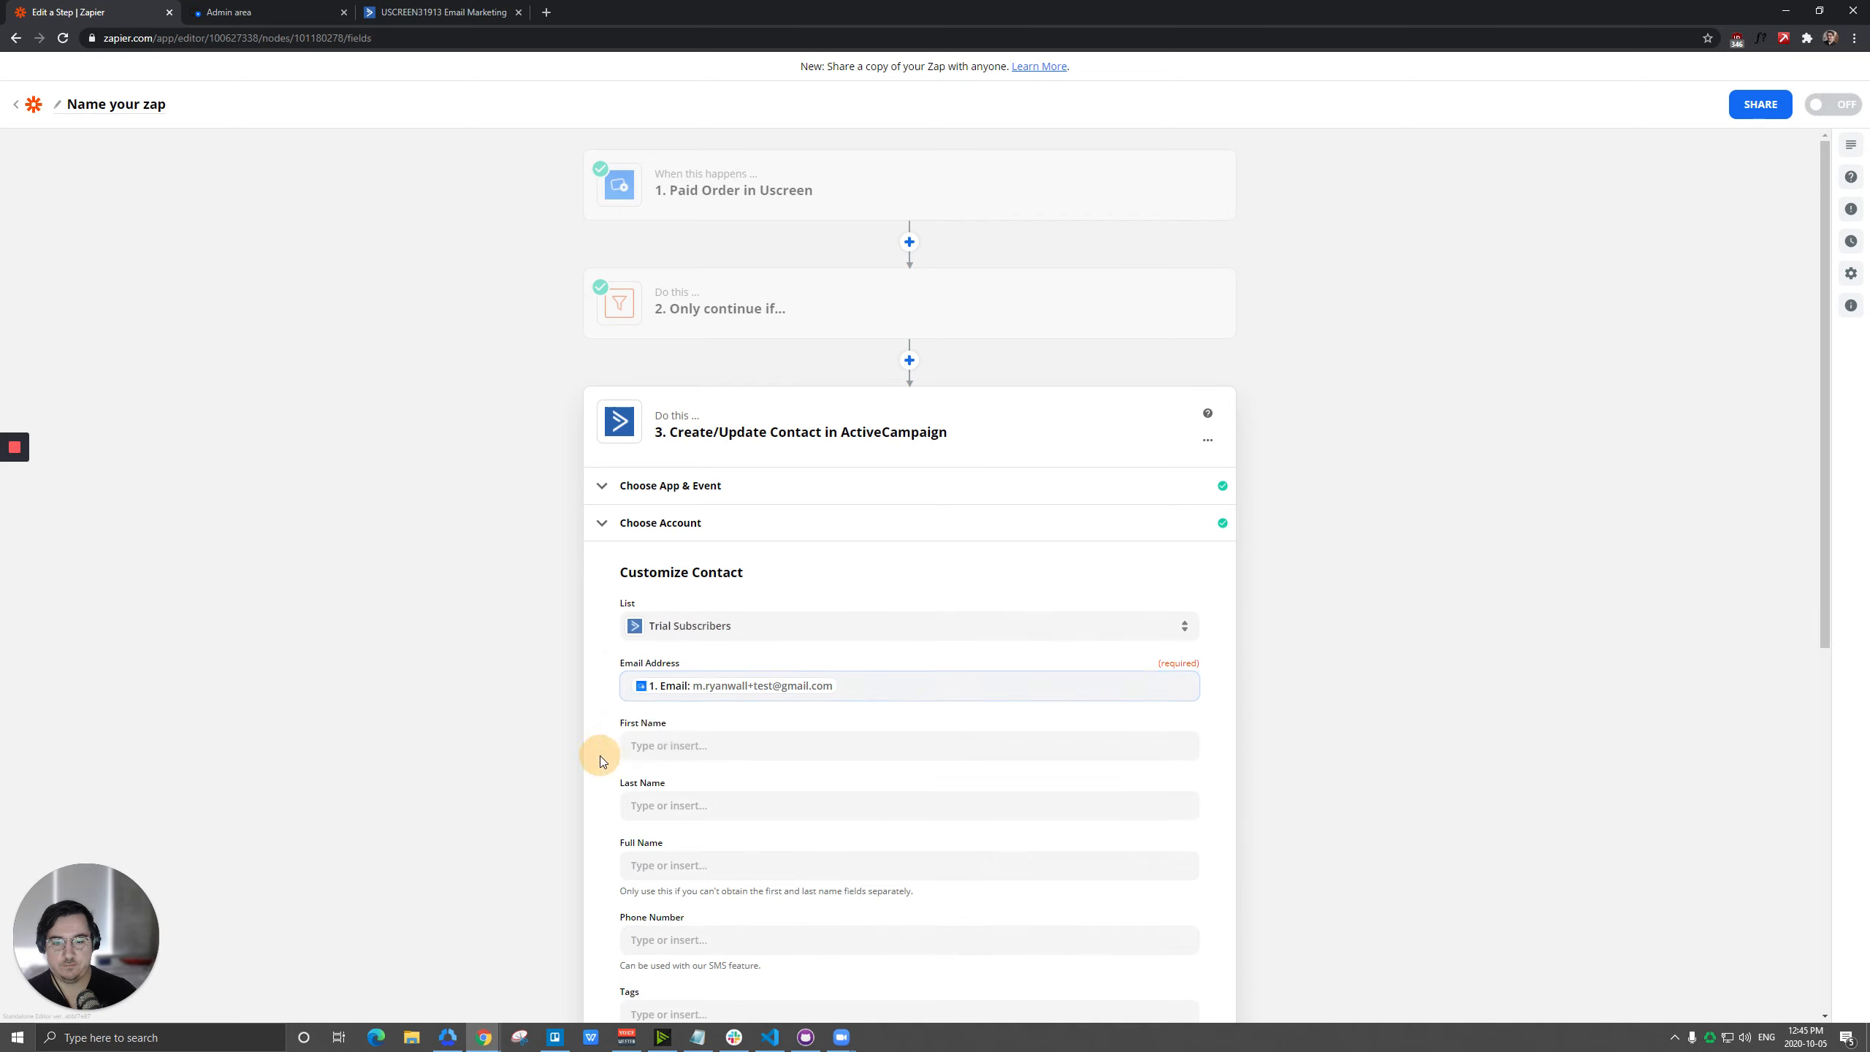
# Map the contact's Full Name to the paid order's Name value and send a test contact to ActiveCampaign.
pyautogui.scroll(-1, 599, 759)
pyautogui.click(723, 791)
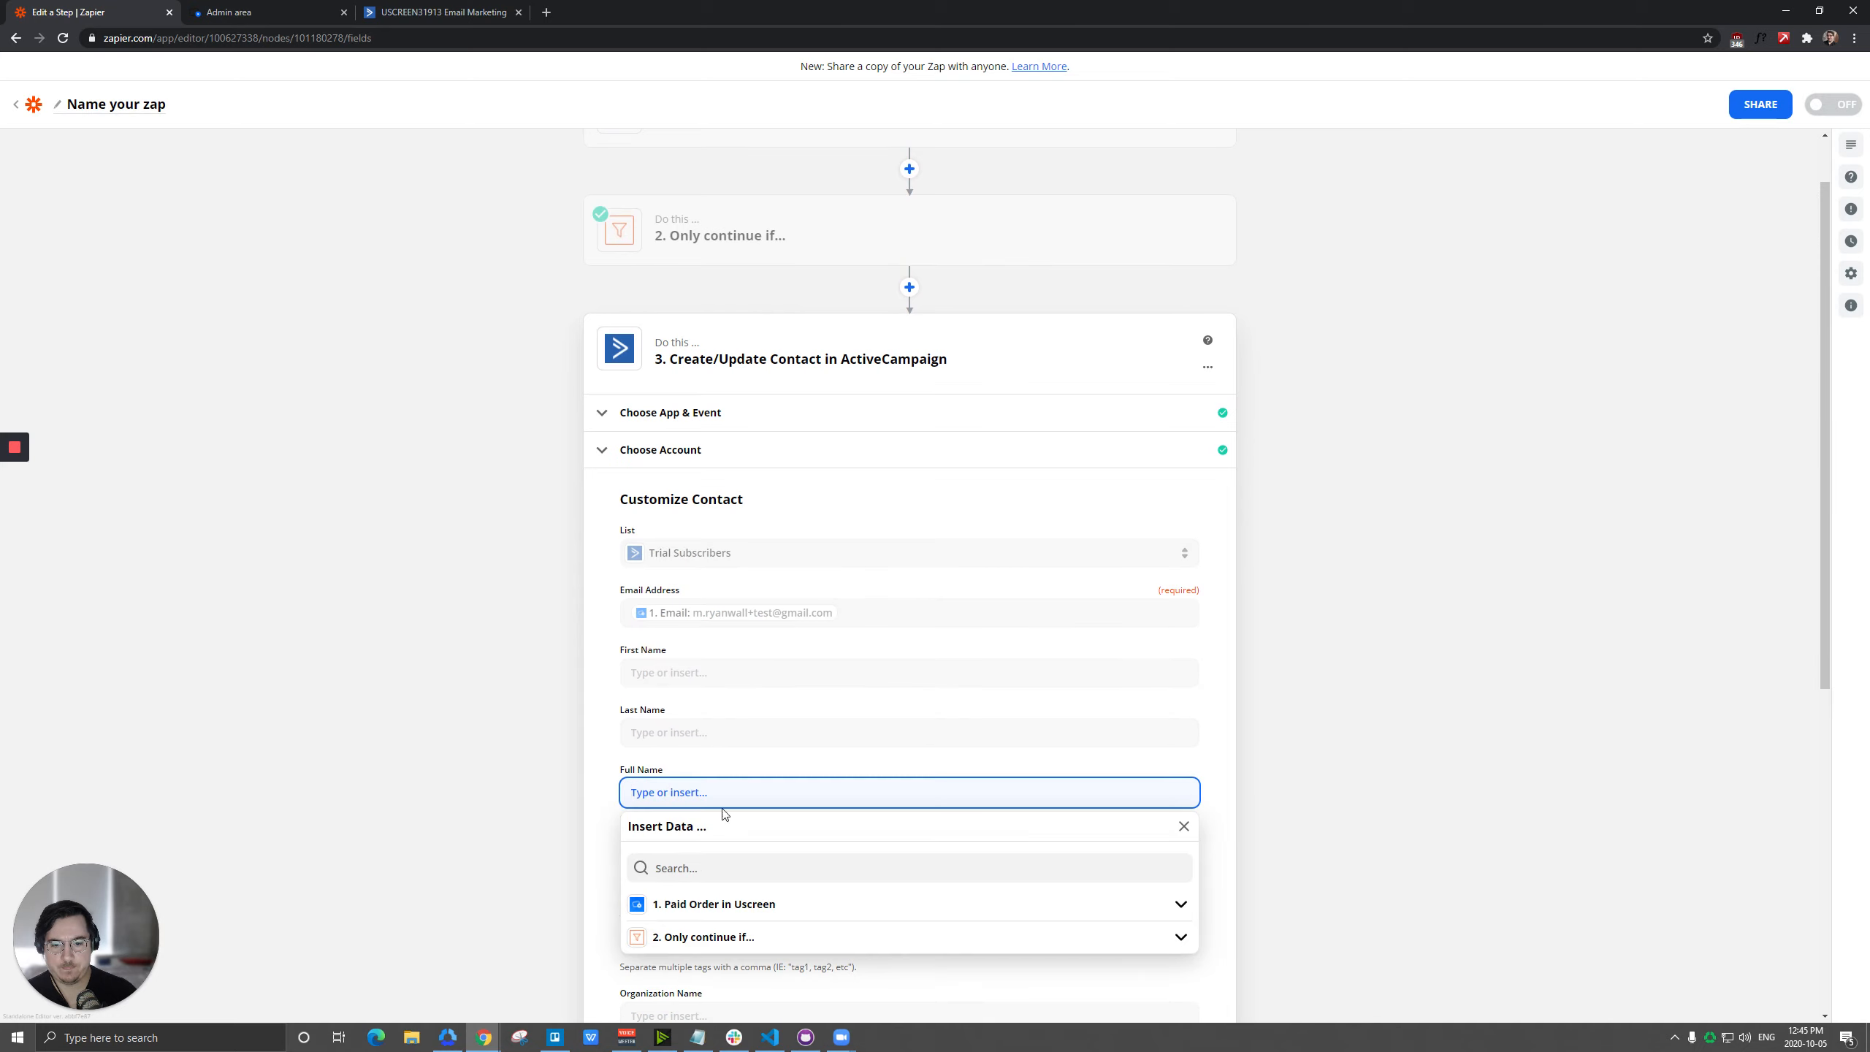
pyautogui.click(712, 906)
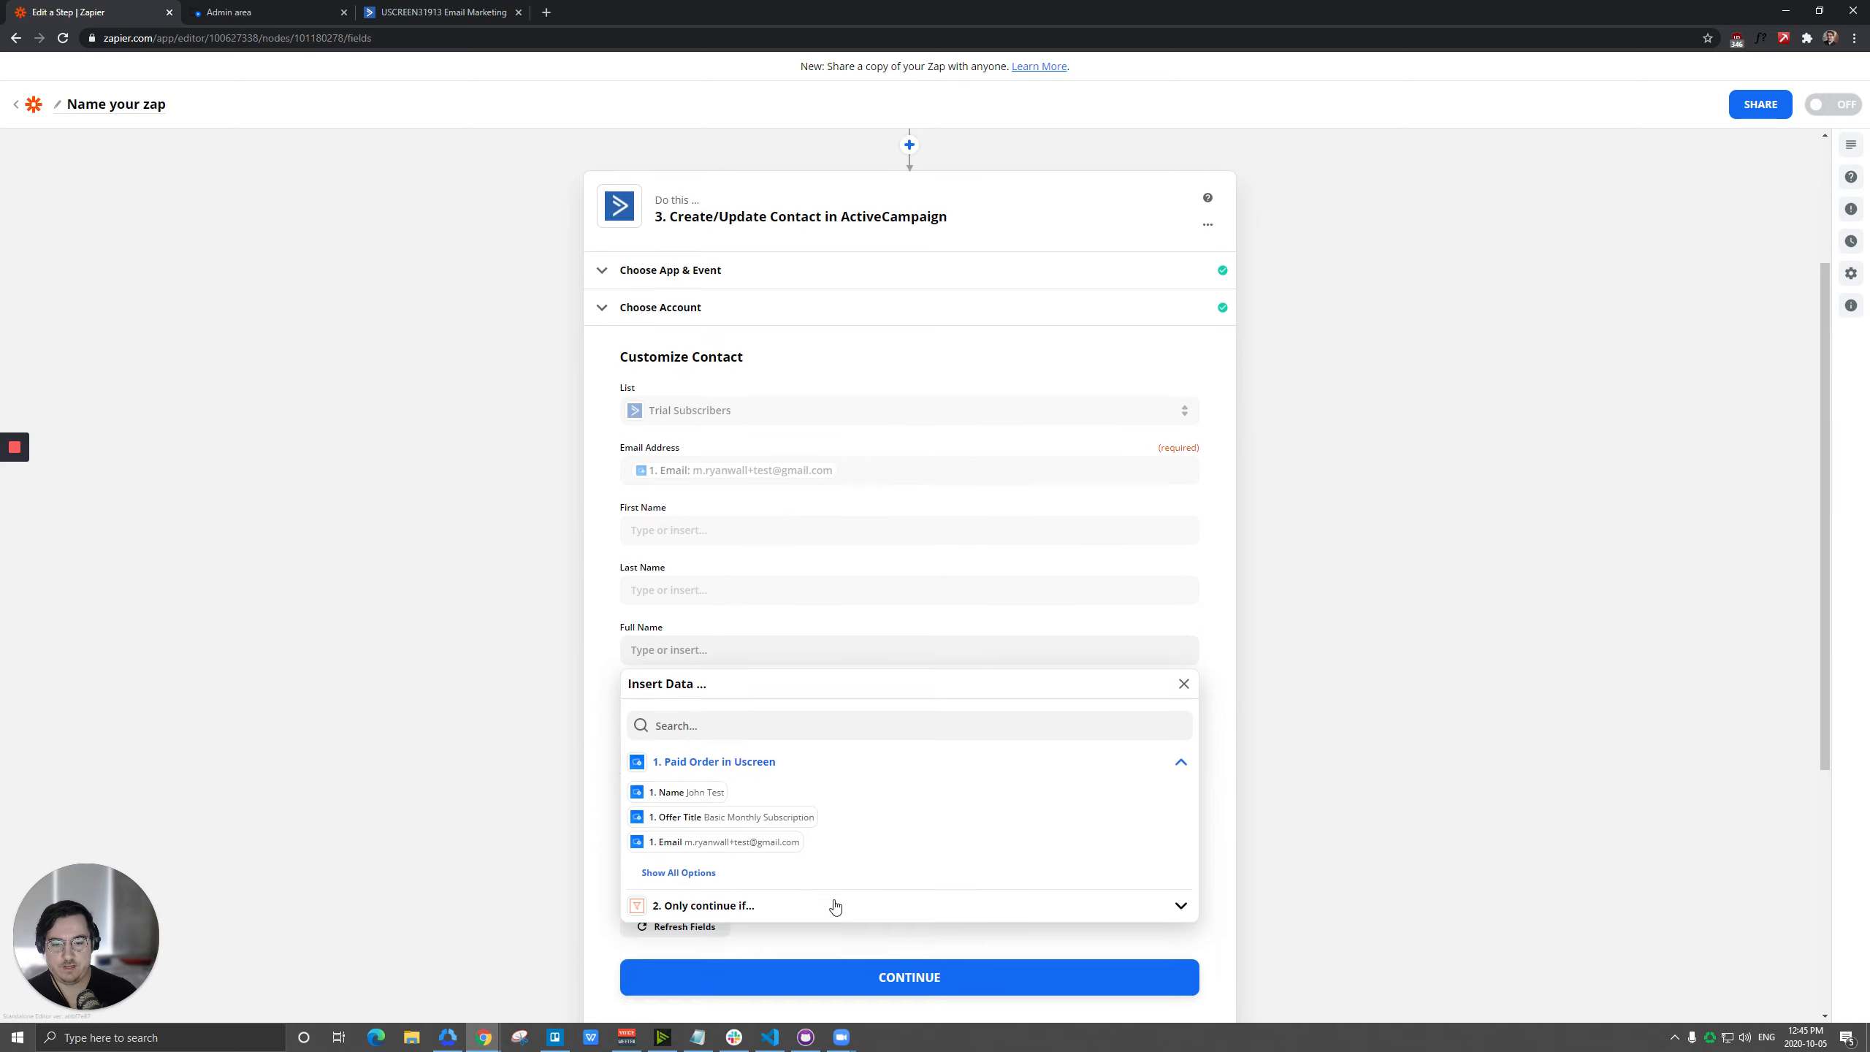
pyautogui.click(670, 788)
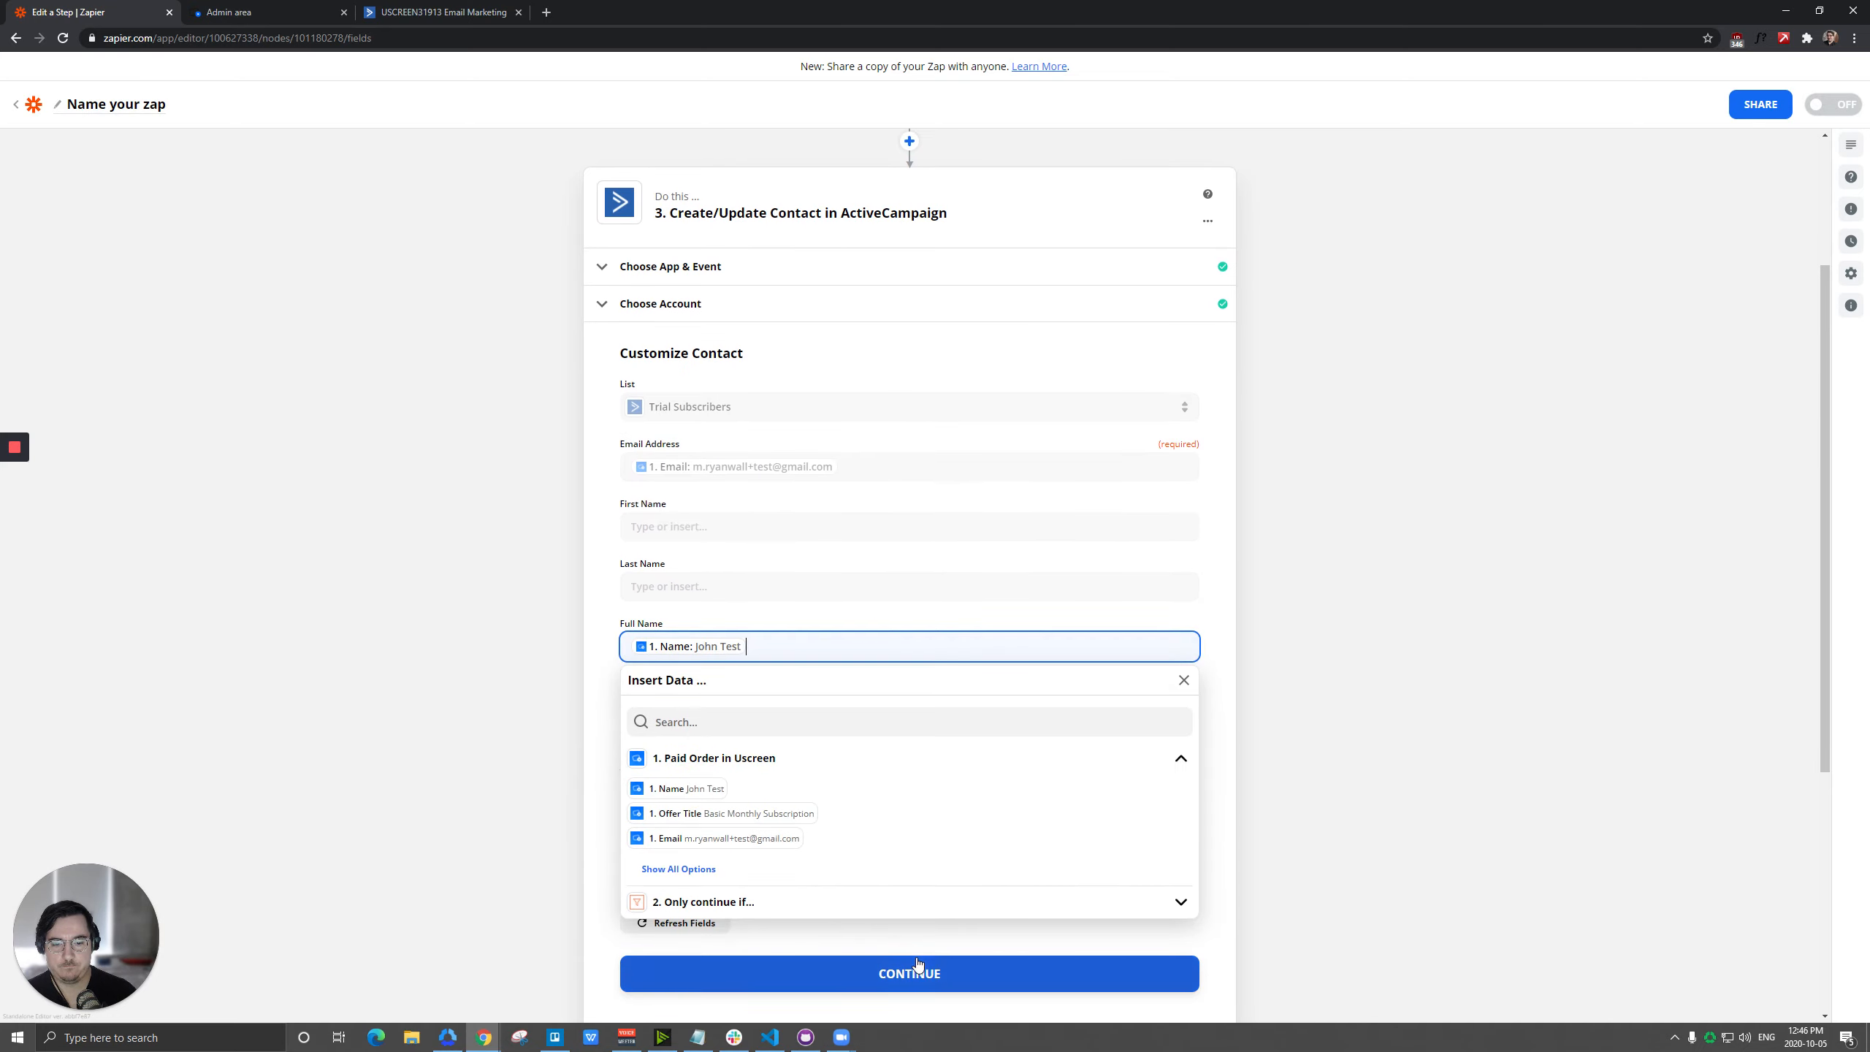
pyautogui.click(912, 972)
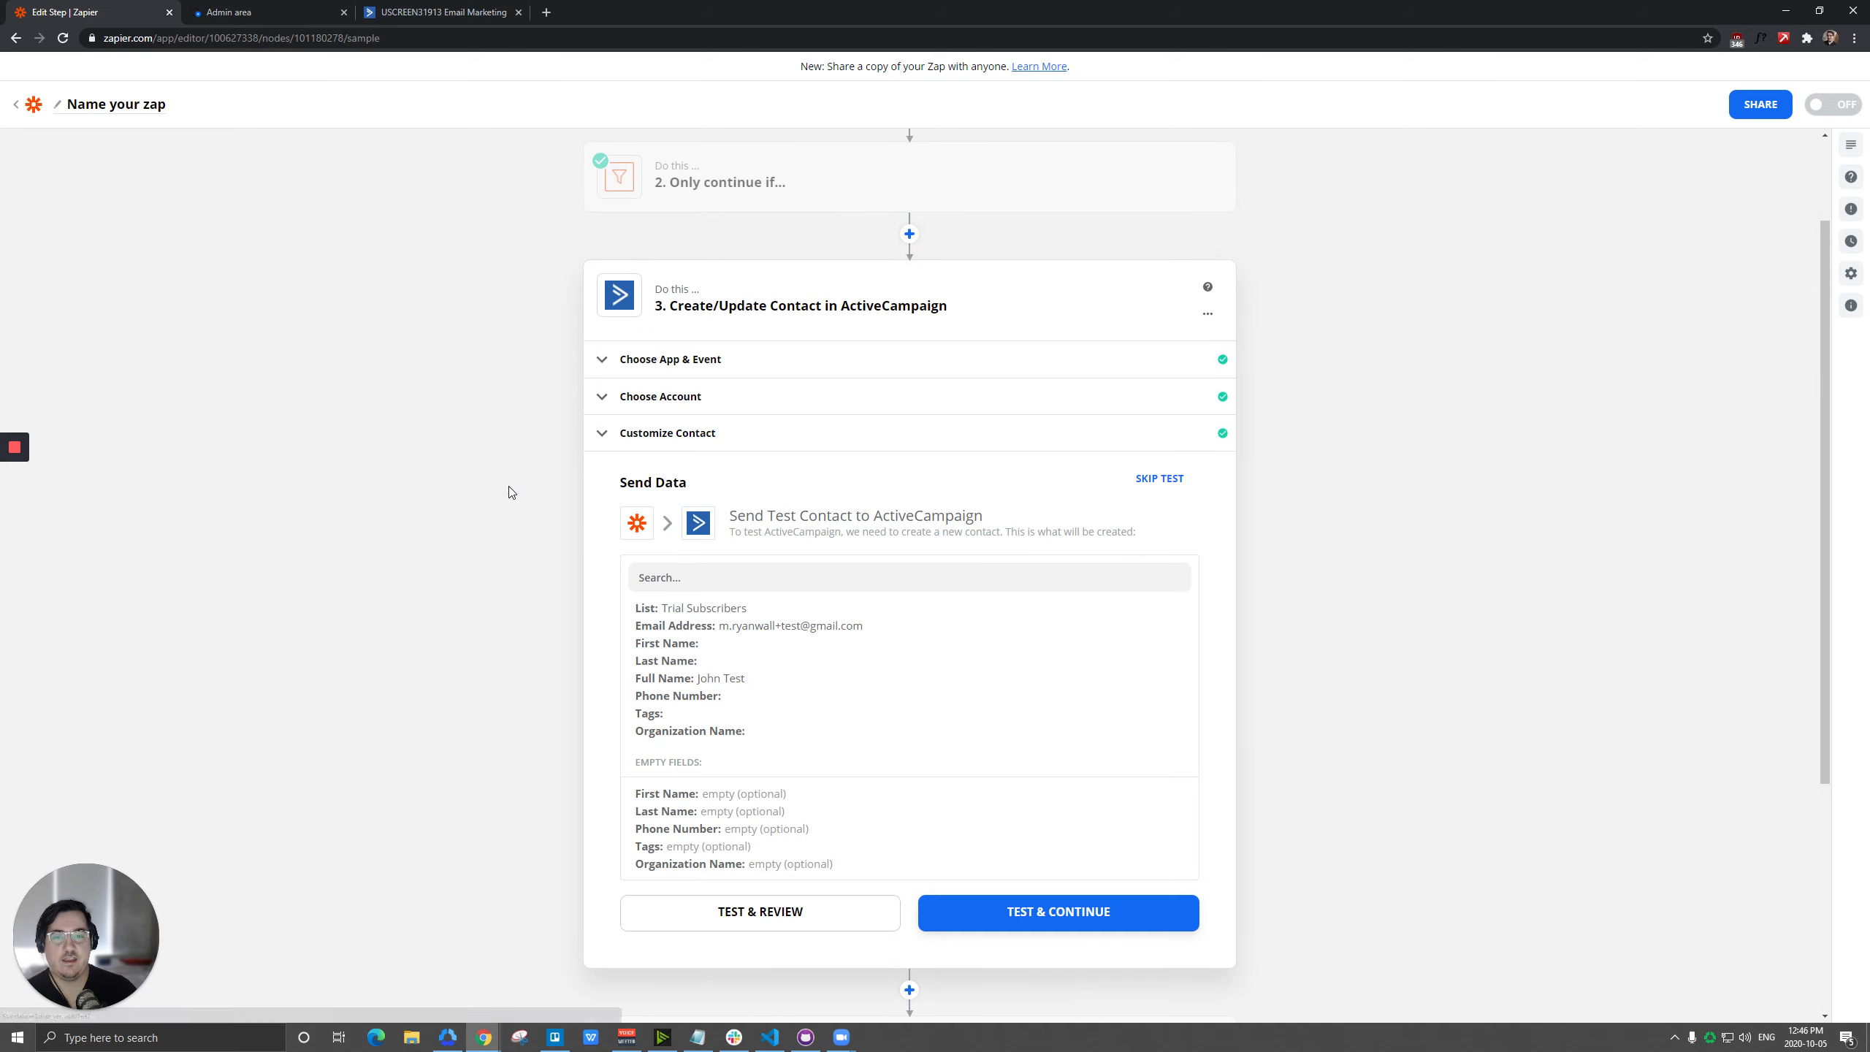
pyautogui.click(767, 917)
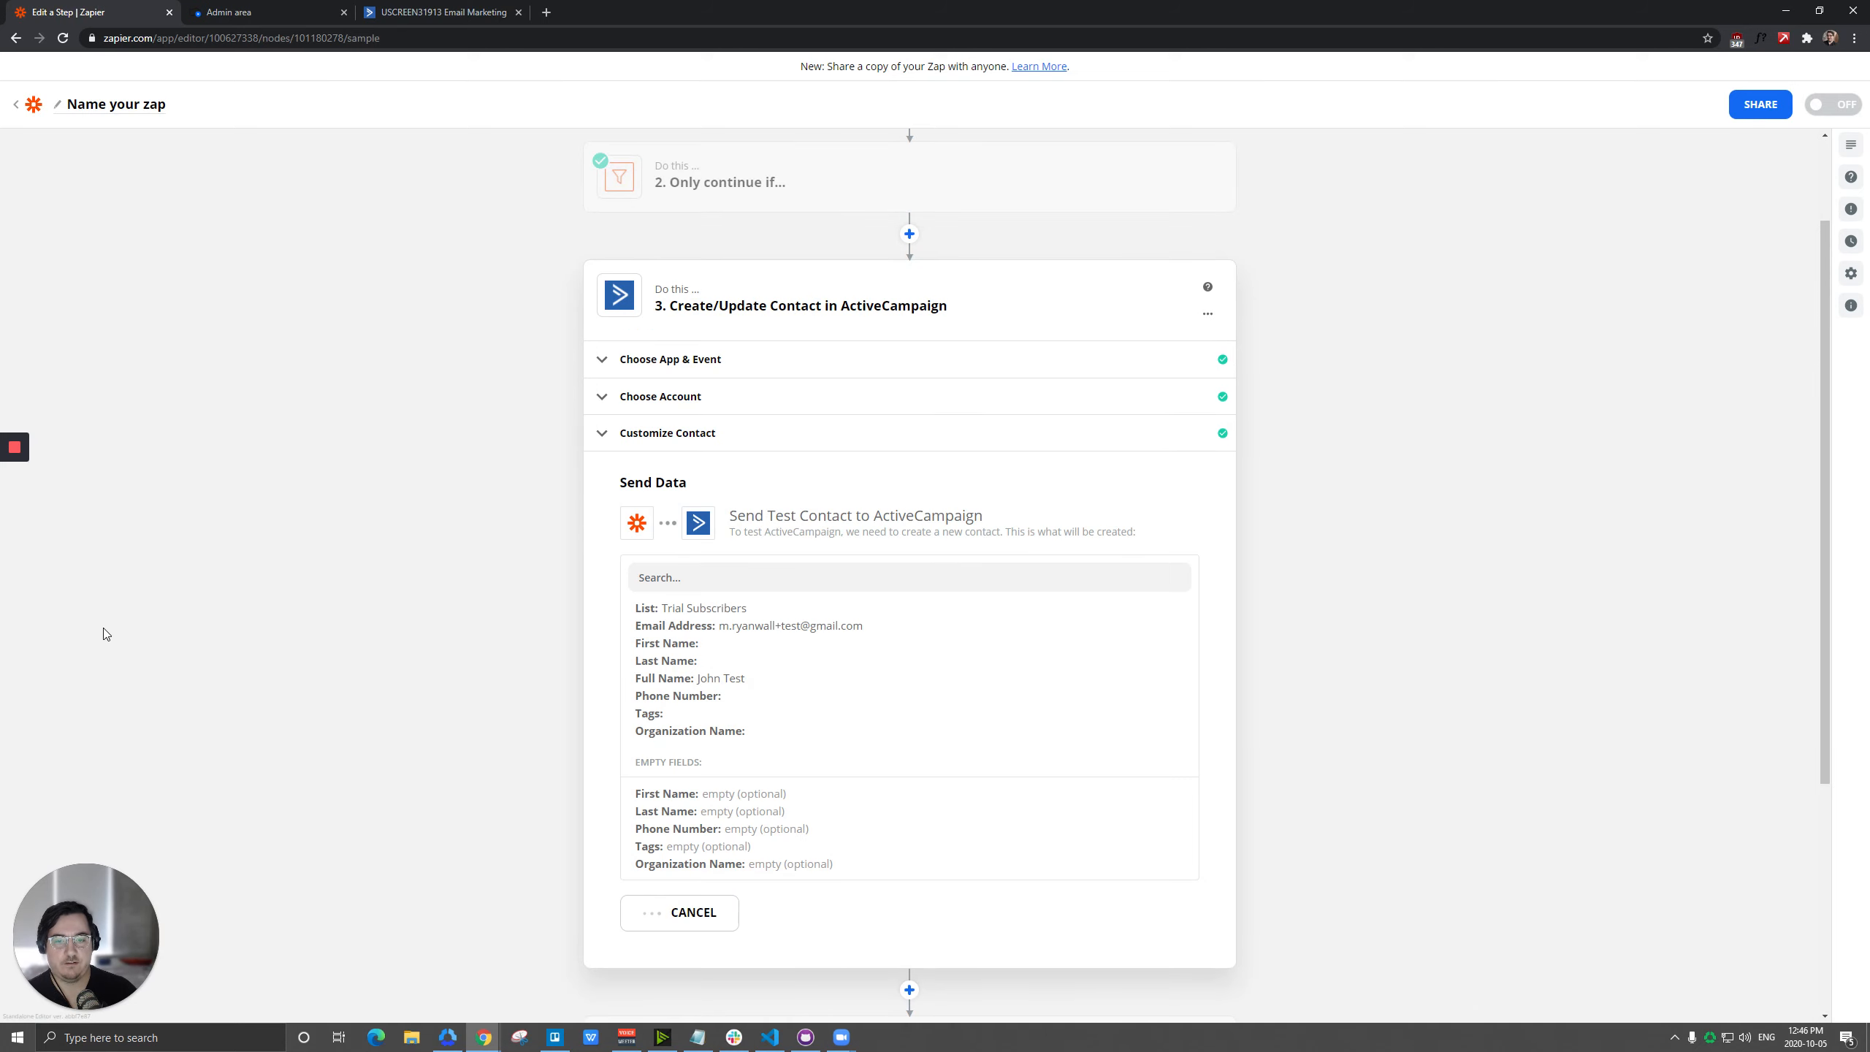
# Review the contact settings of the final ActiveCampaign action after the delay.
pyautogui.scroll(-4, 731, 656)
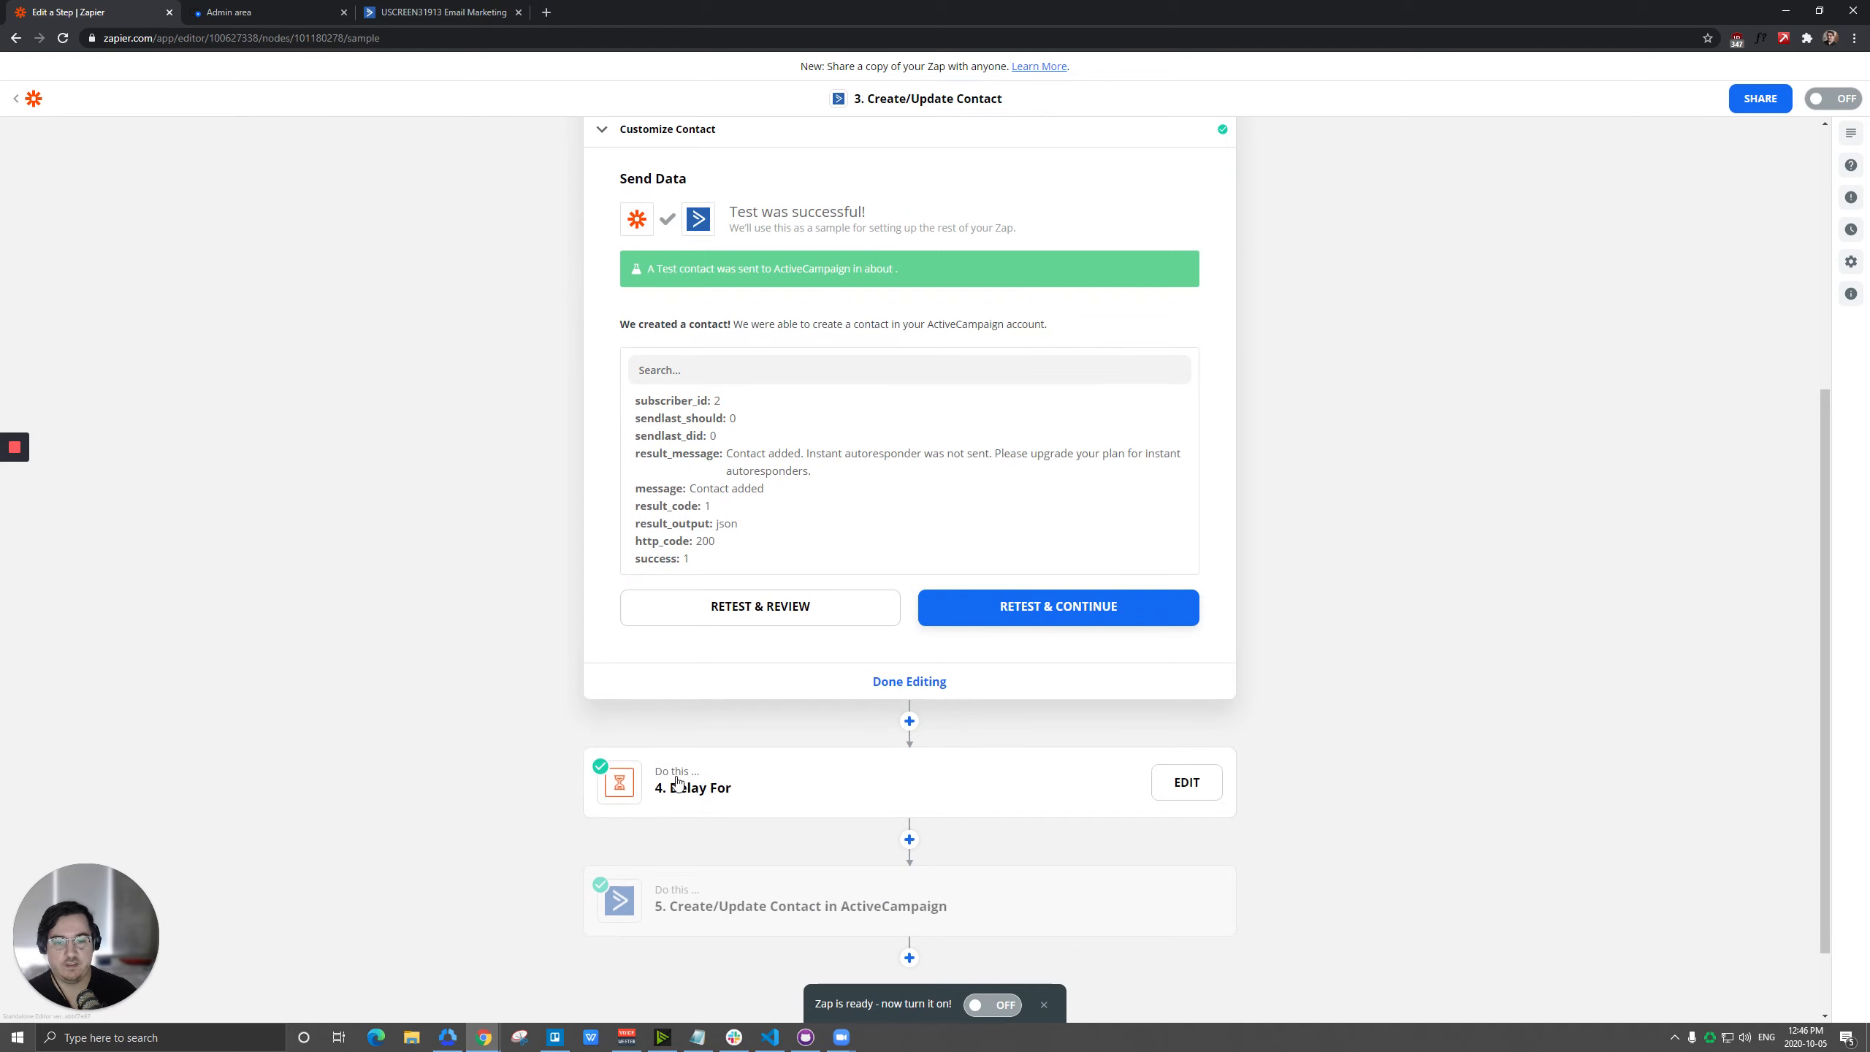
pyautogui.click(737, 900)
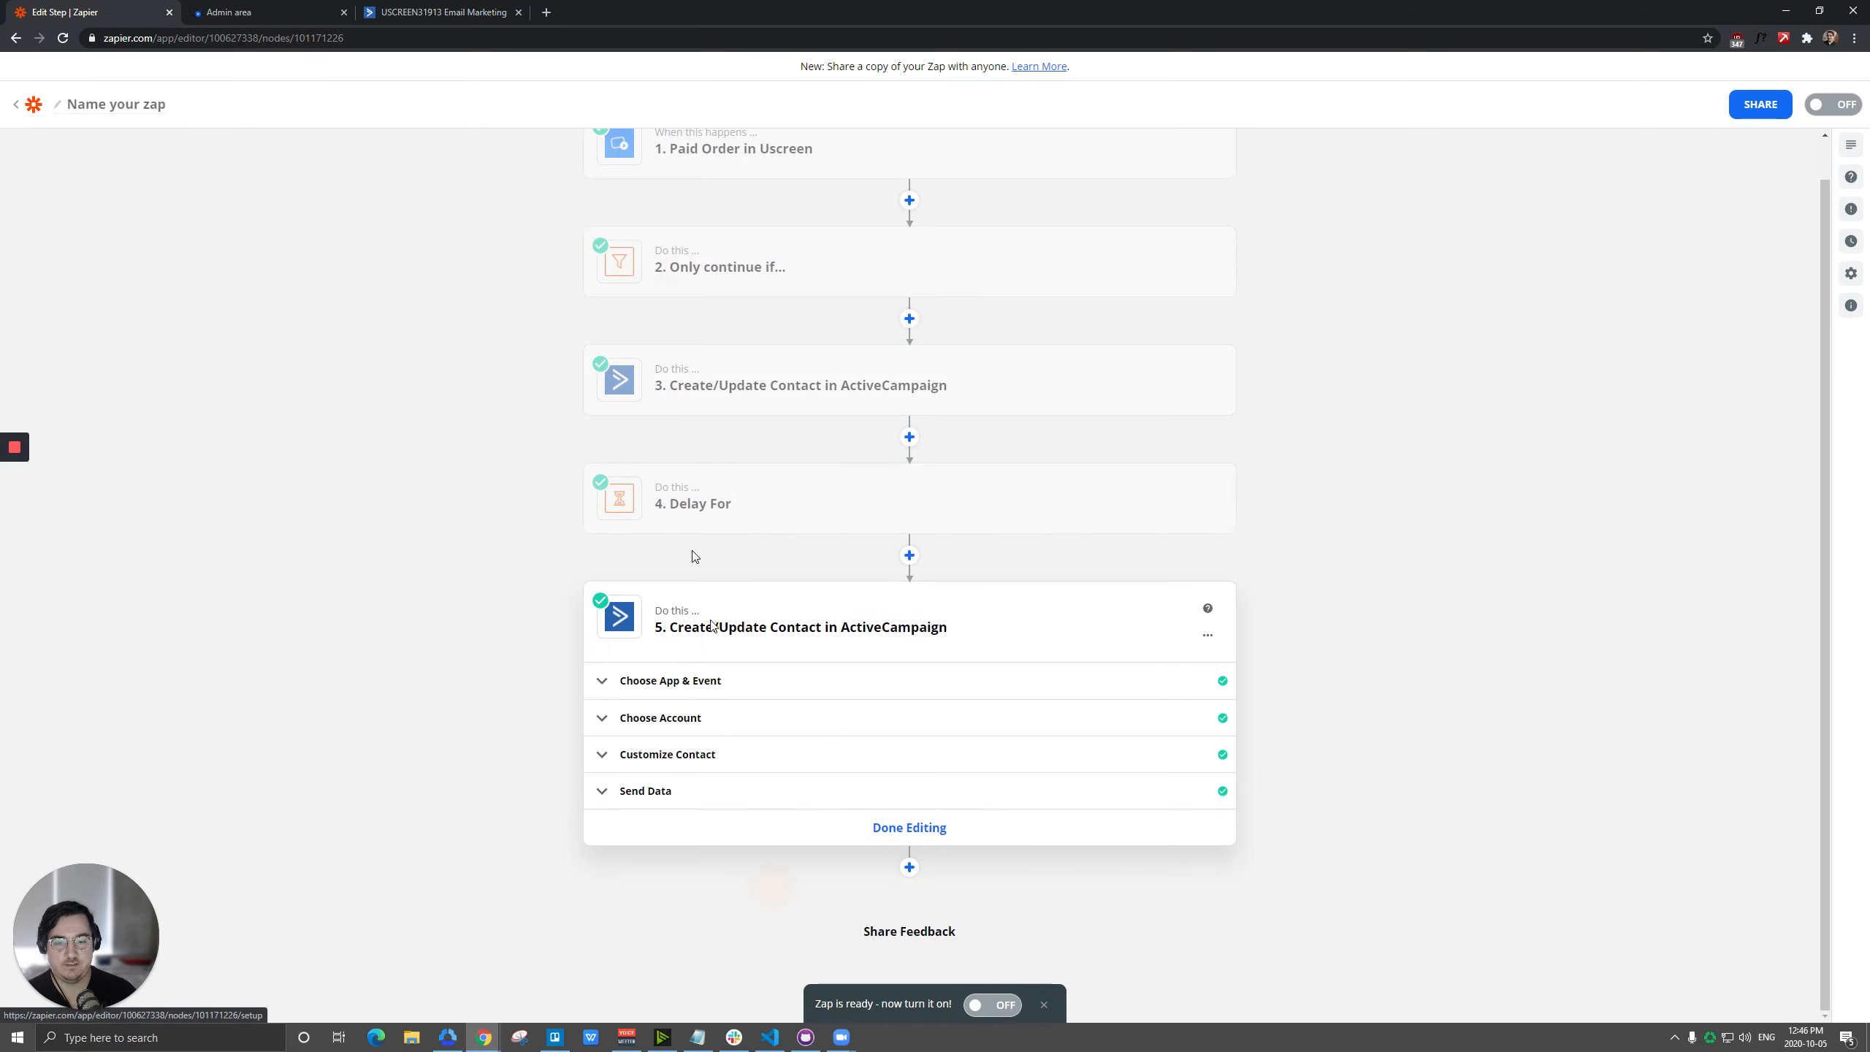
pyautogui.click(670, 755)
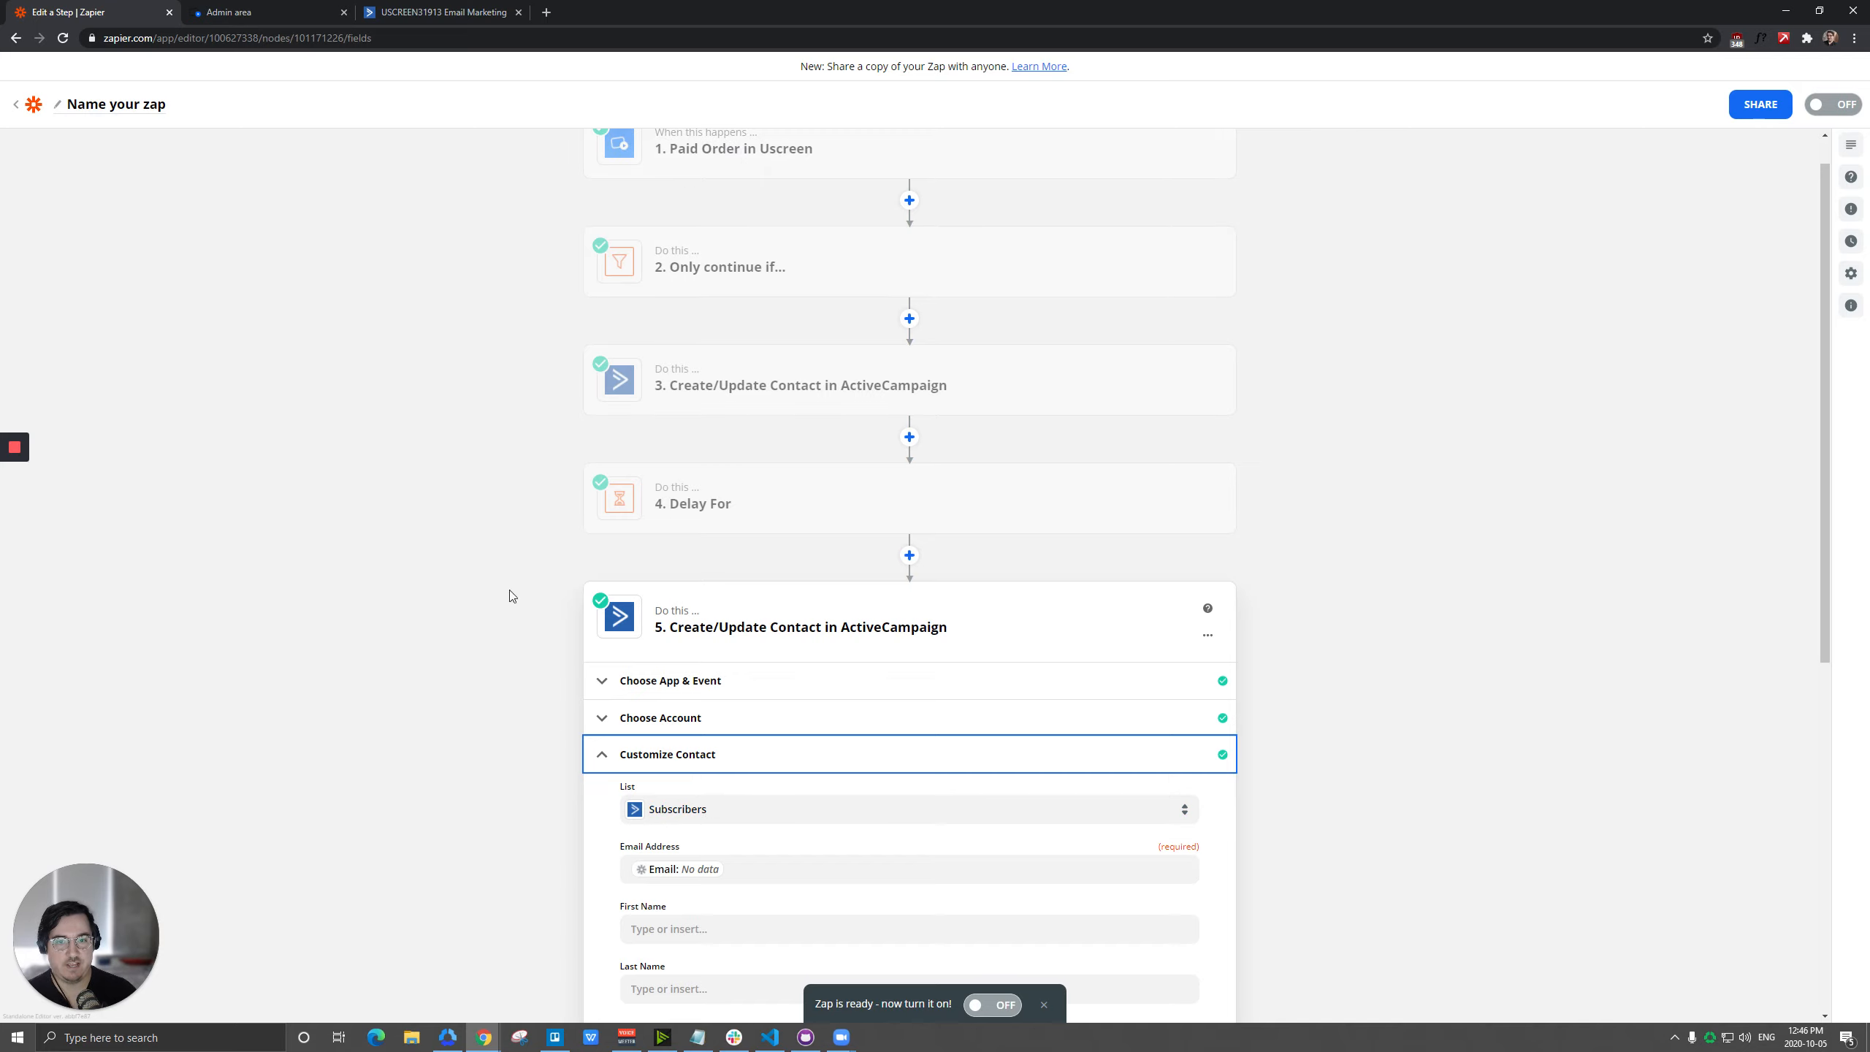
pyautogui.scroll(1, 740, 280)
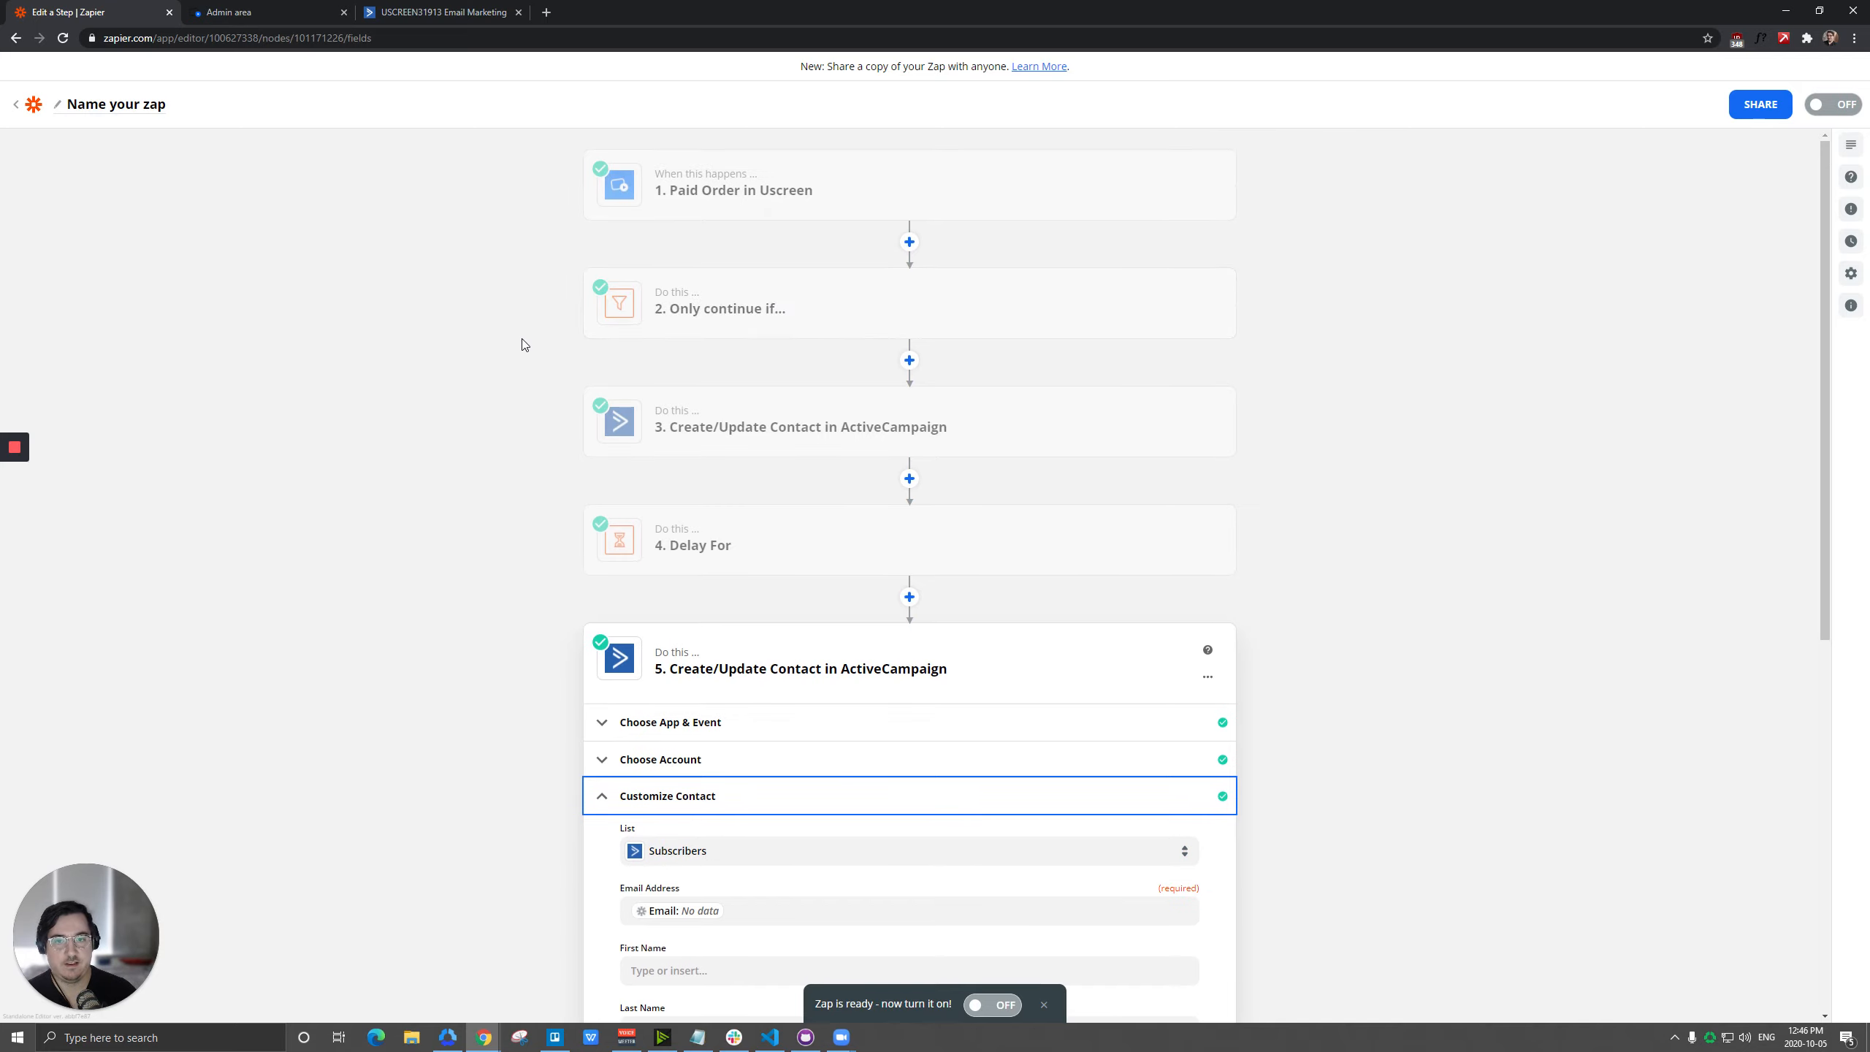